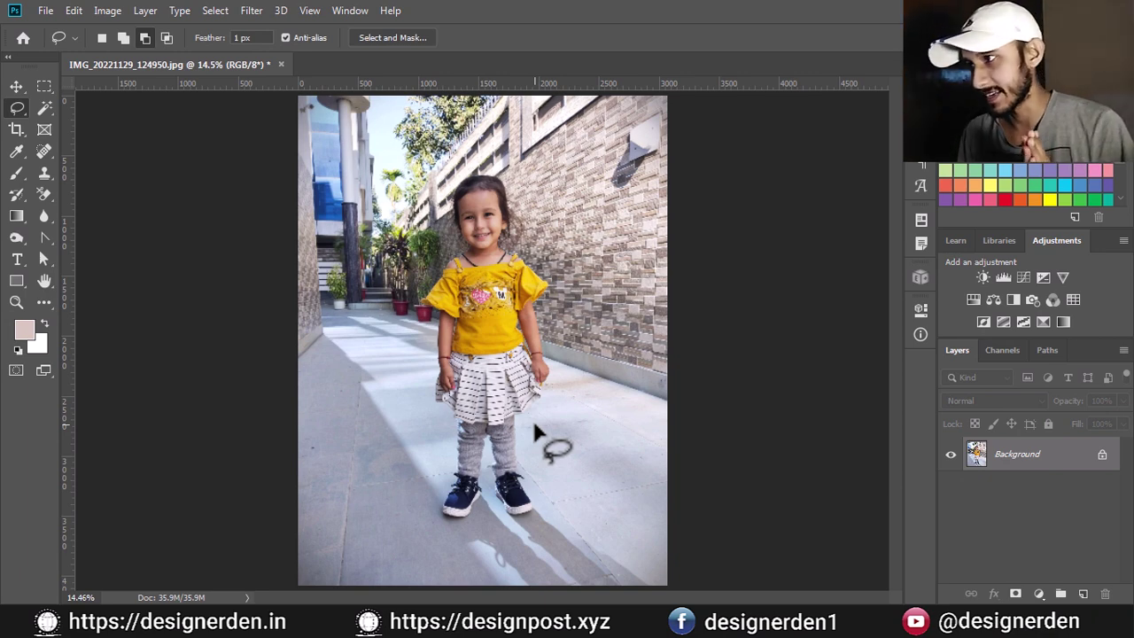
- Duplicate the Background layer with Ctrl+J to create a 'Background copy' layer
{"action": "key", "text": "ctrl+j"}
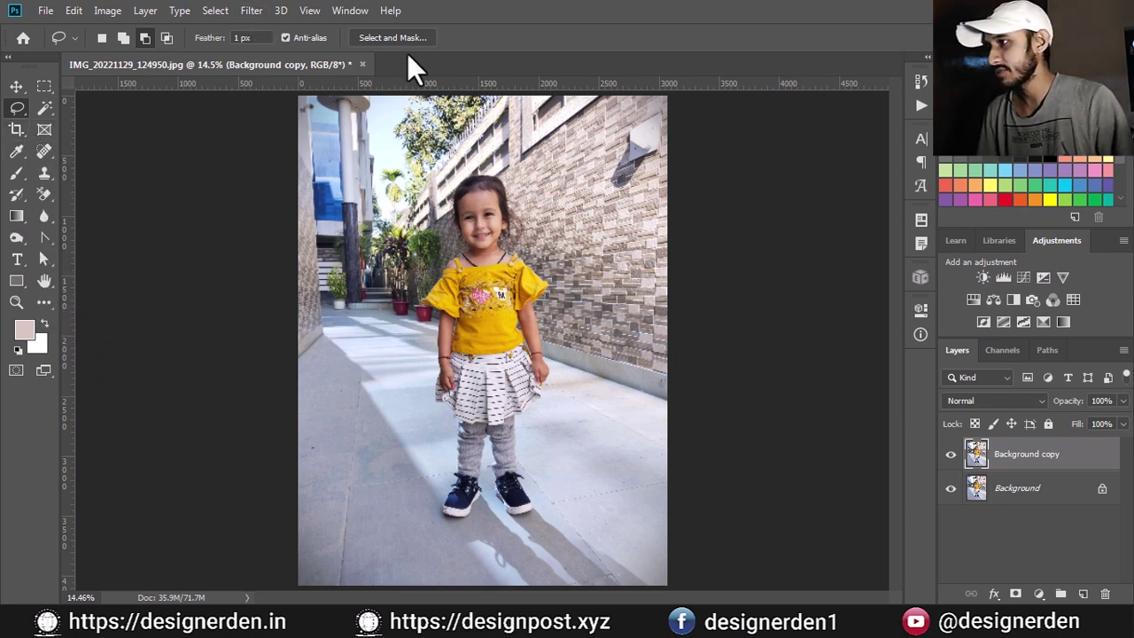
- Run Select > Subject so the girl is automatically selected
{"action": "left_click", "coordinate": [215, 10]}
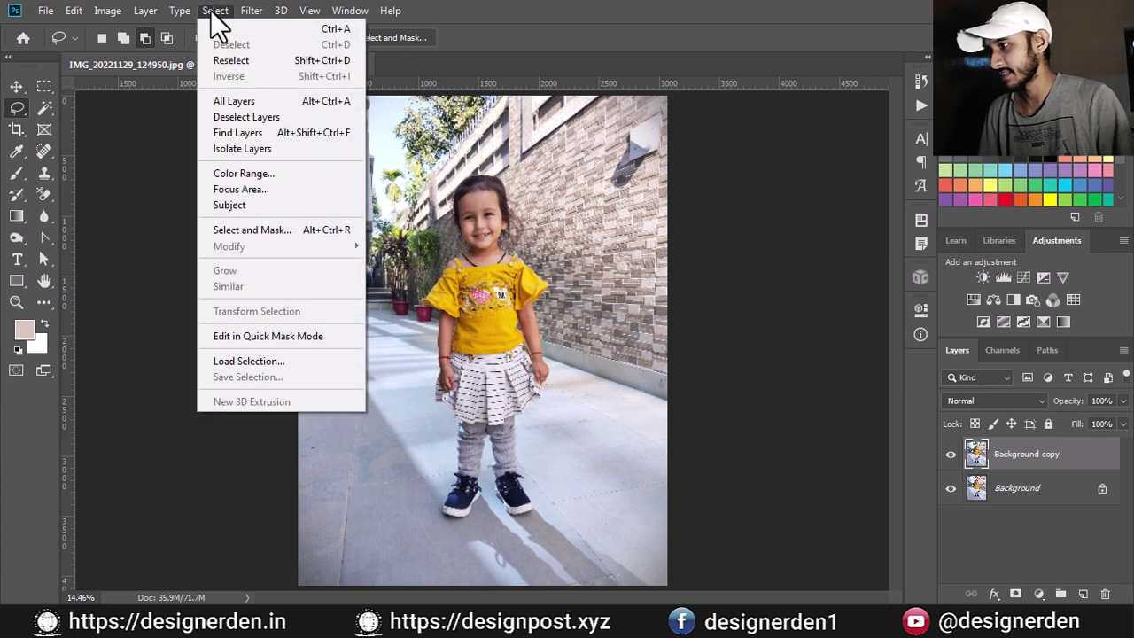
{"action": "left_click", "coordinate": [279, 203]}
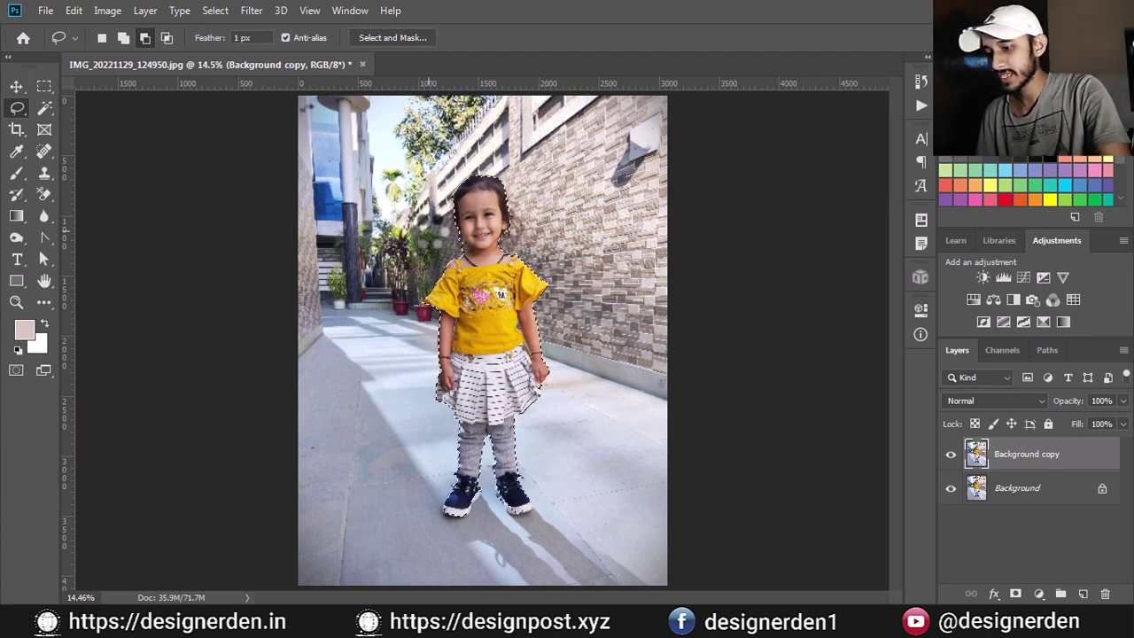
{"action": "key", "text": "ctrl+plus"}
{"action": "key", "text": "ctrl+plus"}
{"action": "key", "text": "ctrl+plus"}
{"action": "key", "text": "ctrl+plus"}
{"action": "key", "text": "ctrl+plus"}
{"action": "key", "text": "ctrl+plus"}
{"action": "key", "text": "ctrl+plus"}
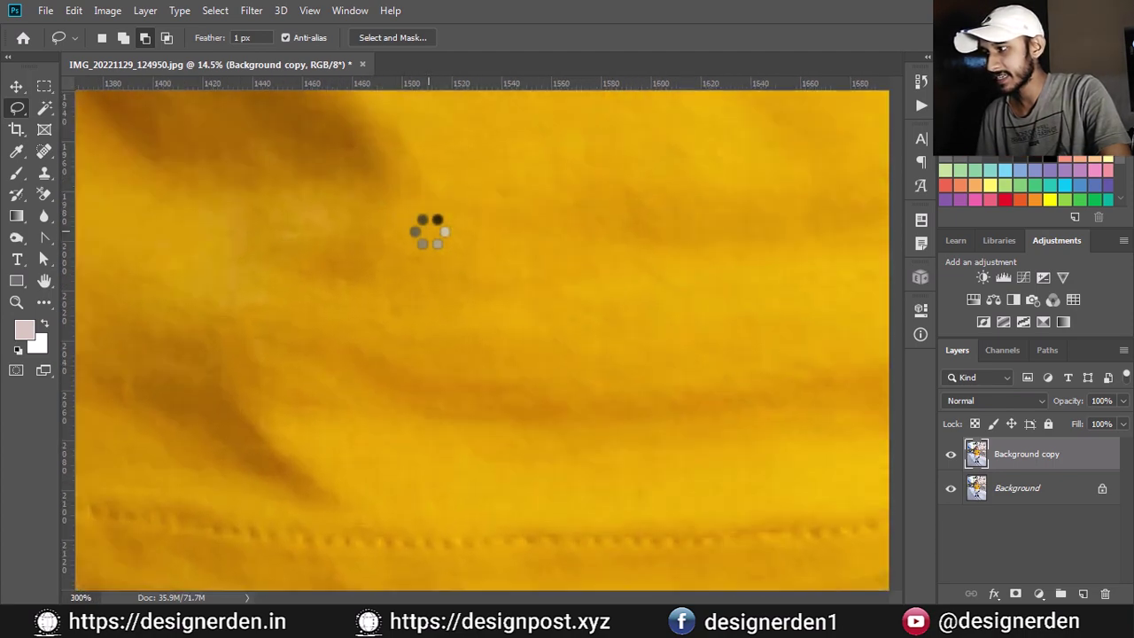
{"action": "key", "text": "ctrl+minus"}
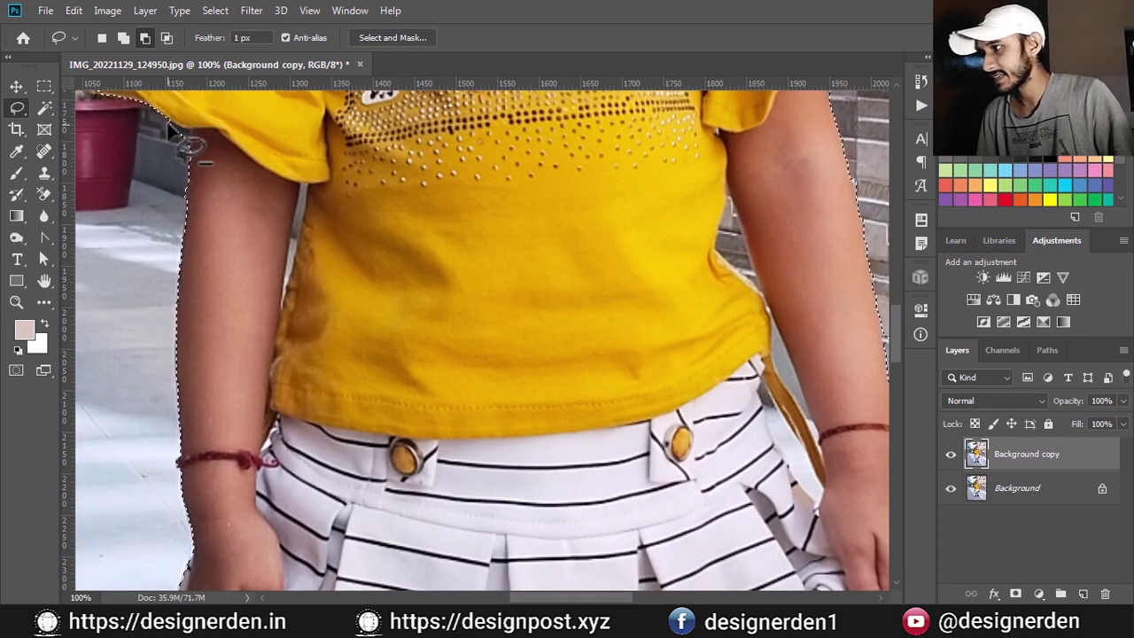
{"action": "left_click_drag", "start_coordinate": [674, 243], "coordinate": [363, 240]}
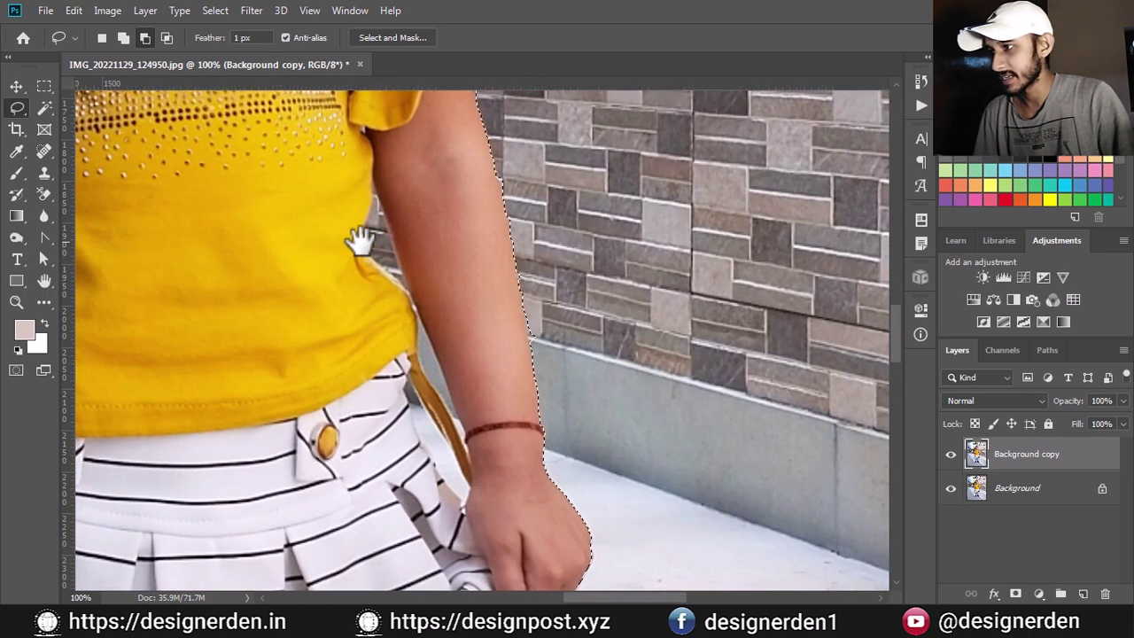
{"action": "key", "text": "ctrl+plus"}
{"action": "key", "text": "ctrl+plus"}
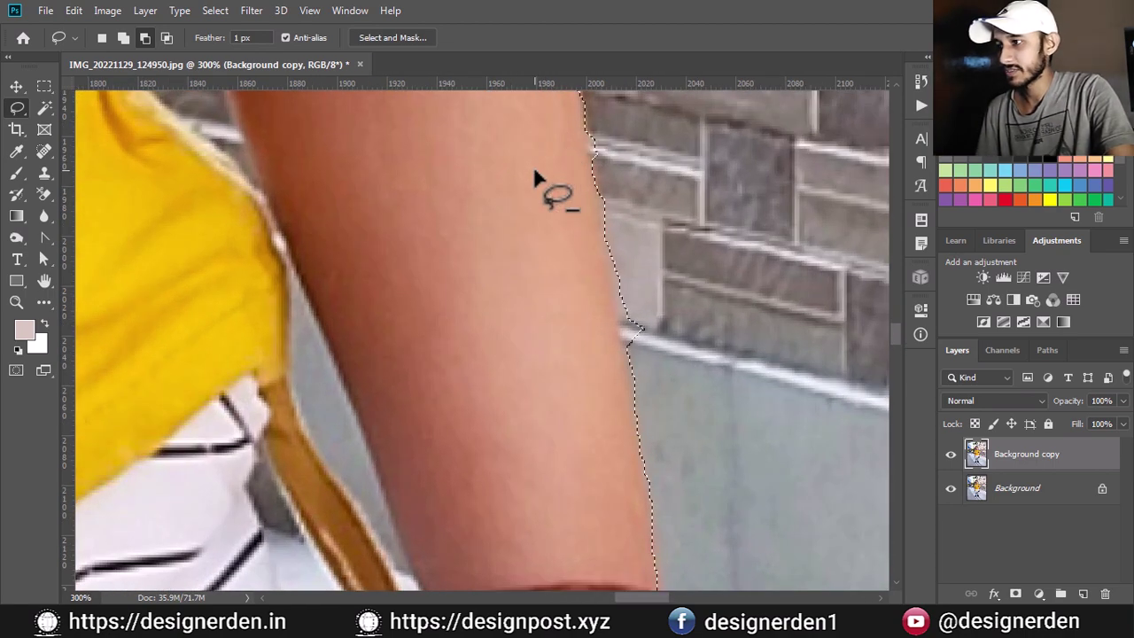
{"action": "key", "text": "ctrl+plus"}
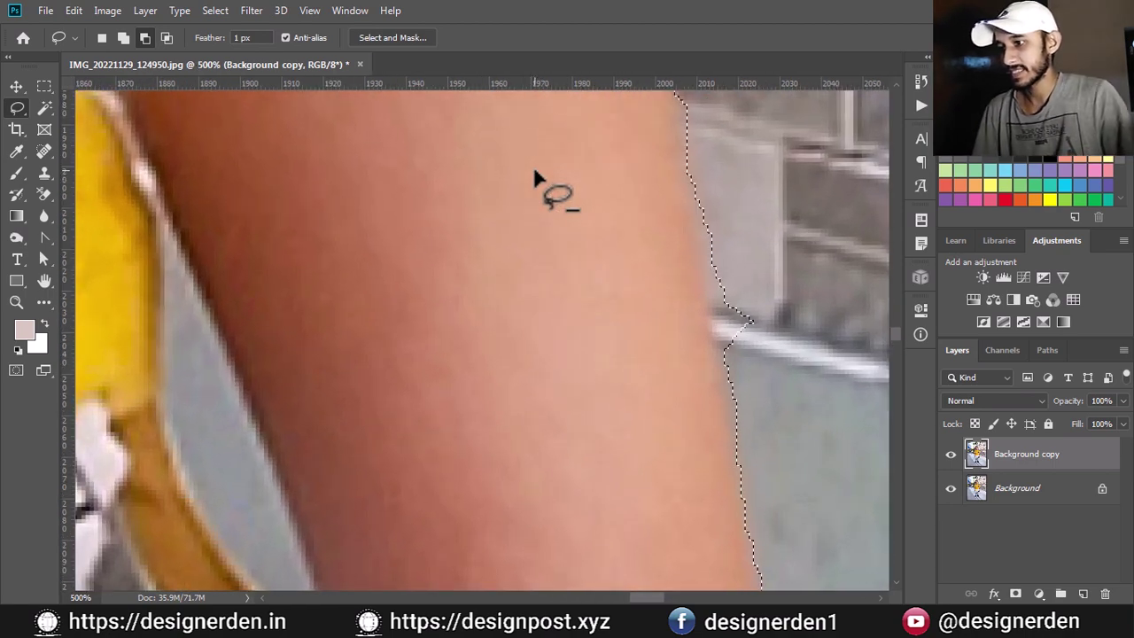
{"action": "key", "text": "ctrl+plus"}
{"action": "mouse_move", "coordinate": [628, 172]}
{"action": "left_mouse_down"}
{"action": "mouse_move", "coordinate": [621, 440]}
{"action": "mouse_move", "coordinate": [597, 271]}
{"action": "mouse_move", "coordinate": [596, 301]}
{"action": "left_mouse_up"}
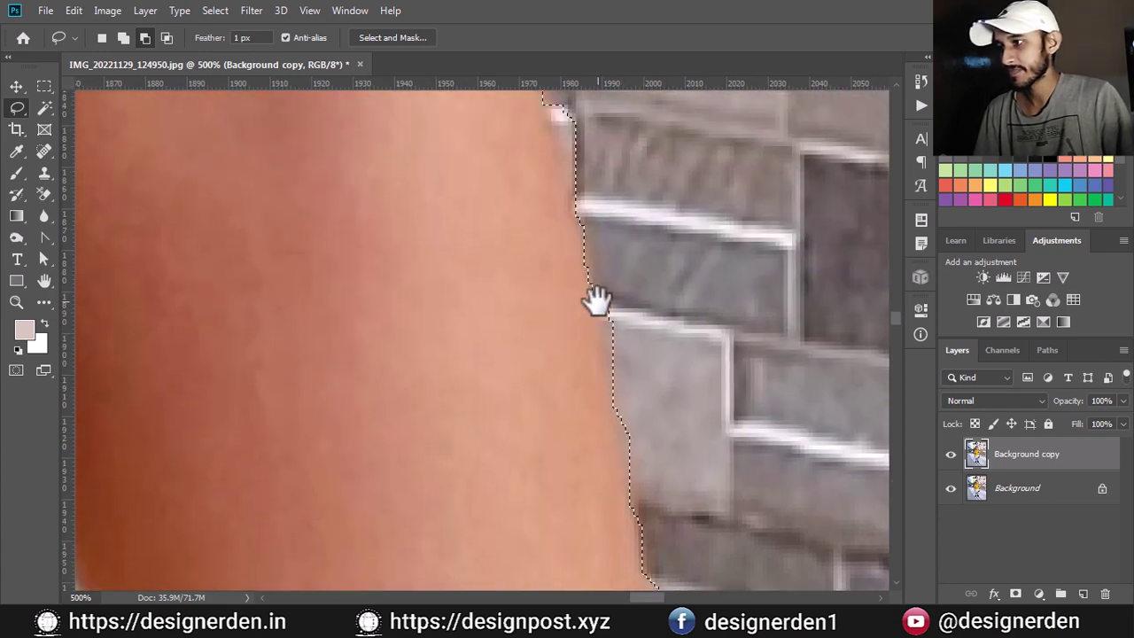
{"action": "left_click_drag", "start_coordinate": [507, 195], "coordinate": [650, 524]}
{"action": "left_click_drag", "start_coordinate": [567, 222], "coordinate": [582, 342]}
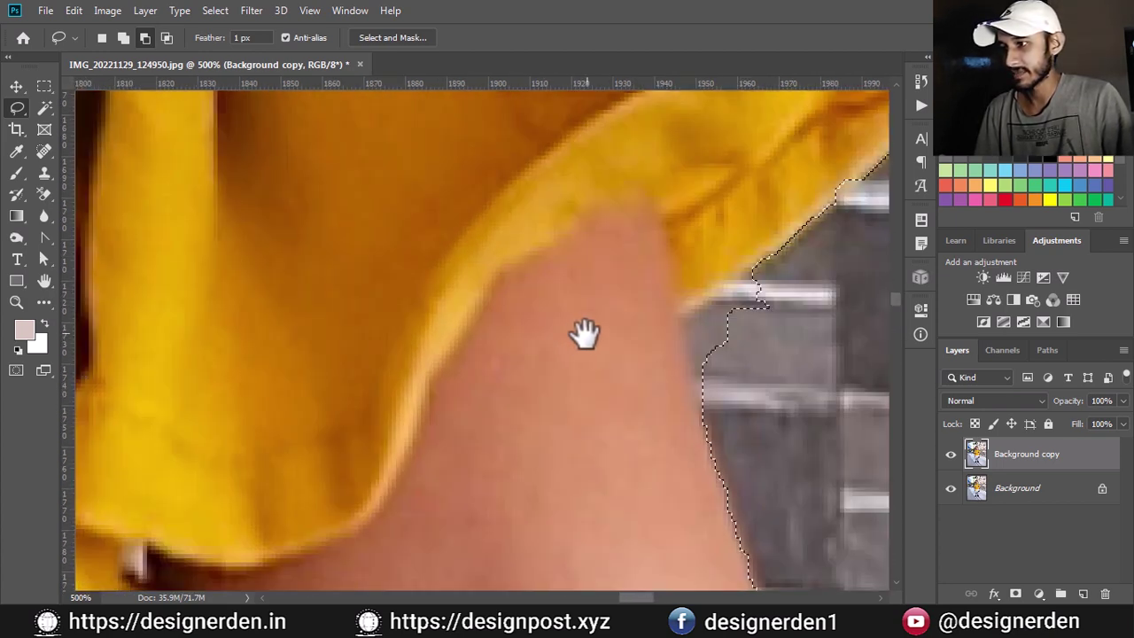
{"action": "mouse_move", "coordinate": [802, 188]}
{"action": "left_mouse_down"}
{"action": "mouse_move", "coordinate": [628, 410]}
{"action": "mouse_move", "coordinate": [754, 380]}
{"action": "mouse_move", "coordinate": [686, 350]}
{"action": "left_mouse_up"}
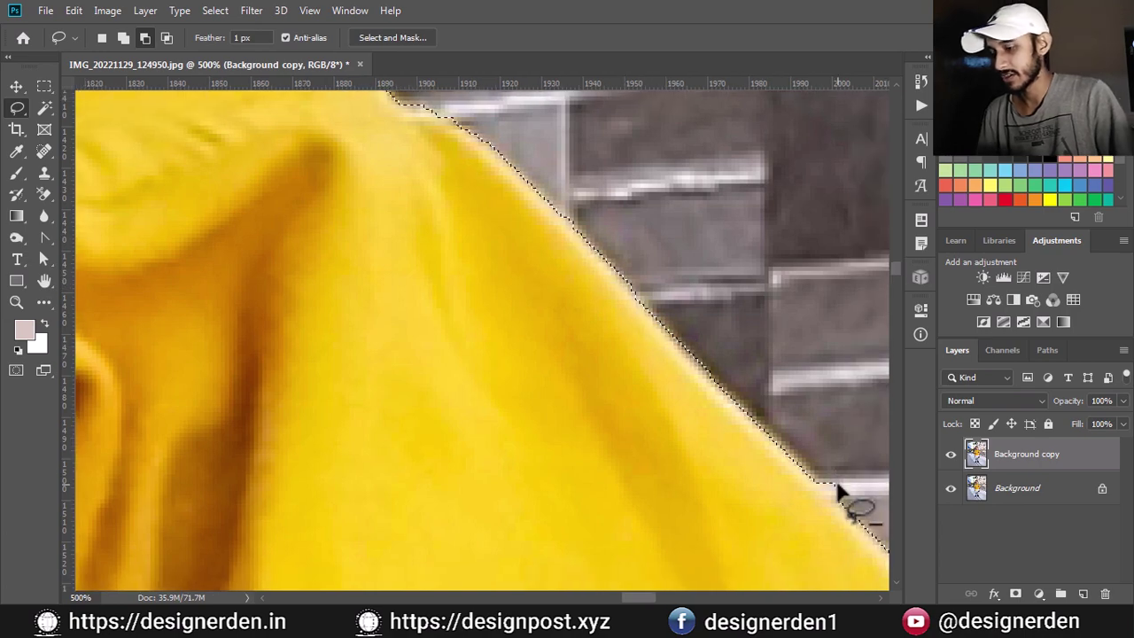
{"action": "key", "text": "ctrl+0"}
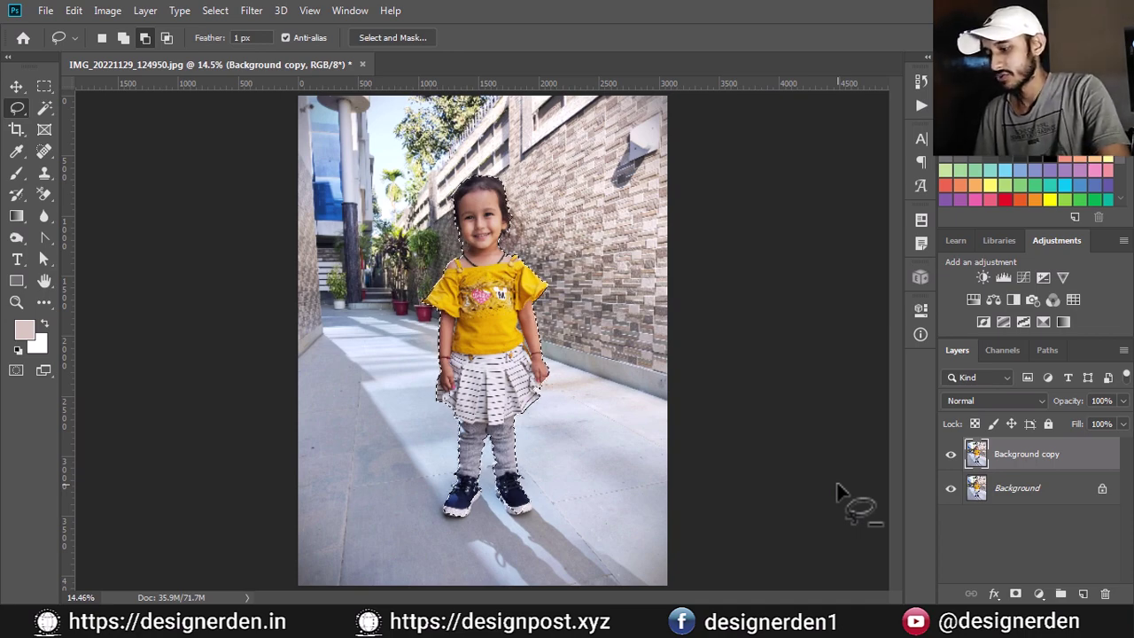
- Deselect with Ctrl+D, then zoom in and pan to the girl's legs and shoes
{"action": "key", "text": "ctrl+d"}
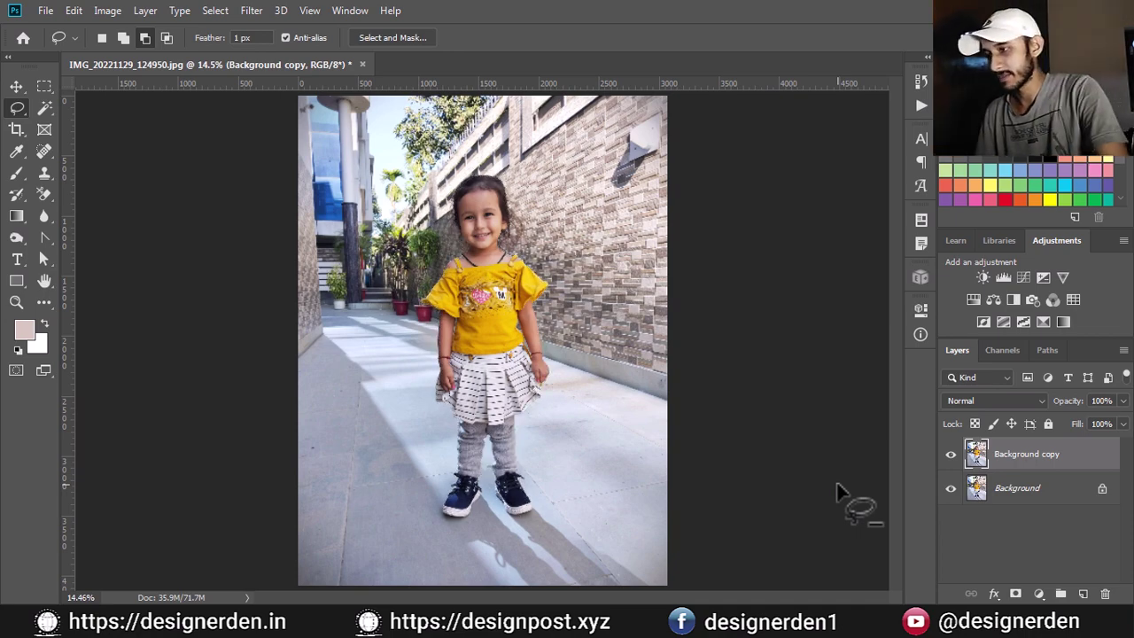
{"action": "key", "text": "ctrl+plus"}
{"action": "key", "text": "ctrl+plus"}
{"action": "key", "text": "ctrl+plus"}
{"action": "key", "text": "ctrl+plus"}
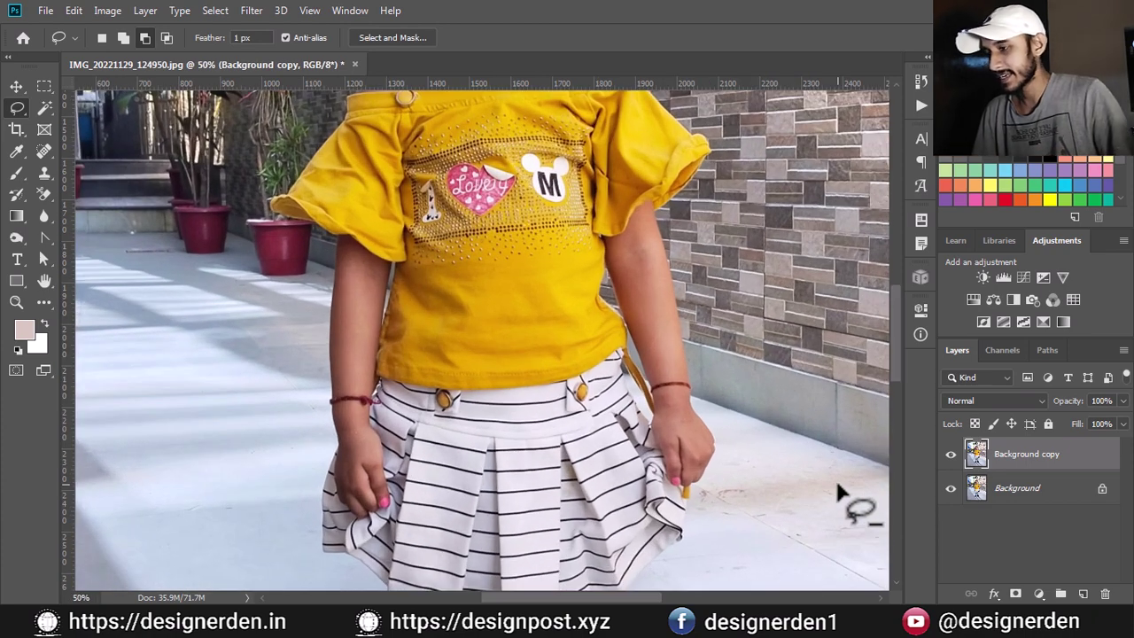
{"action": "left_click_drag", "start_coordinate": [491, 265], "coordinate": [539, 372]}
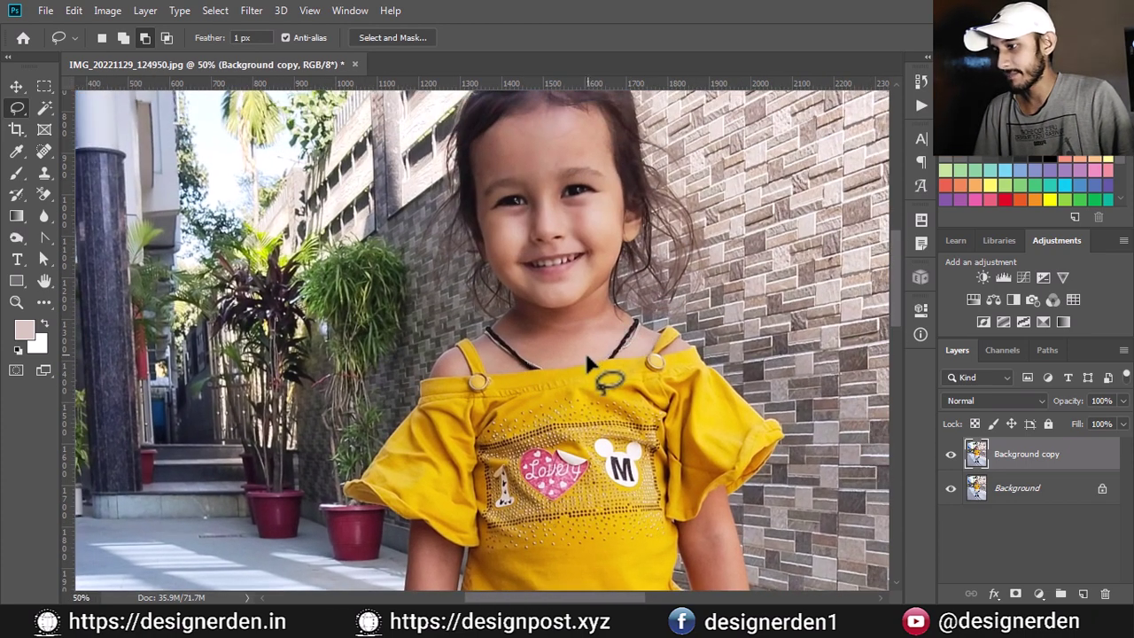
{"action": "left_click_drag", "start_coordinate": [587, 363], "coordinate": [544, 261]}
{"action": "mouse_move", "coordinate": [559, 461]}
{"action": "left_mouse_down"}
{"action": "mouse_move", "coordinate": [577, 304]}
{"action": "mouse_move", "coordinate": [567, 170]}
{"action": "mouse_move", "coordinate": [546, 186]}
{"action": "left_mouse_up"}
{"action": "scroll", "coordinate": [546, 186], "scroll_direction": "up", "scroll_amount": 1}
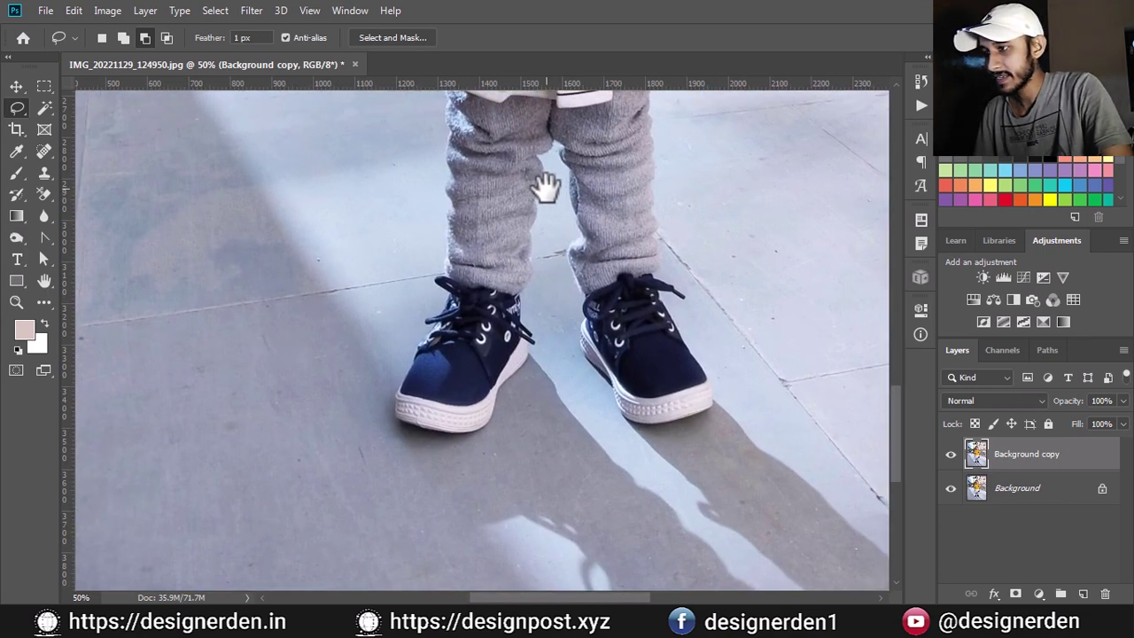
{"action": "scroll", "coordinate": [546, 187], "scroll_direction": "up", "scroll_amount": 1}
{"action": "left_click_drag", "start_coordinate": [546, 186], "coordinate": [481, 372]}
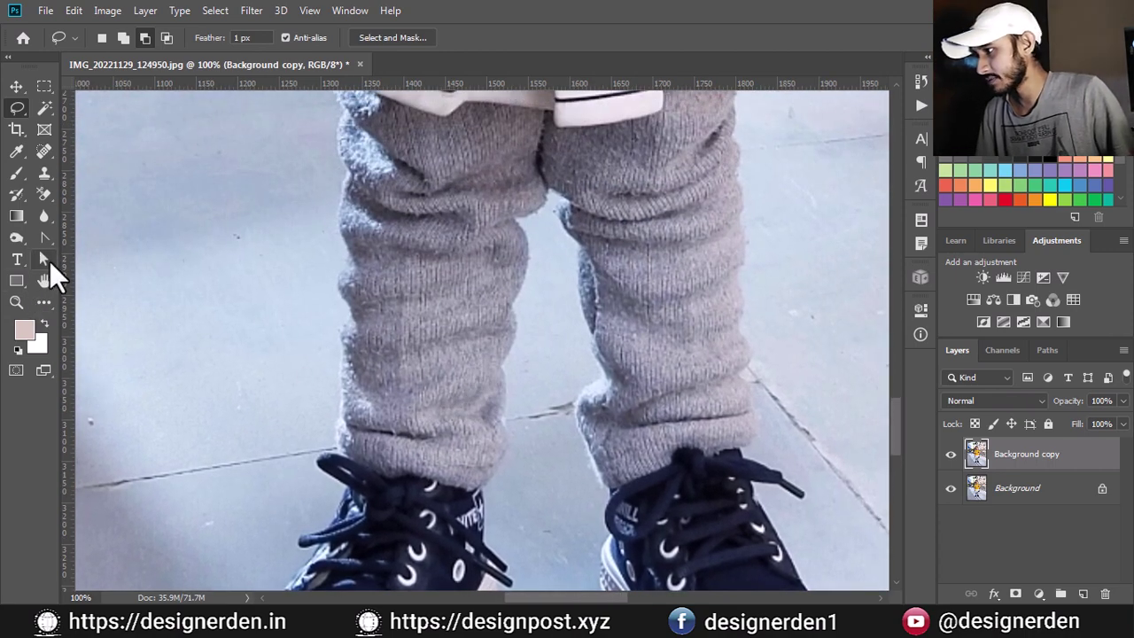
- Select the Pen Tool, zoom in on the legs, and place anchors between the knees
{"action": "left_click", "coordinate": [44, 237]}
{"action": "left_click", "coordinate": [94, 238]}
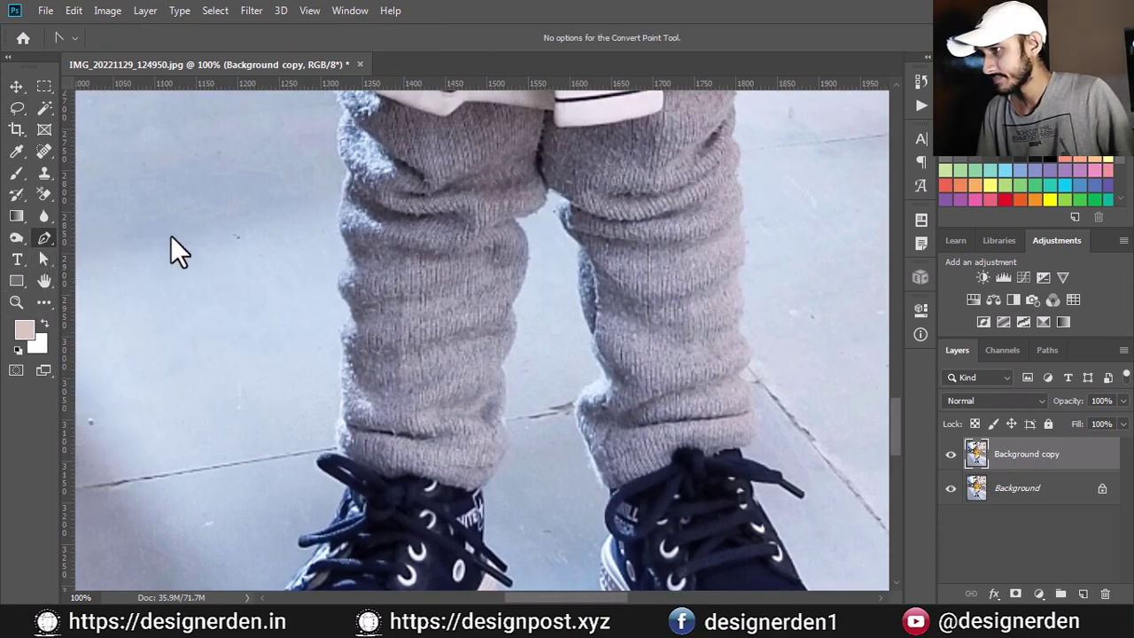
{"action": "key", "text": "ctrl+plus"}
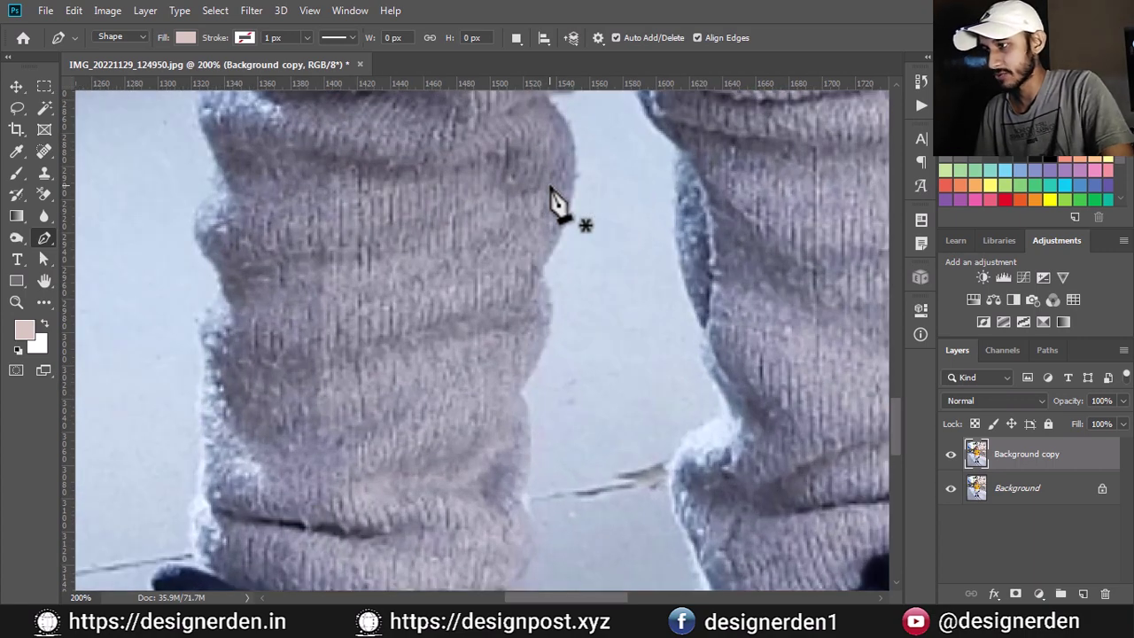
{"action": "left_click_drag", "start_coordinate": [547, 169], "coordinate": [531, 375]}
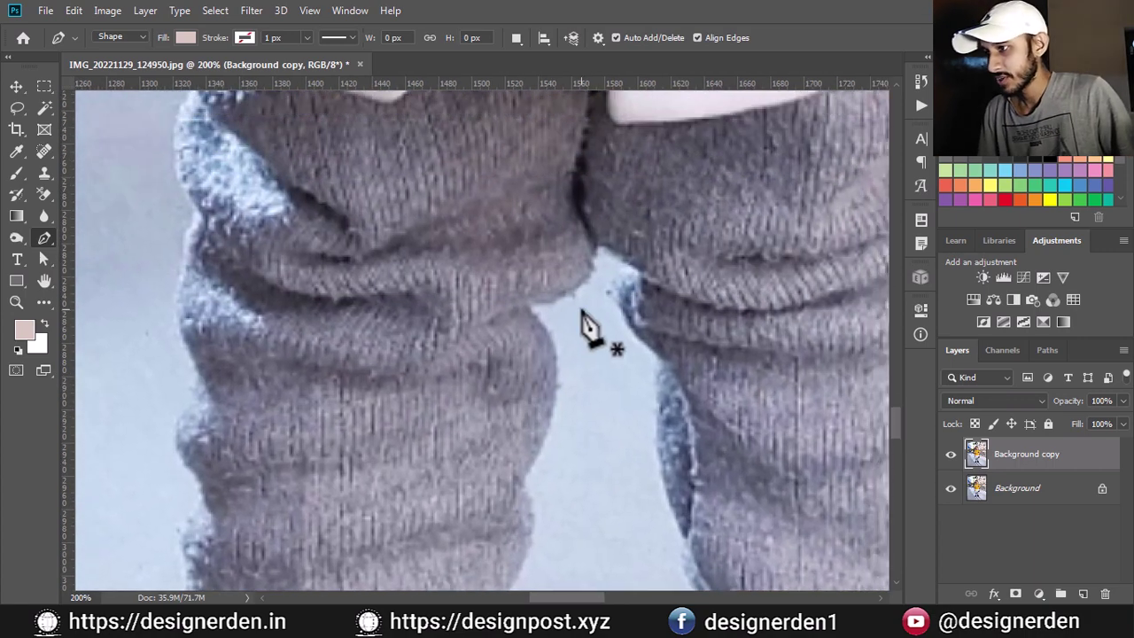
{"action": "left_click", "coordinate": [598, 241]}
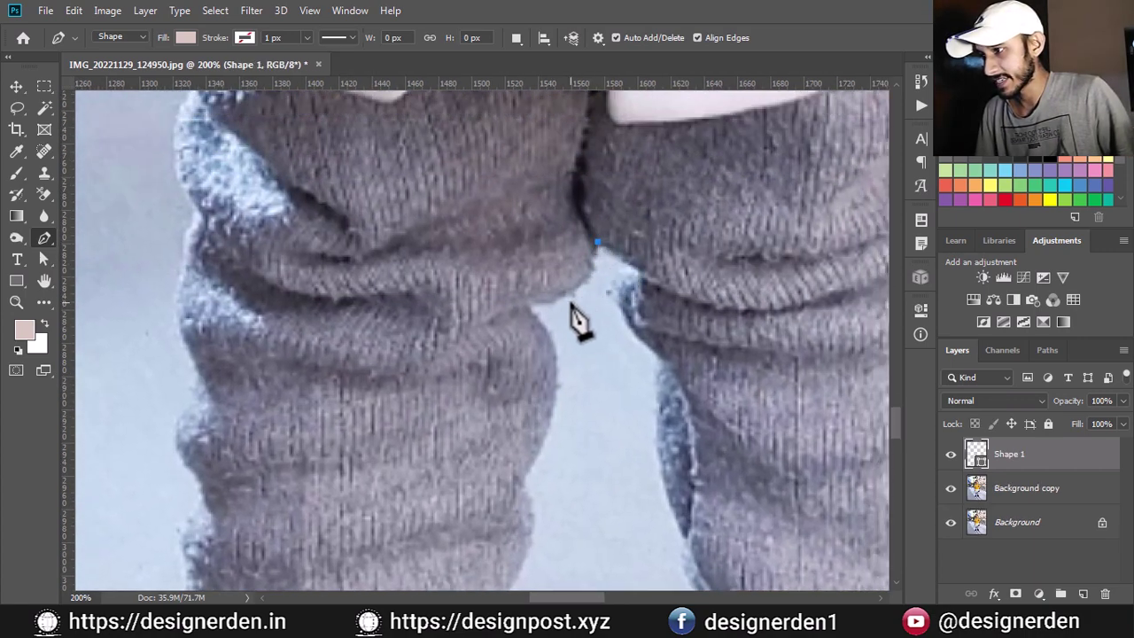
{"action": "left_click_drag", "start_coordinate": [530, 303], "coordinate": [498, 304]}
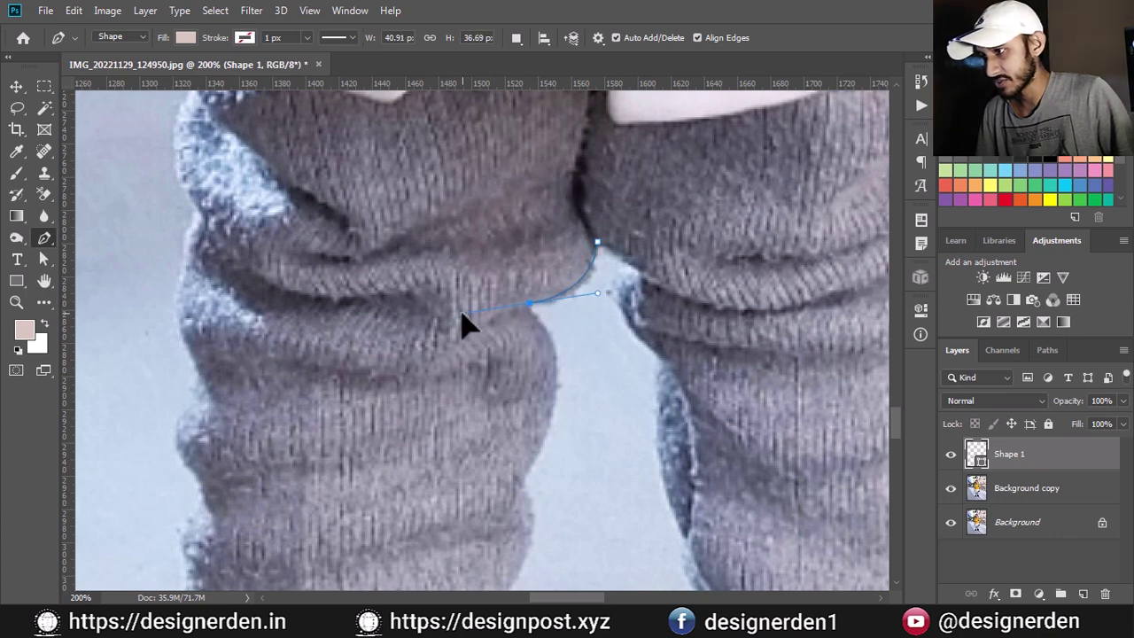
{"action": "left_click", "coordinate": [529, 312], "text": "alt"}
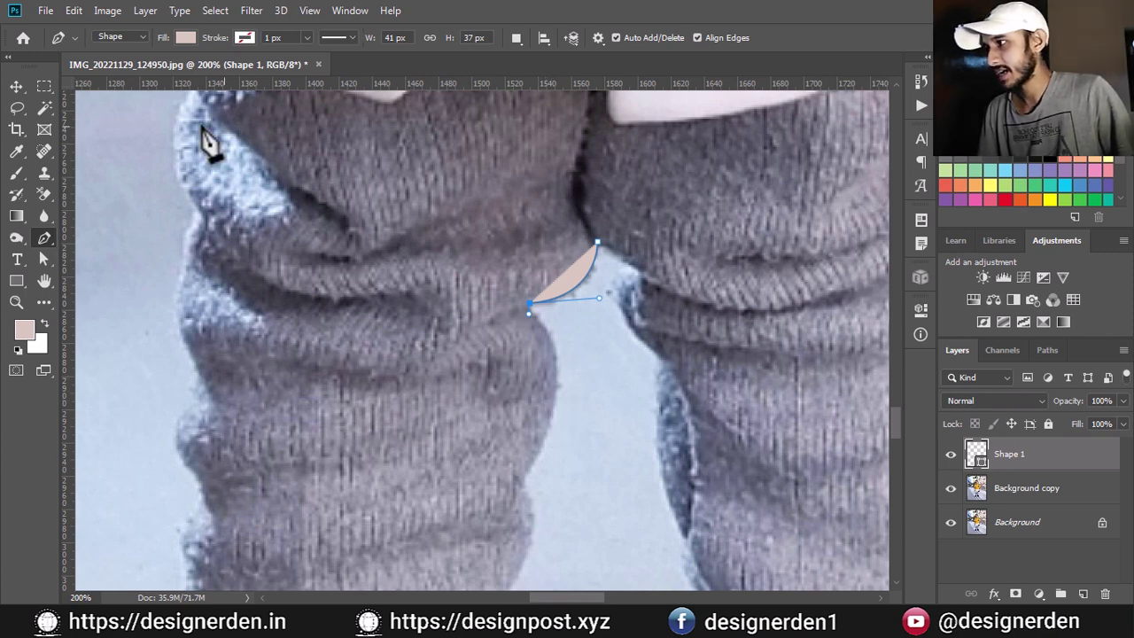
- Switch the Pen to Path mode and undo the accidental Shape 1 layer
{"action": "left_click", "coordinate": [139, 37]}
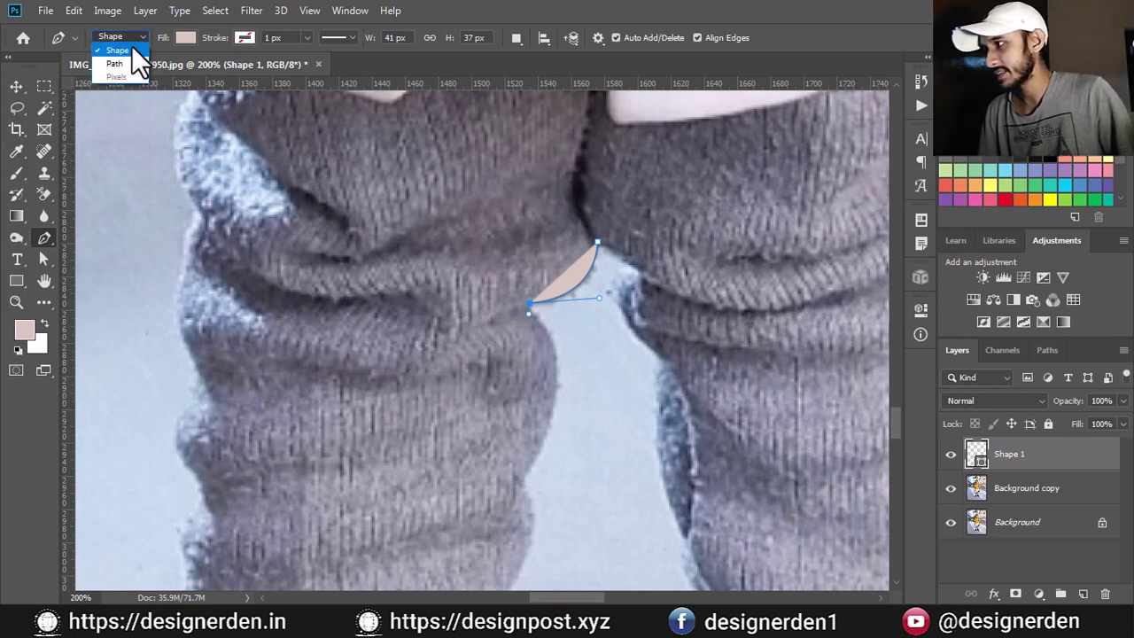
{"action": "left_click", "coordinate": [118, 64]}
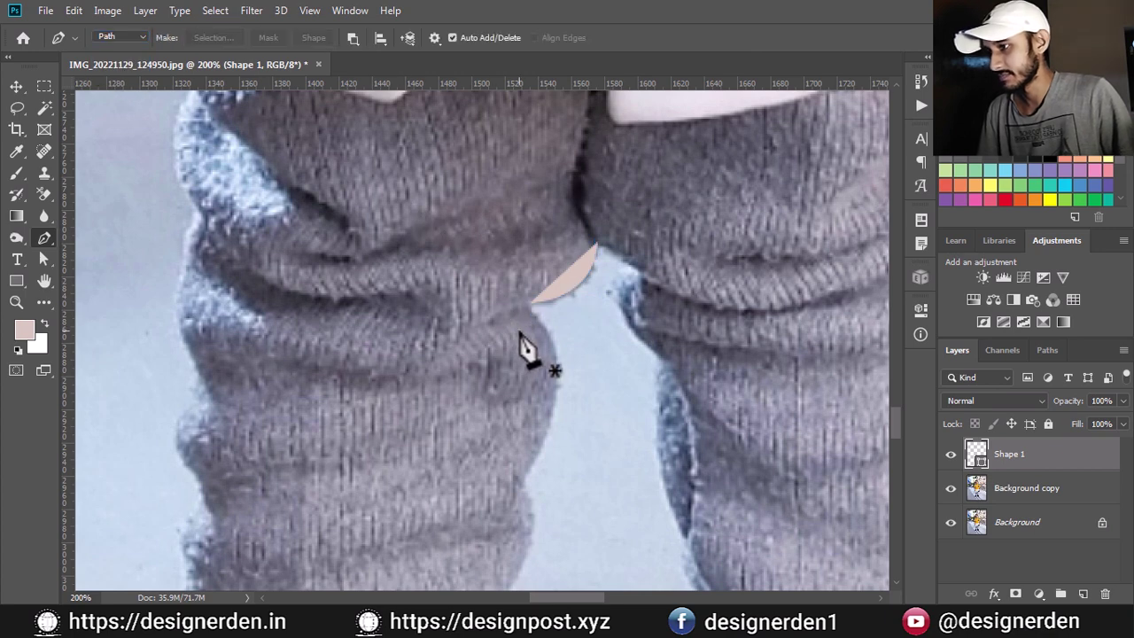
{"action": "key", "text": "ctrl+z"}
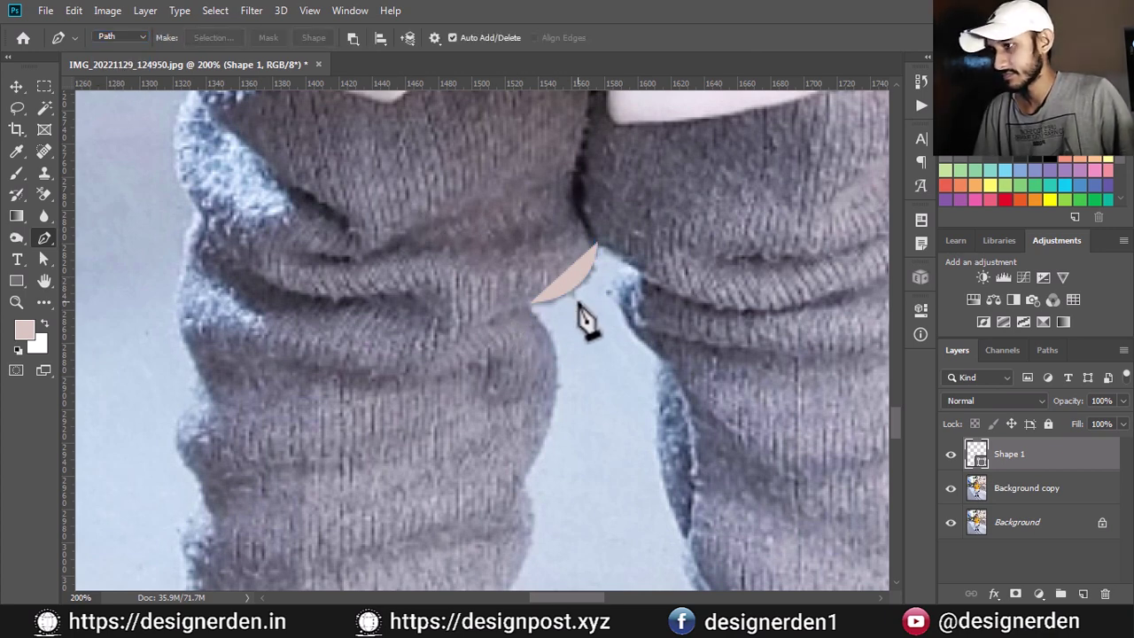
{"action": "key", "text": "ctrl+z"}
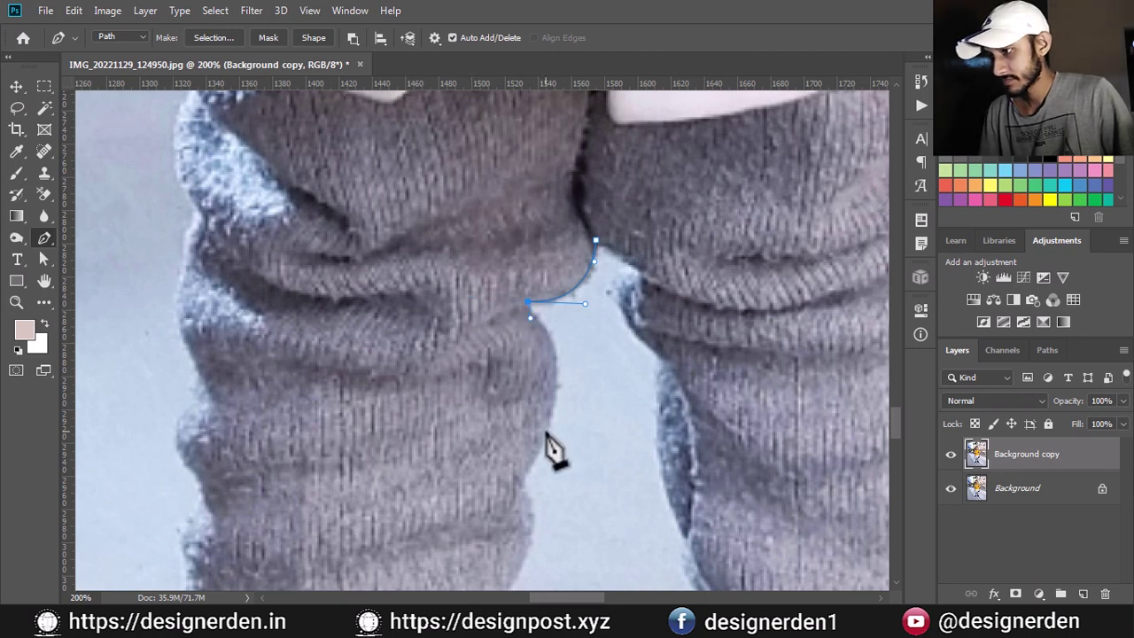
- Trace the path down the inner leg to where the leg meets the shoe
{"action": "left_click_drag", "start_coordinate": [545, 430], "coordinate": [516, 491]}
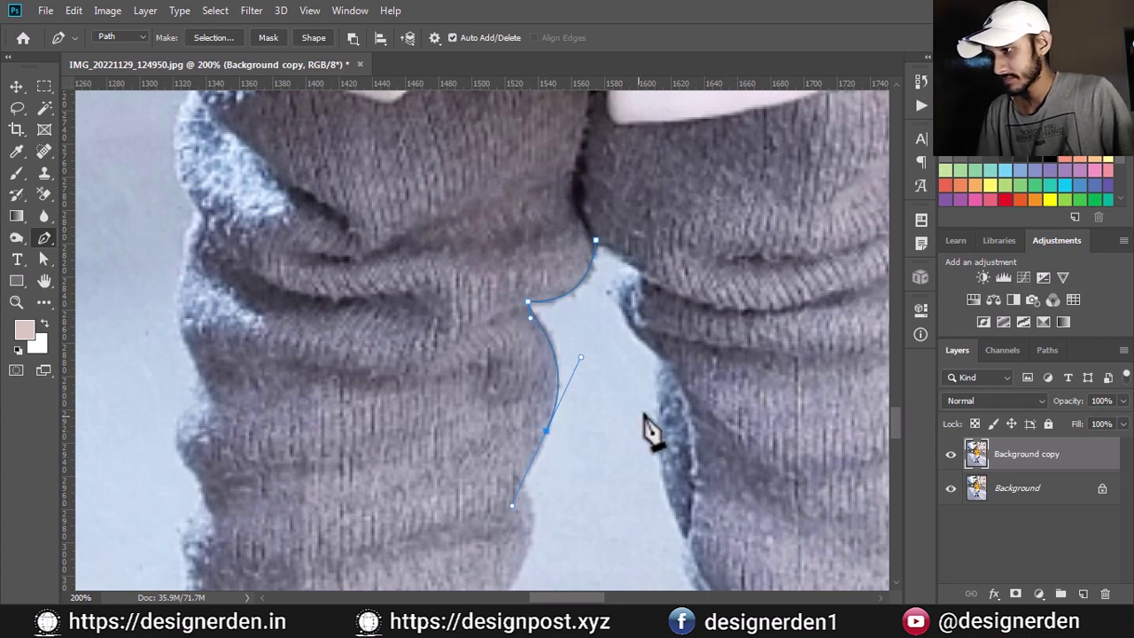
{"action": "scroll", "coordinate": [628, 469], "scroll_direction": "down", "scroll_amount": 5}
{"action": "left_click_drag", "start_coordinate": [528, 238], "coordinate": [535, 258]}
{"action": "left_click", "coordinate": [507, 357]}
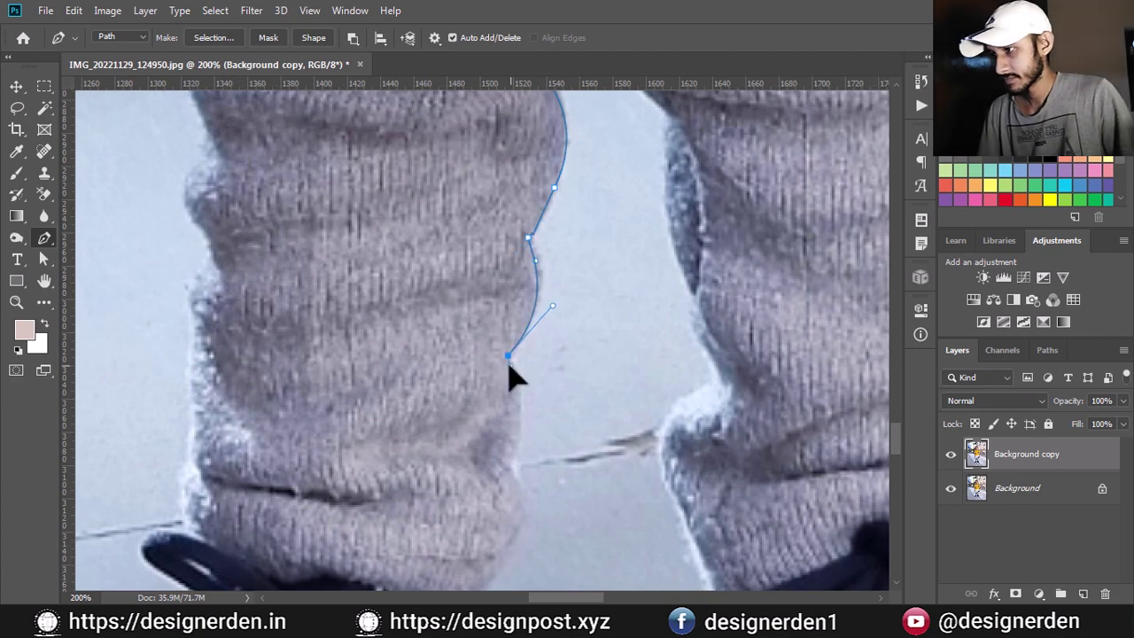
{"action": "scroll", "coordinate": [519, 493], "scroll_direction": "down", "scroll_amount": 3}
{"action": "scroll", "coordinate": [435, 431], "scroll_direction": "down", "scroll_amount": 3}
{"action": "left_click", "coordinate": [514, 308]}
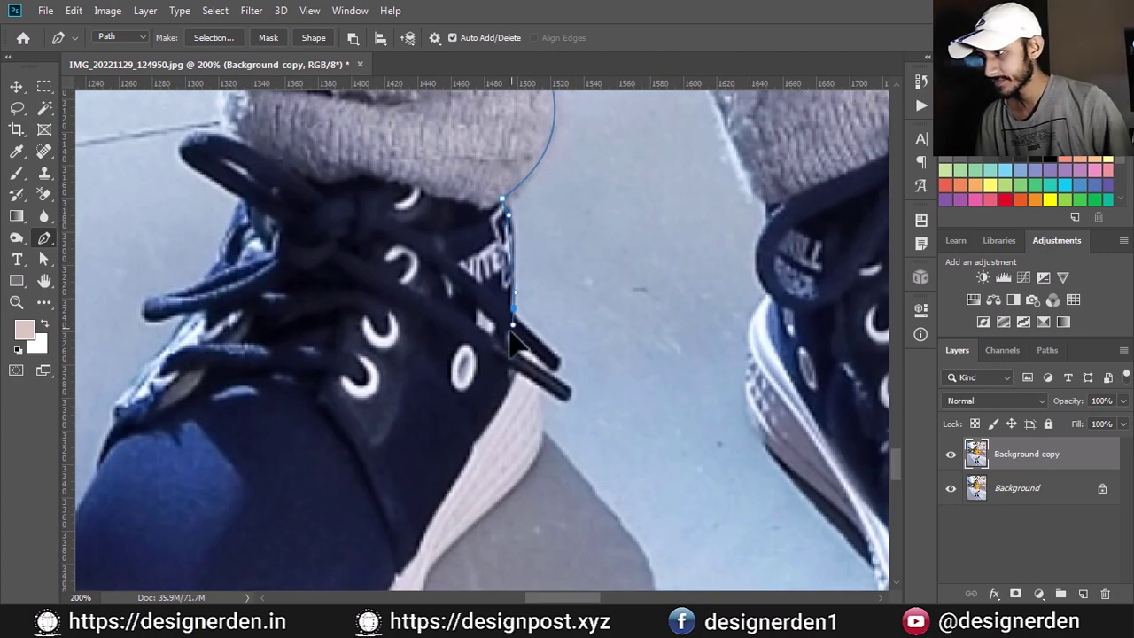
{"action": "scroll", "coordinate": [514, 337], "scroll_direction": "up", "scroll_amount": 2}
{"action": "scroll", "coordinate": [633, 405], "scroll_direction": "up", "scroll_amount": 2}
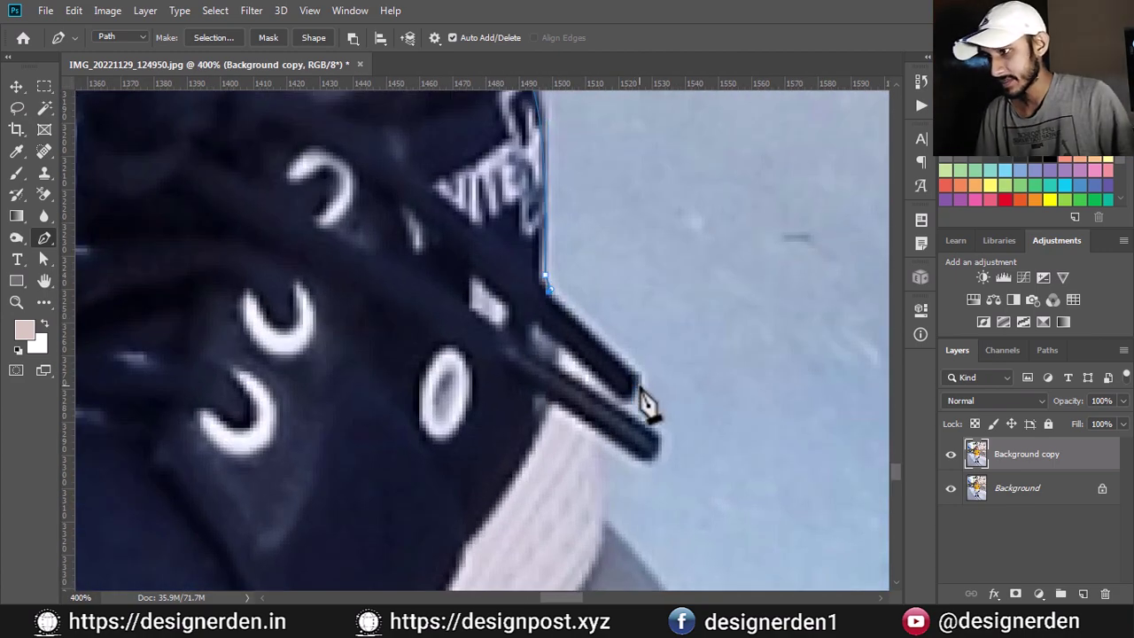
- Extend the path around the shoelace tip and down to the sole edge
{"action": "left_click", "coordinate": [635, 377]}
{"action": "left_click", "coordinate": [658, 459]}
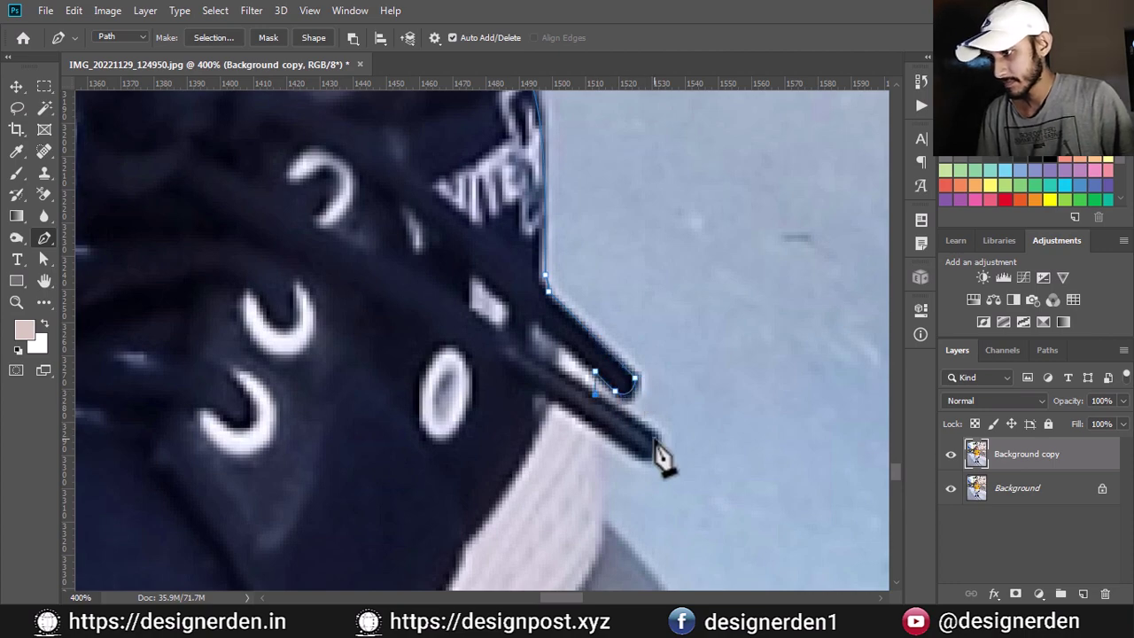
{"action": "left_click", "coordinate": [593, 438]}
{"action": "left_click", "coordinate": [620, 537]}
{"action": "left_click_drag", "start_coordinate": [571, 543], "coordinate": [576, 278]}
{"action": "left_click", "coordinate": [579, 346]}
{"action": "left_click", "coordinate": [419, 496]}
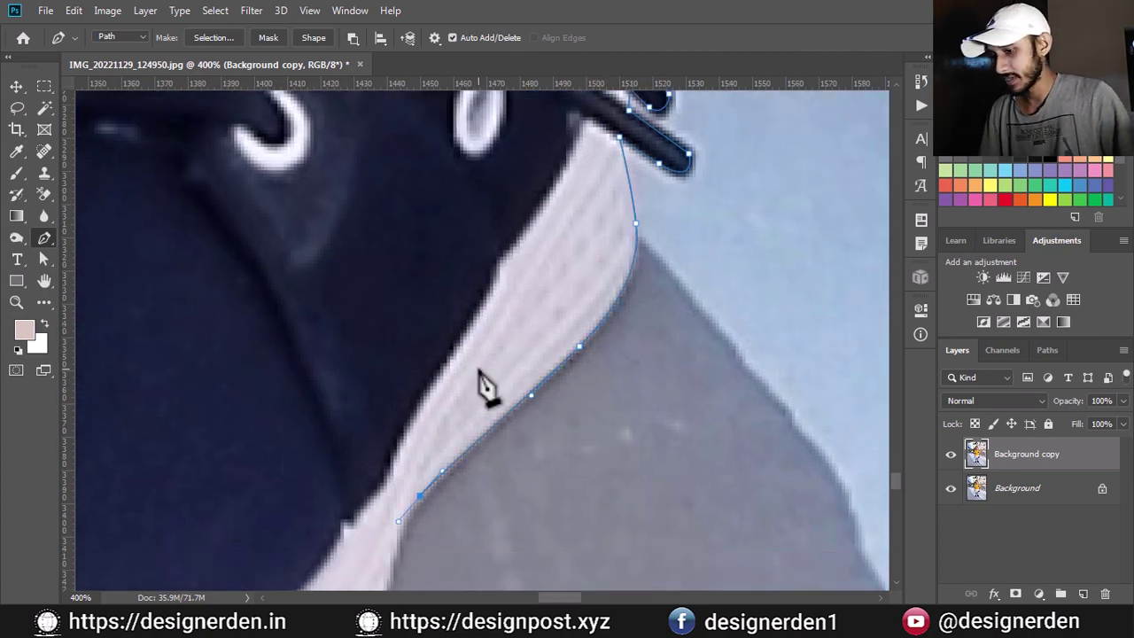
- Add anchors along the bottom of the shoe's sole
{"action": "scroll", "coordinate": [481, 384], "scroll_direction": "up", "scroll_amount": 2}
{"action": "scroll", "coordinate": [481, 384], "scroll_direction": "down", "scroll_amount": 4}
{"action": "left_click_drag", "start_coordinate": [405, 342], "coordinate": [656, 235]}
{"action": "left_click", "coordinate": [555, 339]}
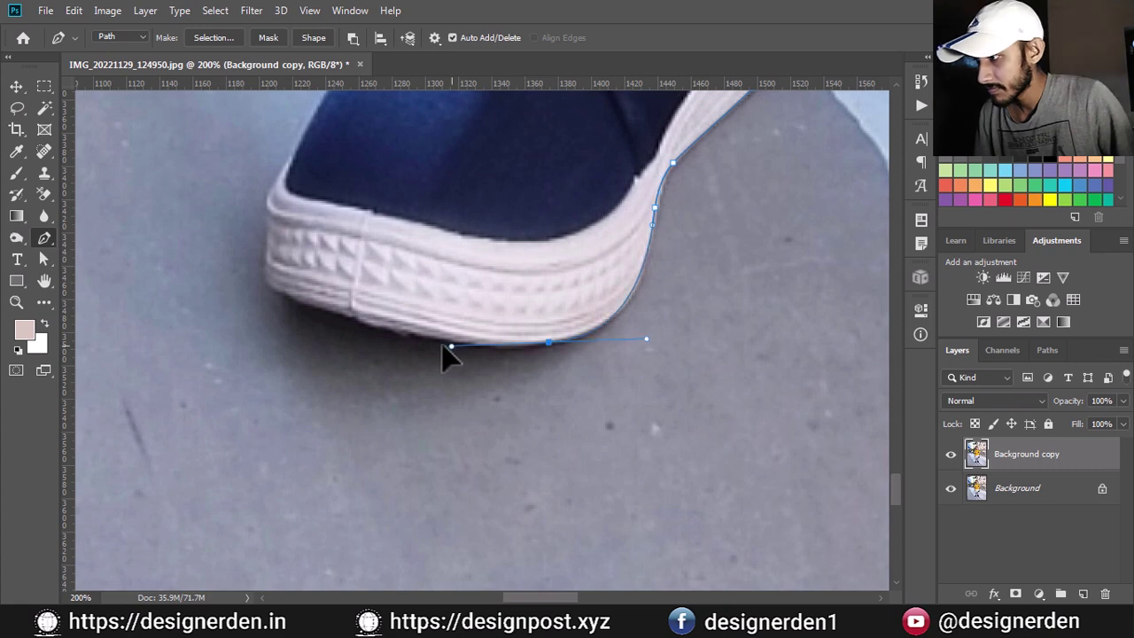
{"action": "left_click", "coordinate": [391, 325]}
{"action": "left_click", "coordinate": [352, 316]}
{"action": "left_click", "coordinate": [271, 285]}
- Zoom in and trace up the sole's left edge and curve
{"action": "key", "text": "ctrl+plus"}
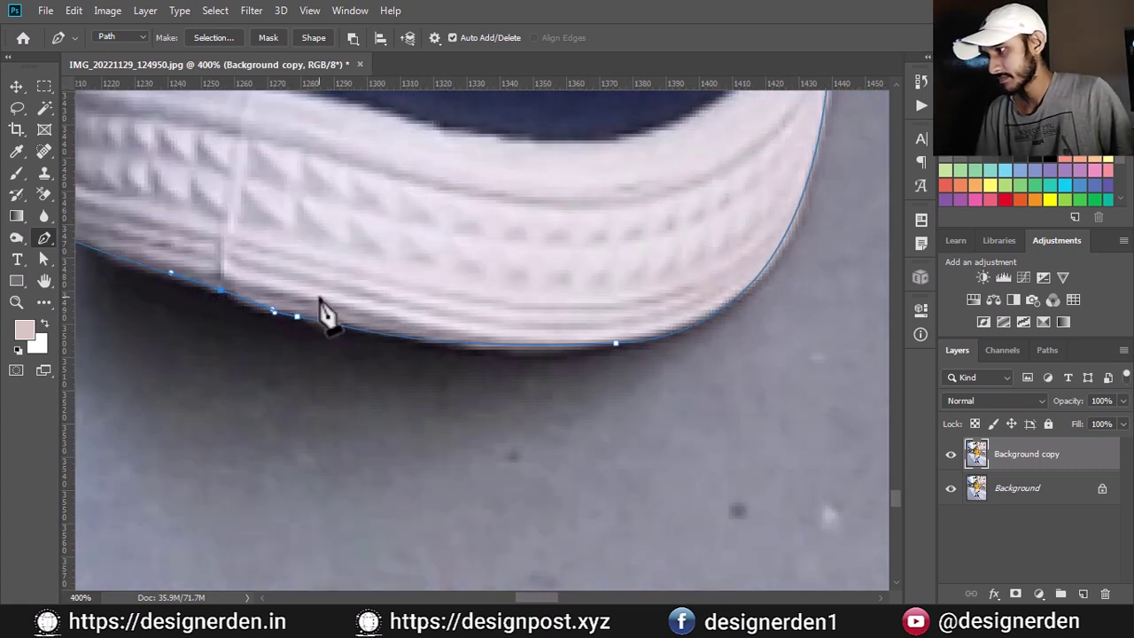
{"action": "scroll", "coordinate": [443, 328], "scroll_direction": "left", "scroll_amount": 5}
{"action": "left_click", "coordinate": [488, 291]}
{"action": "scroll", "coordinate": [488, 291], "scroll_direction": "up", "scroll_amount": 2}
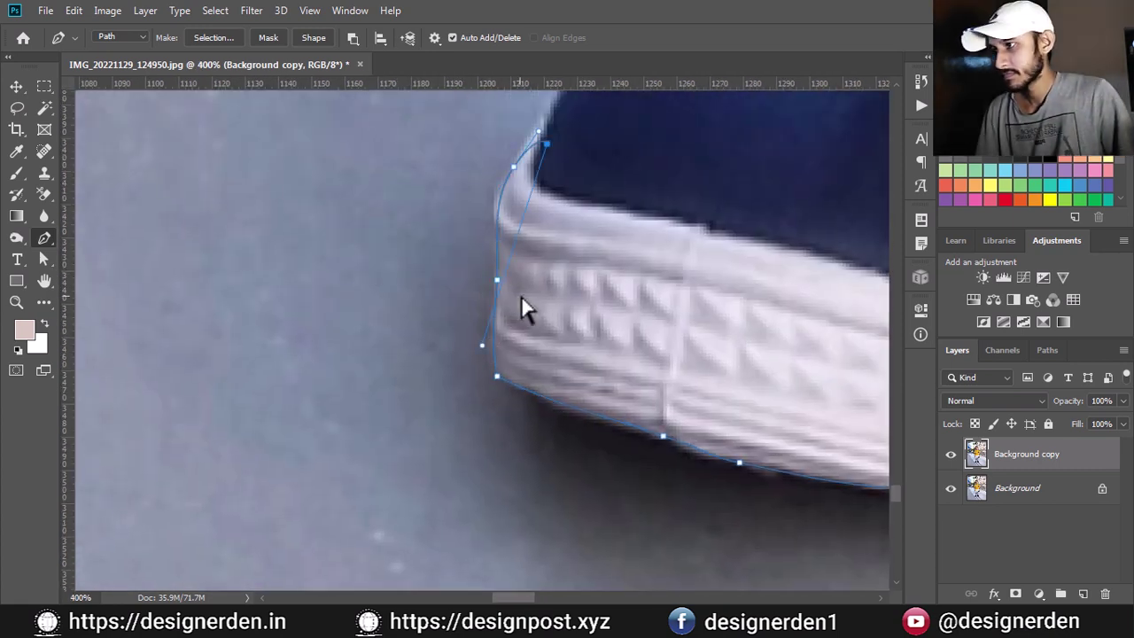
{"action": "scroll", "coordinate": [524, 306], "scroll_direction": "up", "scroll_amount": 3}
{"action": "left_click", "coordinate": [489, 403]}
{"action": "left_click", "coordinate": [508, 366]}
- Curve the path along the shoe upper and around the toe
{"action": "left_click_drag", "start_coordinate": [595, 270], "coordinate": [538, 405]}
{"action": "left_click", "coordinate": [544, 345]}
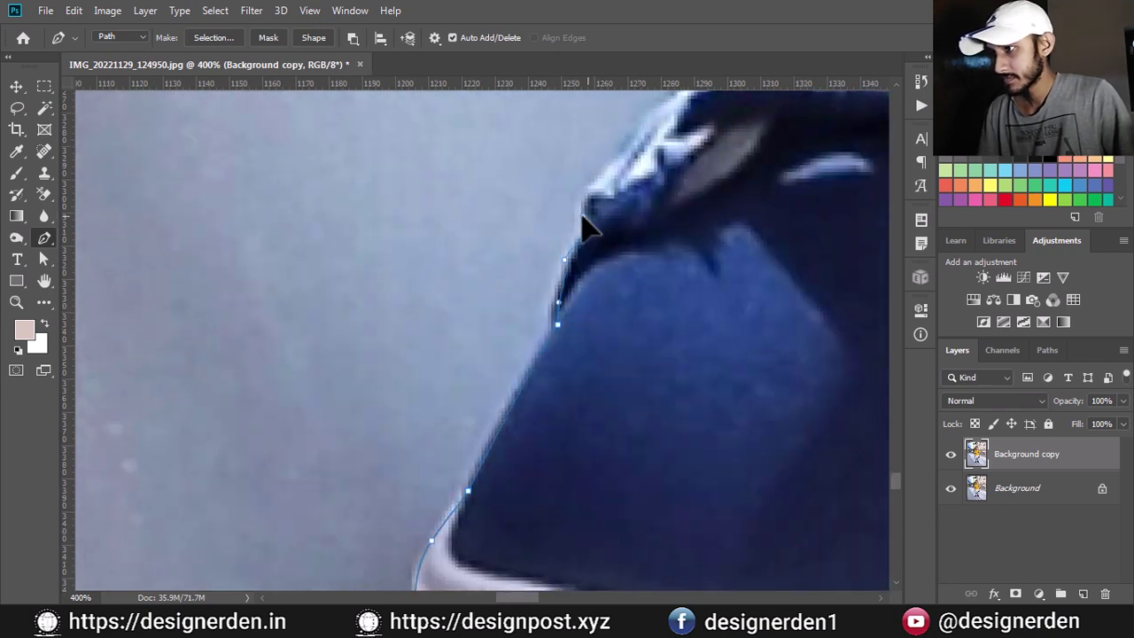
{"action": "left_click_drag", "start_coordinate": [585, 229], "coordinate": [501, 410]}
{"action": "left_click", "coordinate": [501, 391]}
{"action": "left_click", "coordinate": [550, 329]}
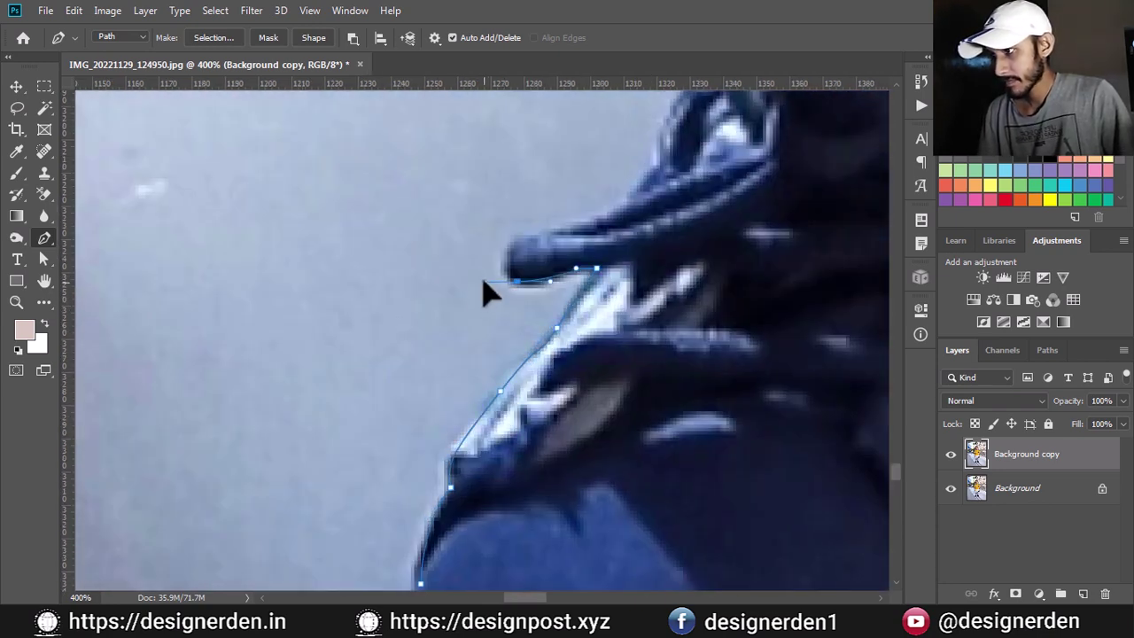
{"action": "left_click_drag", "start_coordinate": [483, 285], "coordinate": [377, 408]}
{"action": "left_click", "coordinate": [508, 346]}
{"action": "left_click_drag", "start_coordinate": [558, 252], "coordinate": [494, 458]}
{"action": "left_click", "coordinate": [525, 387]}
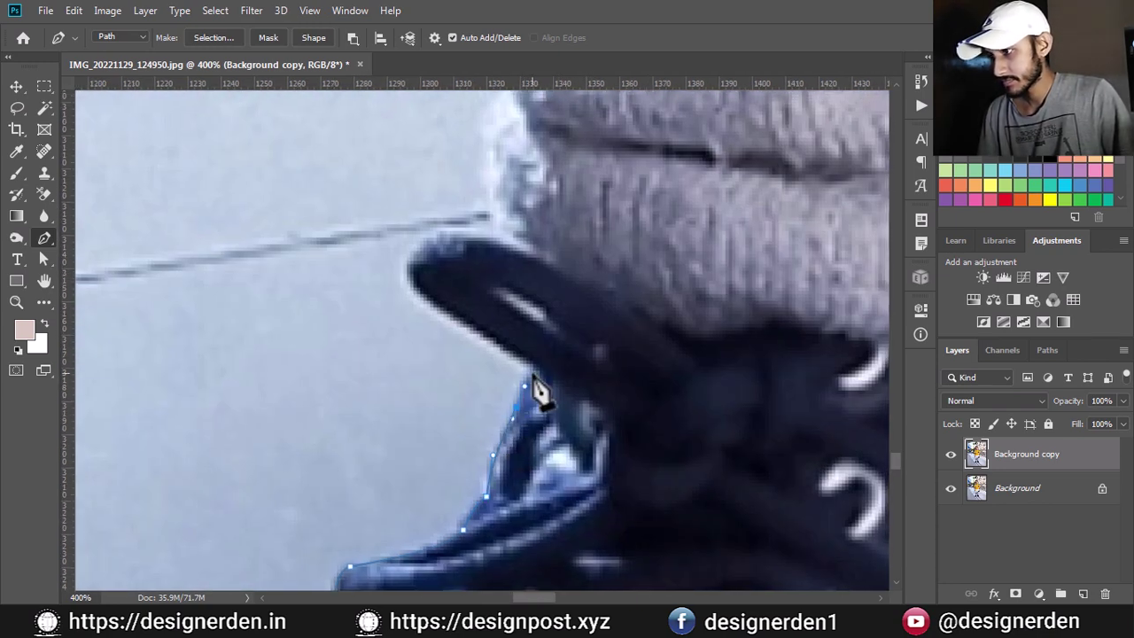
- Trace curved anchors along the knitted edge
{"action": "left_click_drag", "start_coordinate": [514, 260], "coordinate": [609, 427]}
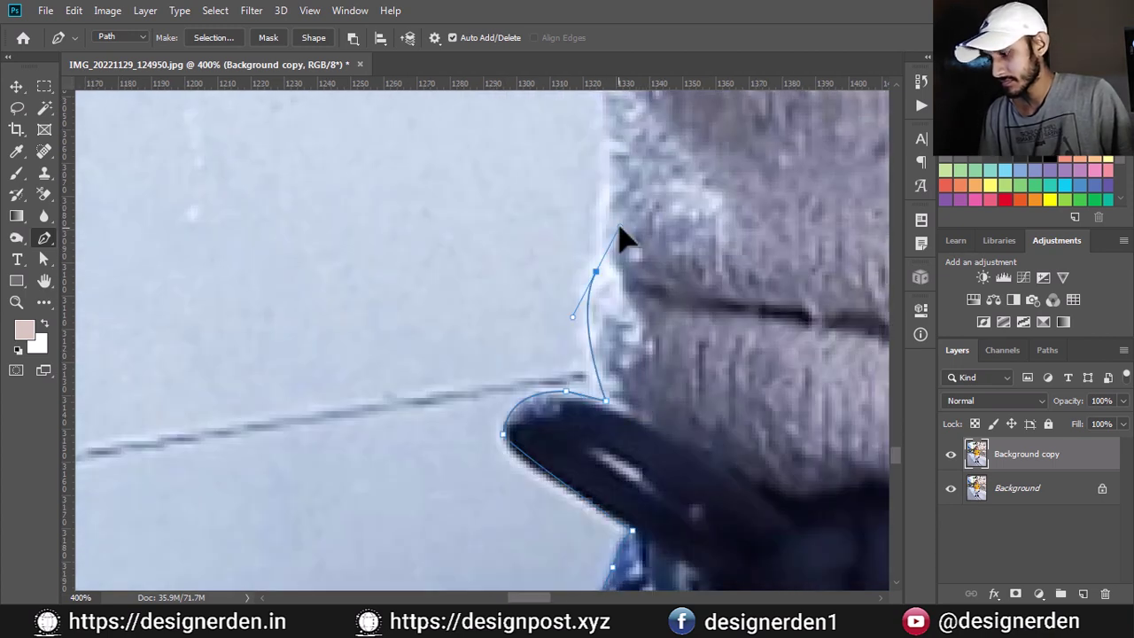
{"action": "left_click_drag", "start_coordinate": [645, 221], "coordinate": [645, 327]}
{"action": "left_click", "coordinate": [607, 201]}
{"action": "left_click_drag", "start_coordinate": [613, 177], "coordinate": [654, 423]}
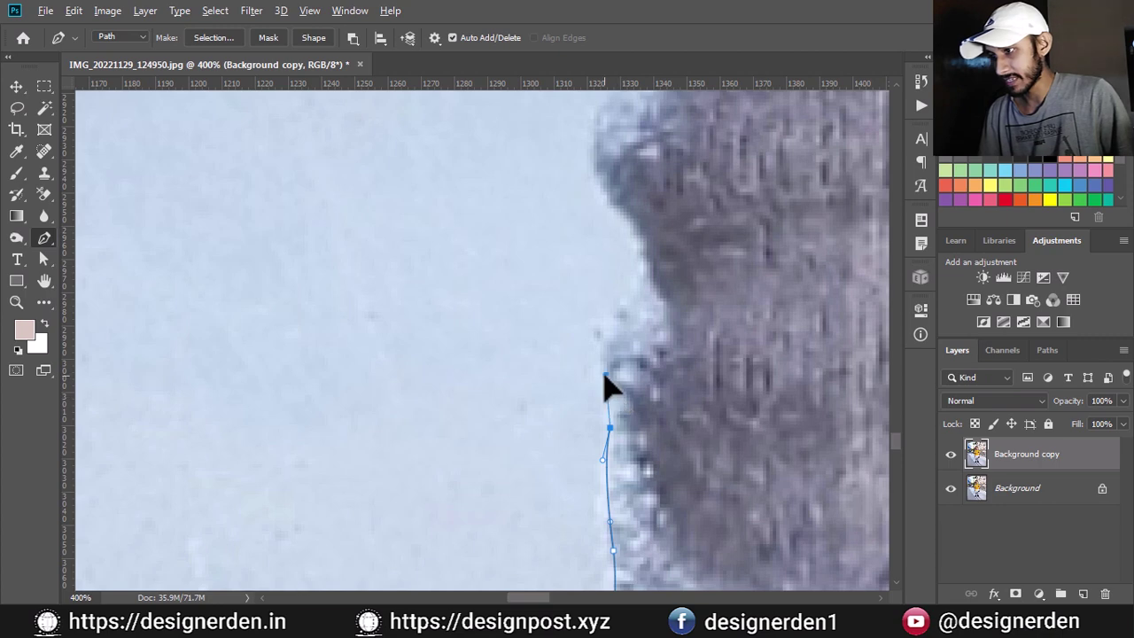
{"action": "left_click_drag", "start_coordinate": [625, 294], "coordinate": [666, 271]}
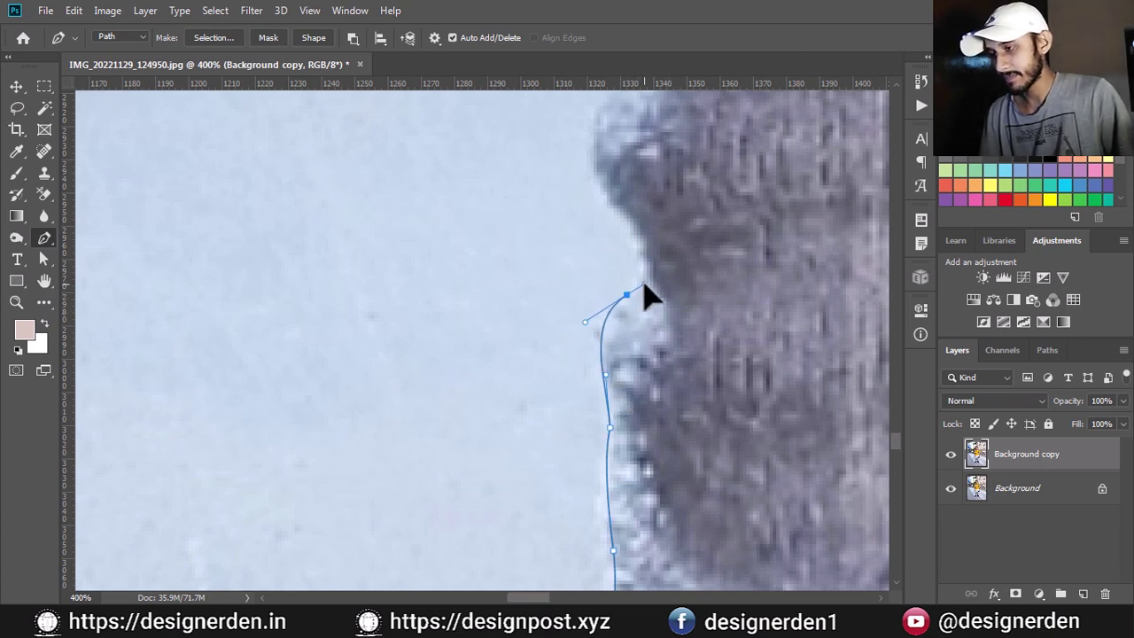
{"action": "left_click_drag", "start_coordinate": [682, 279], "coordinate": [780, 468]}
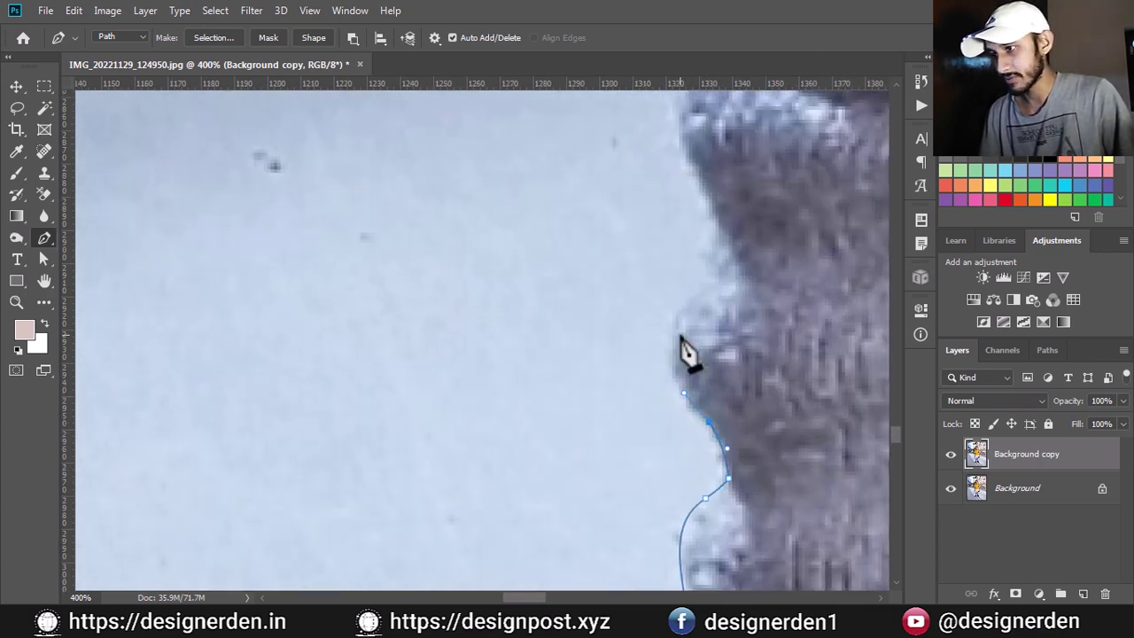
{"action": "left_click_drag", "start_coordinate": [711, 283], "coordinate": [744, 246]}
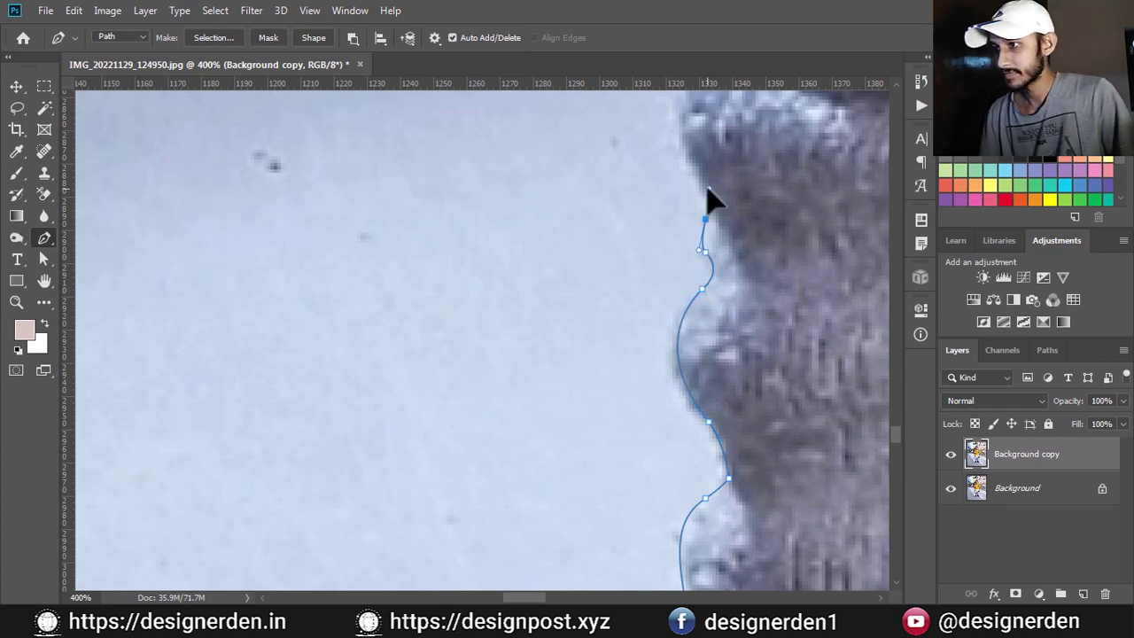
{"action": "left_click_drag", "start_coordinate": [711, 198], "coordinate": [742, 278]}
{"action": "left_click", "coordinate": [736, 374]}
- Continue the path up along the pillow edge to its corner
{"action": "left_click_drag", "start_coordinate": [773, 229], "coordinate": [711, 309]}
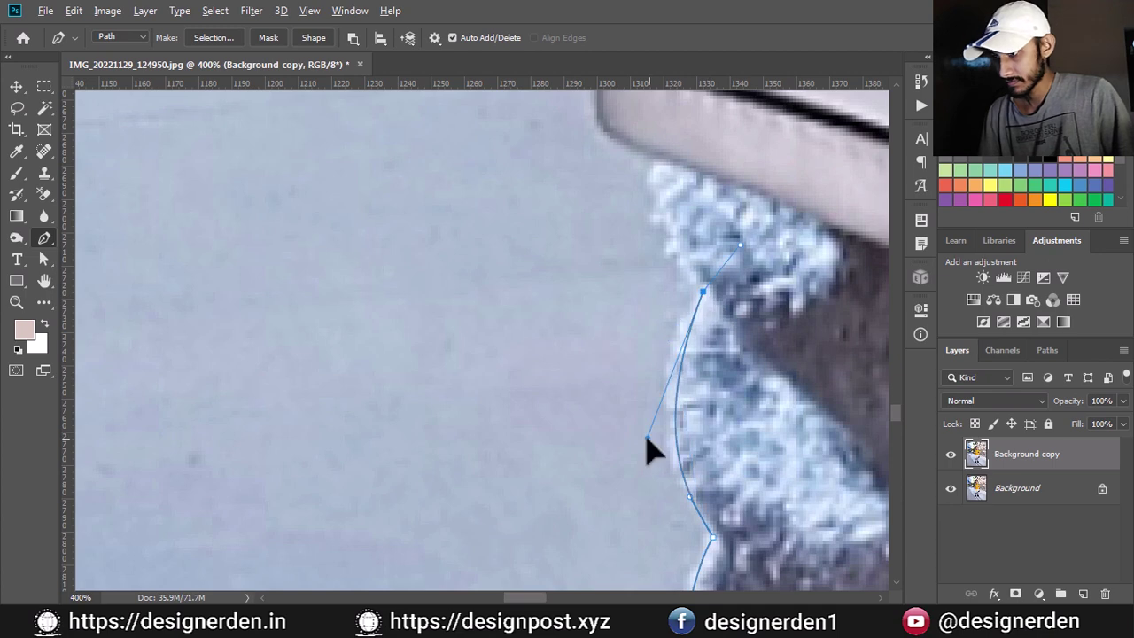
{"action": "left_click_drag", "start_coordinate": [703, 246], "coordinate": [712, 463]}
{"action": "left_click_drag", "start_coordinate": [651, 363], "coordinate": [662, 300]}
{"action": "left_click_drag", "start_coordinate": [599, 329], "coordinate": [602, 252]}
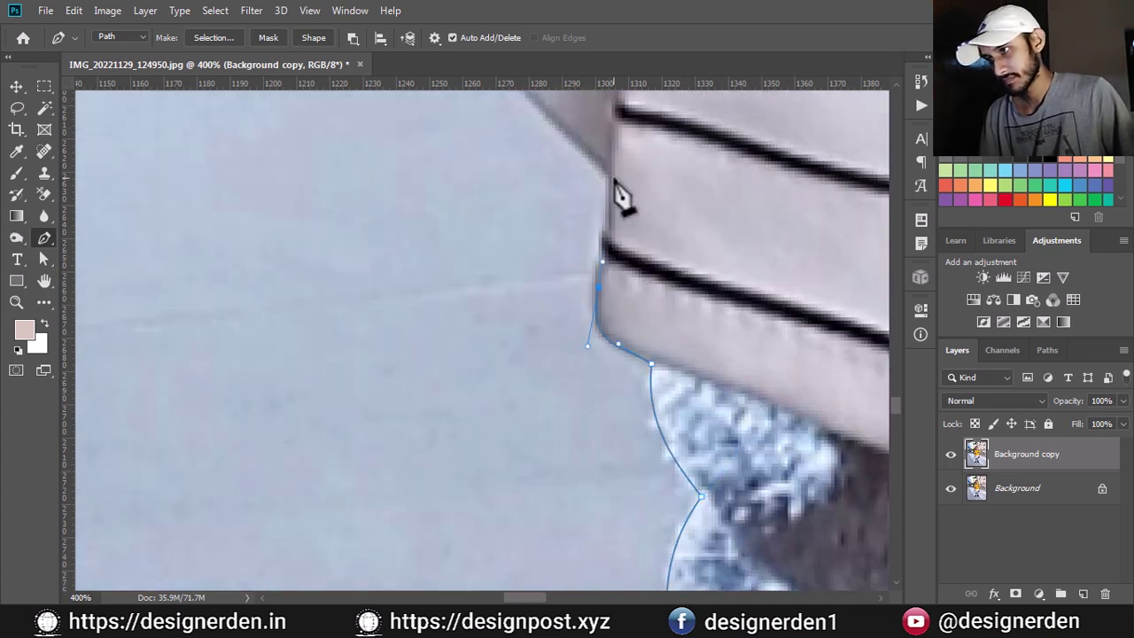
{"action": "left_click_drag", "start_coordinate": [615, 183], "coordinate": [891, 455]}
{"action": "left_click", "coordinate": [867, 427]}
{"action": "left_click_drag", "start_coordinate": [705, 269], "coordinate": [669, 244]}
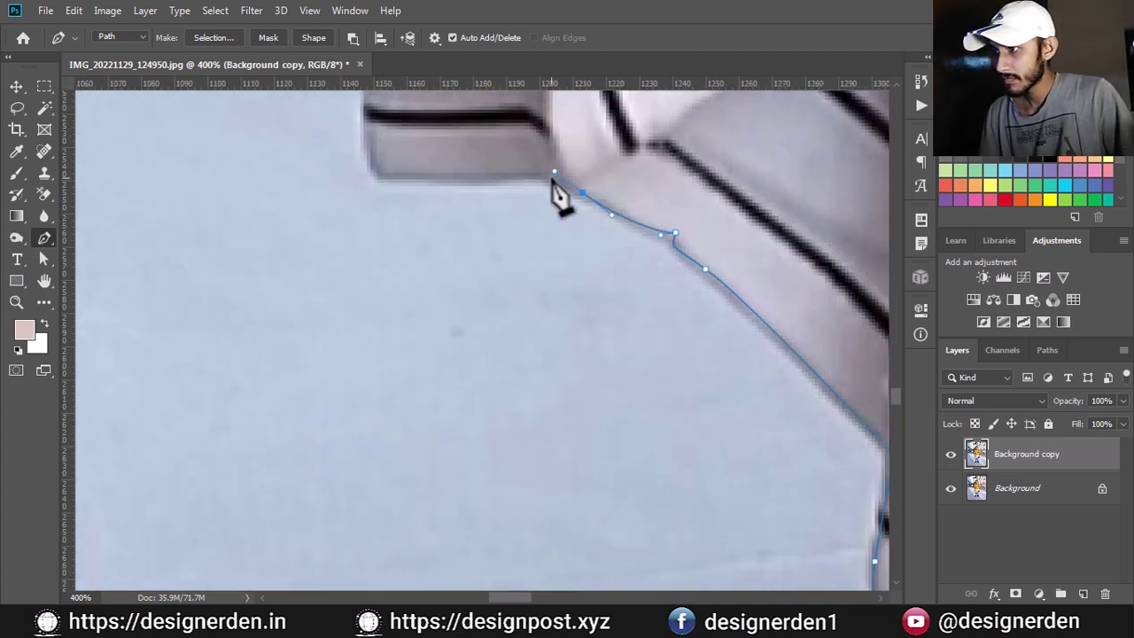
{"action": "scroll", "coordinate": [557, 181], "scroll_direction": "up", "scroll_amount": 5}
{"action": "scroll", "coordinate": [620, 317], "scroll_direction": "up", "scroll_amount": 5}
{"action": "key", "text": "ctrl+minus"}
{"action": "key", "text": "ctrl+minus"}
{"action": "key", "text": "ctrl+minus"}
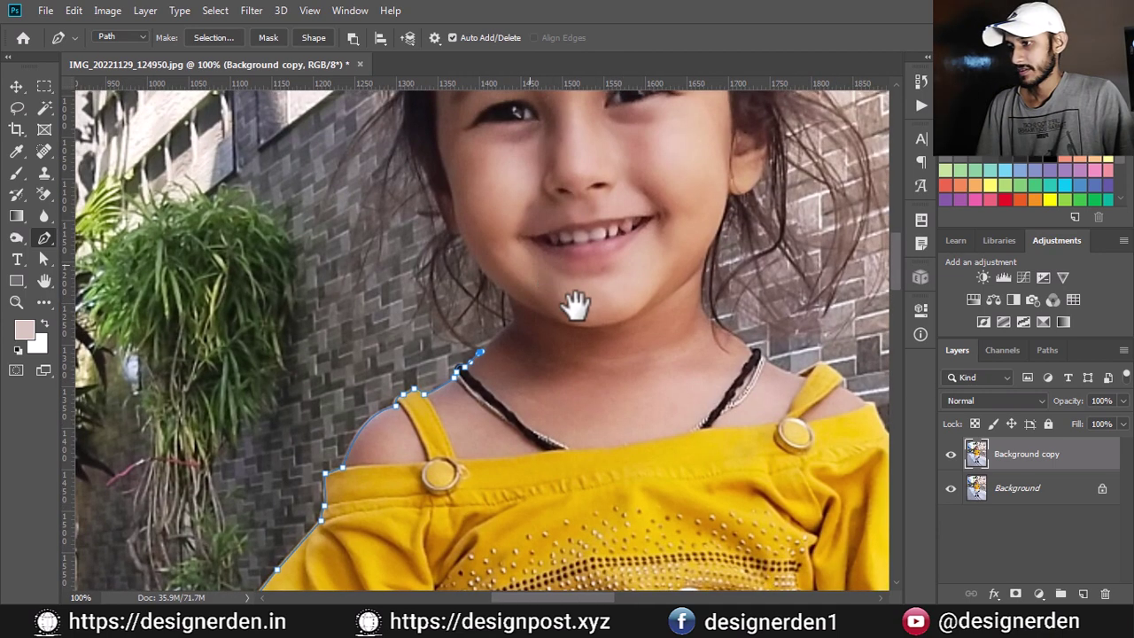
{"action": "left_click_drag", "start_coordinate": [575, 304], "coordinate": [654, 409]}
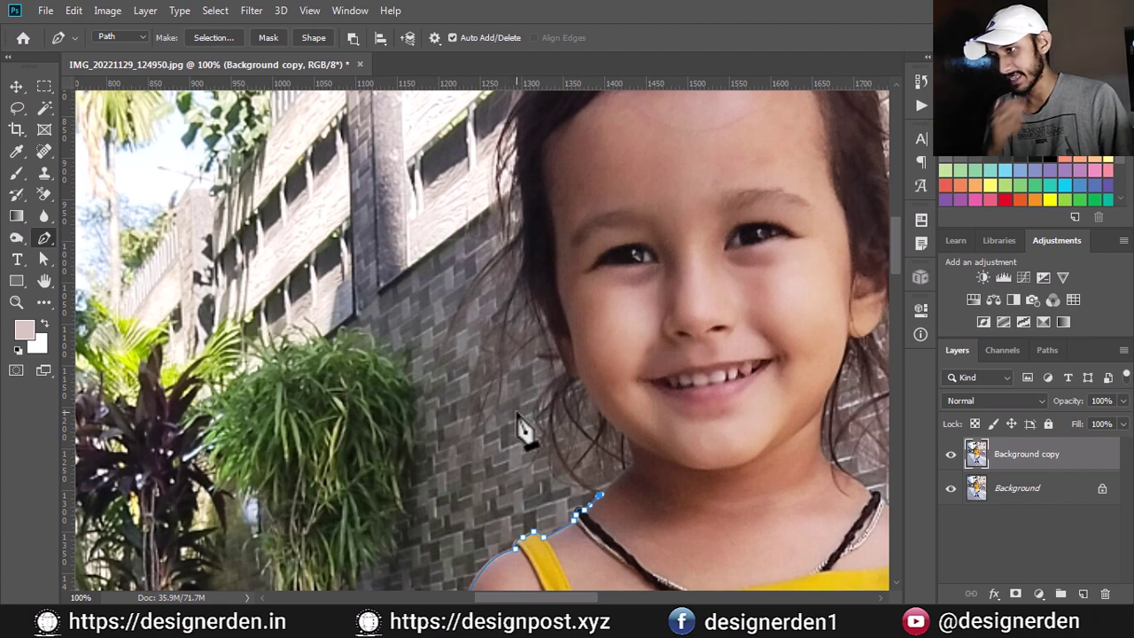
{"action": "key", "text": "ctrl+plus"}
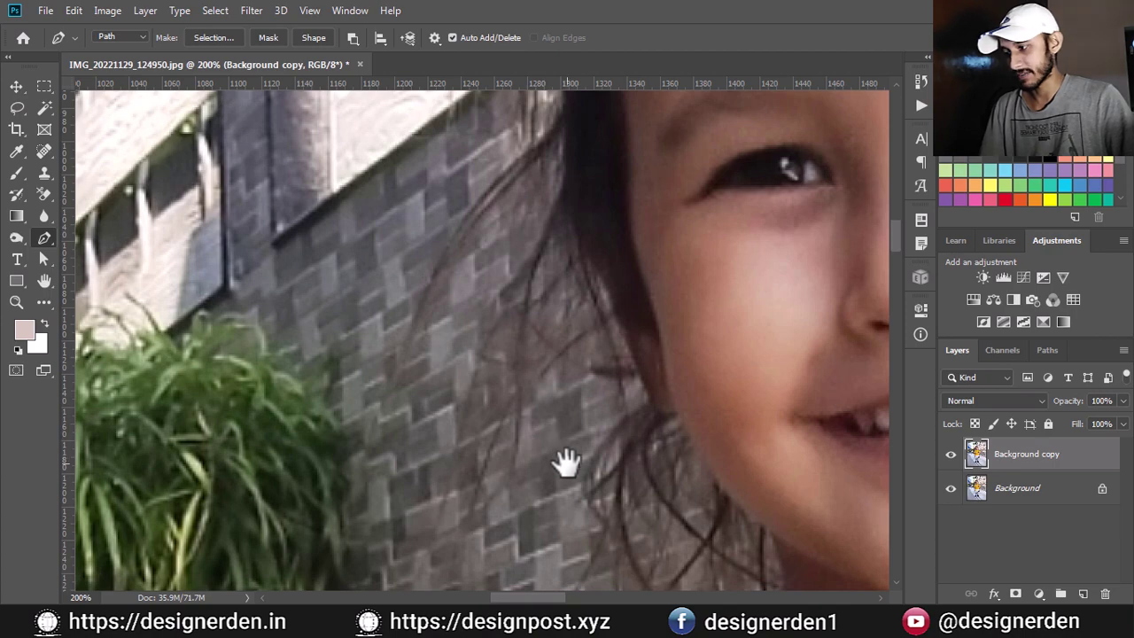
{"action": "key", "text": "ctrl+minus"}
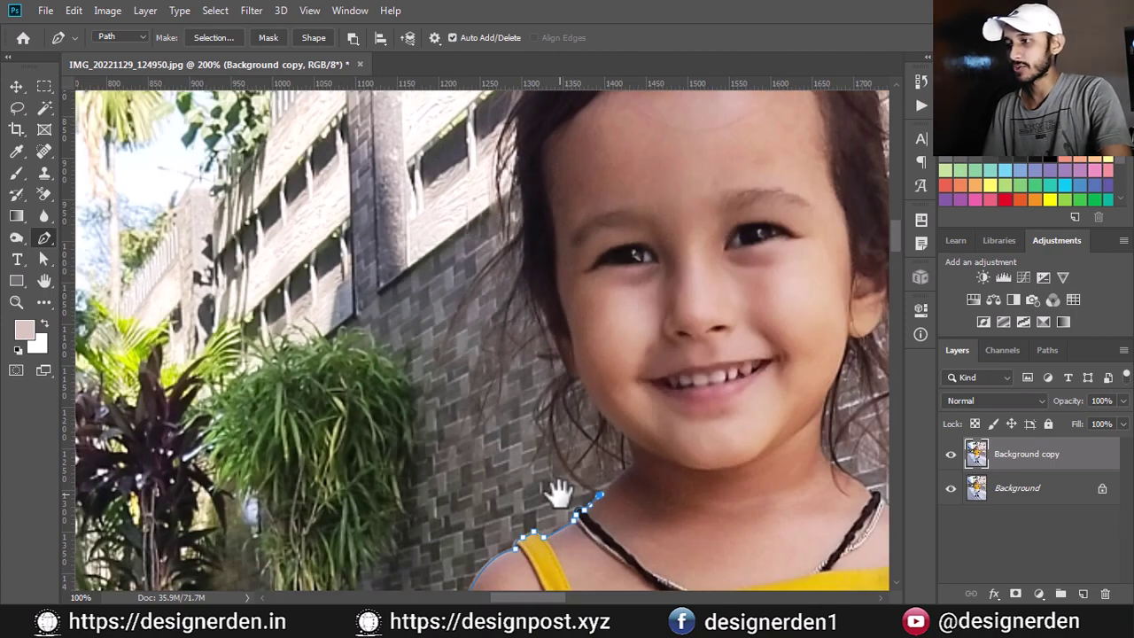
{"action": "key", "text": "ctrl+minus"}
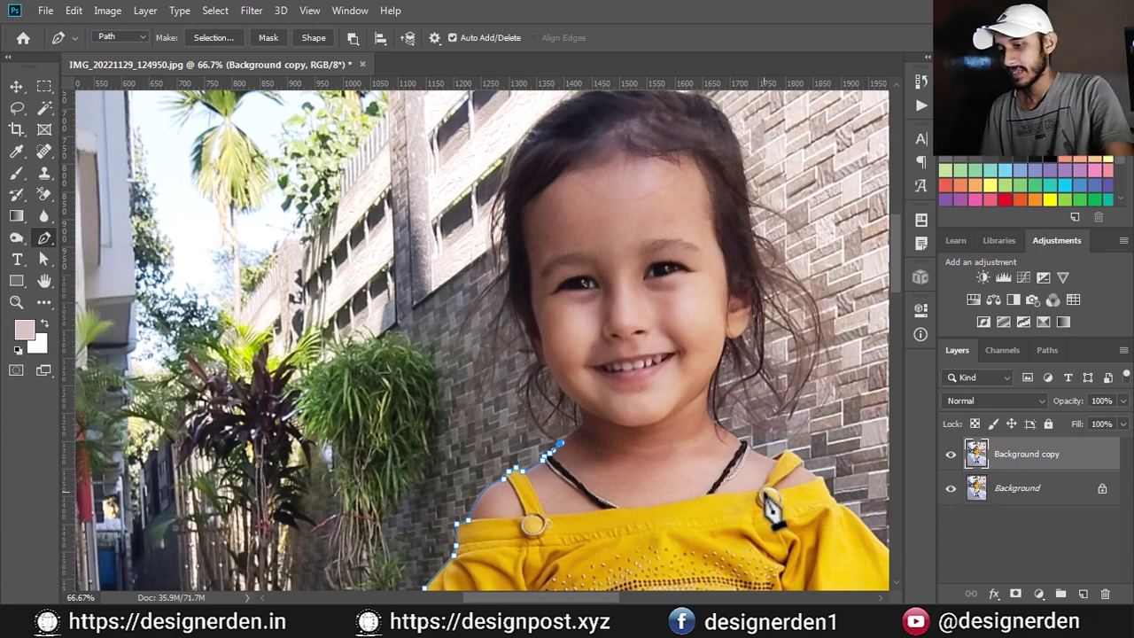
{"action": "key", "text": "ctrl+plus"}
{"action": "key", "text": "ctrl+plus"}
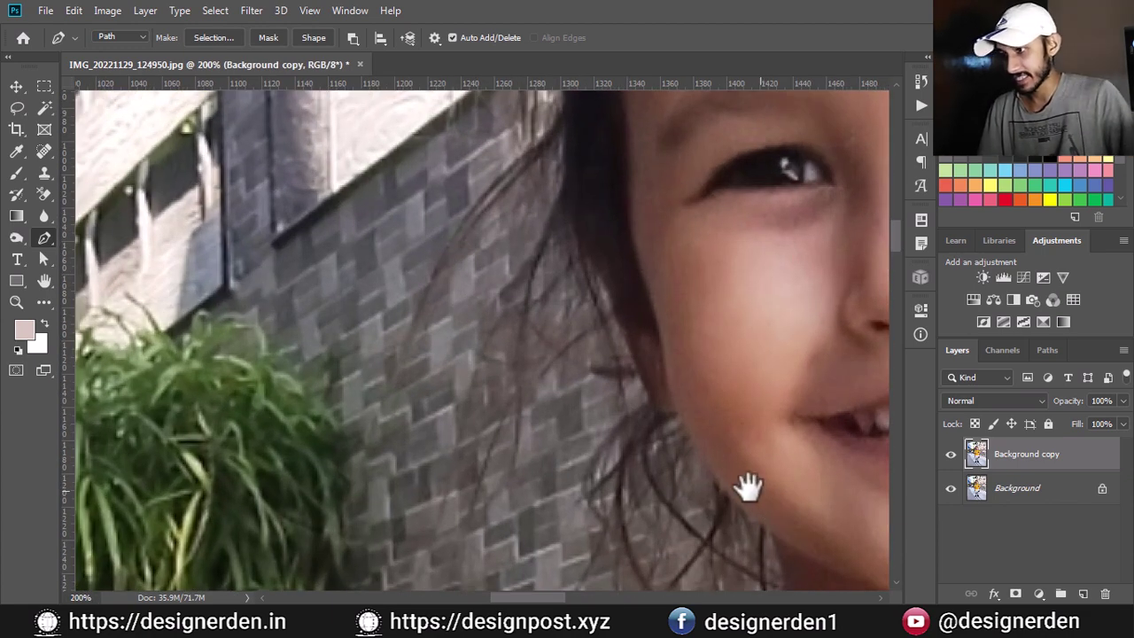
{"action": "mouse_move", "coordinate": [746, 481]}
{"action": "left_mouse_down"}
{"action": "mouse_move", "coordinate": [666, 337]}
{"action": "mouse_move", "coordinate": [691, 233]}
{"action": "left_mouse_up"}
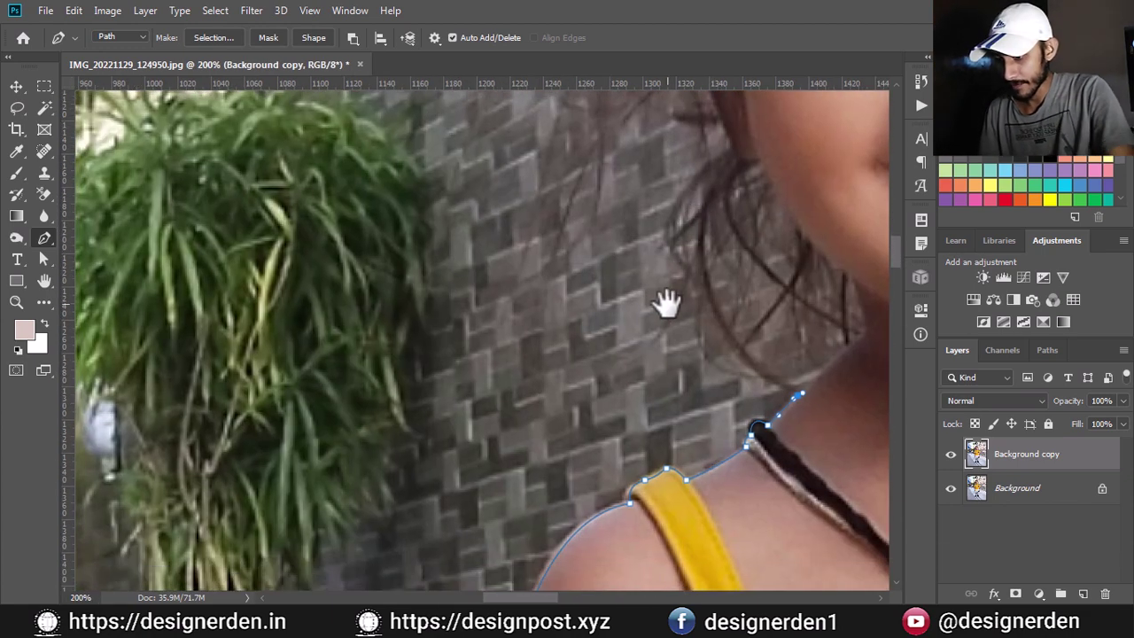
- Zoom in, add anchors past the necklace and up the hair edge, then zoom out
{"action": "key", "text": "ctrl+plus"}
{"action": "left_click_drag", "start_coordinate": [577, 304], "coordinate": [277, 251]}
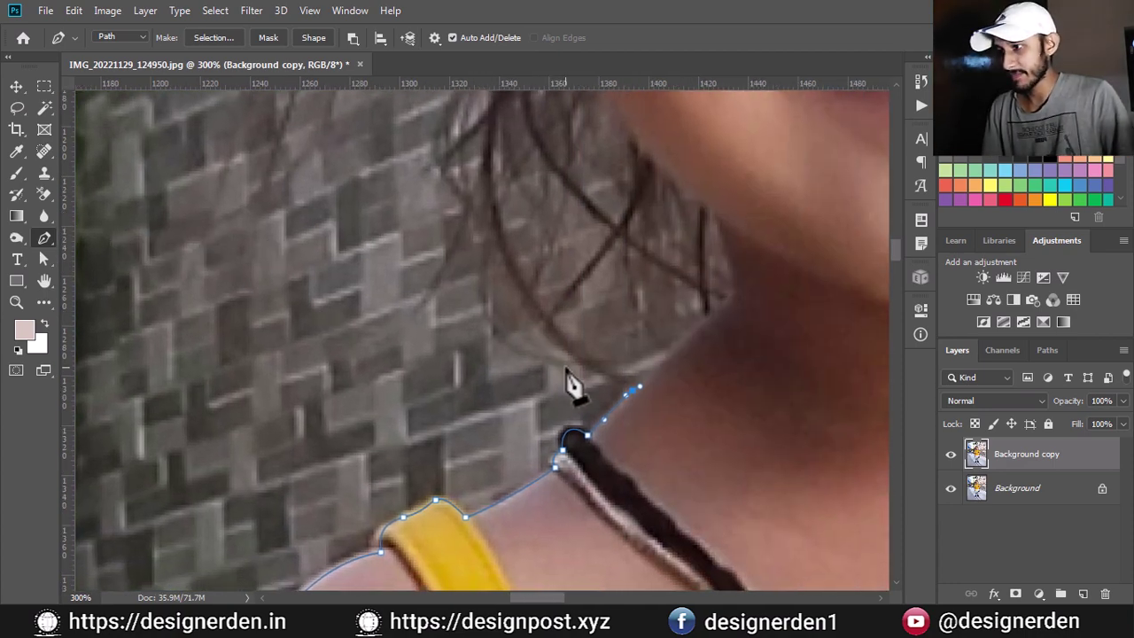
{"action": "left_click", "coordinate": [545, 349]}
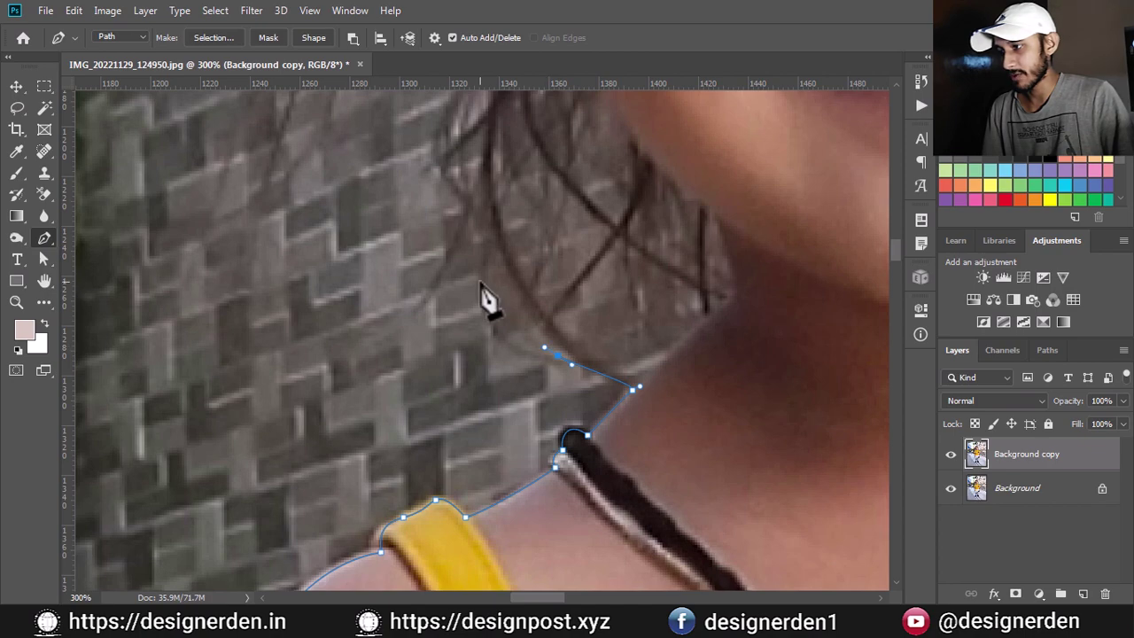
{"action": "left_click", "coordinate": [426, 125]}
{"action": "key", "text": "ctrl+minus"}
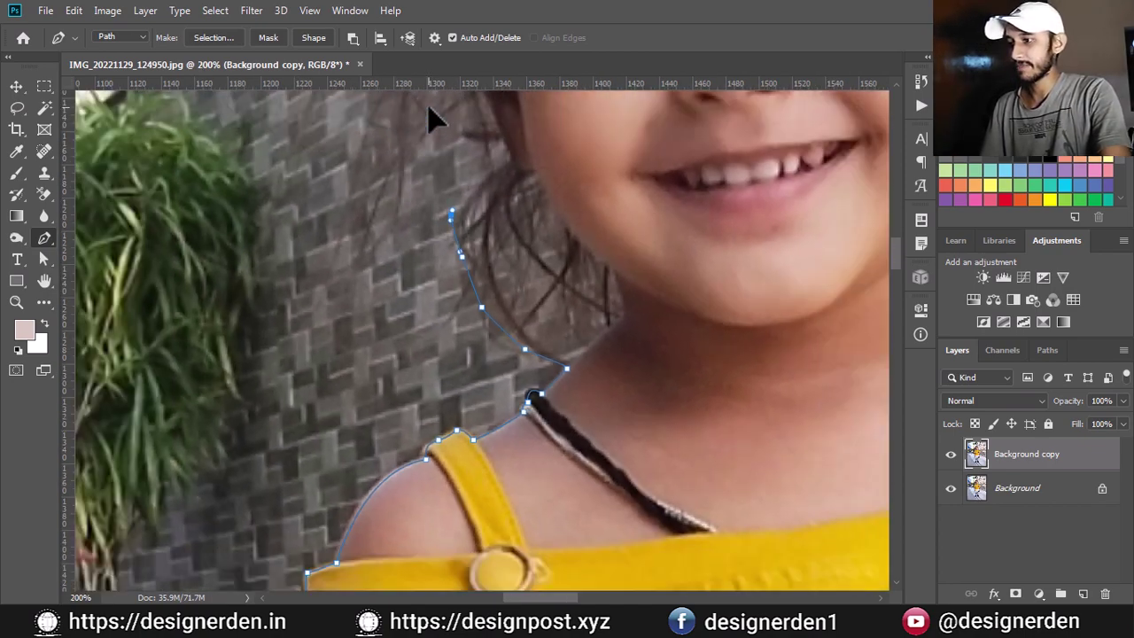
{"action": "key", "text": "ctrl+minus"}
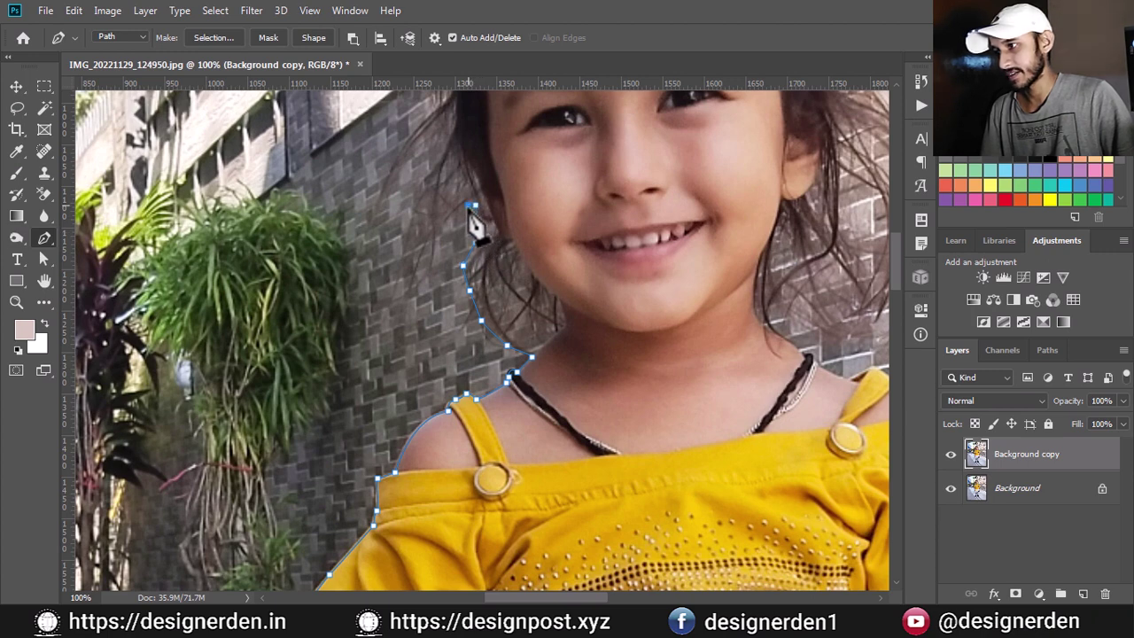
- Outline the stray hair strand, undoing a misplaced anchor and reshaping the end curve
{"action": "left_click_drag", "start_coordinate": [469, 207], "coordinate": [451, 220]}
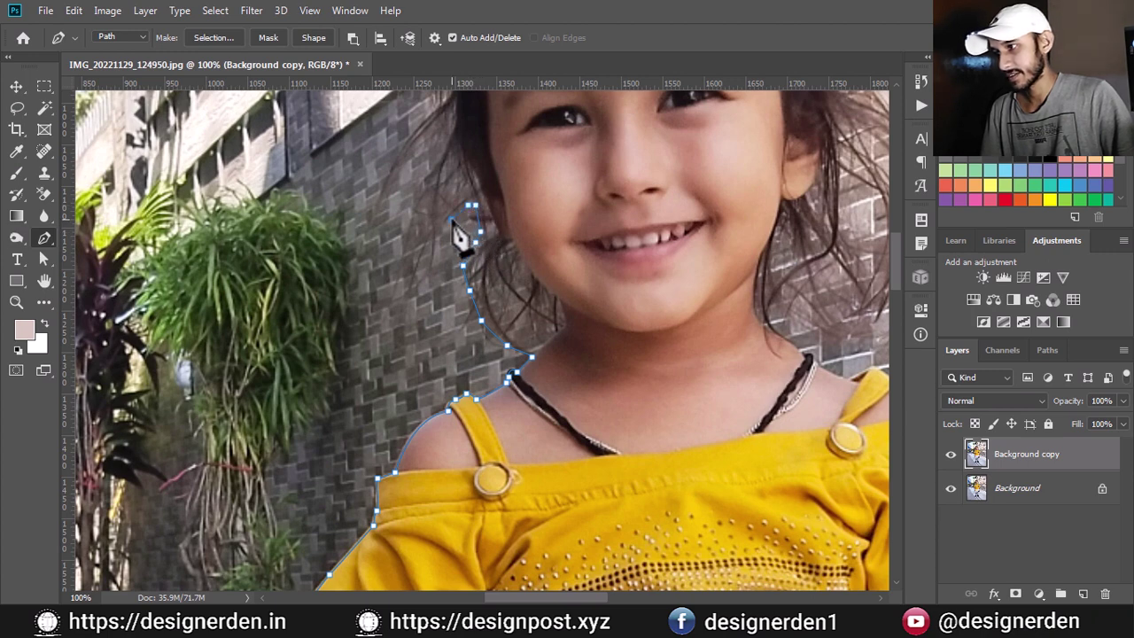
{"action": "left_click", "coordinate": [436, 264]}
{"action": "left_click", "coordinate": [408, 288]}
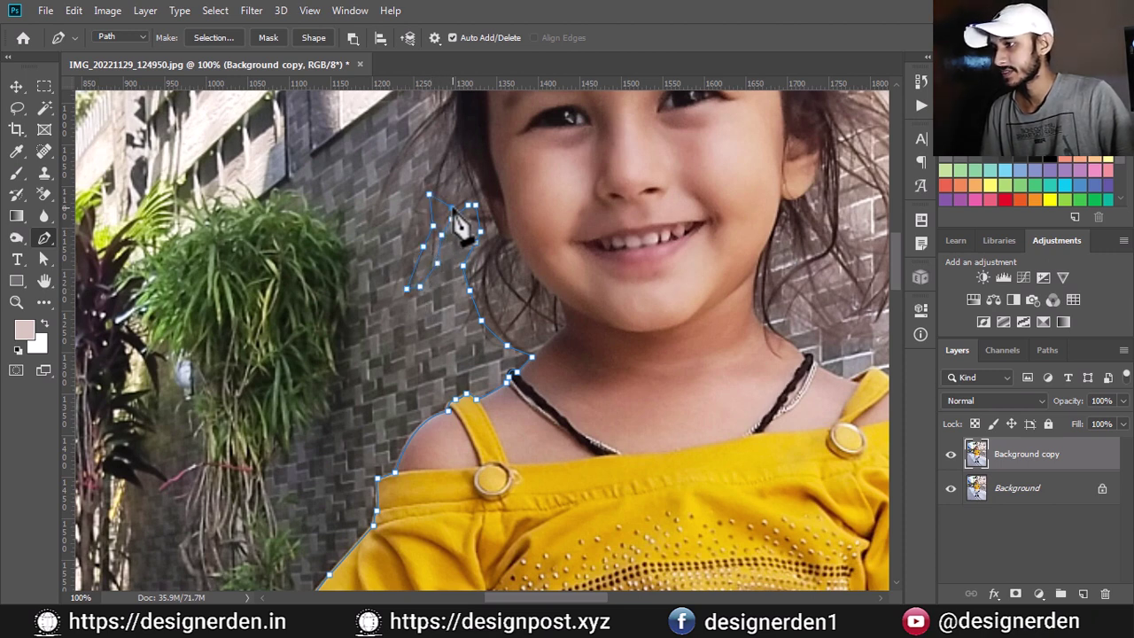
{"action": "key", "text": "ctrl+z"}
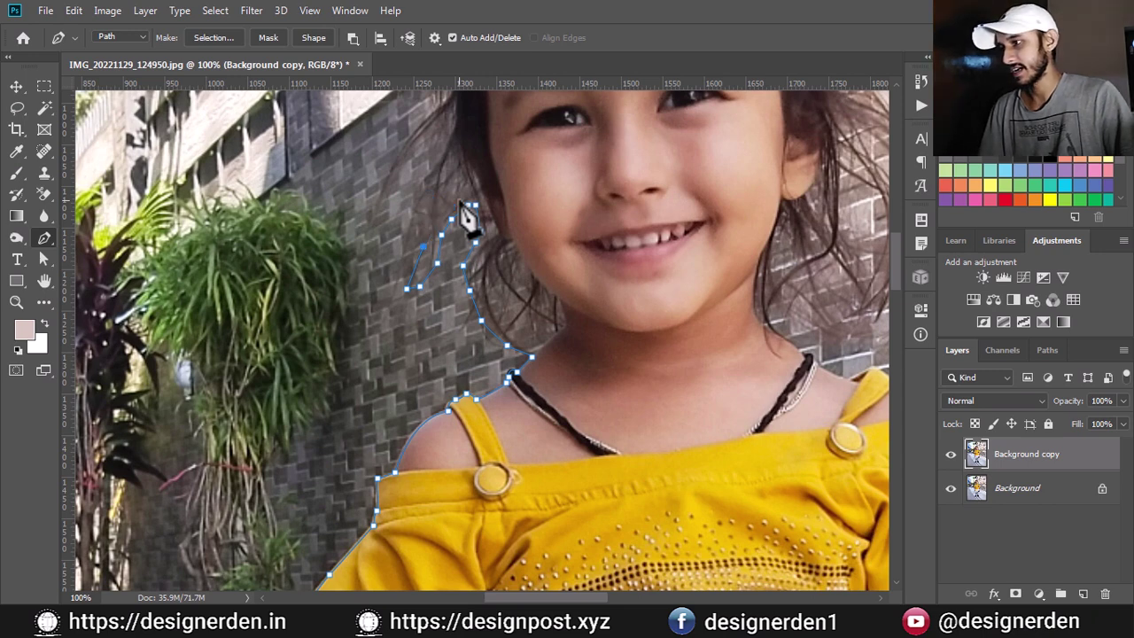
{"action": "mouse_move", "coordinate": [461, 206]}
{"action": "left_mouse_down"}
{"action": "mouse_move", "coordinate": [451, 218]}
{"action": "mouse_move", "coordinate": [459, 191]}
{"action": "left_mouse_up"}
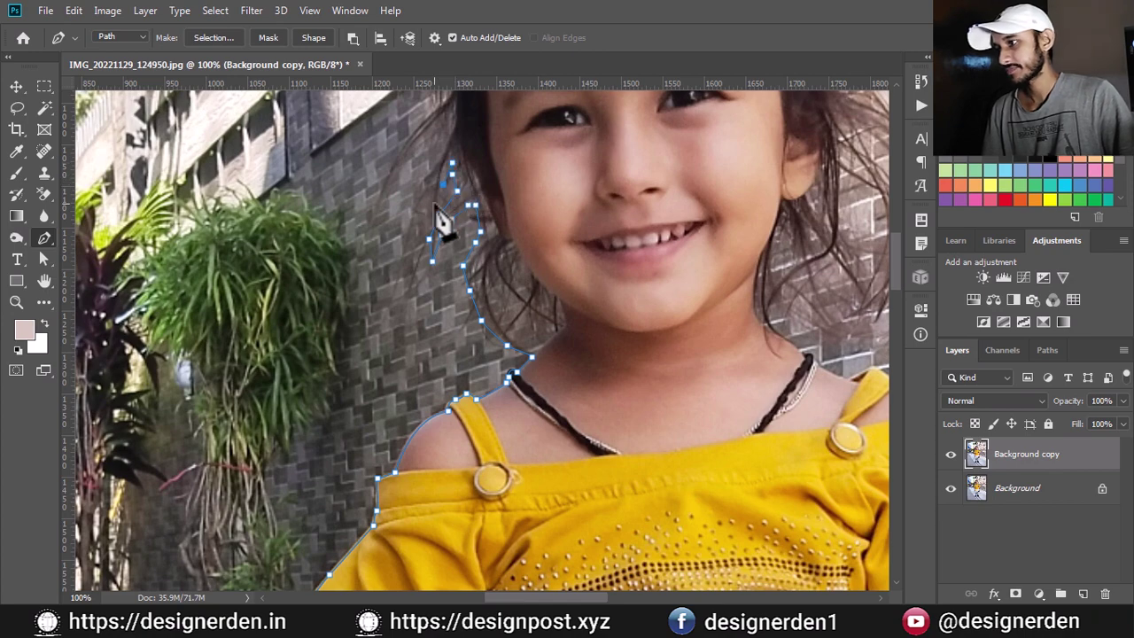
{"action": "left_click", "coordinate": [440, 147]}
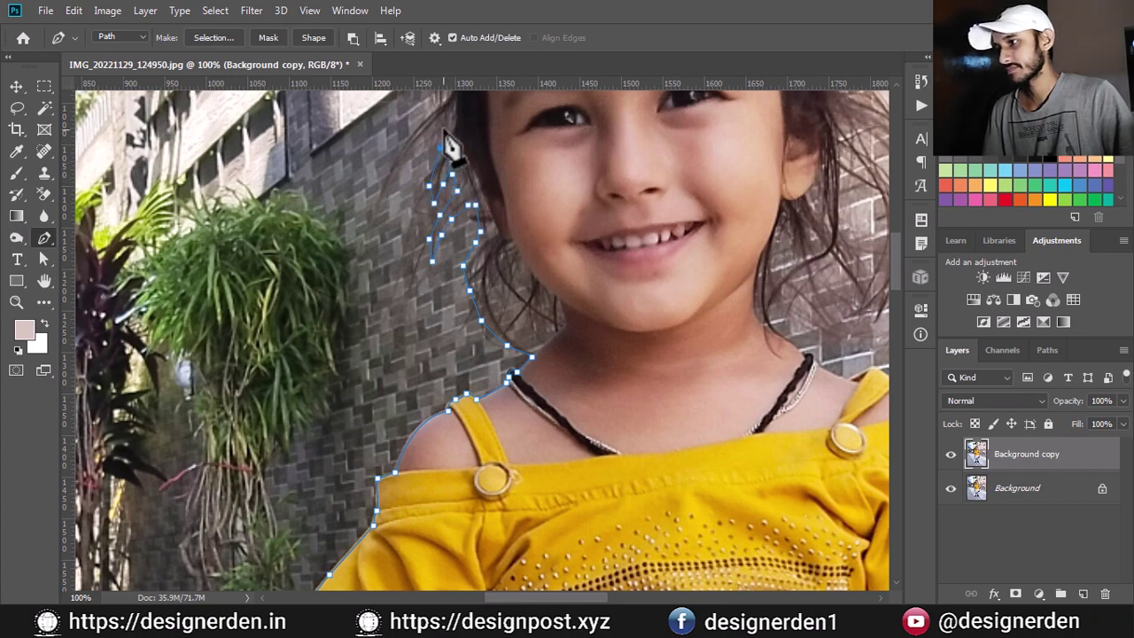
- Add anchors up the left hair edge toward the top of the head
{"action": "left_click_drag", "start_coordinate": [404, 160], "coordinate": [469, 277]}
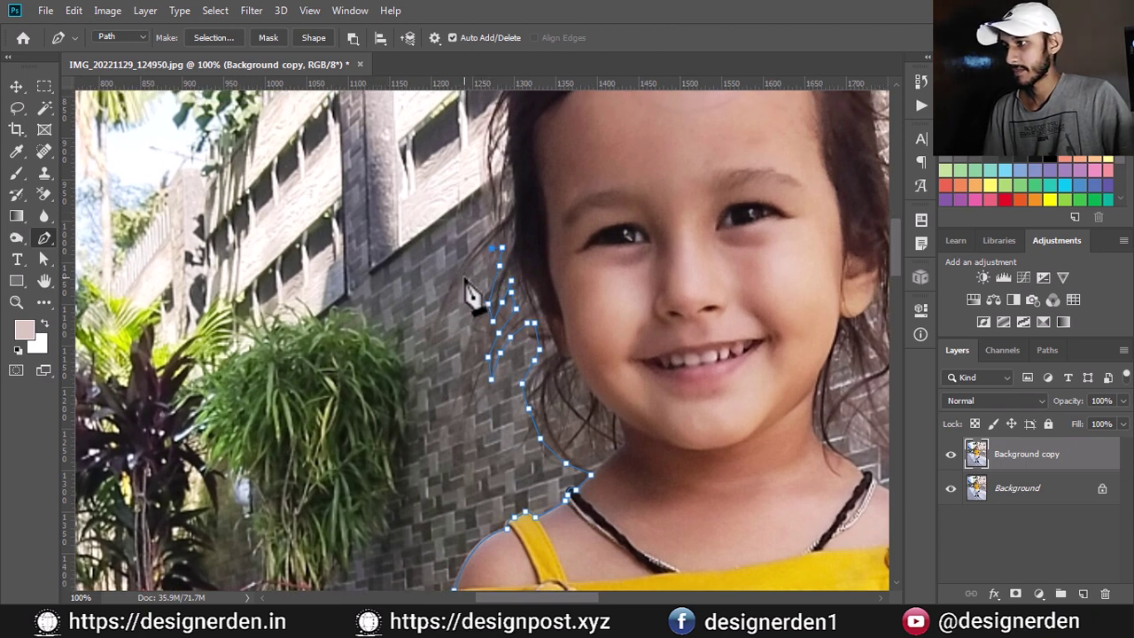
{"action": "left_click", "coordinate": [462, 282]}
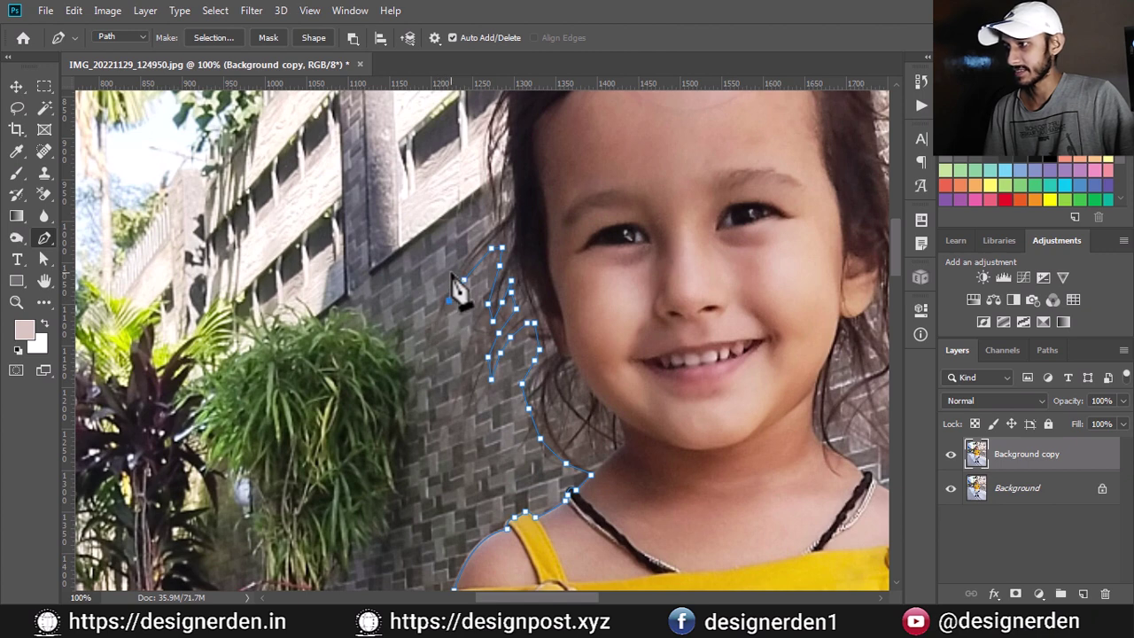
{"action": "left_click", "coordinate": [473, 241]}
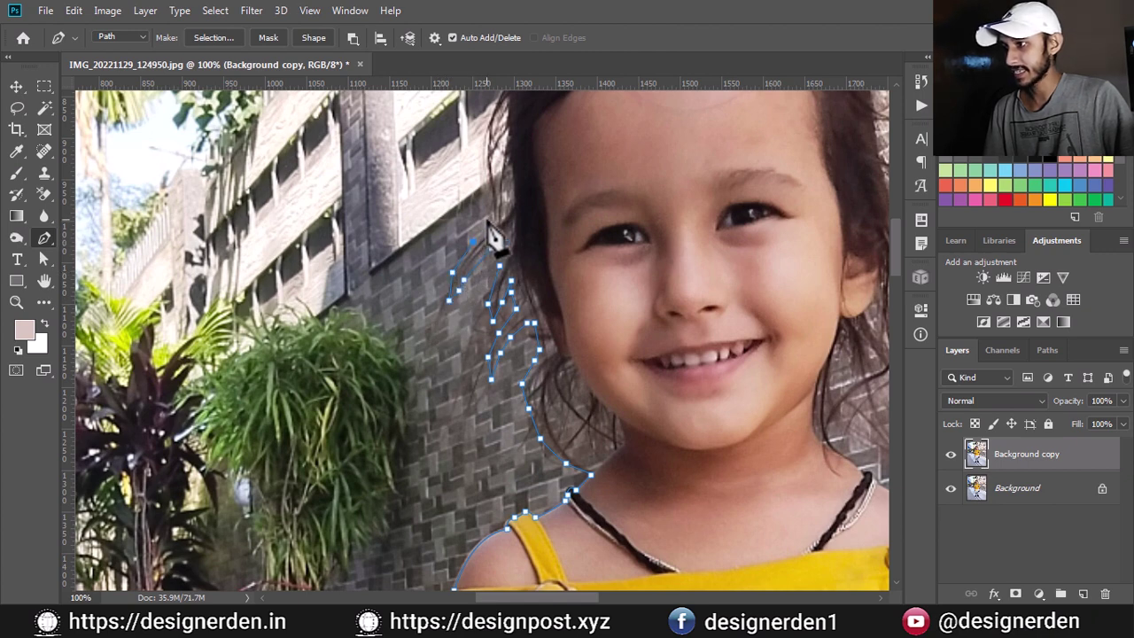
{"action": "left_click", "coordinate": [486, 216]}
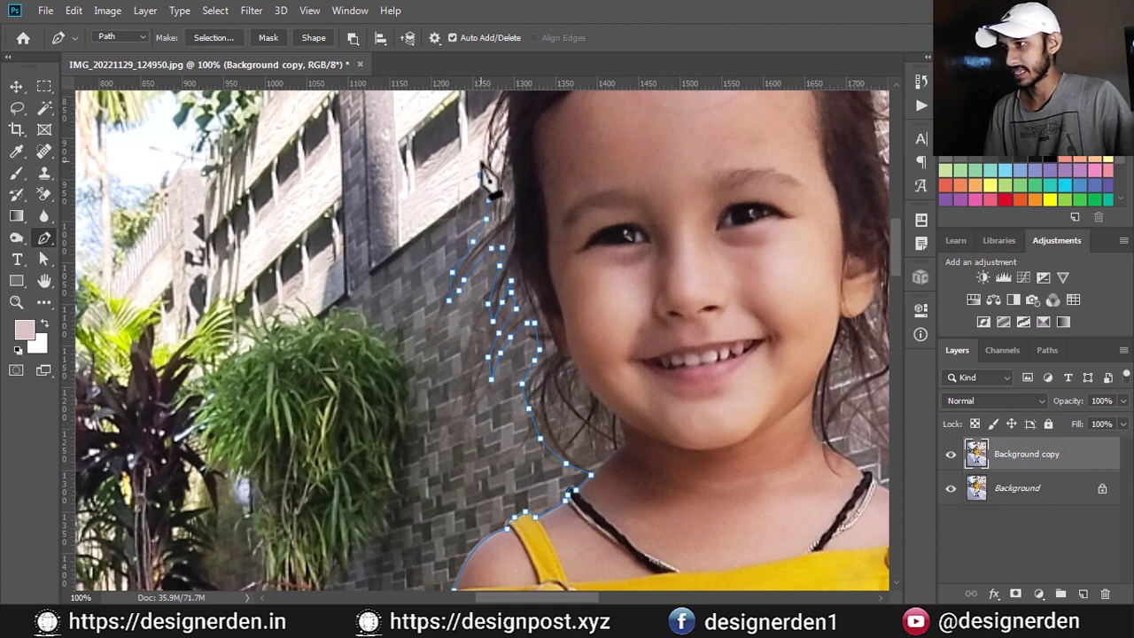
{"action": "left_click", "coordinate": [480, 141]}
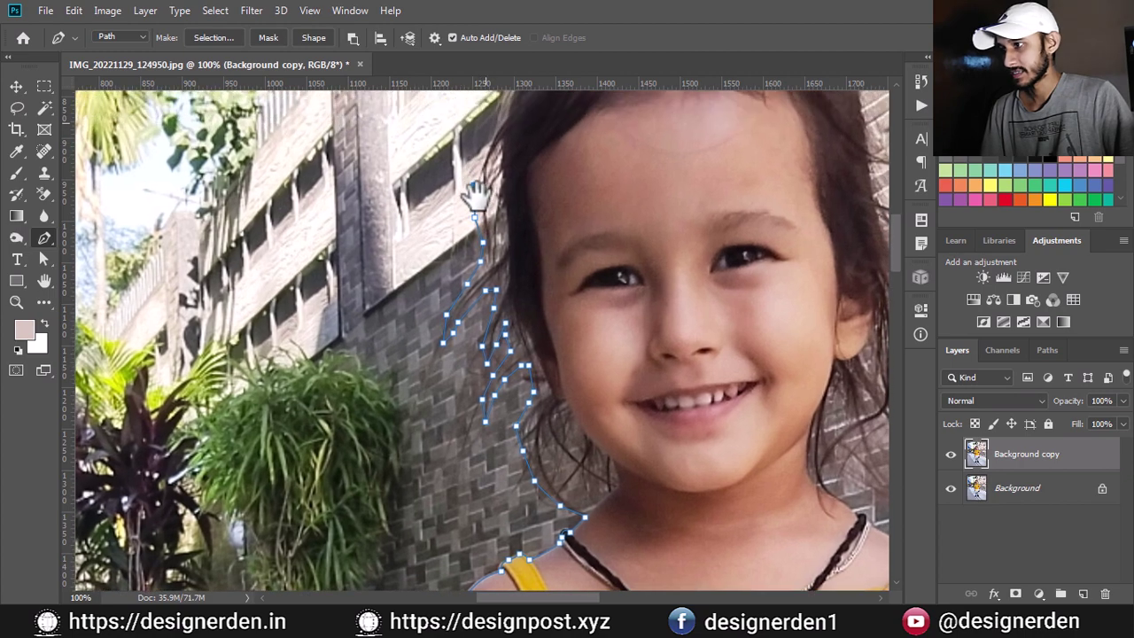
{"action": "left_click_drag", "start_coordinate": [486, 123], "coordinate": [461, 346]}
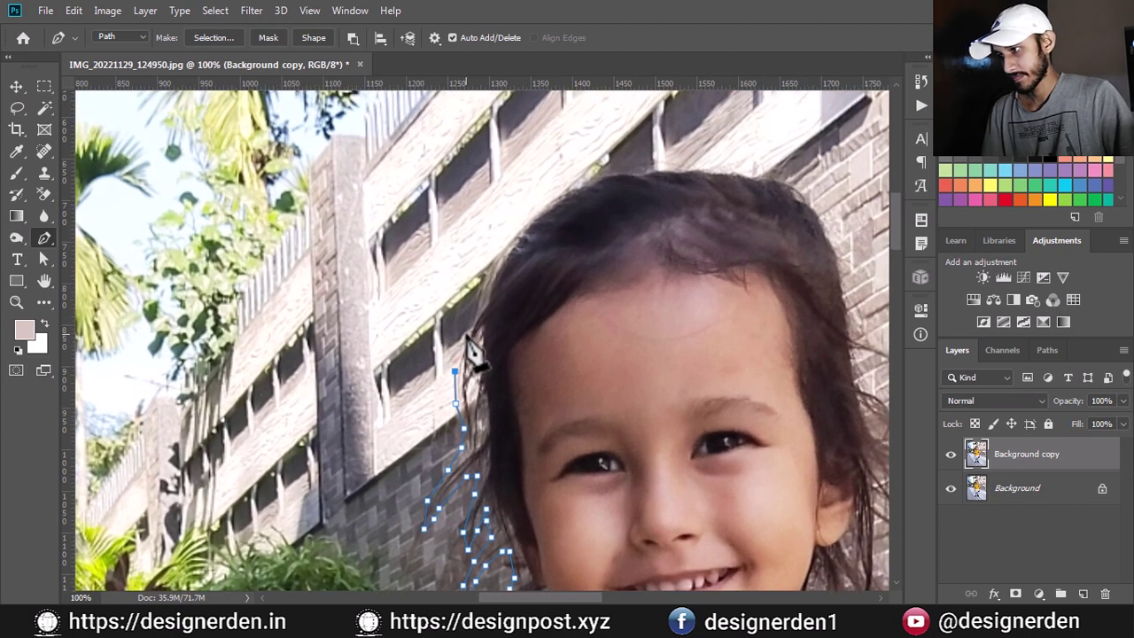
- Magnify the upper hairline and place anchors along the top of the hair
{"action": "scroll", "coordinate": [469, 332], "scroll_direction": "up", "scroll_amount": 1}
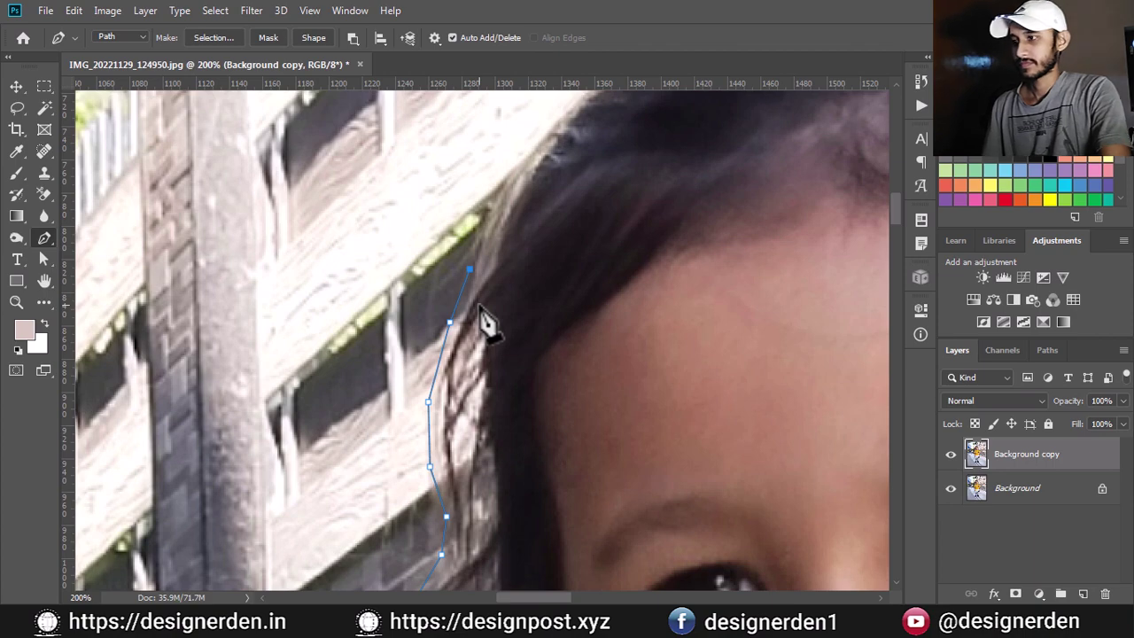
{"action": "scroll", "coordinate": [481, 317], "scroll_direction": "up", "scroll_amount": 1}
{"action": "scroll", "coordinate": [482, 316], "scroll_direction": "down", "scroll_amount": 1}
{"action": "scroll", "coordinate": [481, 316], "scroll_direction": "down", "scroll_amount": 2}
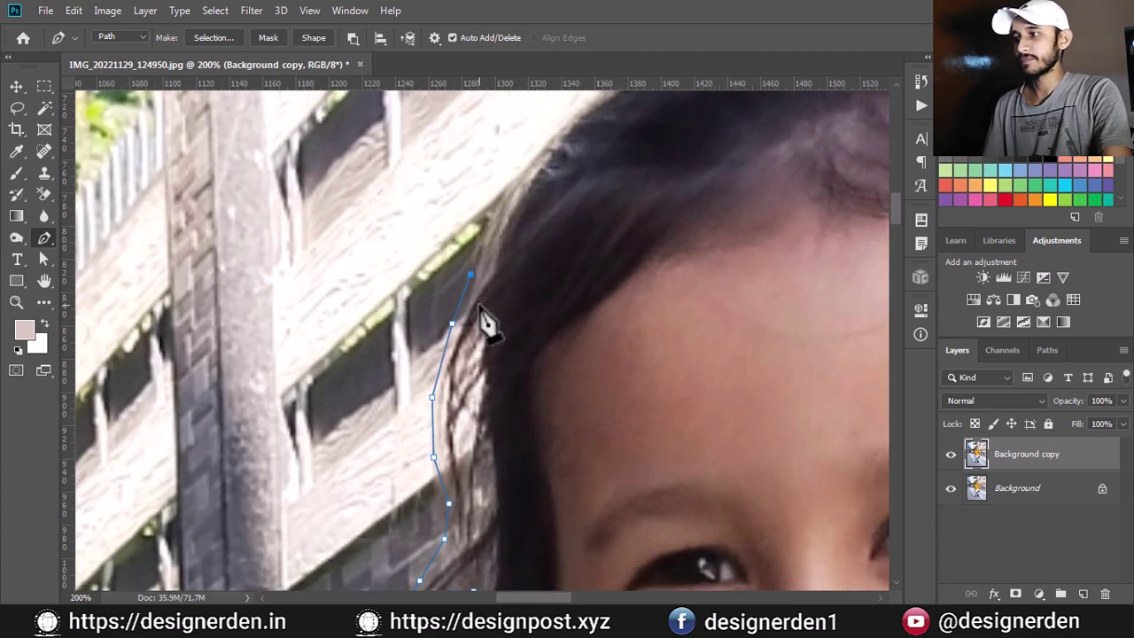
{"action": "scroll", "coordinate": [481, 316], "scroll_direction": "down", "scroll_amount": 1}
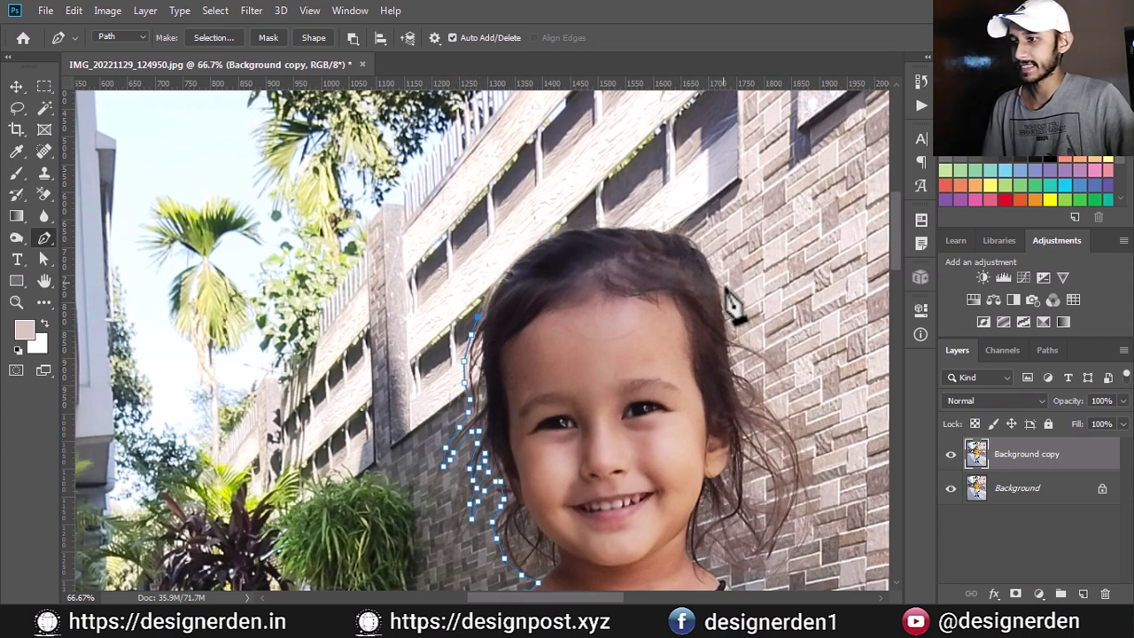
{"action": "key", "text": "ctrl+plus"}
{"action": "key", "text": "ctrl+plus"}
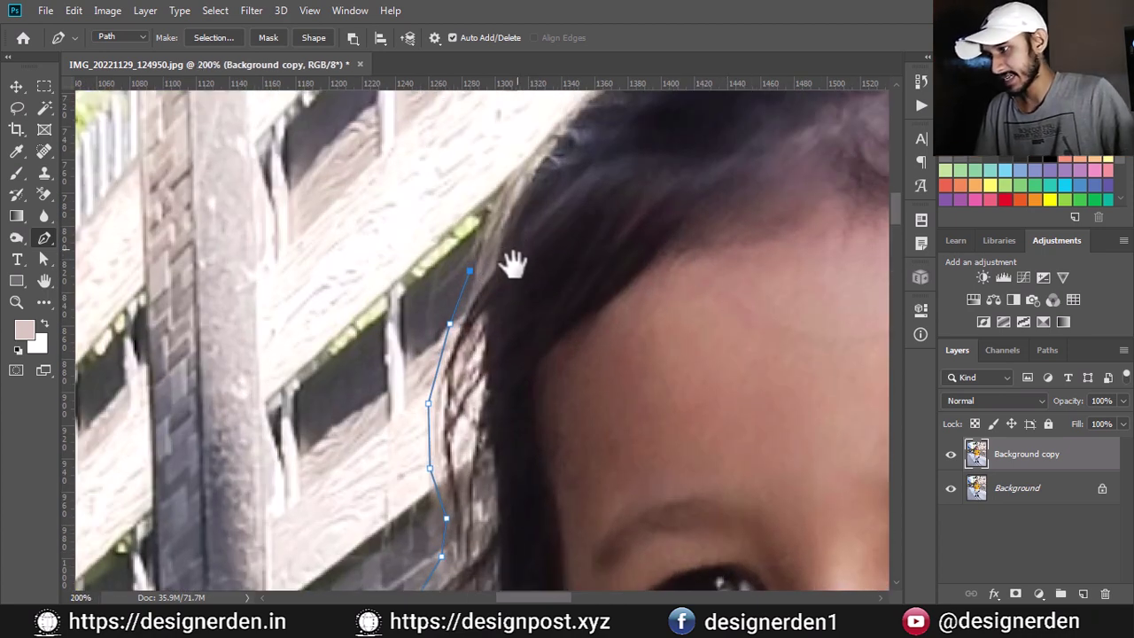
{"action": "left_click_drag", "start_coordinate": [511, 263], "coordinate": [466, 413]}
{"action": "key", "text": "ctrl+plus"}
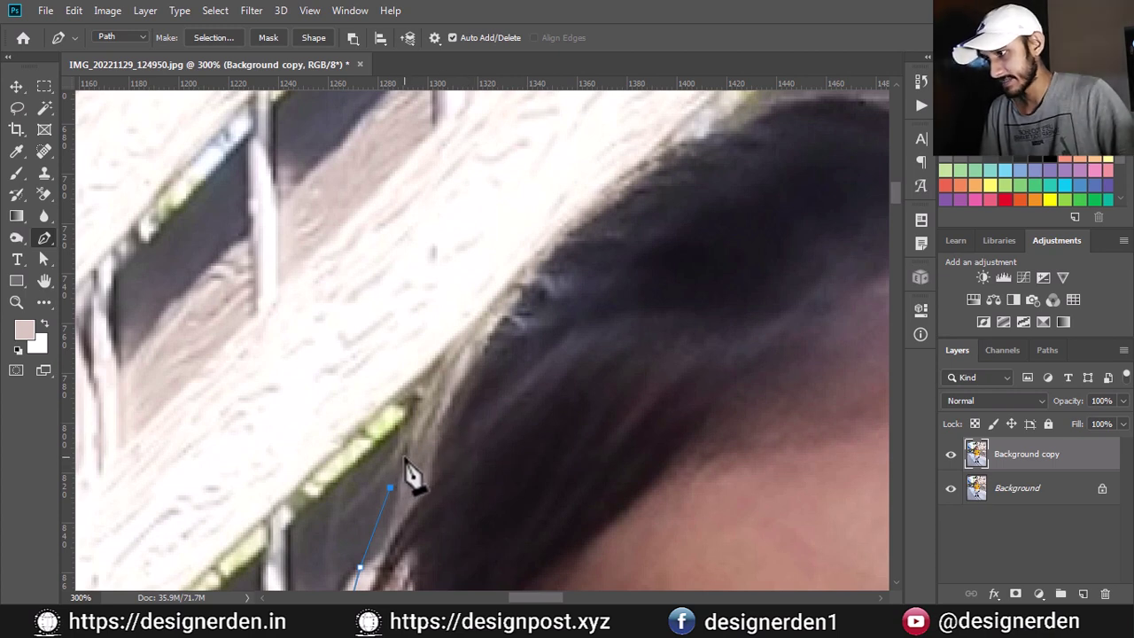
{"action": "left_click_drag", "start_coordinate": [519, 282], "coordinate": [544, 286]}
{"action": "left_click", "coordinate": [695, 129]}
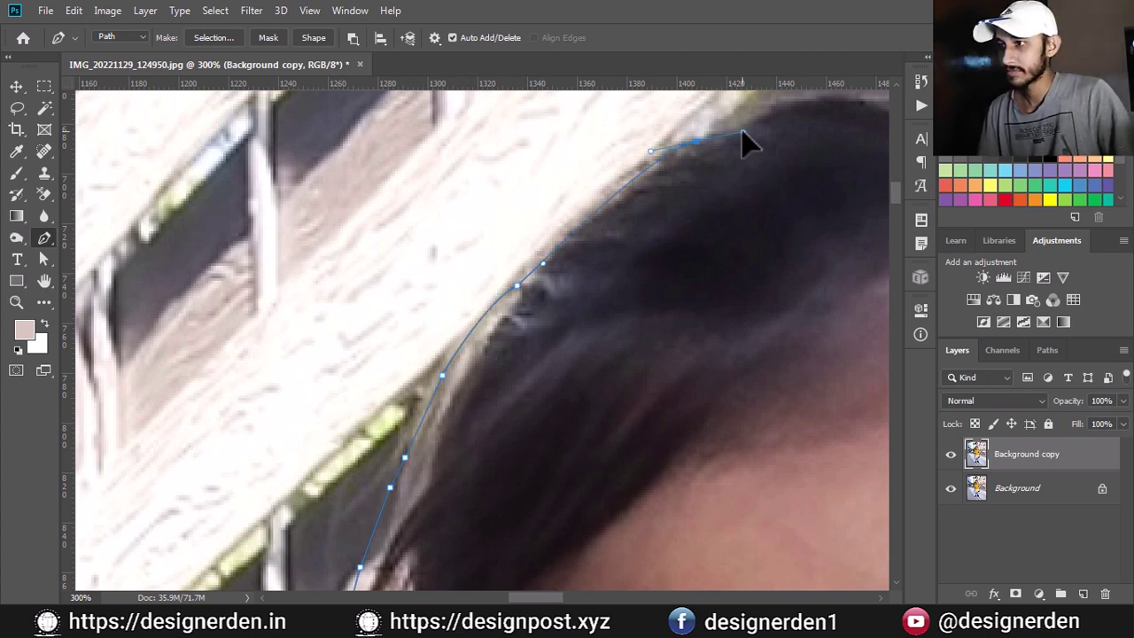
{"action": "left_click", "coordinate": [742, 121]}
- Curve the outline over the crown to where the hair turns downward
{"action": "left_click_drag", "start_coordinate": [823, 151], "coordinate": [486, 363]}
{"action": "left_click", "coordinate": [561, 309]}
{"action": "left_click", "coordinate": [680, 299]}
{"action": "left_click", "coordinate": [770, 302]}
{"action": "left_click_drag", "start_coordinate": [770, 302], "coordinate": [511, 307]}
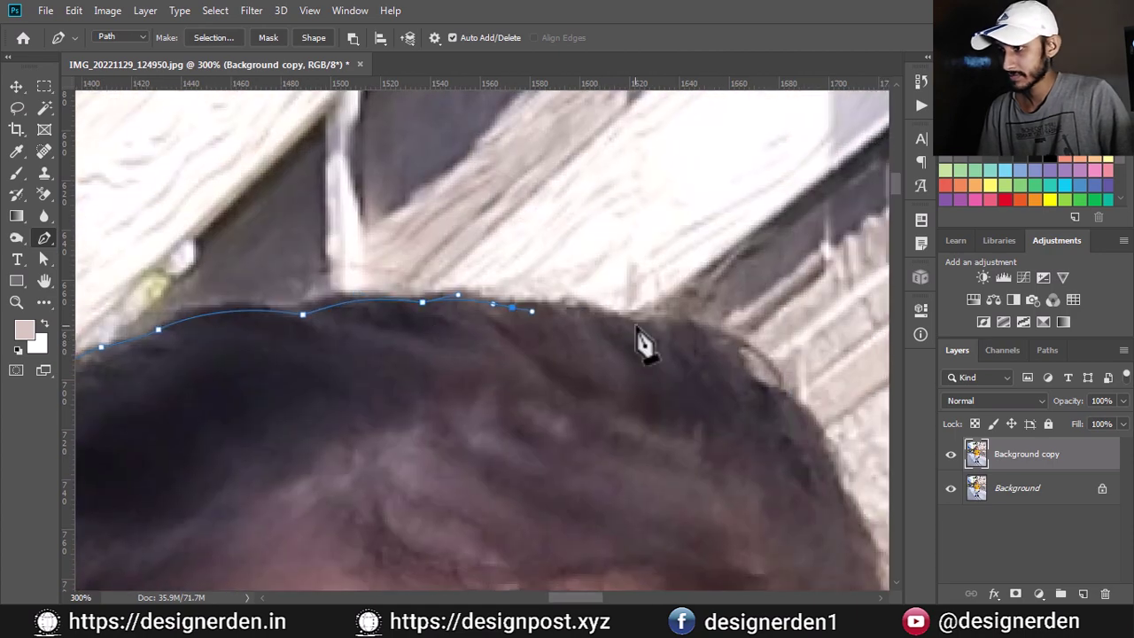
{"action": "left_click", "coordinate": [641, 327]}
{"action": "mouse_move", "coordinate": [749, 379]}
{"action": "left_mouse_down"}
{"action": "mouse_move", "coordinate": [804, 438]}
{"action": "mouse_move", "coordinate": [608, 321]}
{"action": "left_mouse_up"}
- Trace down the right hairline toward the temple, then zoom out to review
{"action": "left_click", "coordinate": [612, 328]}
{"action": "left_click", "coordinate": [640, 443]}
{"action": "left_click_drag", "start_coordinate": [643, 448], "coordinate": [587, 298]}
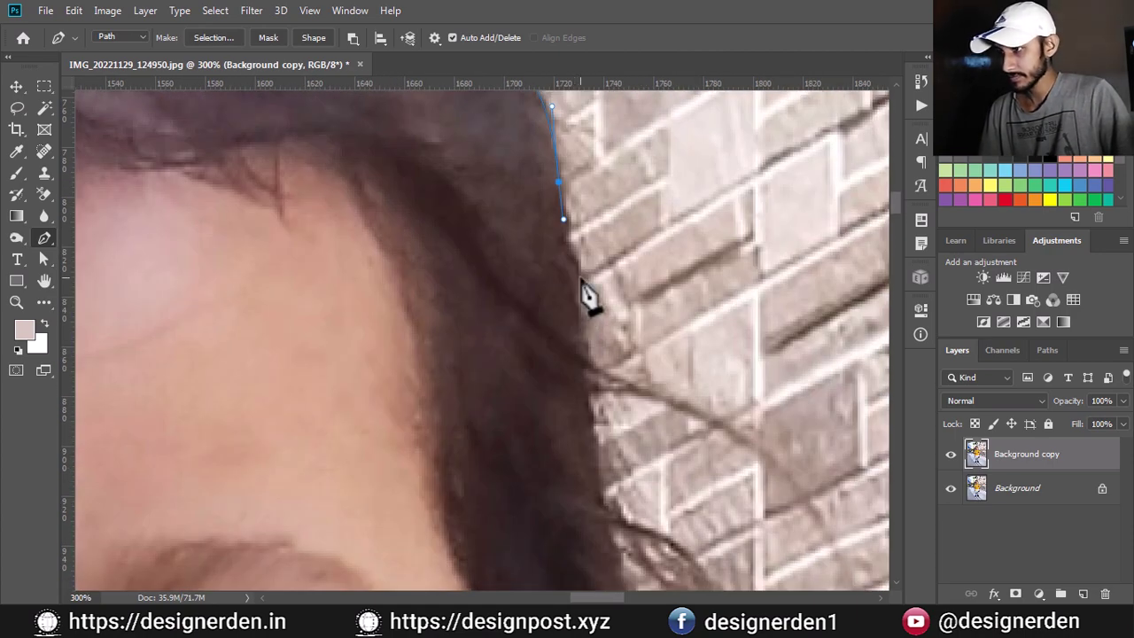
{"action": "left_click_drag", "start_coordinate": [581, 351], "coordinate": [589, 379]}
{"action": "key", "text": "ctrl+minus"}
{"action": "key", "text": "ctrl+minus"}
{"action": "key", "text": "ctrl+plus"}
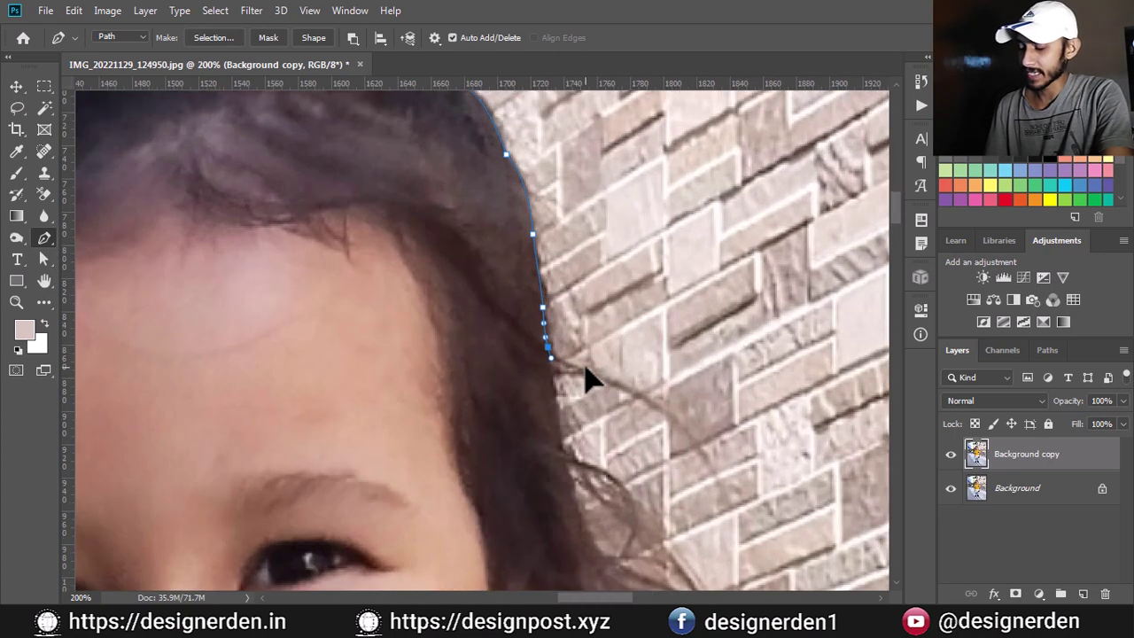
{"action": "key", "text": "ctrl+minus"}
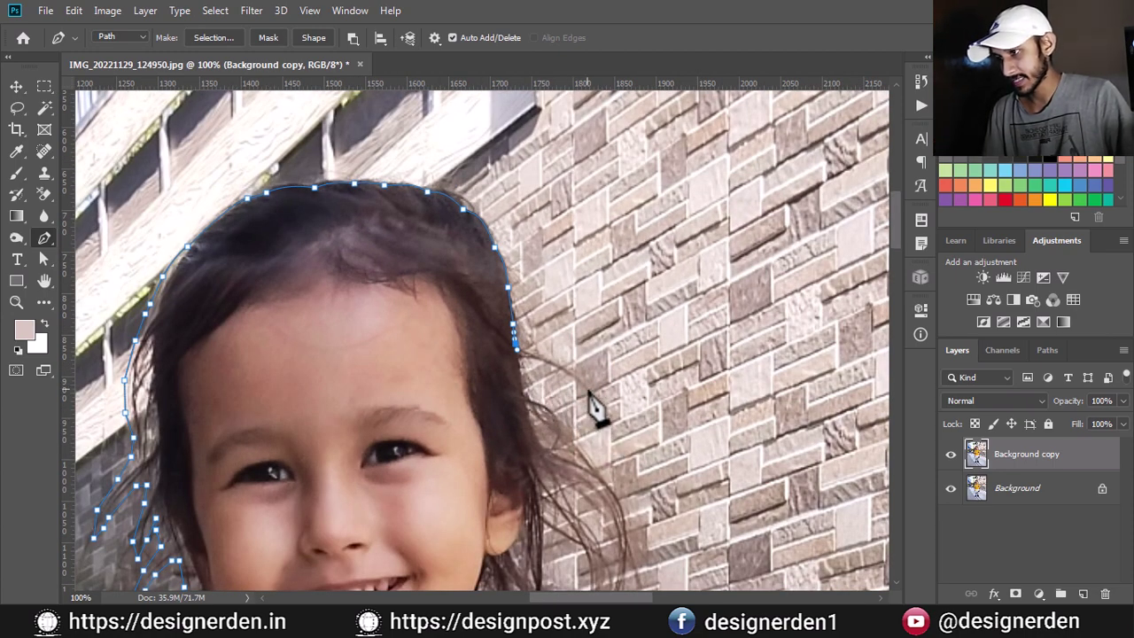
- Zoom in and curve the path around the loose outer strands on the right
{"action": "key", "text": "ctrl+plus"}
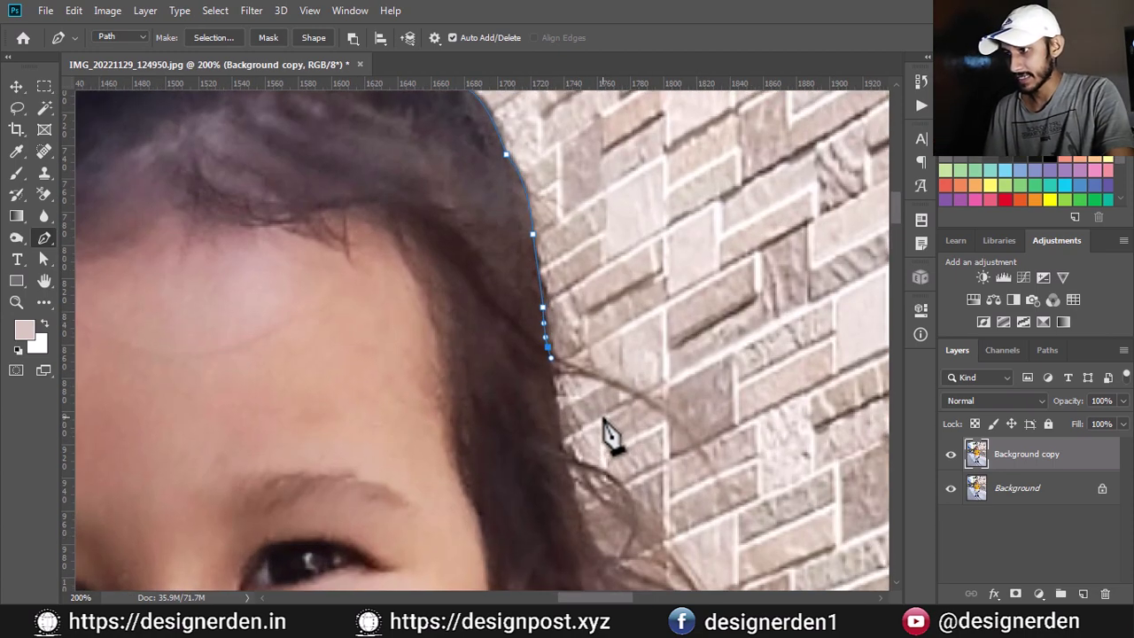
{"action": "key", "text": "ctrl+plus"}
{"action": "left_click_drag", "start_coordinate": [546, 393], "coordinate": [430, 172]}
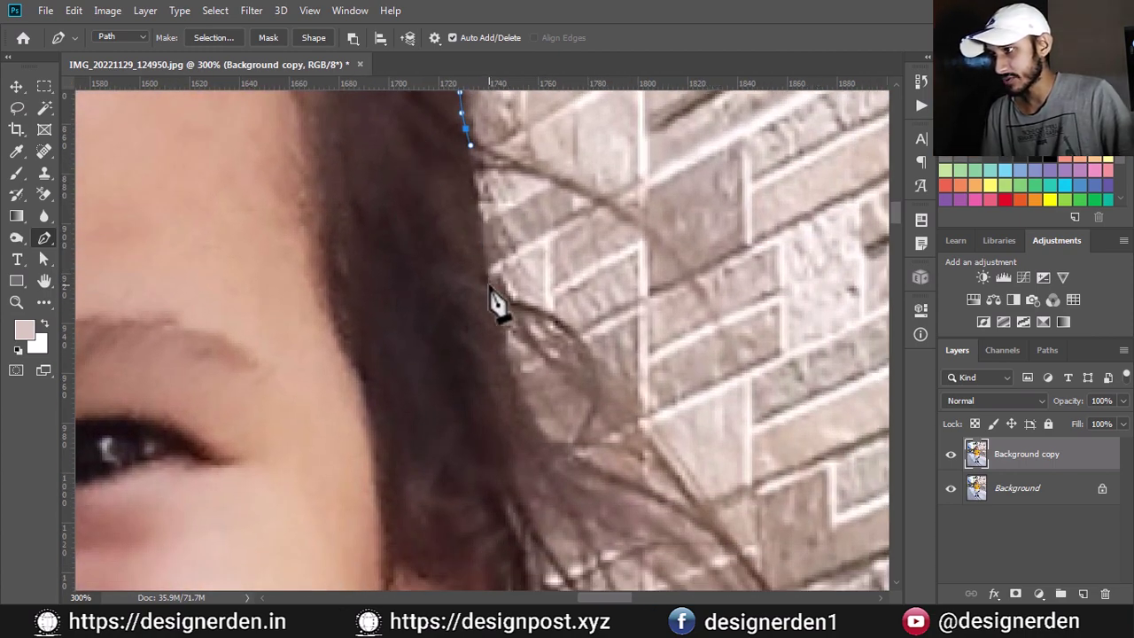
{"action": "left_click_drag", "start_coordinate": [488, 285], "coordinate": [493, 300]}
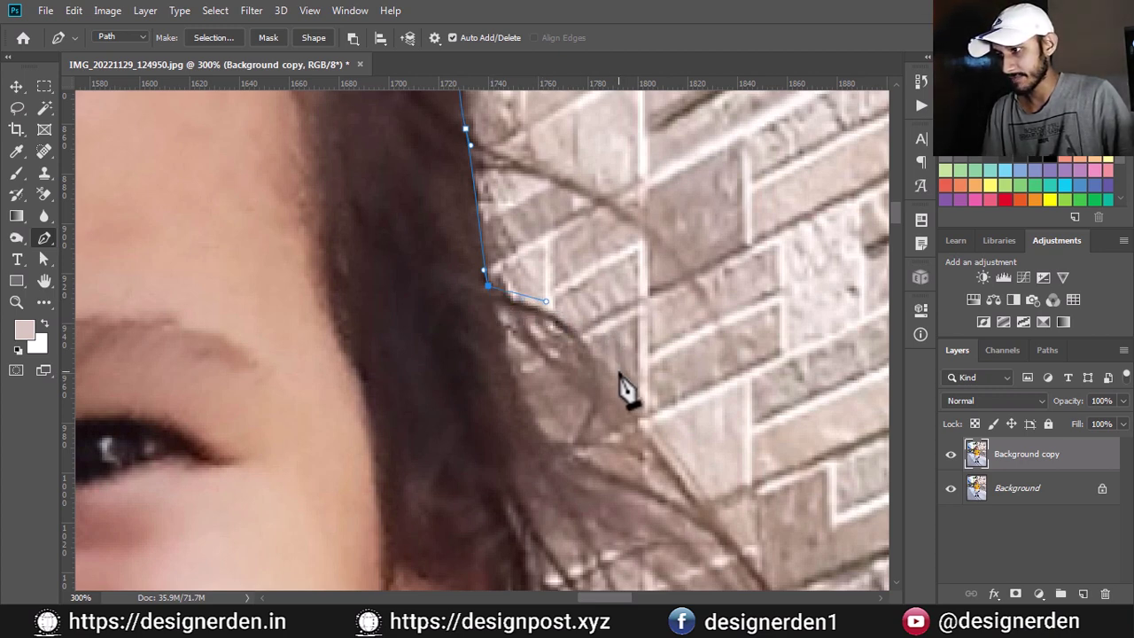
{"action": "left_click_drag", "start_coordinate": [615, 379], "coordinate": [630, 423]}
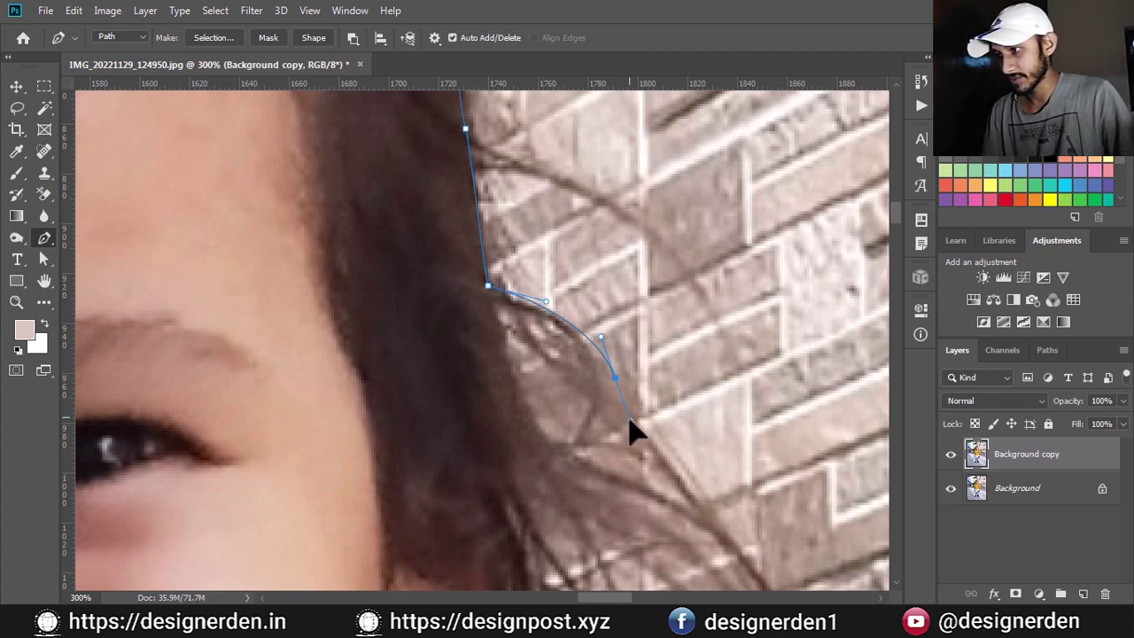
{"action": "mouse_move", "coordinate": [685, 462]}
{"action": "left_mouse_down"}
{"action": "mouse_move", "coordinate": [699, 485]}
{"action": "mouse_move", "coordinate": [487, 171]}
{"action": "left_mouse_up"}
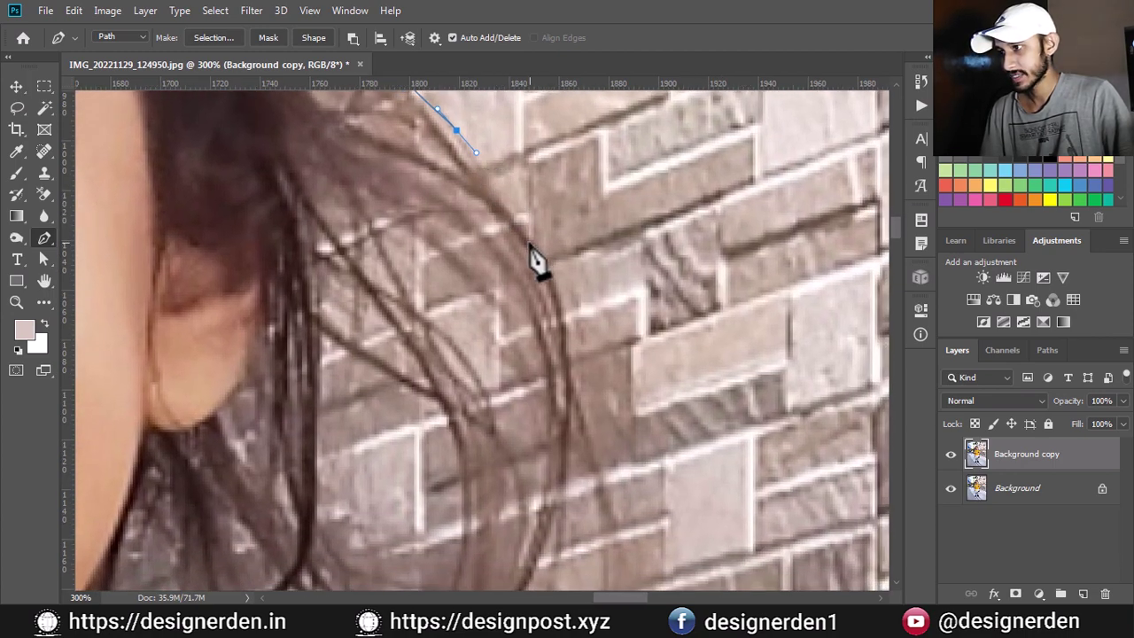
{"action": "left_click", "coordinate": [549, 252]}
{"action": "left_click_drag", "start_coordinate": [579, 340], "coordinate": [577, 367]}
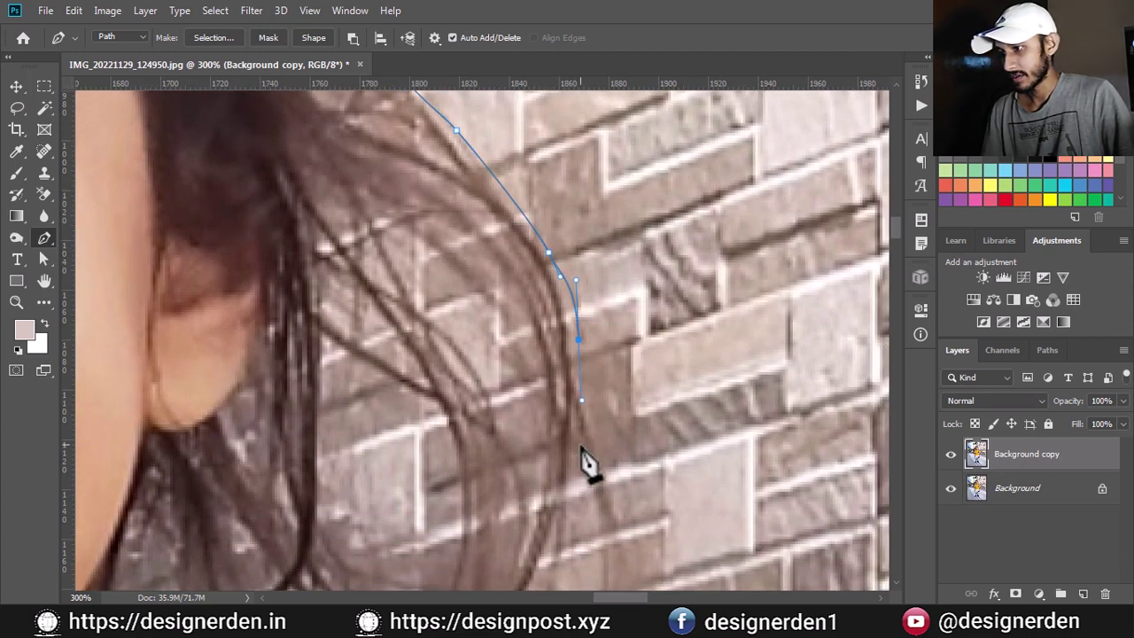
{"action": "left_click_drag", "start_coordinate": [581, 458], "coordinate": [565, 540]}
- Trace down the strands, loop around their inner edge and head back toward the neck
{"action": "left_click_drag", "start_coordinate": [456, 552], "coordinate": [447, 221]}
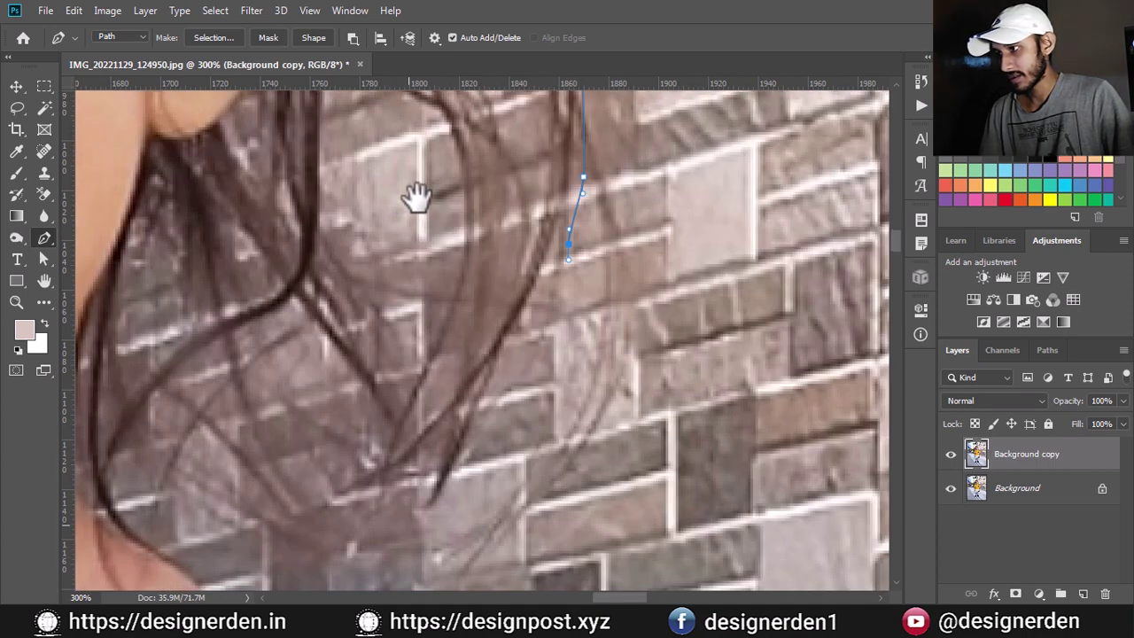
{"action": "left_click_drag", "start_coordinate": [515, 316], "coordinate": [501, 364]}
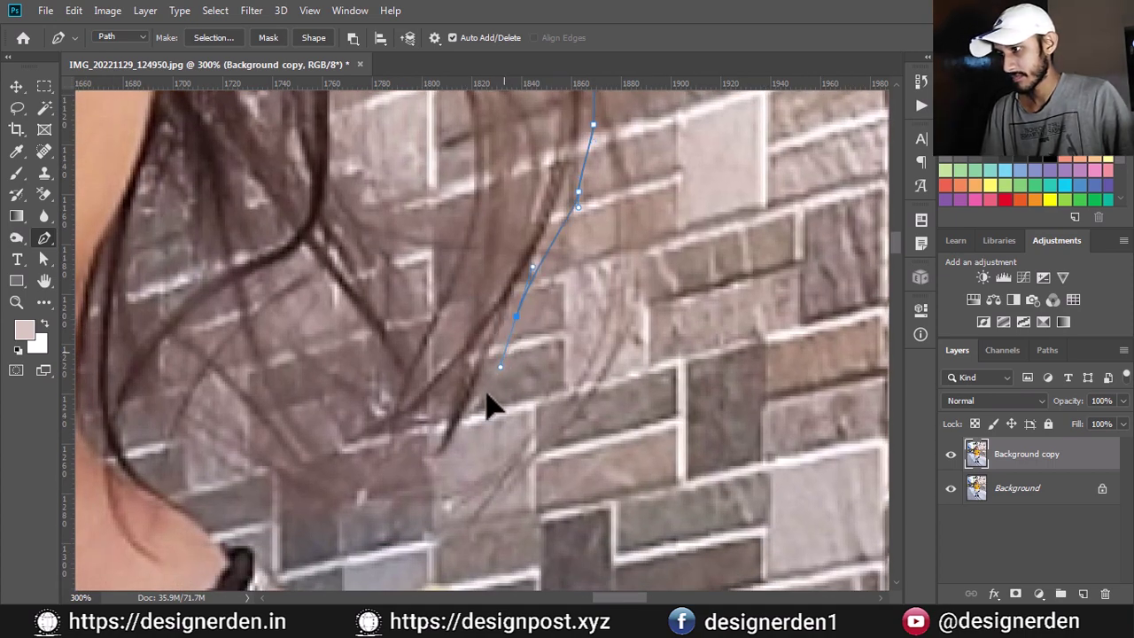
{"action": "left_click_drag", "start_coordinate": [474, 428], "coordinate": [473, 443]}
{"action": "left_click_drag", "start_coordinate": [425, 482], "coordinate": [376, 466]}
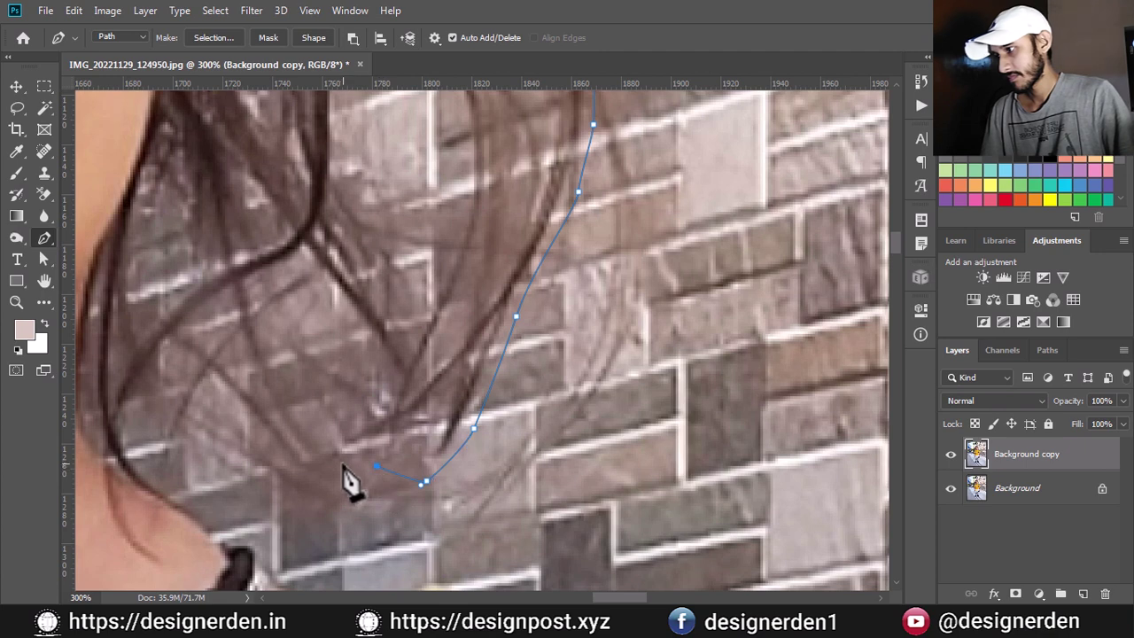
{"action": "left_click_drag", "start_coordinate": [317, 408], "coordinate": [328, 380]}
{"action": "left_click", "coordinate": [324, 363]}
{"action": "left_click_drag", "start_coordinate": [302, 328], "coordinate": [261, 363]}
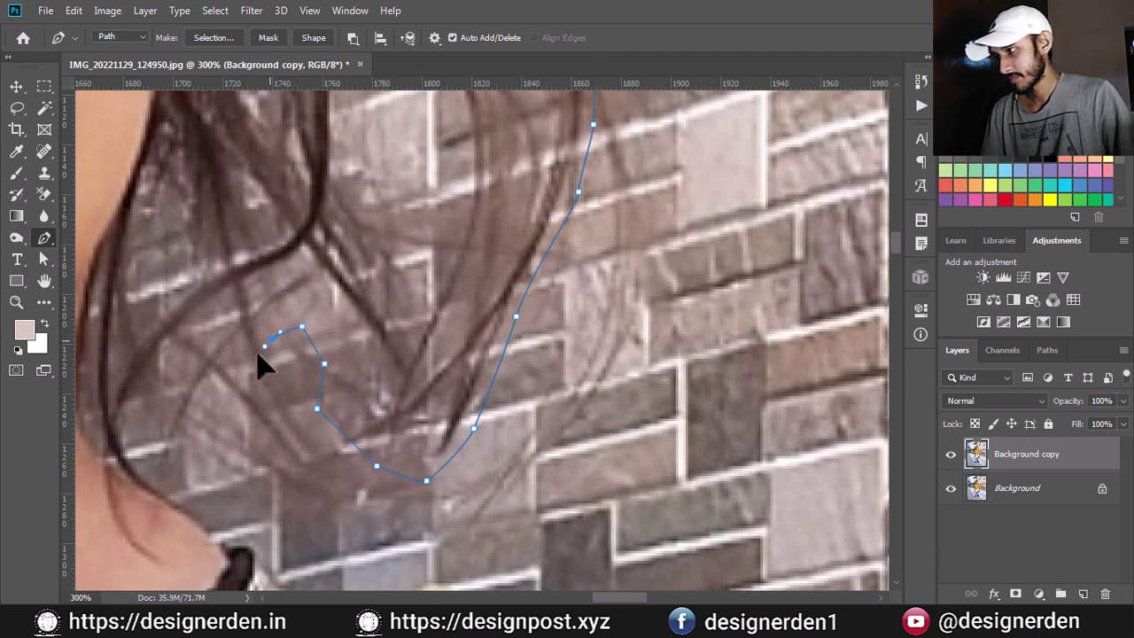
{"action": "left_click", "coordinate": [227, 411]}
{"action": "left_click", "coordinate": [177, 446]}
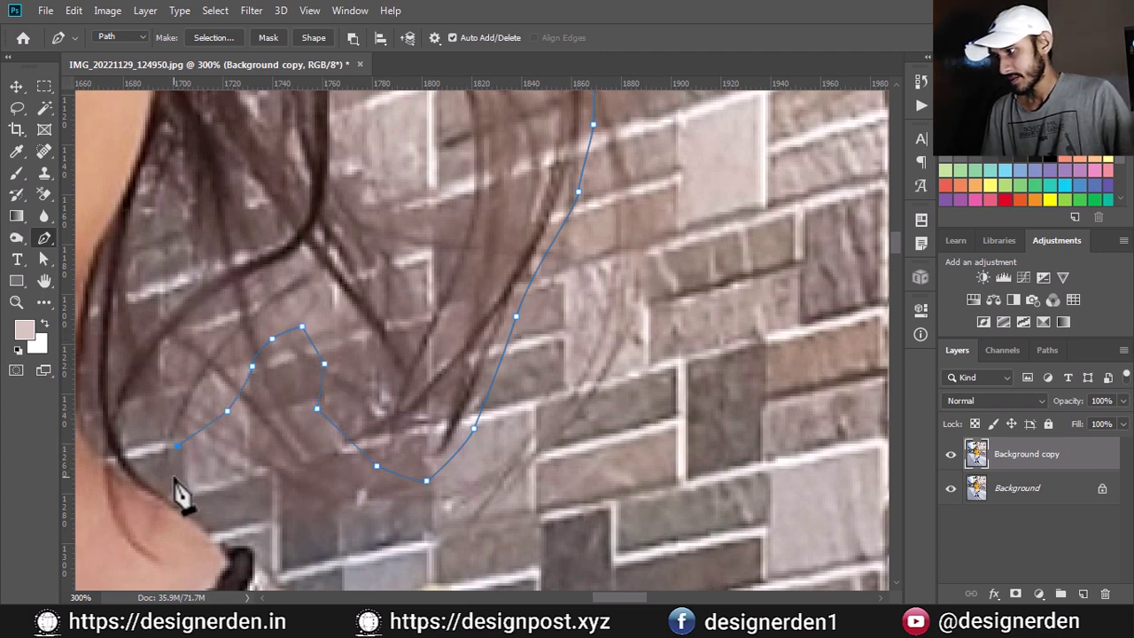
- Extend the pen outline from the shoulder along the yellow strap edge
{"action": "left_click", "coordinate": [181, 512]}
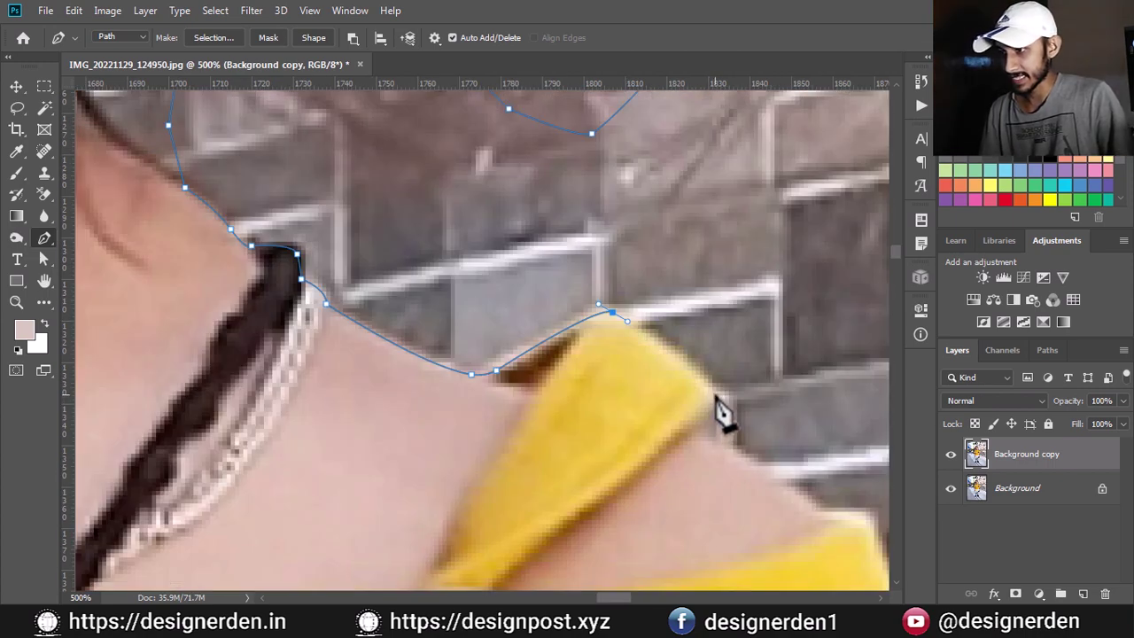
{"action": "left_click", "coordinate": [715, 396]}
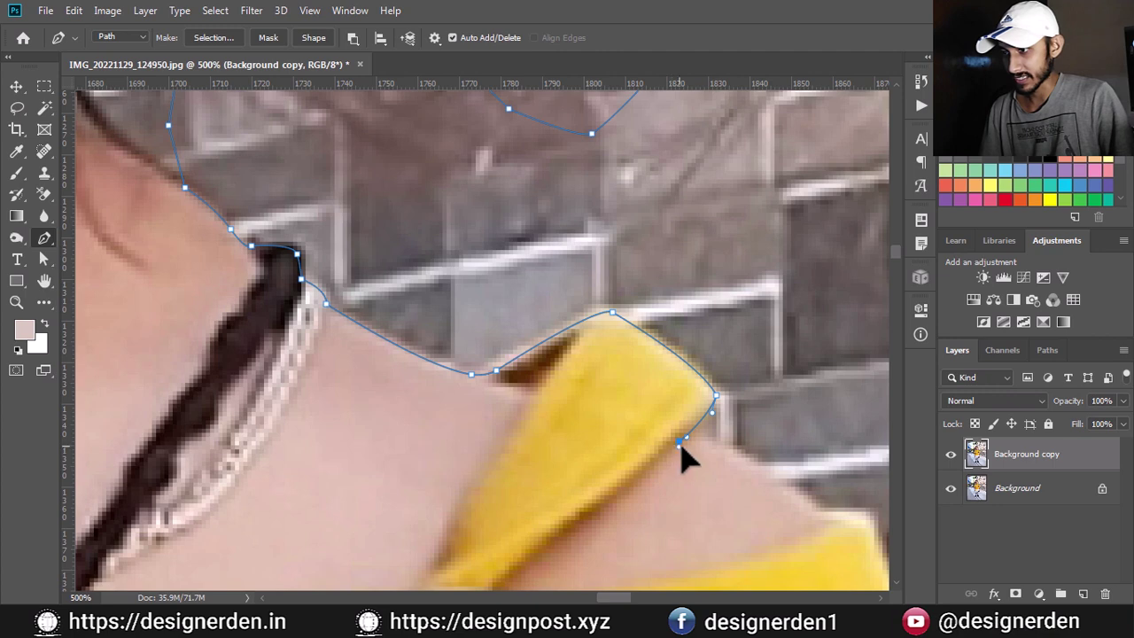
{"action": "mouse_move", "coordinate": [780, 497]}
{"action": "left_mouse_down"}
{"action": "mouse_move", "coordinate": [539, 254]}
{"action": "mouse_move", "coordinate": [617, 314]}
{"action": "left_mouse_up"}
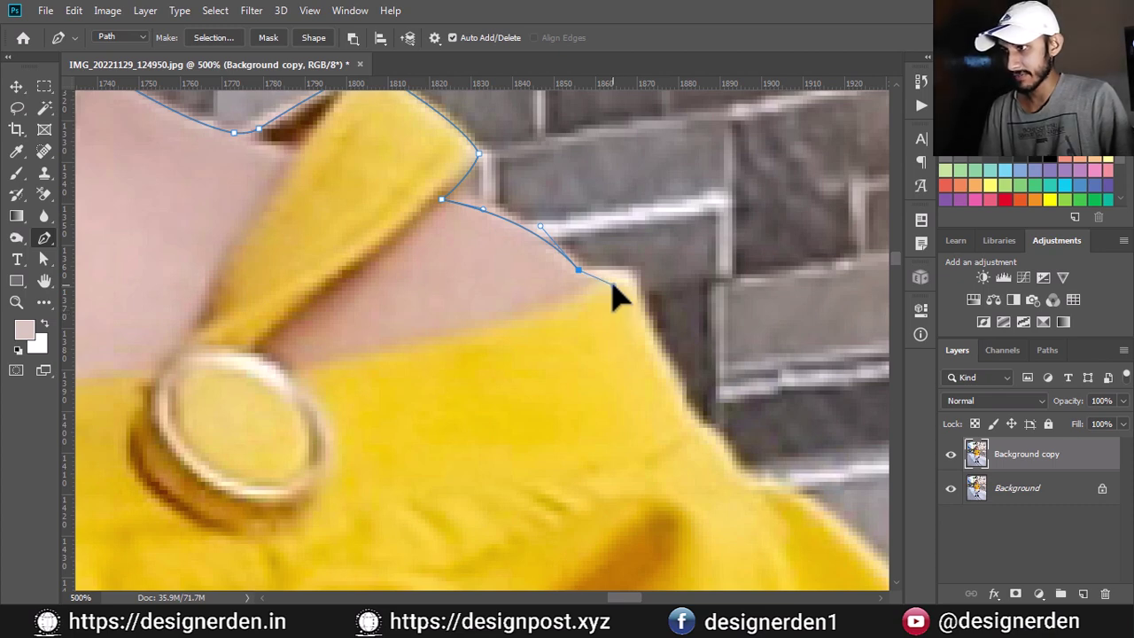
{"action": "mouse_move", "coordinate": [620, 277]}
{"action": "left_mouse_down"}
{"action": "mouse_move", "coordinate": [650, 344]}
{"action": "mouse_move", "coordinate": [576, 190]}
{"action": "left_mouse_up"}
{"action": "left_click", "coordinate": [555, 220]}
{"action": "left_click_drag", "start_coordinate": [560, 232], "coordinate": [481, 207]}
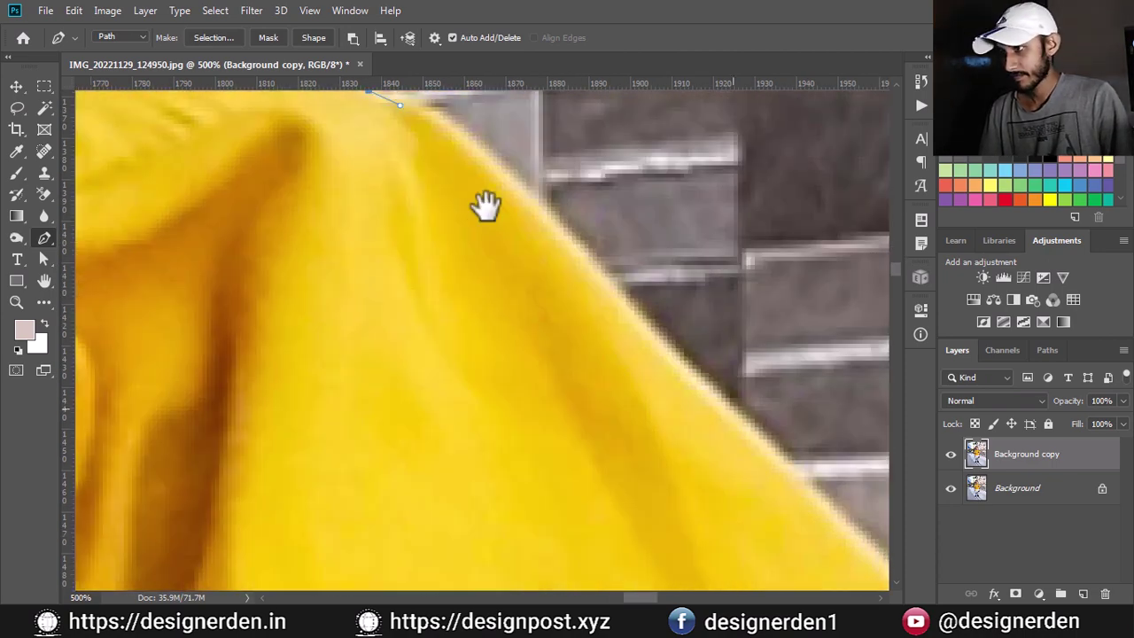
- Trace curved anchors down the yellow fabric edge and around its ruffle
{"action": "left_click_drag", "start_coordinate": [646, 405], "coordinate": [689, 470]}
{"action": "left_click_drag", "start_coordinate": [706, 381], "coordinate": [508, 179]}
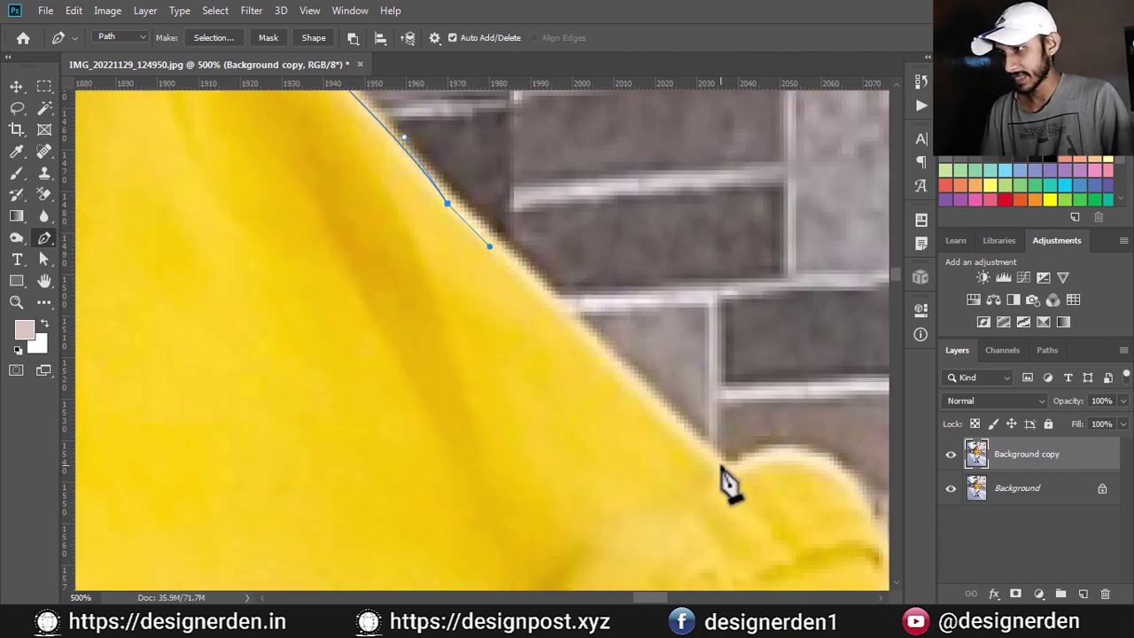
{"action": "mouse_move", "coordinate": [727, 481]}
{"action": "left_mouse_down"}
{"action": "mouse_move", "coordinate": [494, 140]}
{"action": "mouse_move", "coordinate": [509, 108]}
{"action": "left_mouse_up"}
{"action": "left_click_drag", "start_coordinate": [615, 225], "coordinate": [610, 257]}
{"action": "mouse_move", "coordinate": [620, 304]}
{"action": "left_mouse_down"}
{"action": "mouse_move", "coordinate": [567, 333]}
{"action": "mouse_move", "coordinate": [633, 179]}
{"action": "left_mouse_up"}
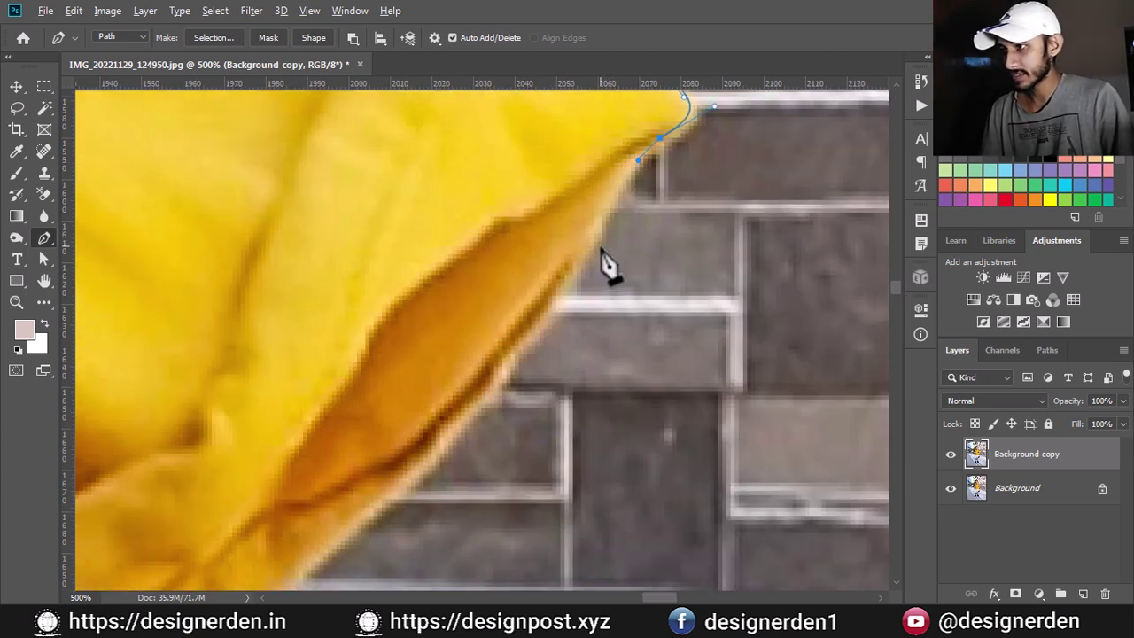
{"action": "left_click_drag", "start_coordinate": [584, 250], "coordinate": [571, 283]}
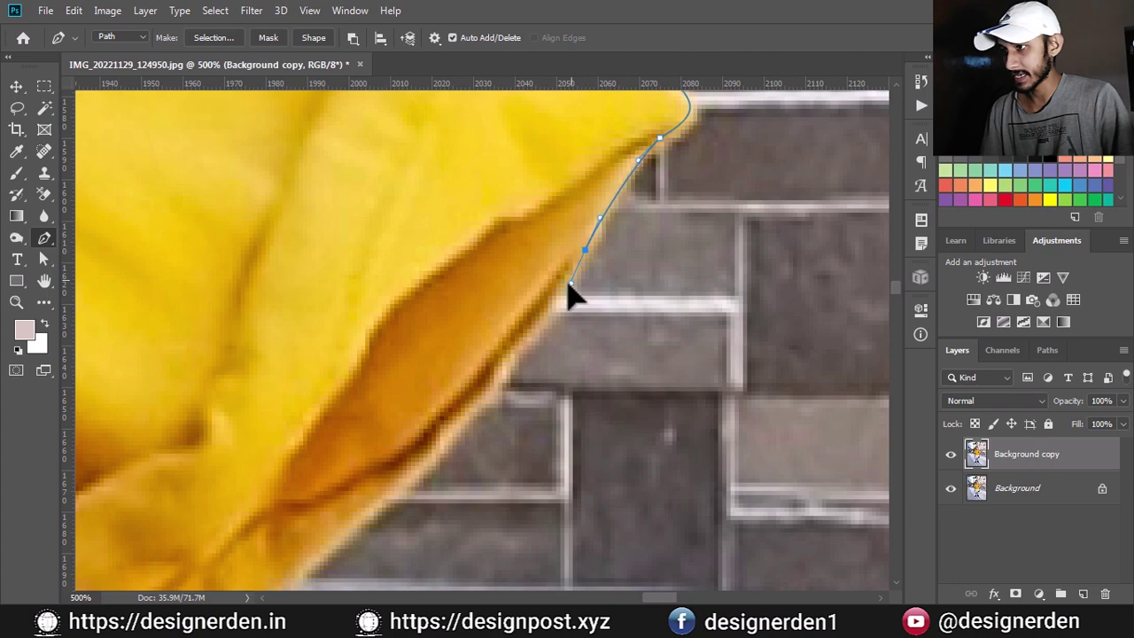
{"action": "left_click", "coordinate": [501, 370]}
{"action": "left_click_drag", "start_coordinate": [422, 483], "coordinate": [625, 248]}
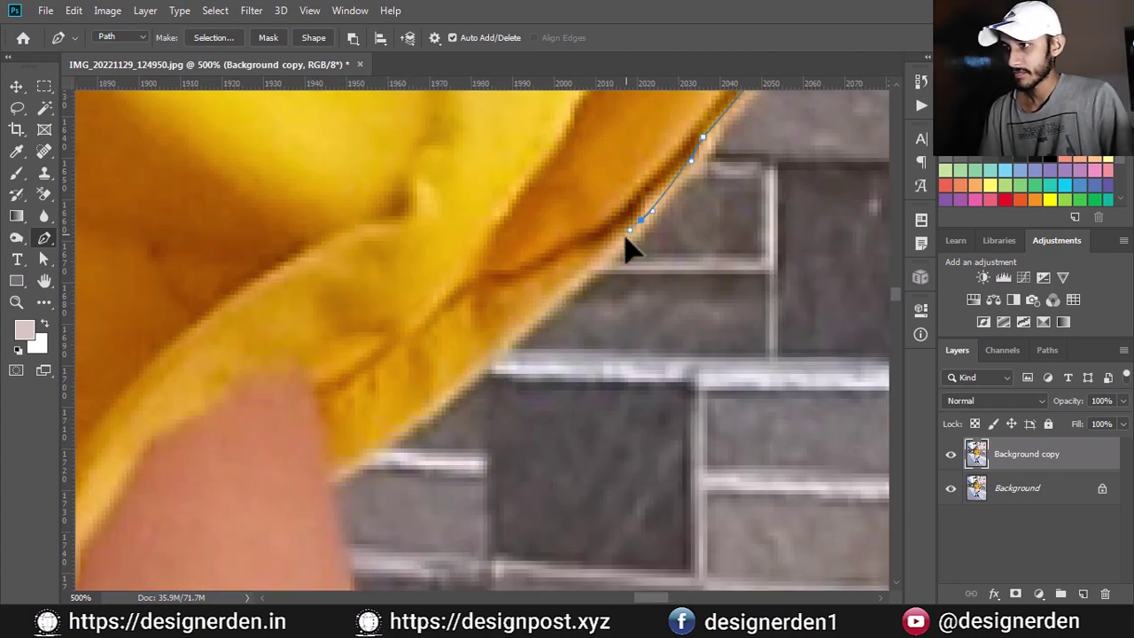
{"action": "left_click", "coordinate": [639, 218]}
{"action": "left_click", "coordinate": [537, 308]}
{"action": "left_click", "coordinate": [432, 403]}
{"action": "left_click", "coordinate": [329, 463]}
- Continue the path down the girl's arm edge
{"action": "scroll", "coordinate": [341, 527], "scroll_direction": "down", "scroll_amount": 5}
{"action": "left_click", "coordinate": [370, 309]}
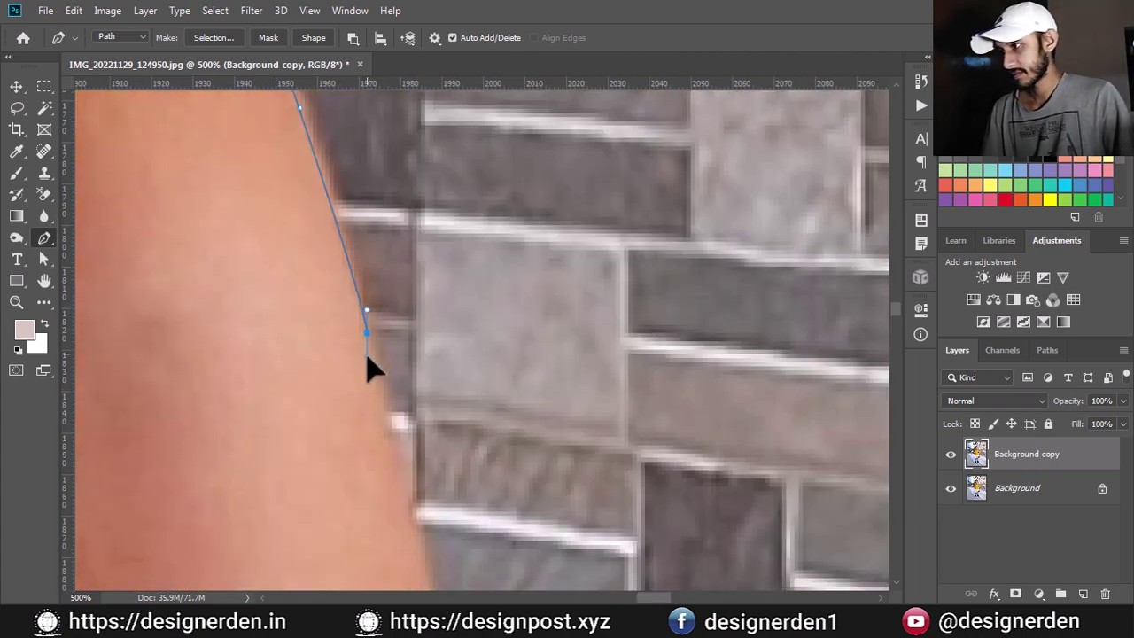
{"action": "scroll", "coordinate": [384, 286], "scroll_direction": "down", "scroll_amount": 3}
{"action": "scroll", "coordinate": [416, 381], "scroll_direction": "down", "scroll_amount": 3}
{"action": "scroll", "coordinate": [425, 236], "scroll_direction": "down", "scroll_amount": 3}
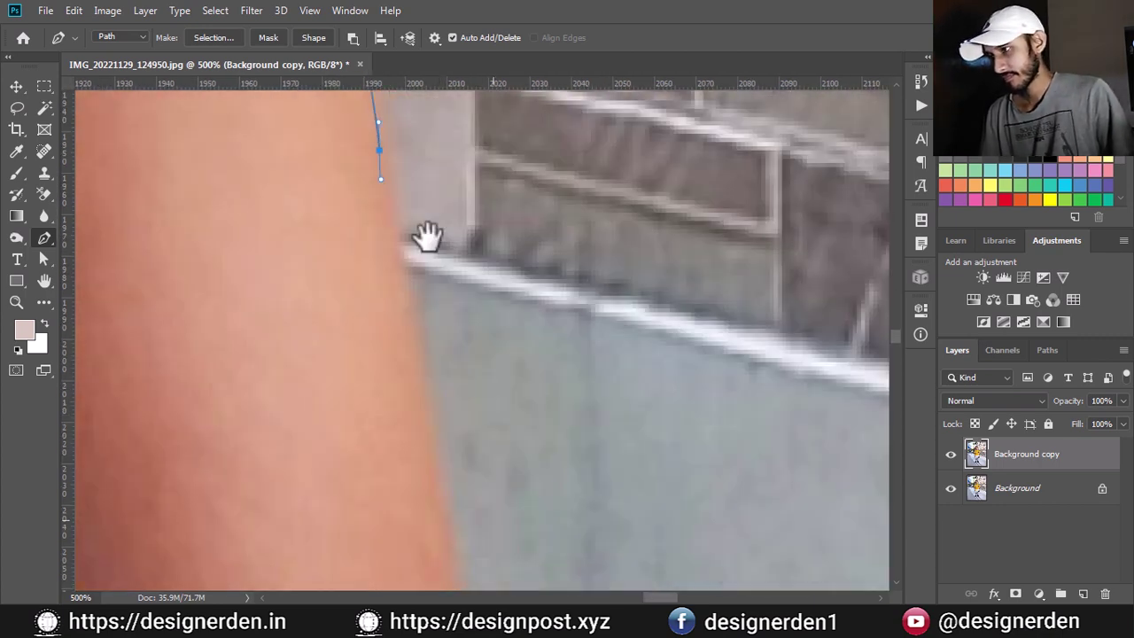
{"action": "scroll", "coordinate": [425, 266], "scroll_direction": "down", "scroll_amount": 2}
{"action": "left_click_drag", "start_coordinate": [435, 417], "coordinate": [441, 459]}
{"action": "scroll", "coordinate": [478, 399], "scroll_direction": "down", "scroll_amount": 4}
{"action": "left_click", "coordinate": [516, 317]}
{"action": "left_click_drag", "start_coordinate": [562, 353], "coordinate": [438, 215]}
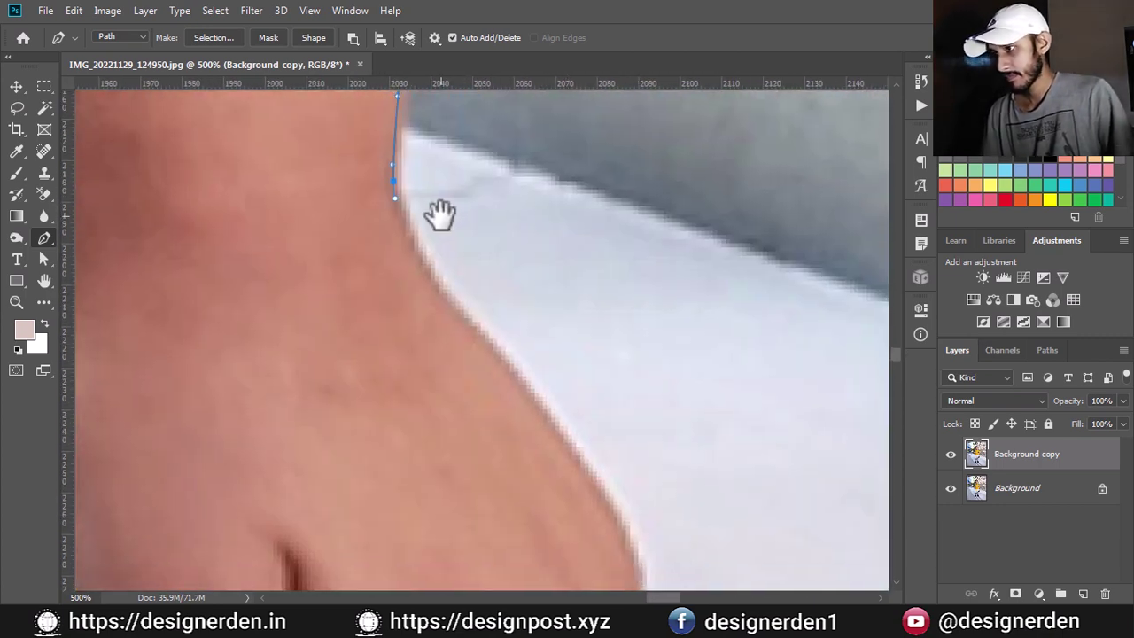
{"action": "left_click_drag", "start_coordinate": [506, 357], "coordinate": [529, 381]}
{"action": "mouse_move", "coordinate": [633, 558]}
{"action": "left_mouse_down"}
{"action": "mouse_move", "coordinate": [522, 330]}
{"action": "mouse_move", "coordinate": [460, 345]}
{"action": "left_mouse_up"}
- Carry the path around the hand's fingertips and down the yellow edge
{"action": "scroll", "coordinate": [393, 195], "scroll_direction": "up", "scroll_amount": 4}
{"action": "scroll", "coordinate": [416, 257], "scroll_direction": "down", "scroll_amount": 3}
{"action": "scroll", "coordinate": [417, 257], "scroll_direction": "right", "scroll_amount": 2}
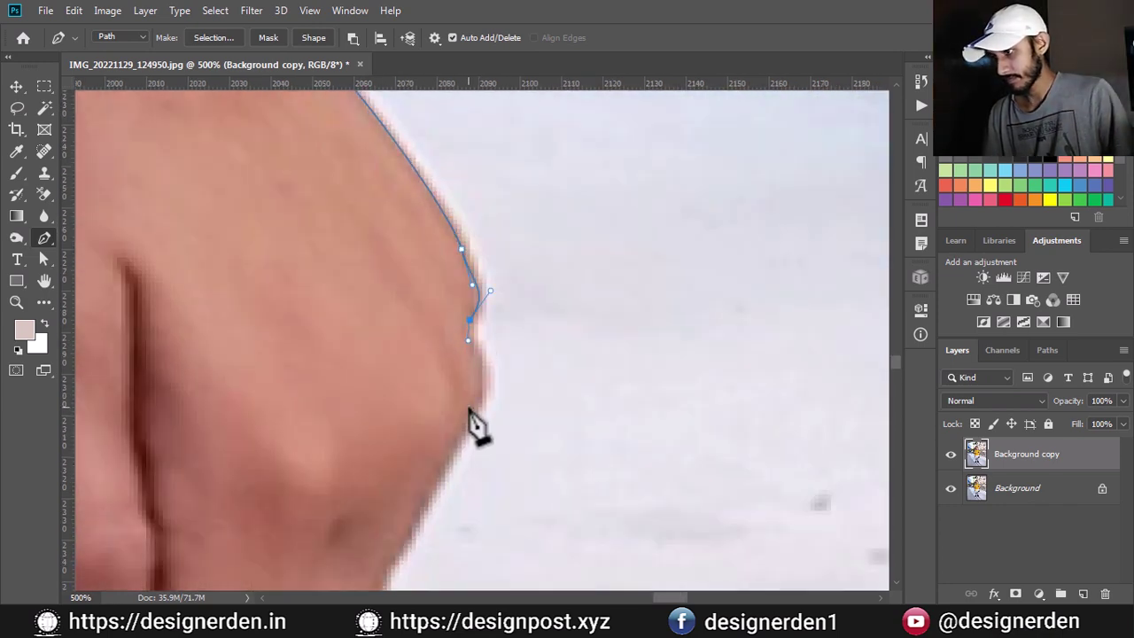
{"action": "left_click_drag", "start_coordinate": [478, 406], "coordinate": [454, 439]}
{"action": "scroll", "coordinate": [453, 440], "scroll_direction": "down", "scroll_amount": 5}
{"action": "scroll", "coordinate": [453, 440], "scroll_direction": "left", "scroll_amount": 2}
{"action": "left_click", "coordinate": [476, 283]}
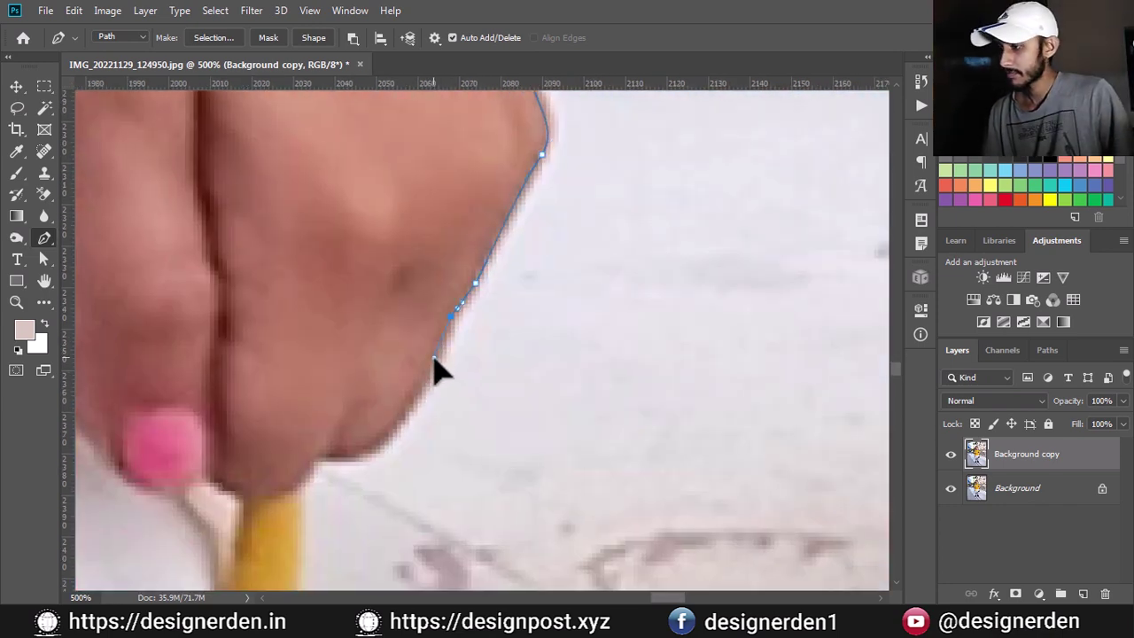
{"action": "scroll", "coordinate": [434, 358], "scroll_direction": "down", "scroll_amount": 3}
{"action": "scroll", "coordinate": [434, 359], "scroll_direction": "left", "scroll_amount": 4}
{"action": "mouse_move", "coordinate": [497, 335]}
{"action": "left_mouse_down"}
{"action": "mouse_move", "coordinate": [449, 334]}
{"action": "mouse_move", "coordinate": [440, 380]}
{"action": "mouse_move", "coordinate": [370, 431]}
{"action": "left_mouse_up"}
{"action": "key", "text": "ctrl+minus"}
{"action": "key", "text": "ctrl+minus"}
{"action": "scroll", "coordinate": [481, 405], "scroll_direction": "down", "scroll_amount": 5}
{"action": "left_click", "coordinate": [476, 292]}
{"action": "scroll", "coordinate": [455, 390], "scroll_direction": "down", "scroll_amount": 5}
- Trace the skirt hem and down onto the leggings with curved anchors
{"action": "key", "text": "ctrl+plus"}
{"action": "mouse_move", "coordinate": [350, 505]}
{"action": "left_mouse_down"}
{"action": "mouse_move", "coordinate": [285, 240]}
{"action": "mouse_move", "coordinate": [567, 266]}
{"action": "left_mouse_up"}
{"action": "left_click", "coordinate": [506, 304]}
{"action": "left_click_drag", "start_coordinate": [367, 435], "coordinate": [342, 468]}
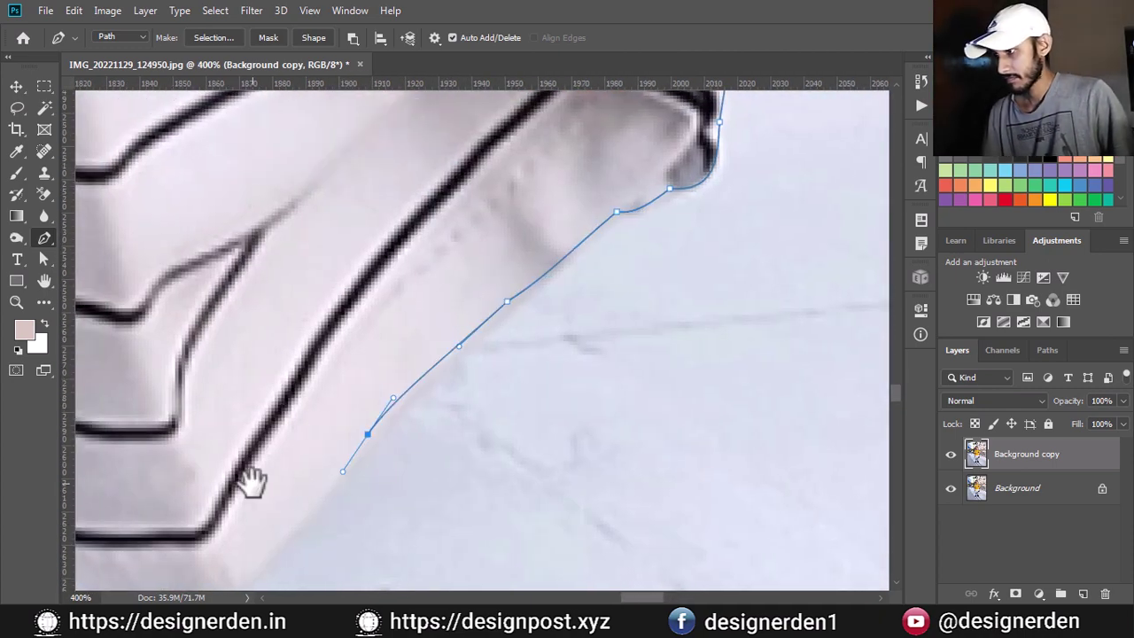
{"action": "left_click_drag", "start_coordinate": [251, 481], "coordinate": [332, 392]}
{"action": "mouse_move", "coordinate": [225, 384]}
{"action": "left_mouse_down"}
{"action": "mouse_move", "coordinate": [182, 380]}
{"action": "mouse_move", "coordinate": [417, 176]}
{"action": "left_mouse_up"}
{"action": "mouse_move", "coordinate": [418, 383]}
{"action": "left_mouse_down"}
{"action": "mouse_move", "coordinate": [425, 405]}
{"action": "mouse_move", "coordinate": [465, 126]}
{"action": "left_mouse_up"}
{"action": "mouse_move", "coordinate": [471, 266]}
{"action": "left_mouse_down"}
{"action": "mouse_move", "coordinate": [496, 302]}
{"action": "mouse_move", "coordinate": [537, 317]}
{"action": "mouse_move", "coordinate": [531, 367]}
{"action": "left_mouse_up"}
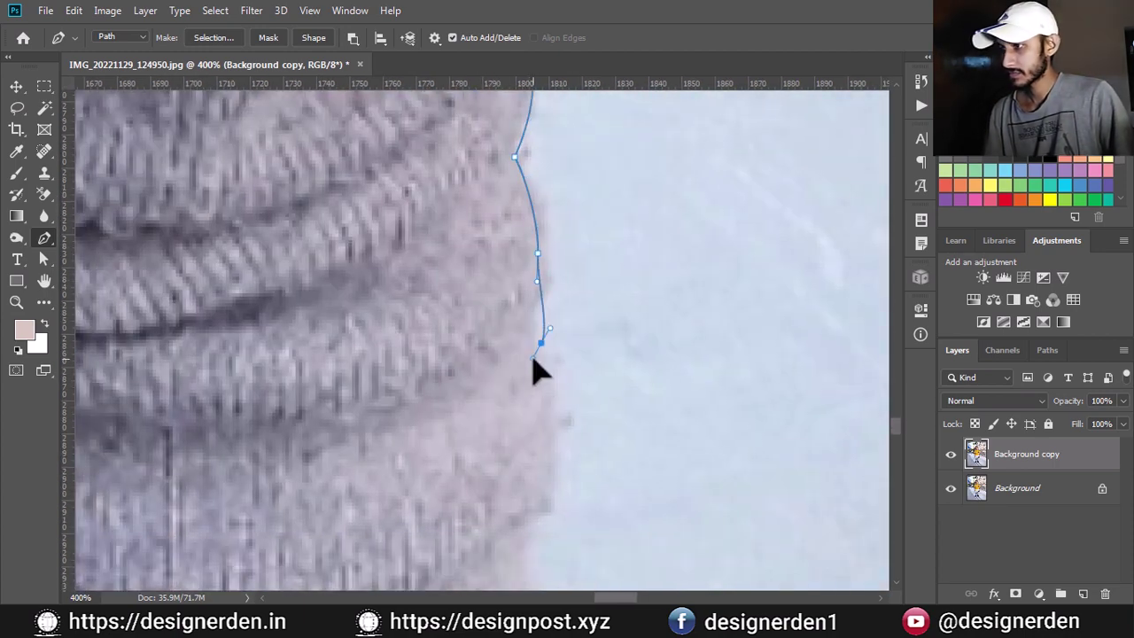
- Follow the leggings edge down to the shoe's top edge
{"action": "scroll", "coordinate": [539, 361], "scroll_direction": "down", "scroll_amount": 1}
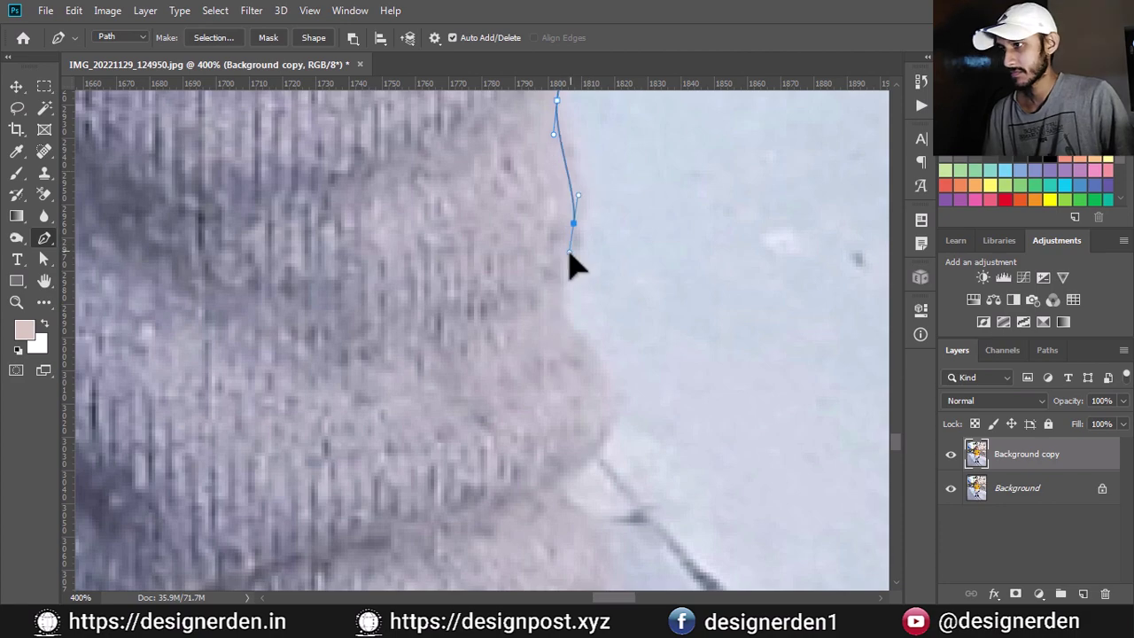
{"action": "left_click_drag", "start_coordinate": [557, 298], "coordinate": [608, 393]}
{"action": "mouse_move", "coordinate": [603, 443]}
{"action": "left_mouse_down"}
{"action": "mouse_move", "coordinate": [577, 261]}
{"action": "mouse_move", "coordinate": [614, 358]}
{"action": "left_mouse_up"}
{"action": "left_click", "coordinate": [576, 424]}
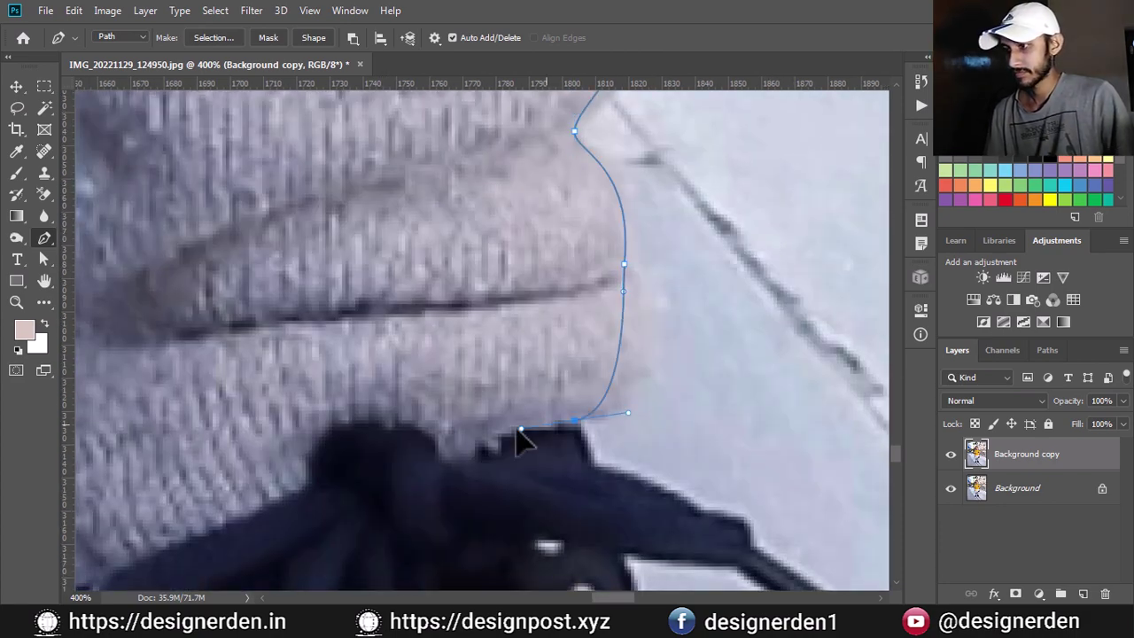
{"action": "left_click", "coordinate": [592, 468]}
{"action": "left_click_drag", "start_coordinate": [600, 481], "coordinate": [493, 245]}
- Outline the dangling shoelace end and its tip
{"action": "left_click", "coordinate": [467, 215]}
{"action": "left_click", "coordinate": [503, 220]}
{"action": "left_click", "coordinate": [525, 248]}
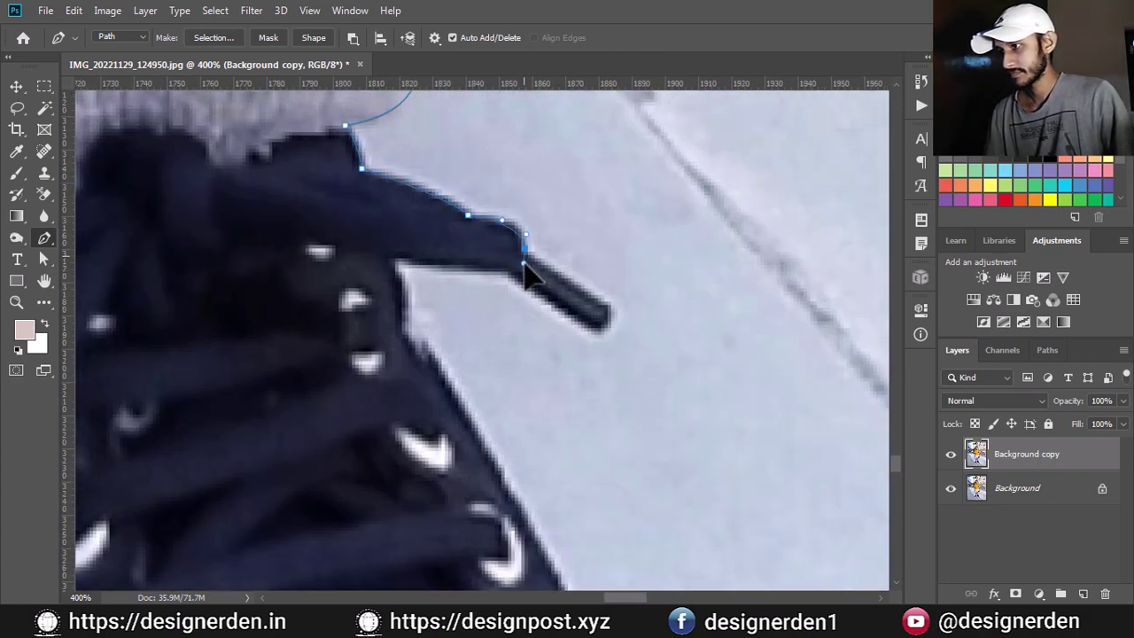
{"action": "left_click", "coordinate": [608, 320]}
{"action": "left_click", "coordinate": [566, 305]}
{"action": "left_click", "coordinate": [397, 249]}
{"action": "left_click", "coordinate": [400, 312]}
- Place anchors down the shoe's outer edge
{"action": "left_click_drag", "start_coordinate": [403, 334], "coordinate": [418, 338]}
{"action": "left_click_drag", "start_coordinate": [466, 415], "coordinate": [397, 264]}
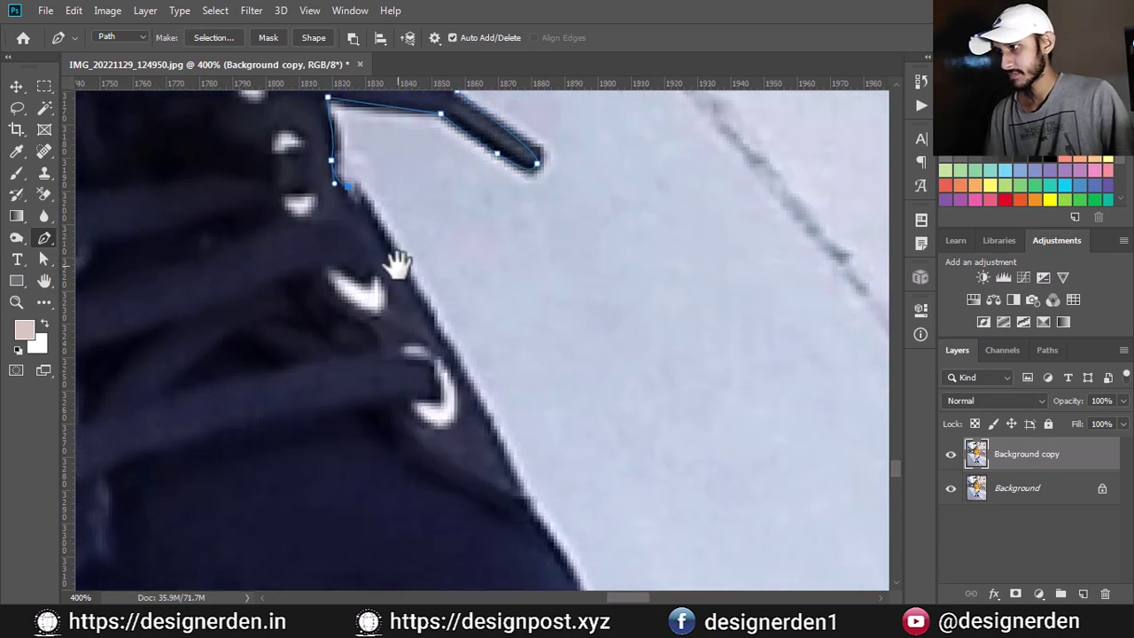
{"action": "left_click", "coordinate": [366, 205]}
{"action": "left_click", "coordinate": [433, 320]}
{"action": "scroll", "coordinate": [446, 359], "scroll_direction": "down", "scroll_amount": 3}
{"action": "left_click", "coordinate": [470, 380]}
{"action": "left_click", "coordinate": [475, 310]}
{"action": "scroll", "coordinate": [476, 309], "scroll_direction": "up", "scroll_amount": 3}
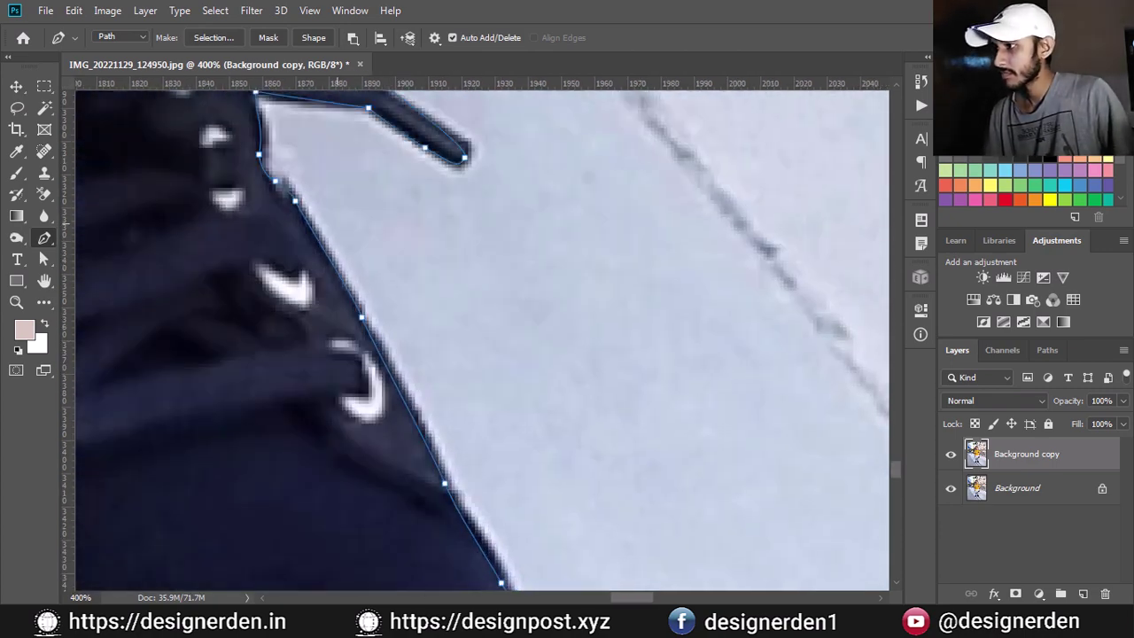
{"action": "scroll", "coordinate": [511, 177], "scroll_direction": "down", "scroll_amount": 3}
{"action": "scroll", "coordinate": [512, 177], "scroll_direction": "up", "scroll_amount": 5}
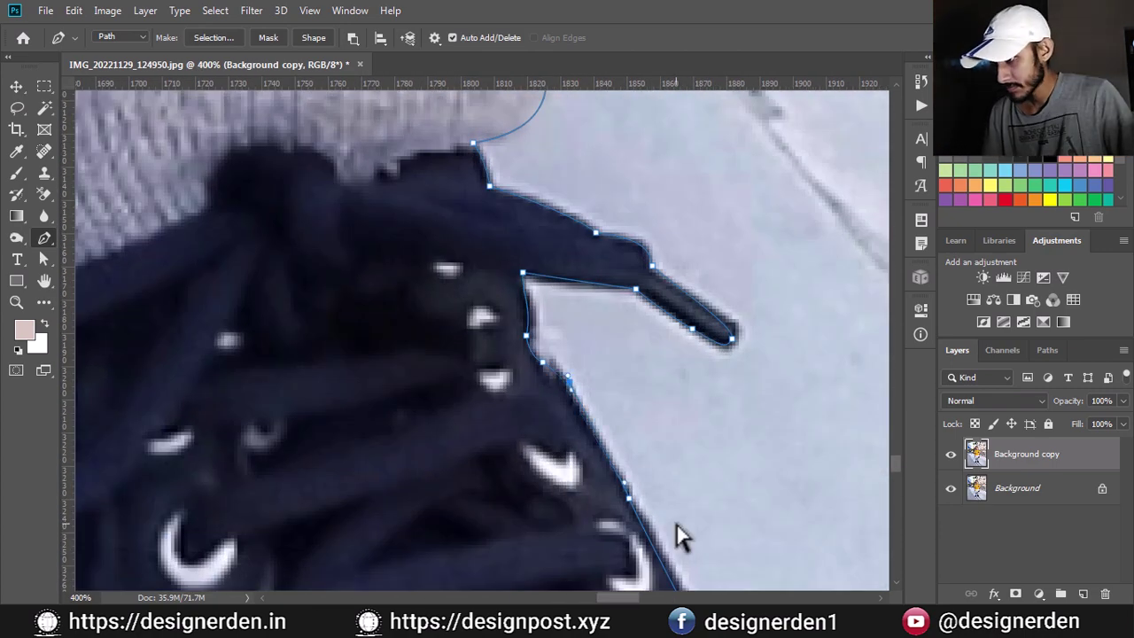
{"action": "scroll", "coordinate": [678, 534], "scroll_direction": "down", "scroll_amount": 3}
- Trace around the sole's corner and along its bottom edge
{"action": "left_click_drag", "start_coordinate": [576, 501], "coordinate": [580, 532]}
{"action": "scroll", "coordinate": [580, 532], "scroll_direction": "down", "scroll_amount": 5}
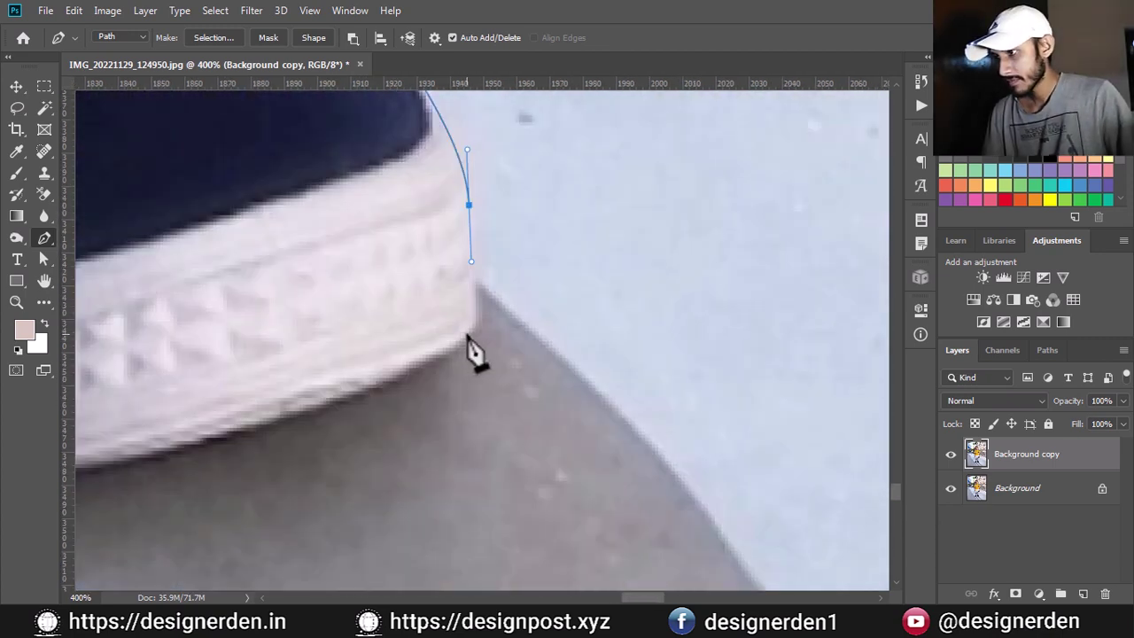
{"action": "scroll", "coordinate": [468, 340], "scroll_direction": "down", "scroll_amount": 3}
{"action": "left_click", "coordinate": [375, 397]}
{"action": "scroll", "coordinate": [582, 380], "scroll_direction": "left", "scroll_amount": 3}
{"action": "left_click", "coordinate": [392, 400]}
{"action": "scroll", "coordinate": [221, 329], "scroll_direction": "left", "scroll_amount": 2}
{"action": "left_click", "coordinate": [435, 419]}
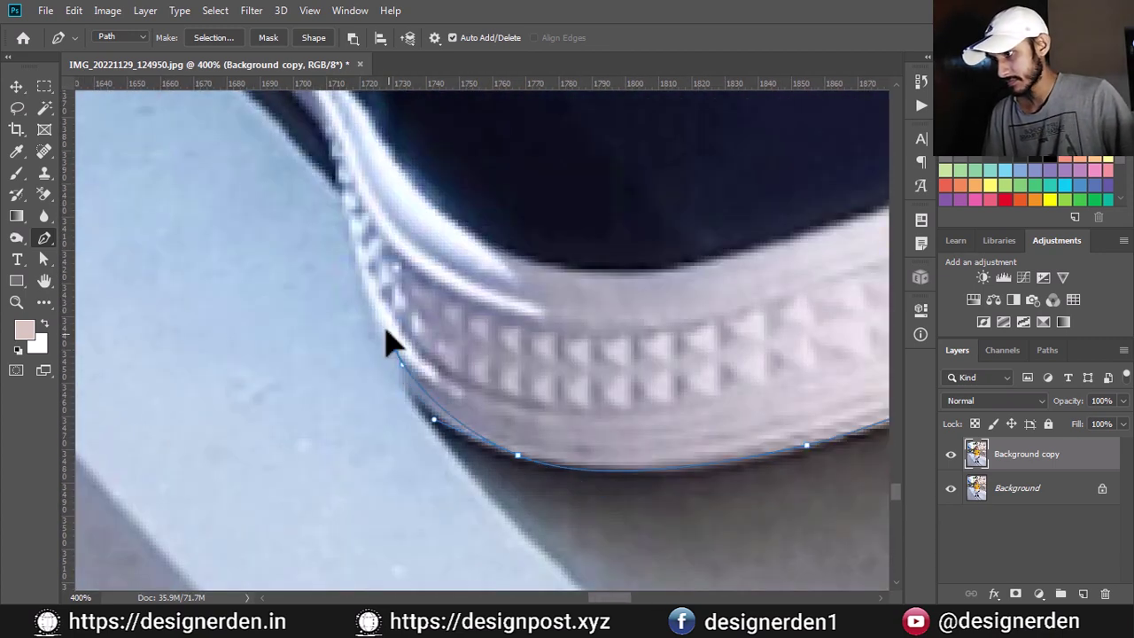
{"action": "scroll", "coordinate": [380, 324], "scroll_direction": "up", "scroll_amount": 5}
{"action": "scroll", "coordinate": [476, 298], "scroll_direction": "left", "scroll_amount": 3}
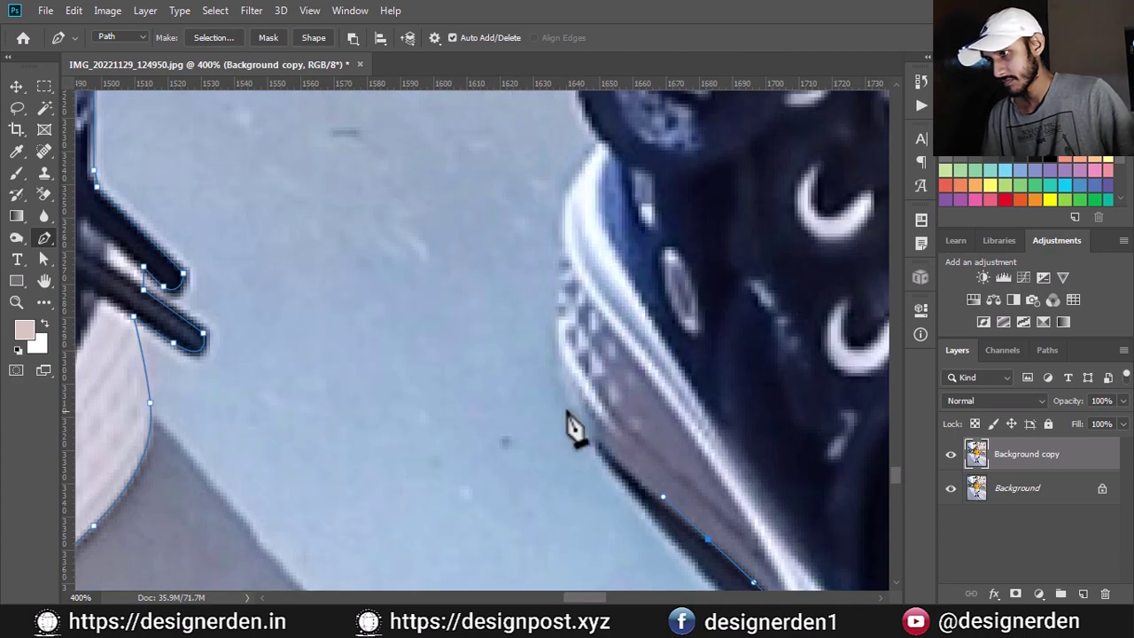
{"action": "scroll", "coordinate": [695, 359], "scroll_direction": "up", "scroll_amount": 5}
{"action": "scroll", "coordinate": [695, 359], "scroll_direction": "left", "scroll_amount": 3}
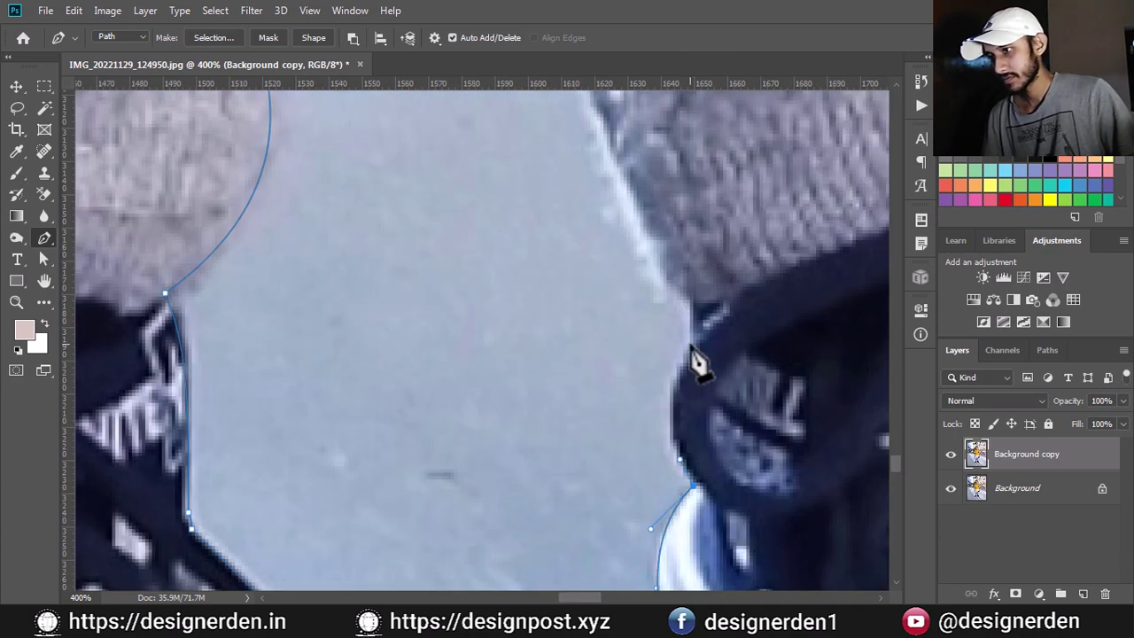
{"action": "scroll", "coordinate": [704, 311], "scroll_direction": "up", "scroll_amount": 5}
{"action": "scroll", "coordinate": [703, 311], "scroll_direction": "left", "scroll_amount": 2}
{"action": "scroll", "coordinate": [560, 183], "scroll_direction": "up", "scroll_amount": 3}
- Curve the path up the inner shoe and leg gap, closing it at the first anchor
{"action": "left_click_drag", "start_coordinate": [620, 286], "coordinate": [654, 231]}
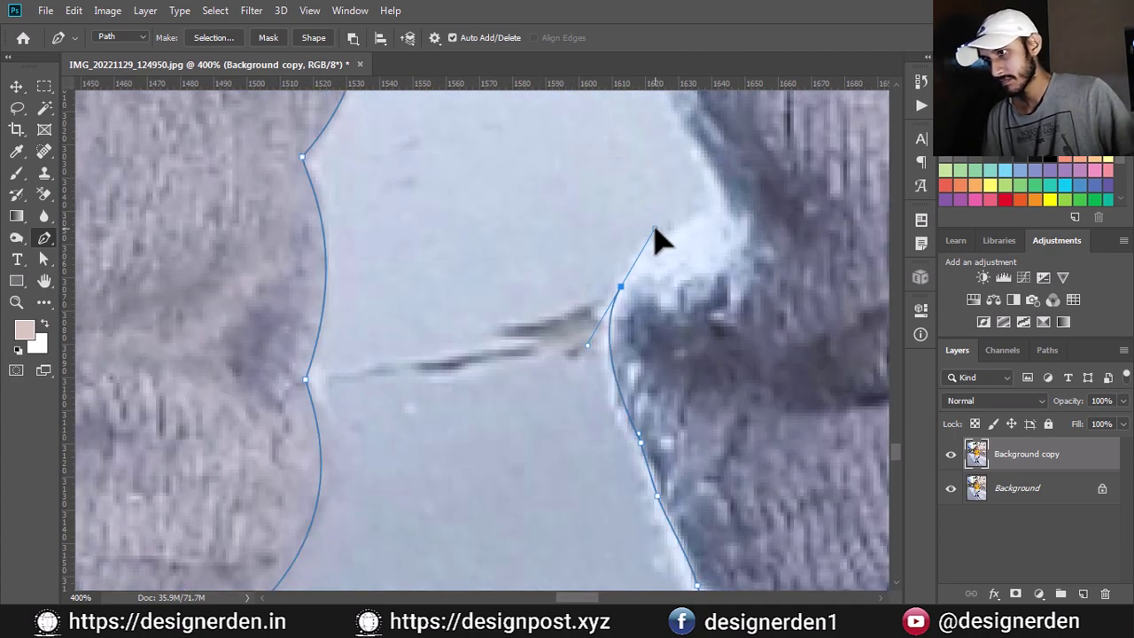
{"action": "scroll", "coordinate": [735, 198], "scroll_direction": "up", "scroll_amount": 5}
{"action": "scroll", "coordinate": [678, 283], "scroll_direction": "up", "scroll_amount": 3}
{"action": "scroll", "coordinate": [599, 499], "scroll_direction": "left", "scroll_amount": 2}
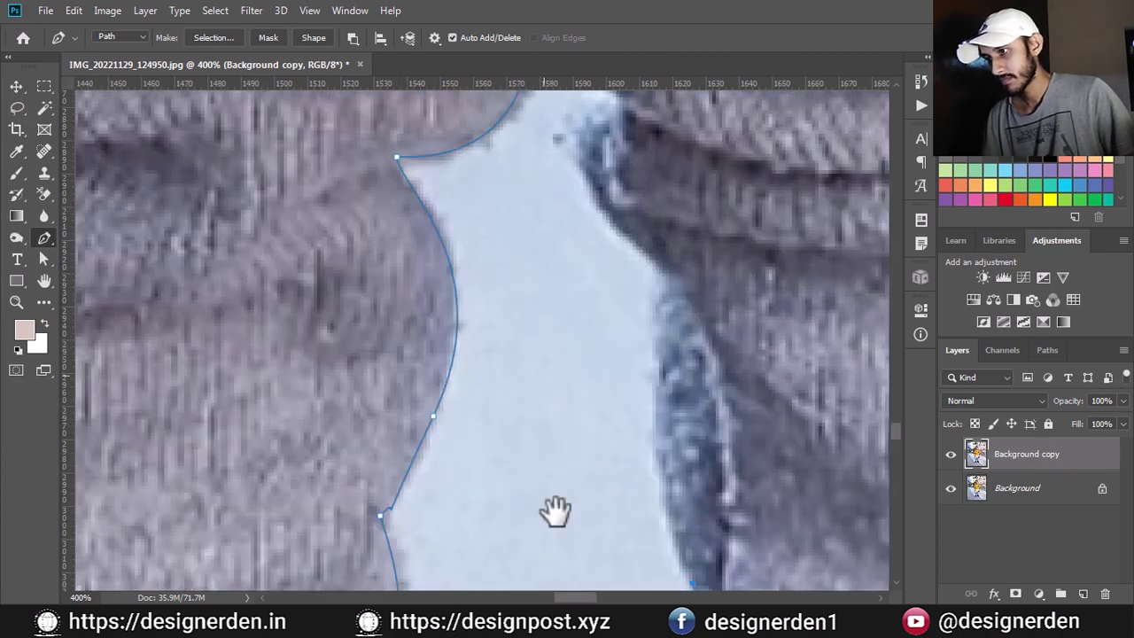
{"action": "left_click_drag", "start_coordinate": [555, 511], "coordinate": [559, 543]}
{"action": "left_click_drag", "start_coordinate": [668, 308], "coordinate": [652, 284]}
{"action": "mouse_move", "coordinate": [592, 148]}
{"action": "left_mouse_down"}
{"action": "mouse_move", "coordinate": [606, 136]}
{"action": "mouse_move", "coordinate": [651, 350]}
{"action": "left_mouse_up"}
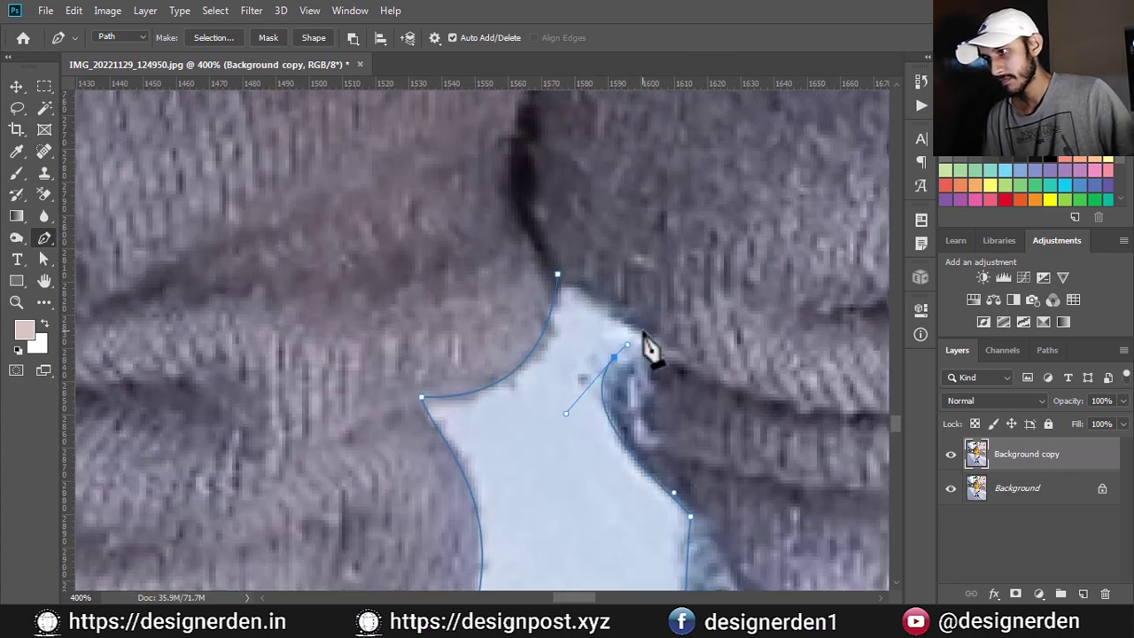
{"action": "left_click", "coordinate": [644, 332]}
{"action": "left_click", "coordinate": [557, 276]}
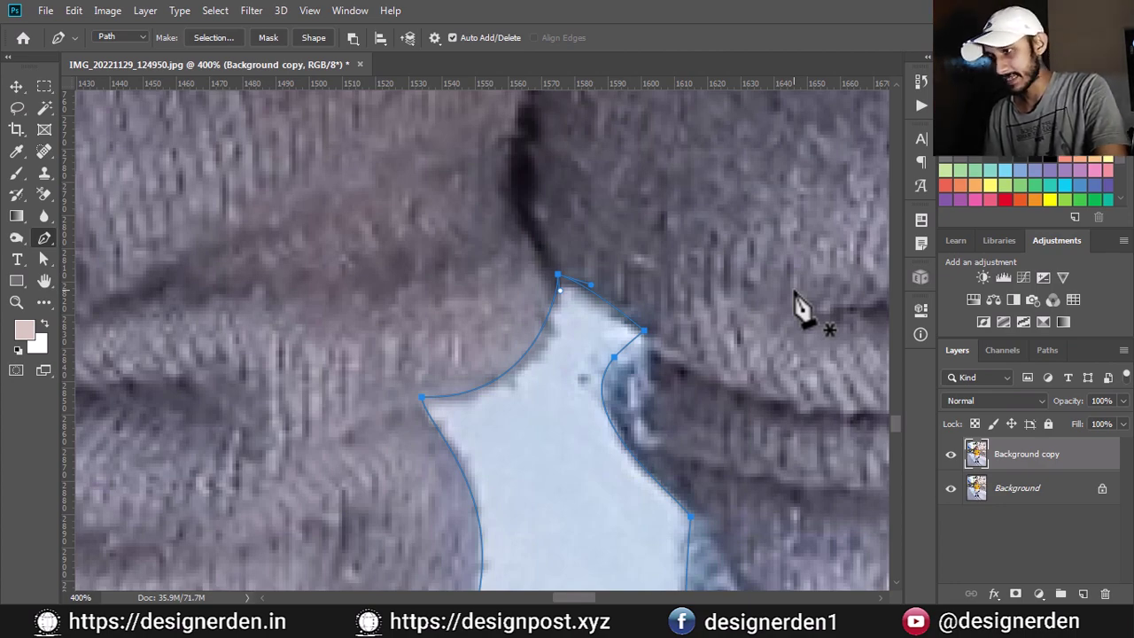
- Fit the photo on screen, then zoom in three steps to inspect the girl's outline
{"action": "key", "text": "ctrl+0"}
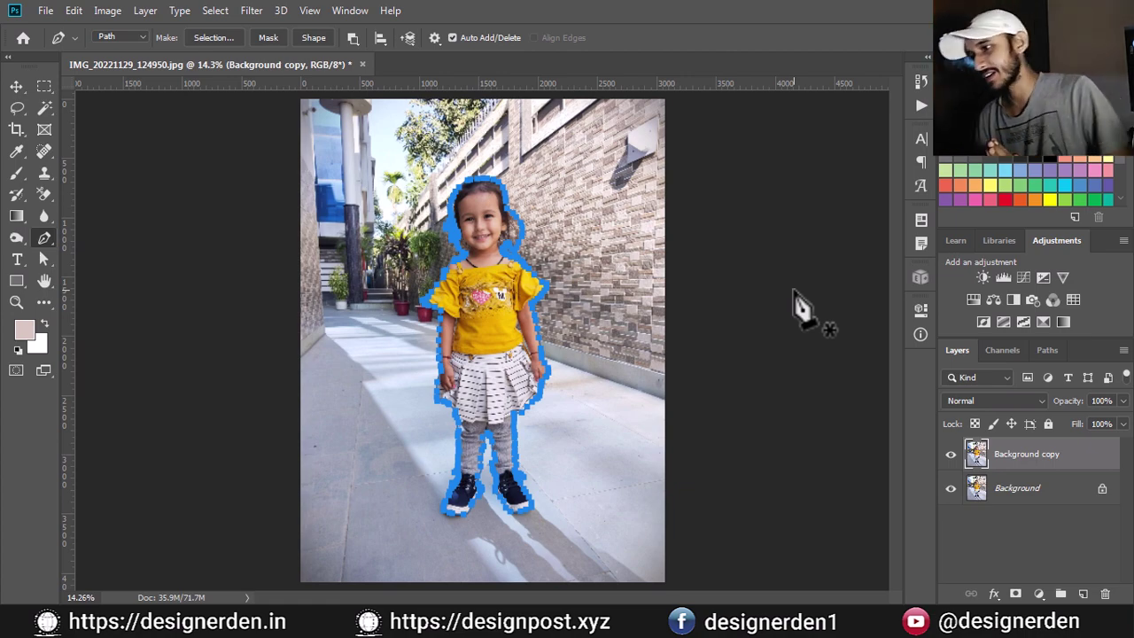
{"action": "key", "text": "ctrl+plus"}
{"action": "key", "text": "ctrl+plus"}
{"action": "key", "text": "ctrl+plus"}
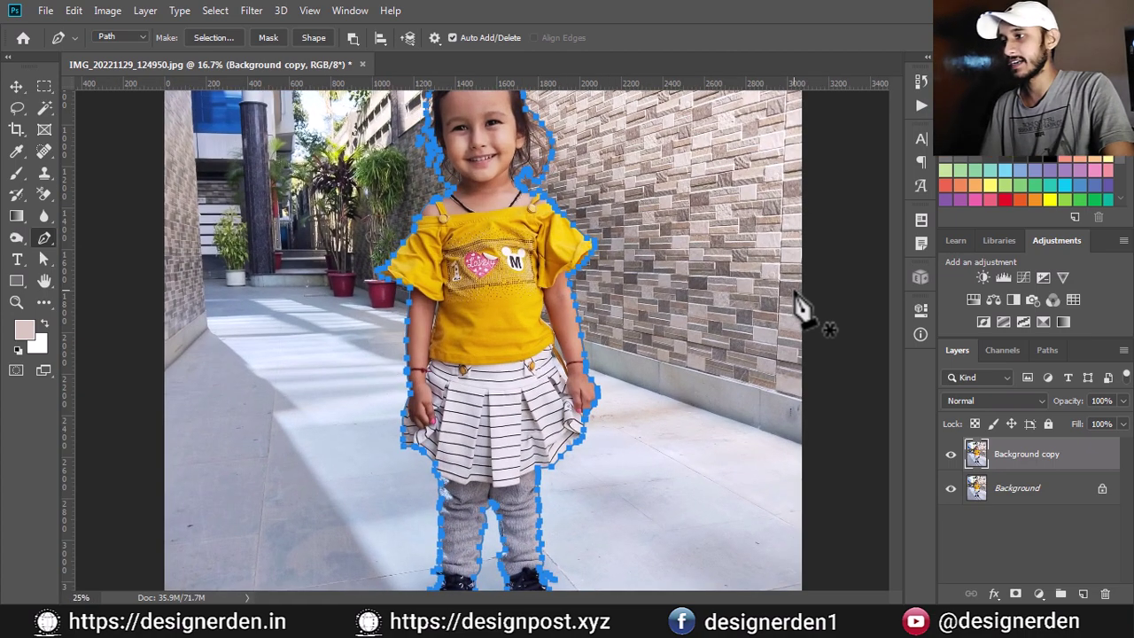
{"action": "key", "text": "ctrl+plus"}
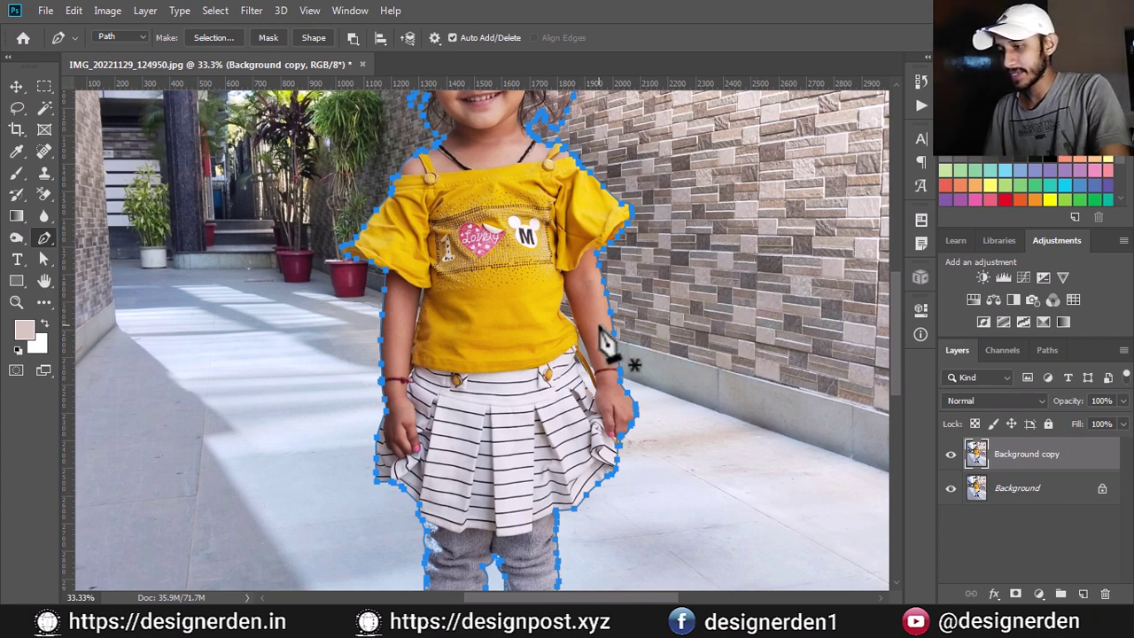
{"action": "key", "text": "ctrl+plus"}
{"action": "key", "text": "ctrl+plus"}
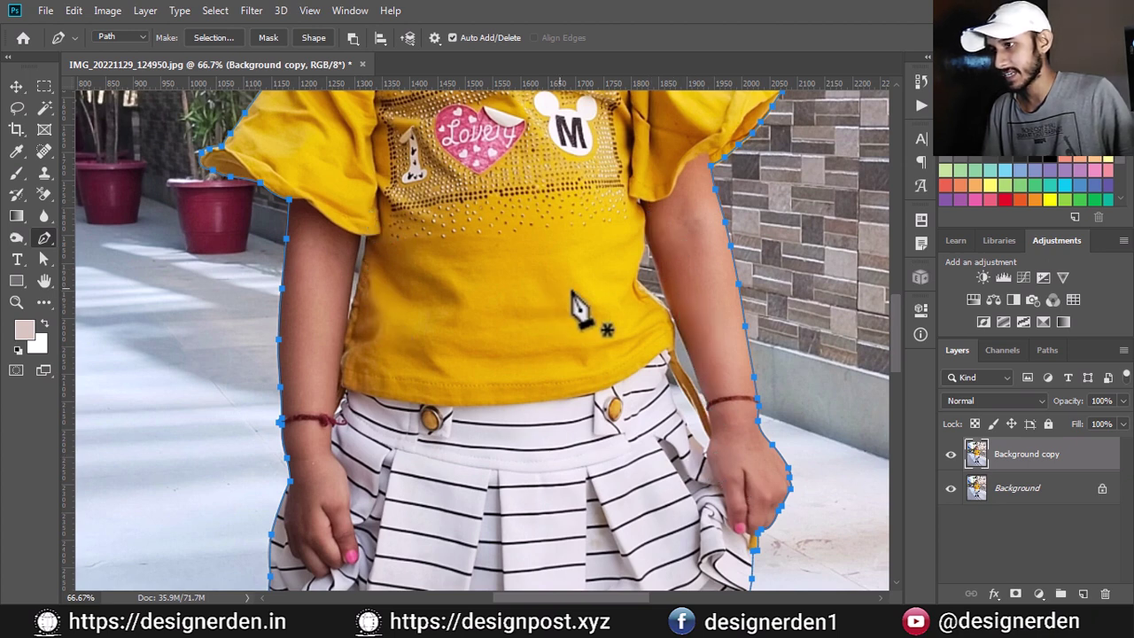
- Save Work Path in the Paths panel as 'Cutout' and hide it from the canvas
{"action": "left_click", "coordinate": [1053, 351]}
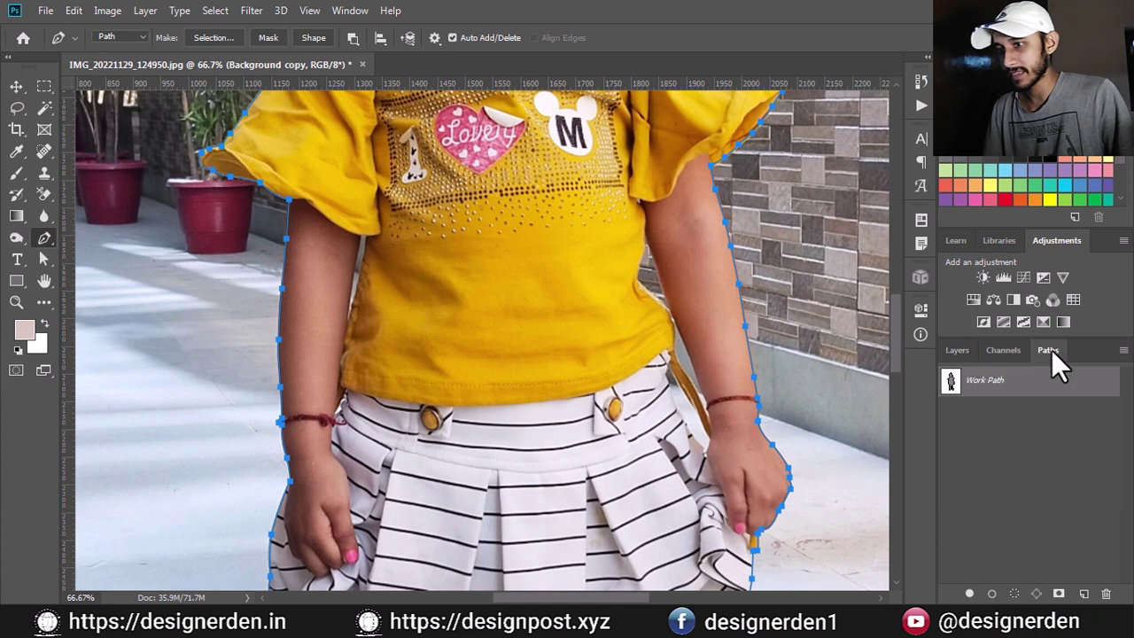
{"action": "right_click", "coordinate": [992, 397]}
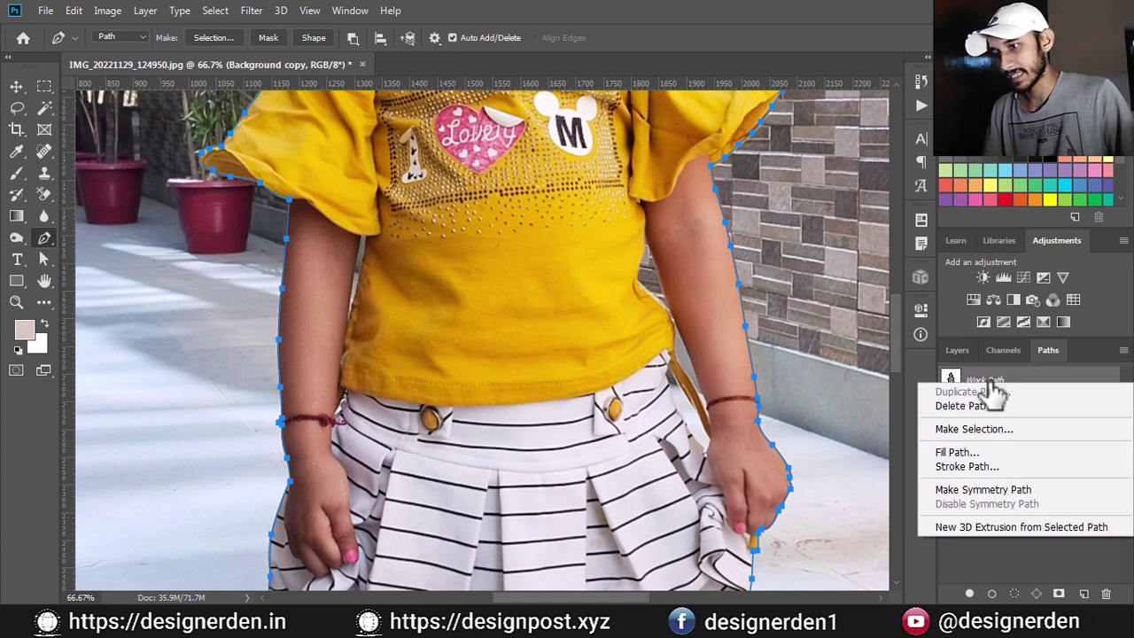
{"action": "left_click", "coordinate": [1002, 385]}
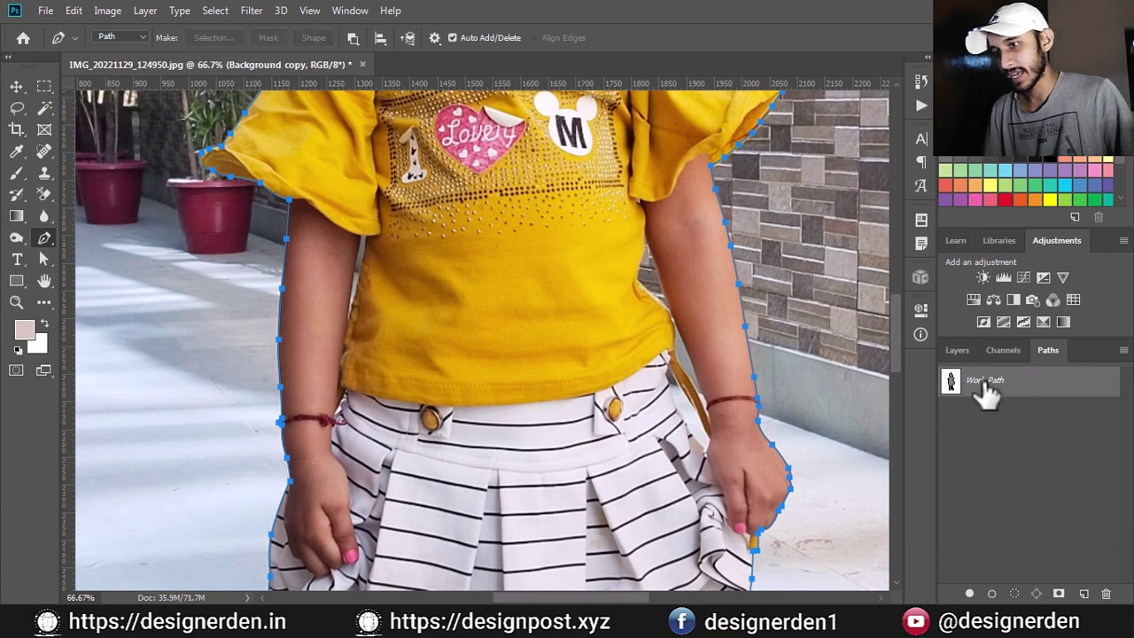
{"action": "double_click", "coordinate": [987, 396]}
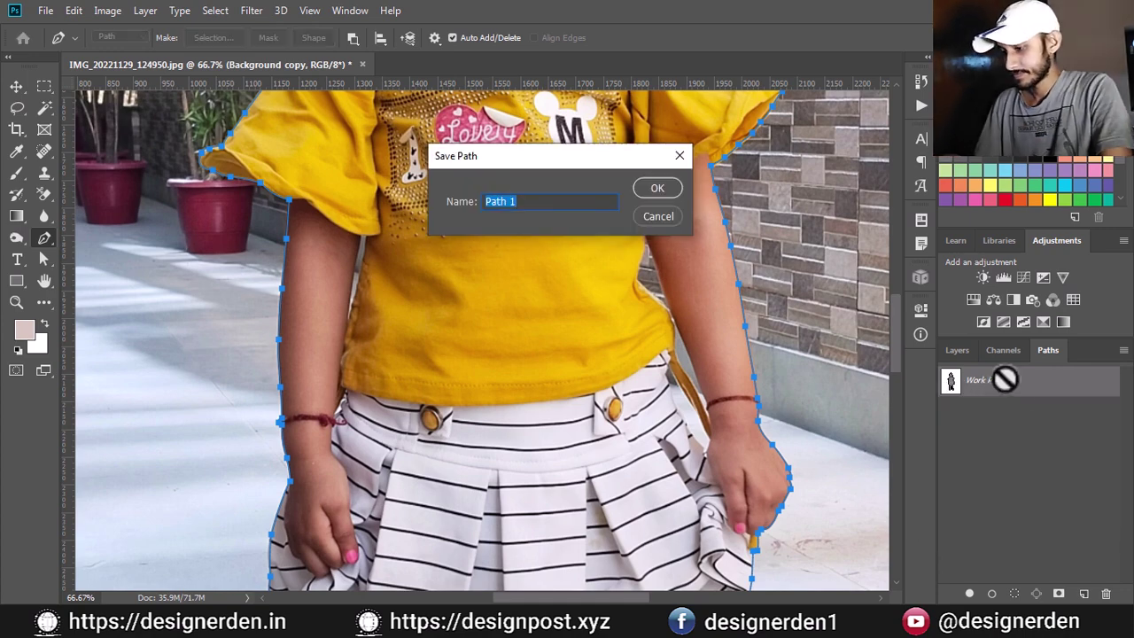
{"action": "type", "text": "Cutout"}
{"action": "key", "text": "Return"}
{"action": "left_click", "coordinate": [1001, 403]}
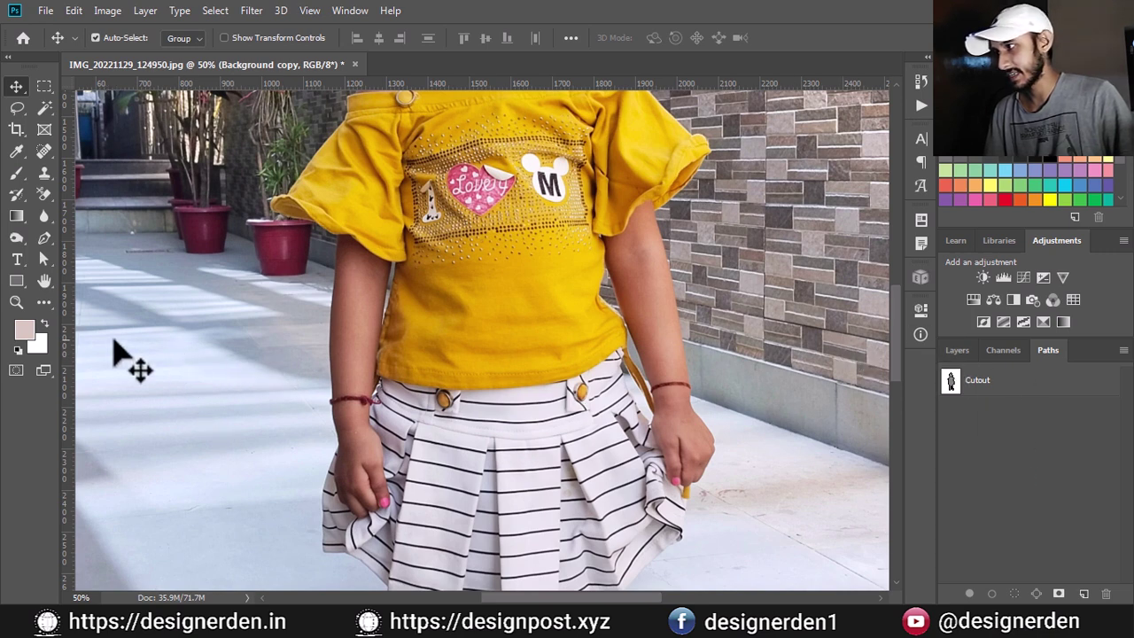
- Draw a closed three-anchor triangle path on the floor near the flower pot
{"action": "left_click", "coordinate": [44, 238]}
{"action": "left_click", "coordinate": [133, 312]}
{"action": "left_click", "coordinate": [210, 244]}
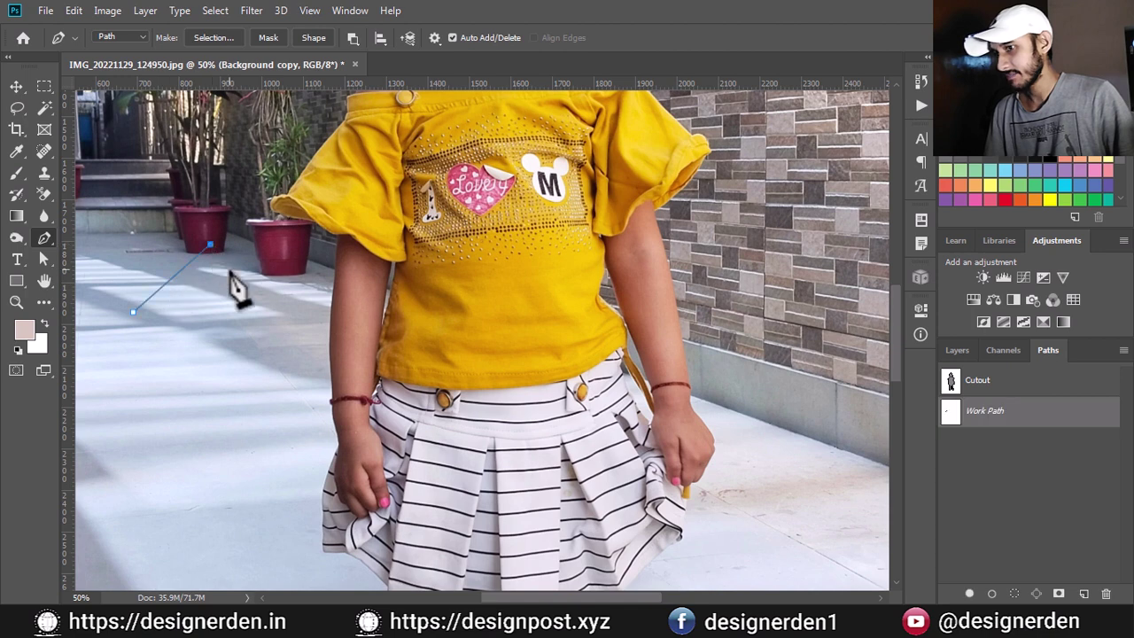
{"action": "left_click", "coordinate": [243, 345]}
{"action": "left_click", "coordinate": [133, 312]}
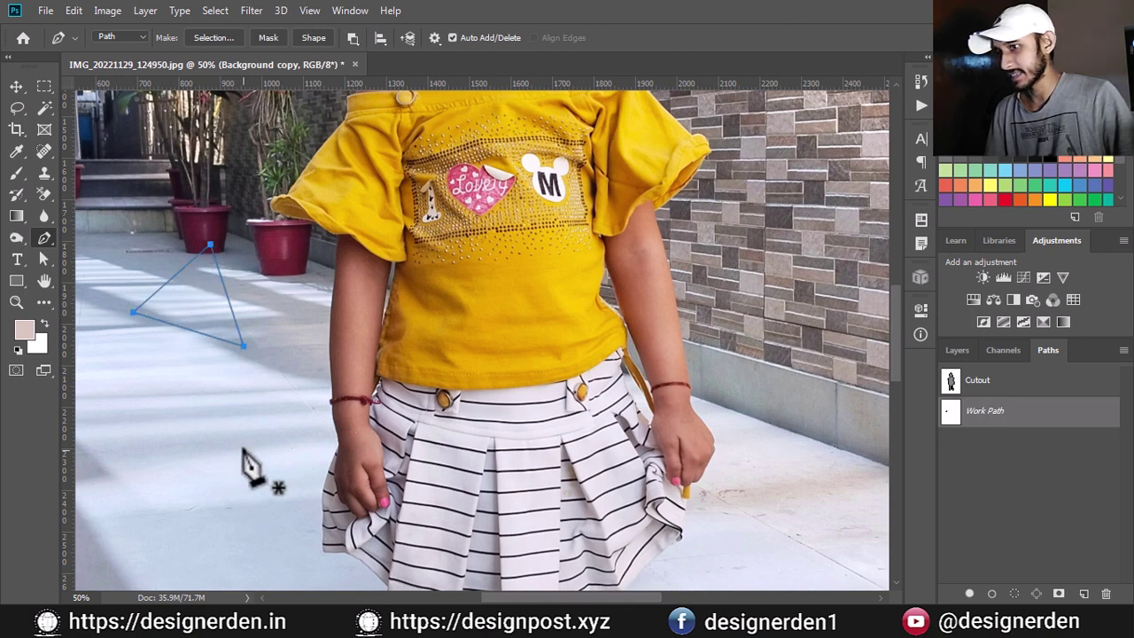
- Select the triangle Work Path in the Paths panel and delete it
{"action": "left_click", "coordinate": [17, 86]}
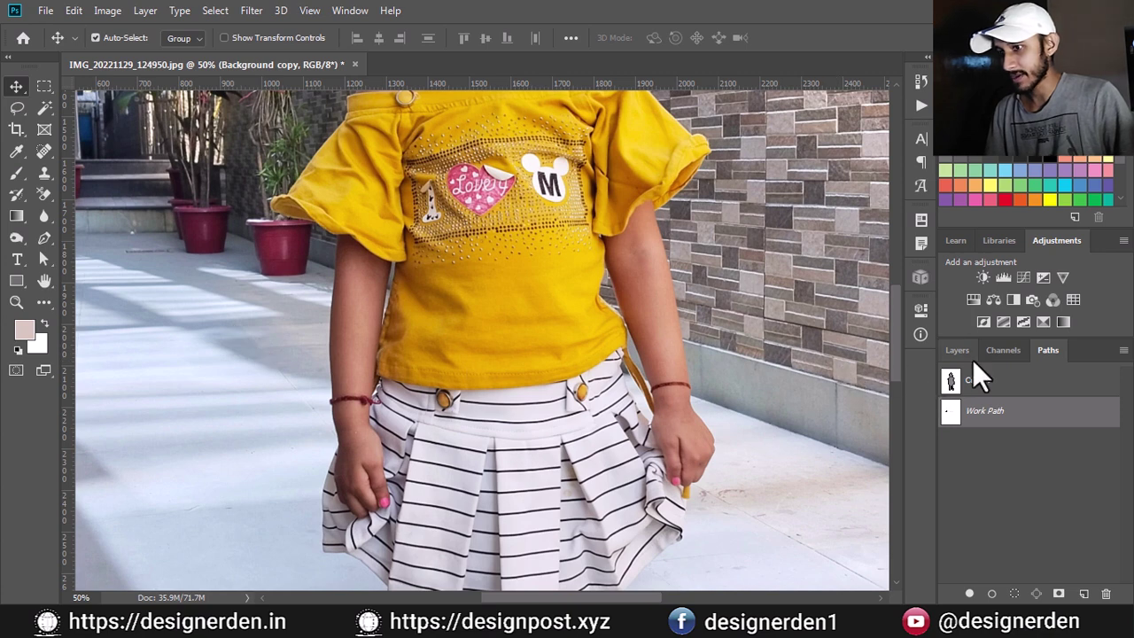
{"action": "left_click", "coordinate": [1001, 389]}
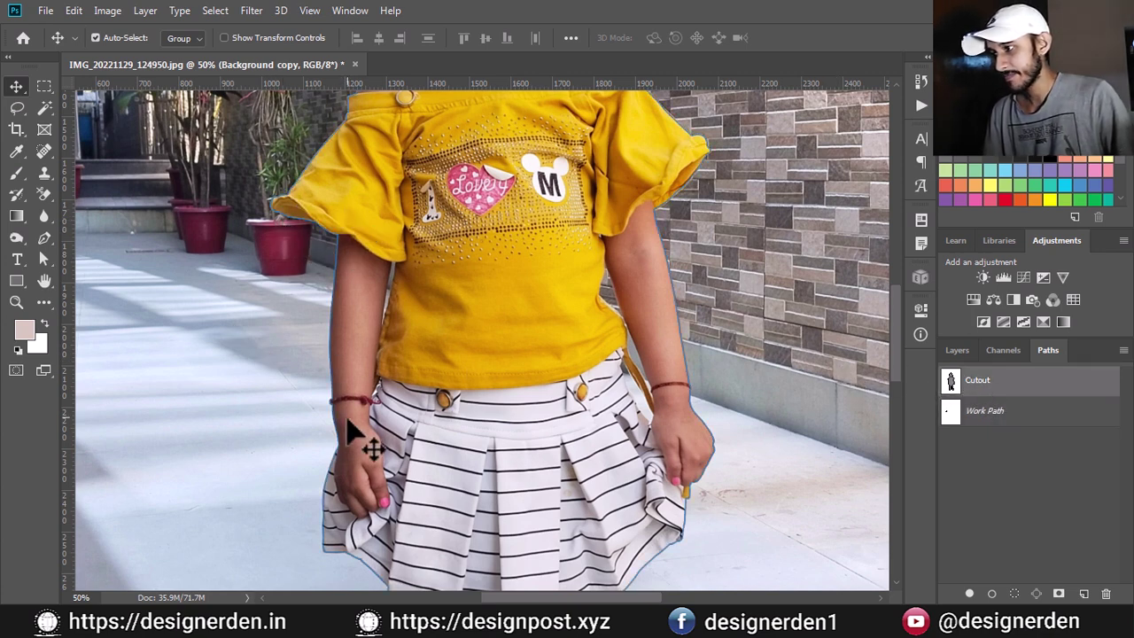
{"action": "left_click", "coordinate": [1018, 414]}
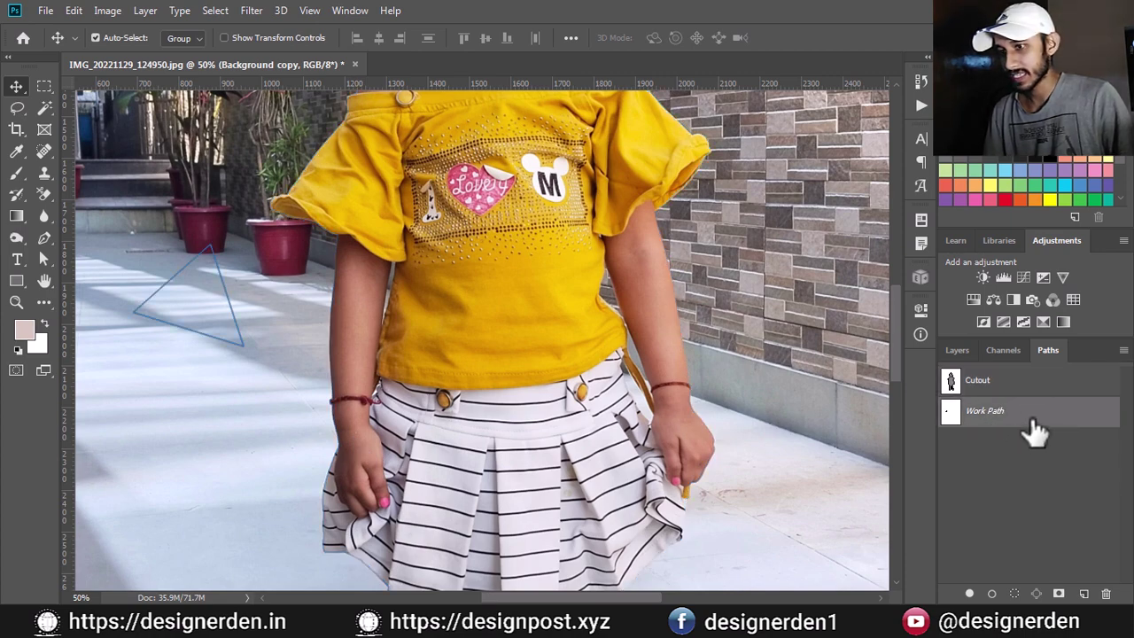
{"action": "left_click", "coordinate": [1108, 594]}
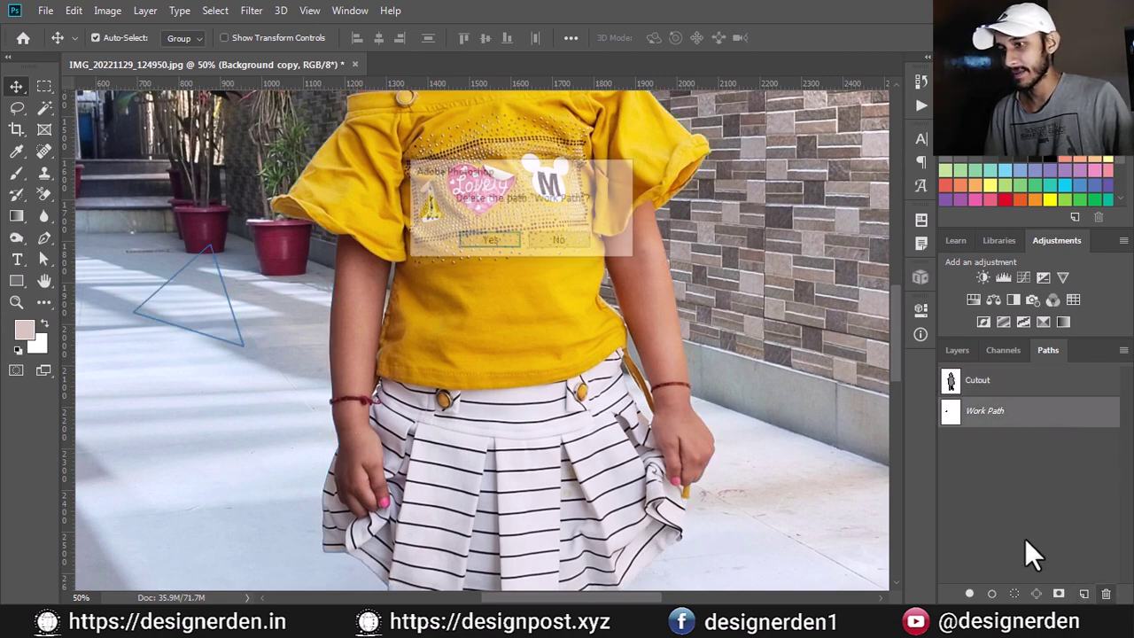
- Trace a pen path along the shirt and arm edge around the first wall gap
{"action": "key", "text": "Return"}
{"action": "key", "text": "p"}
{"action": "scroll", "coordinate": [263, 229], "scroll_direction": "up", "scroll_amount": 3}
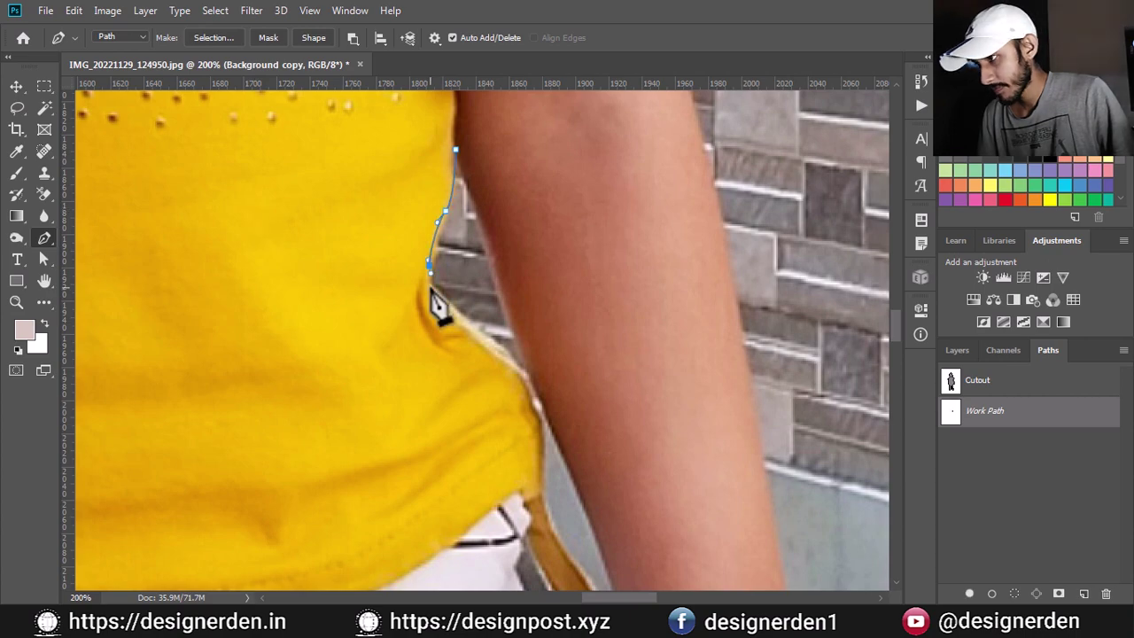
{"action": "left_click", "coordinate": [534, 408]}
{"action": "left_click", "coordinate": [539, 486]}
{"action": "left_click_drag", "start_coordinate": [556, 481], "coordinate": [405, 197]}
{"action": "left_click", "coordinate": [447, 312]}
{"action": "left_click", "coordinate": [486, 403]}
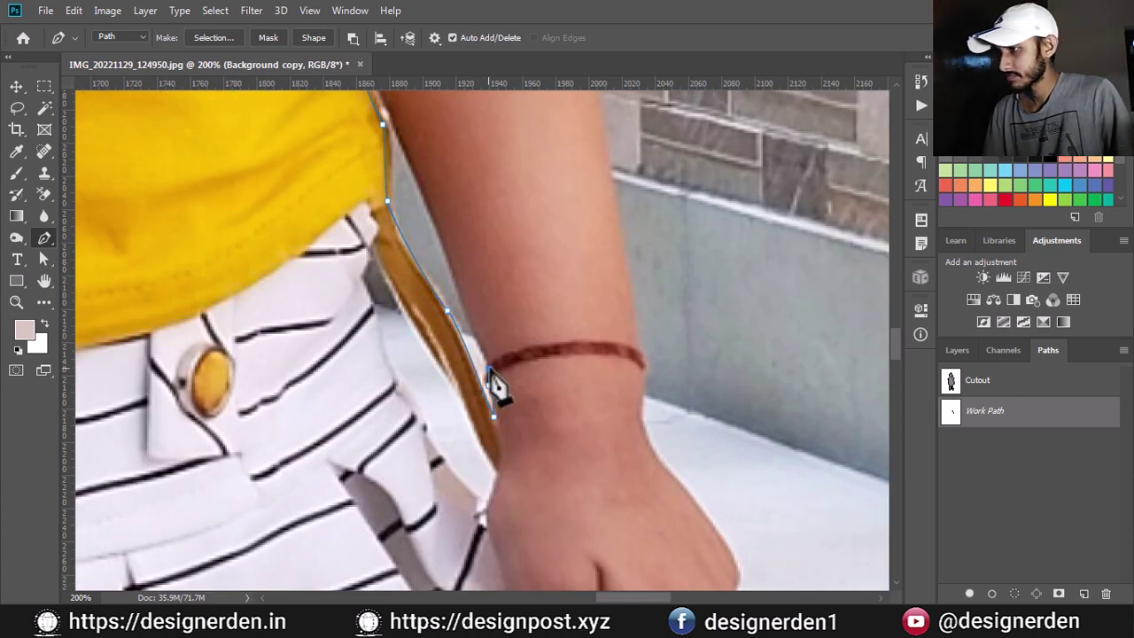
- Trace a second path down the other armpit gap between arm and body
{"action": "scroll", "coordinate": [418, 185], "scroll_direction": "up", "scroll_amount": 5}
{"action": "scroll", "coordinate": [434, 213], "scroll_direction": "left", "scroll_amount": 2}
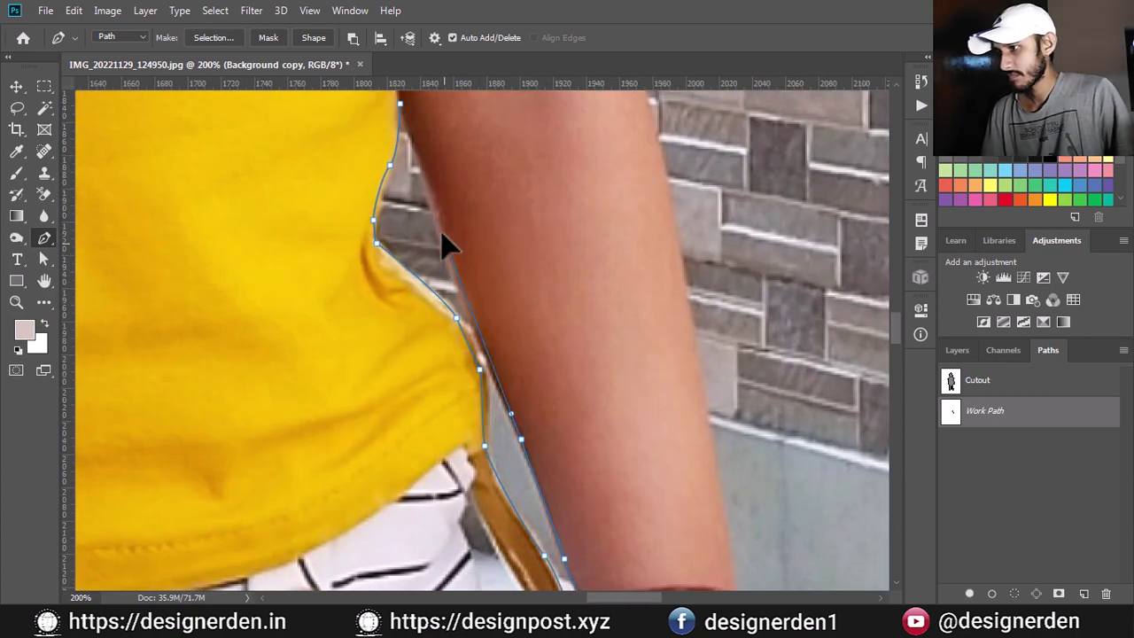
{"action": "scroll", "coordinate": [537, 398], "scroll_direction": "down", "scroll_amount": 2}
{"action": "scroll", "coordinate": [549, 443], "scroll_direction": "down", "scroll_amount": 1}
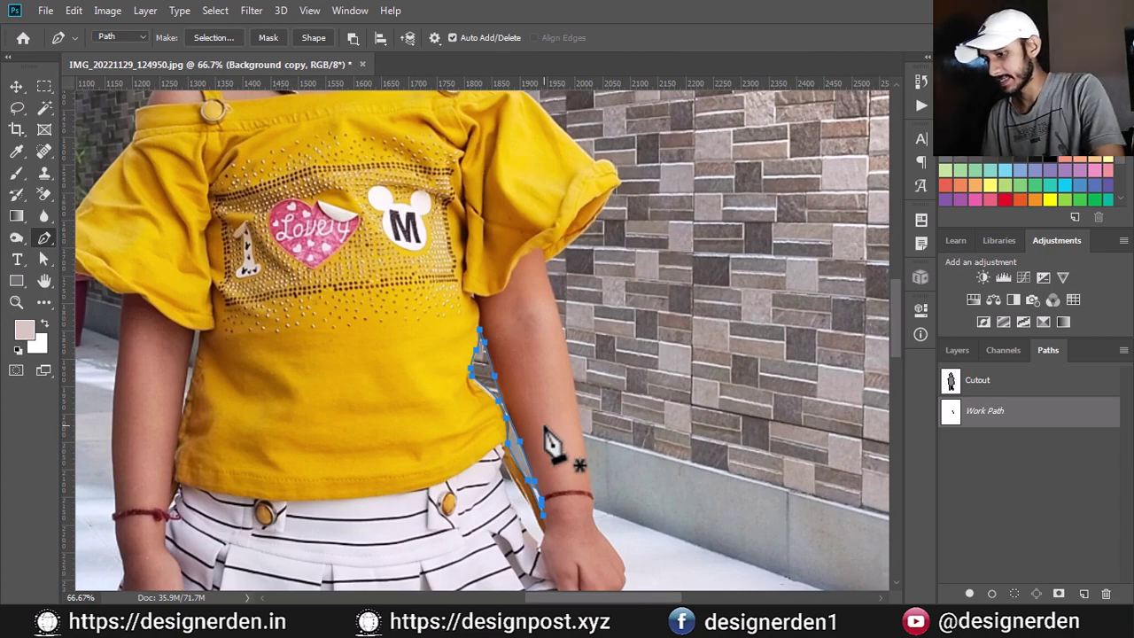
{"action": "scroll", "coordinate": [550, 443], "scroll_direction": "up", "scroll_amount": 1}
{"action": "scroll", "coordinate": [550, 446], "scroll_direction": "up", "scroll_amount": 1}
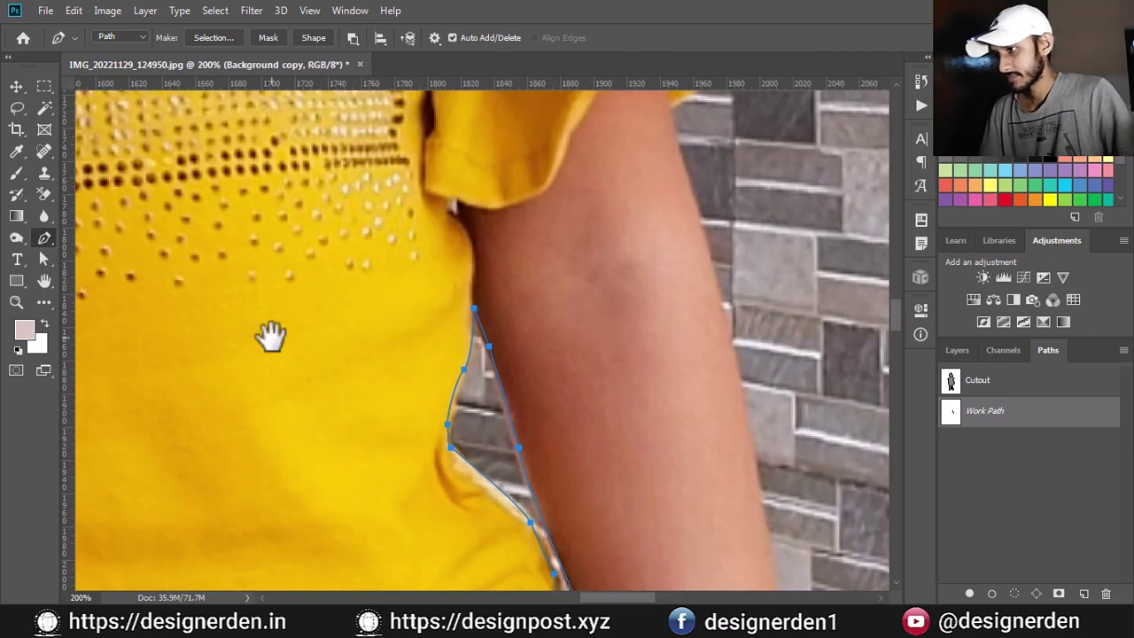
{"action": "scroll", "coordinate": [354, 302], "scroll_direction": "left", "scroll_amount": 10}
{"action": "left_click", "coordinate": [431, 252]}
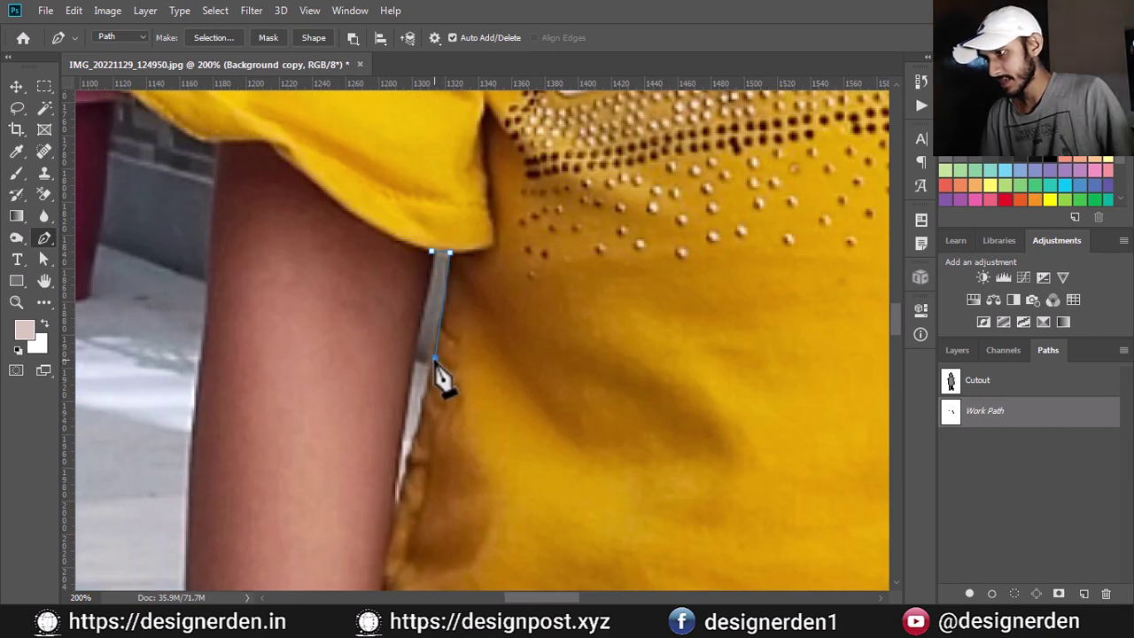
{"action": "left_click_drag", "start_coordinate": [434, 362], "coordinate": [430, 379]}
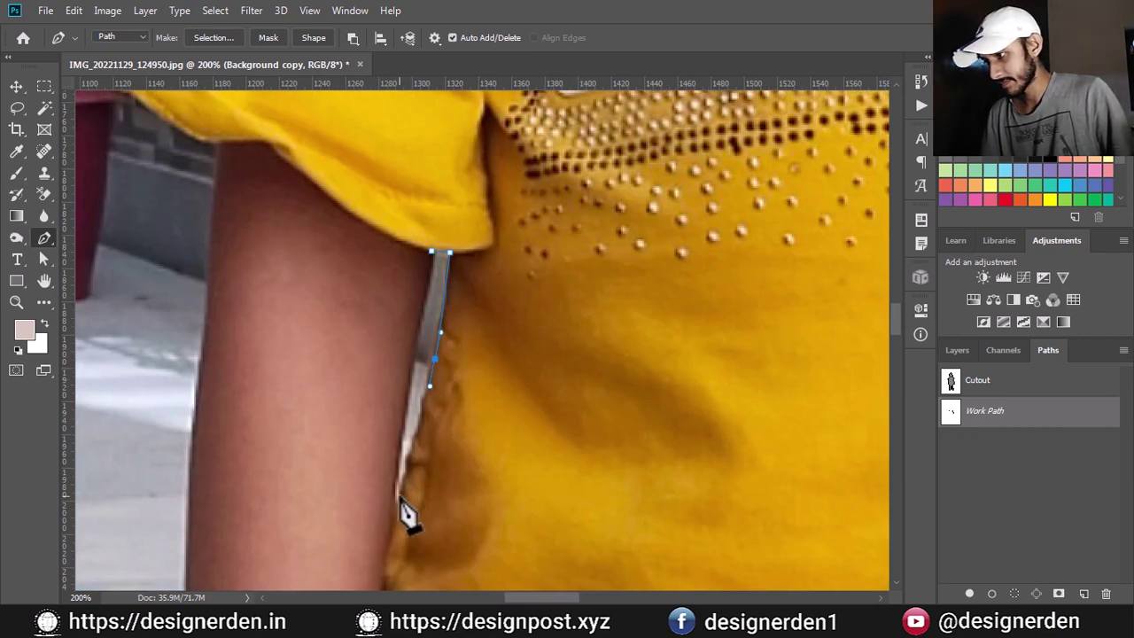
{"action": "left_click_drag", "start_coordinate": [393, 508], "coordinate": [388, 542]}
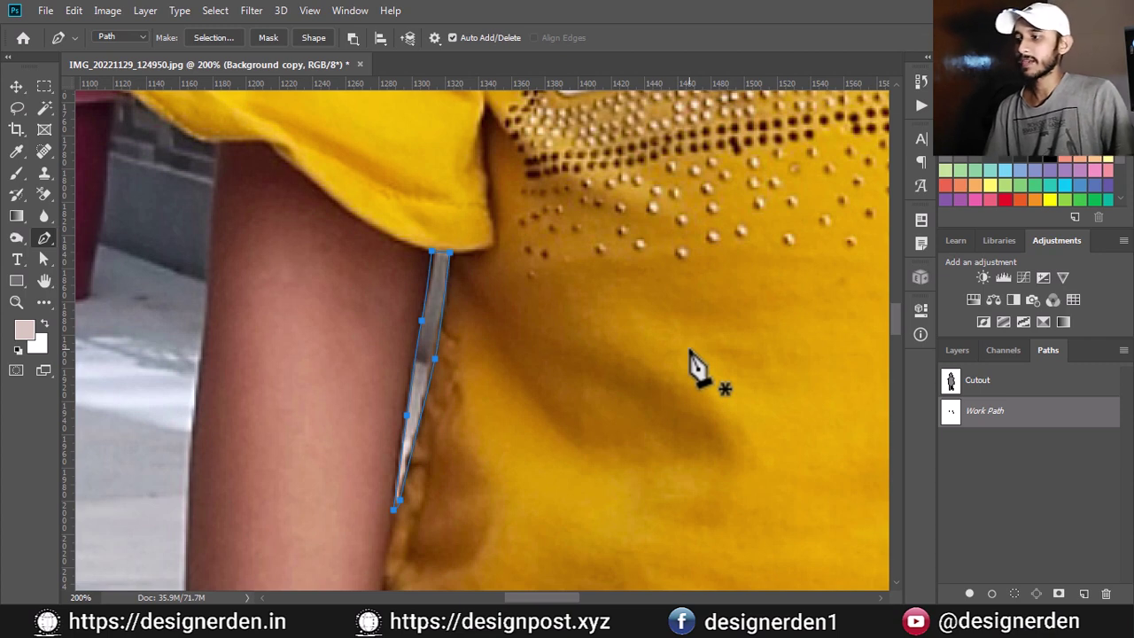
- Save the work path as 'abc' and fit the whole photo on screen
{"action": "double_click", "coordinate": [999, 424]}
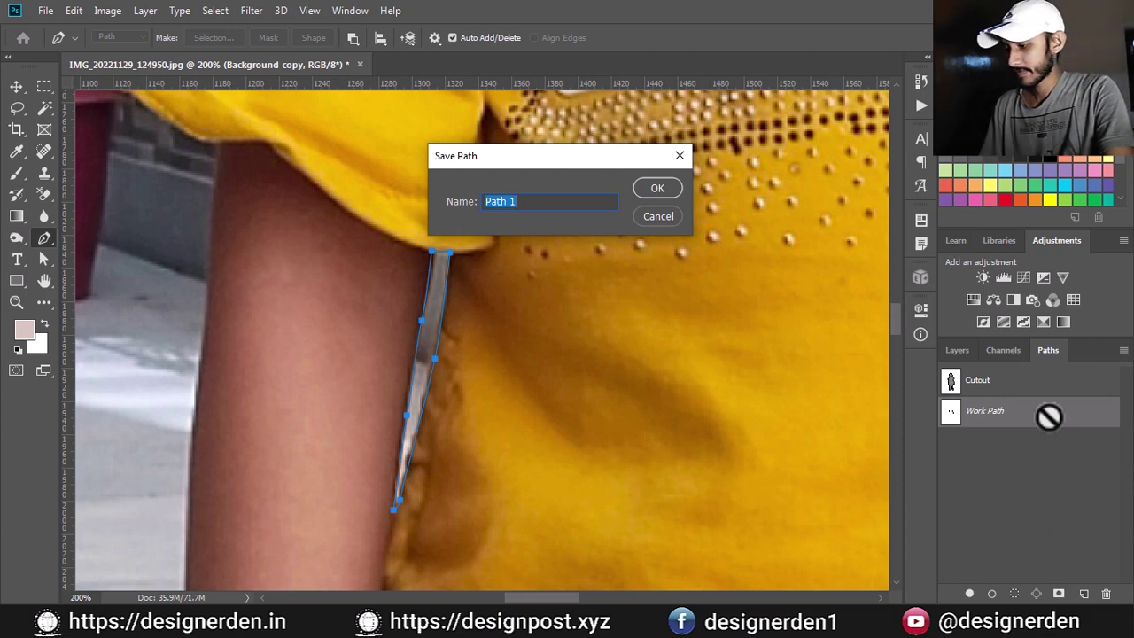
{"action": "type", "text": "abc"}
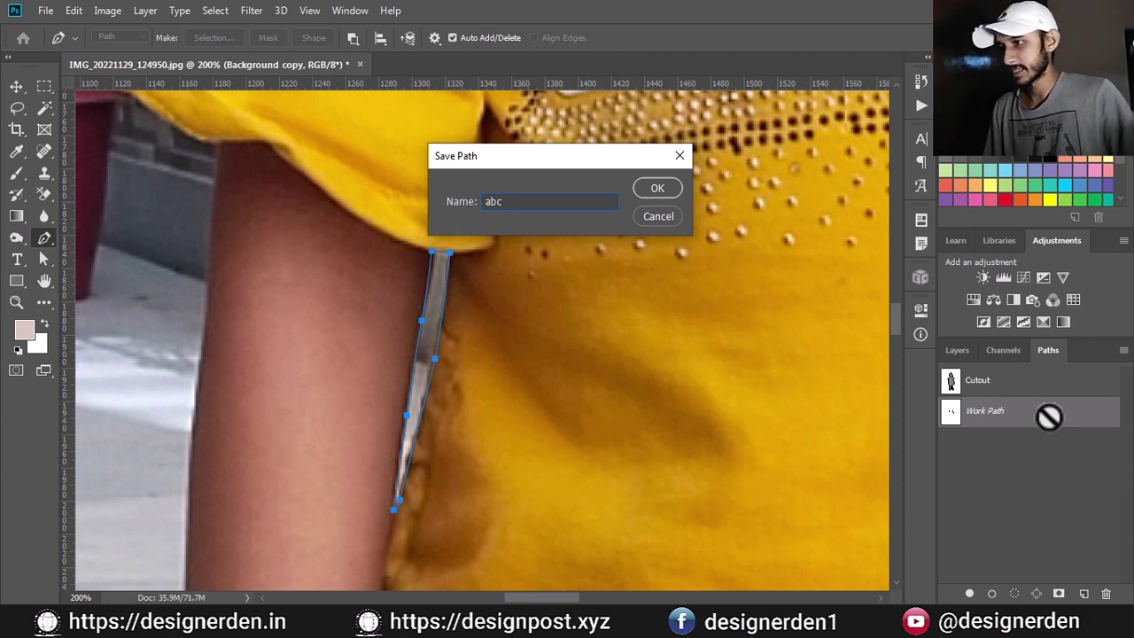
{"action": "key", "text": "Return"}
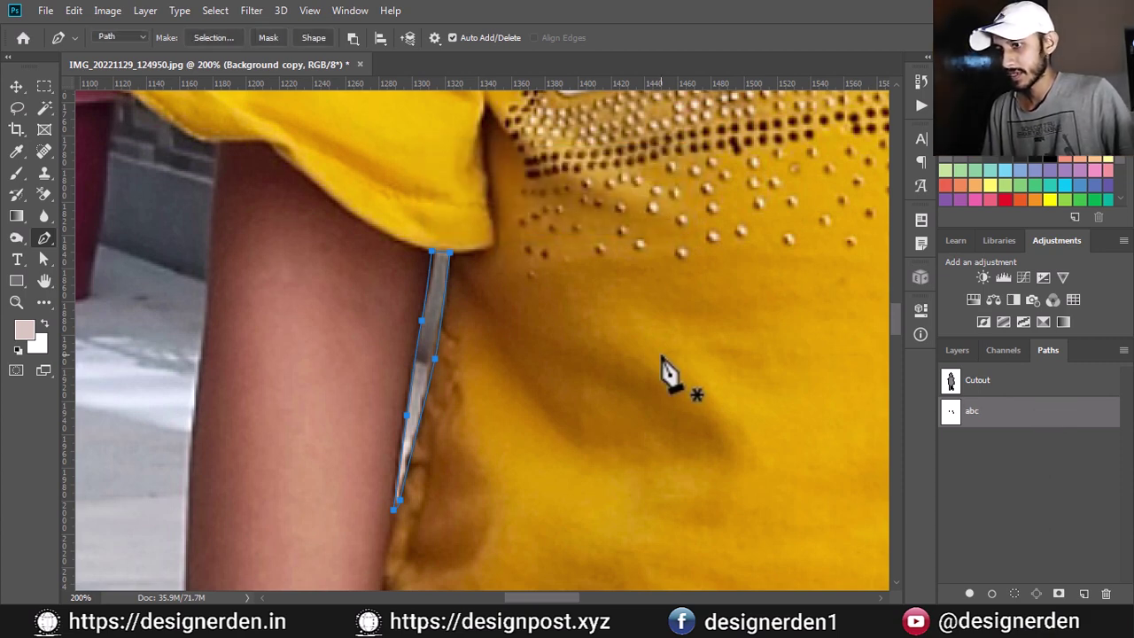
{"action": "key", "text": "ctrl+0"}
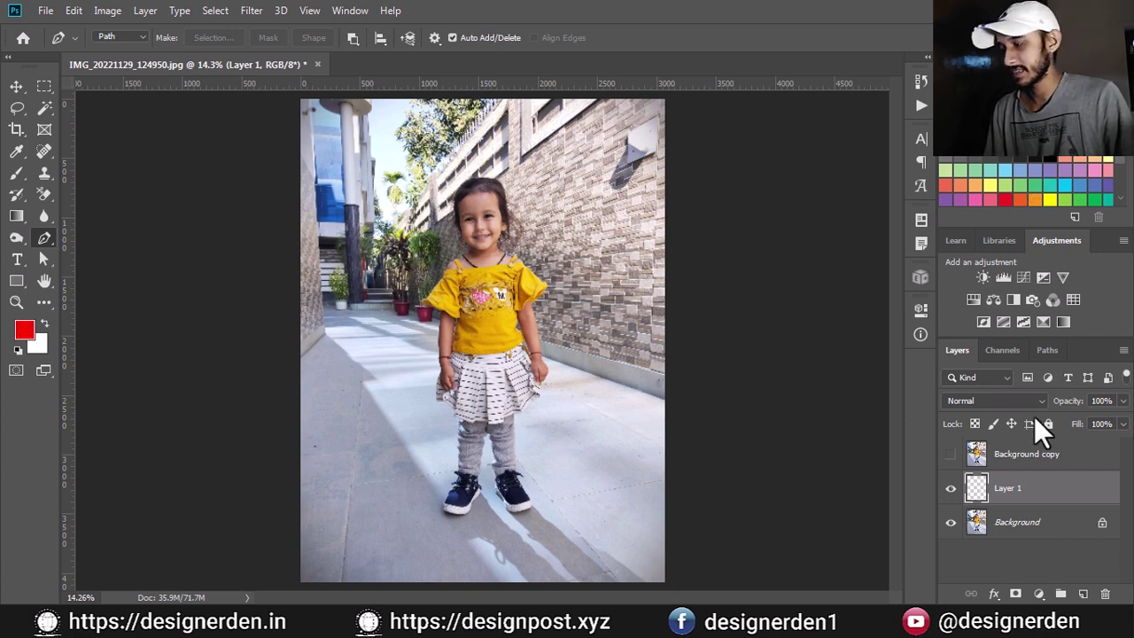
- Fill Layer 1 with red, show and select Background copy, and display the Cutout path
{"action": "key", "text": "alt+BackSpace"}
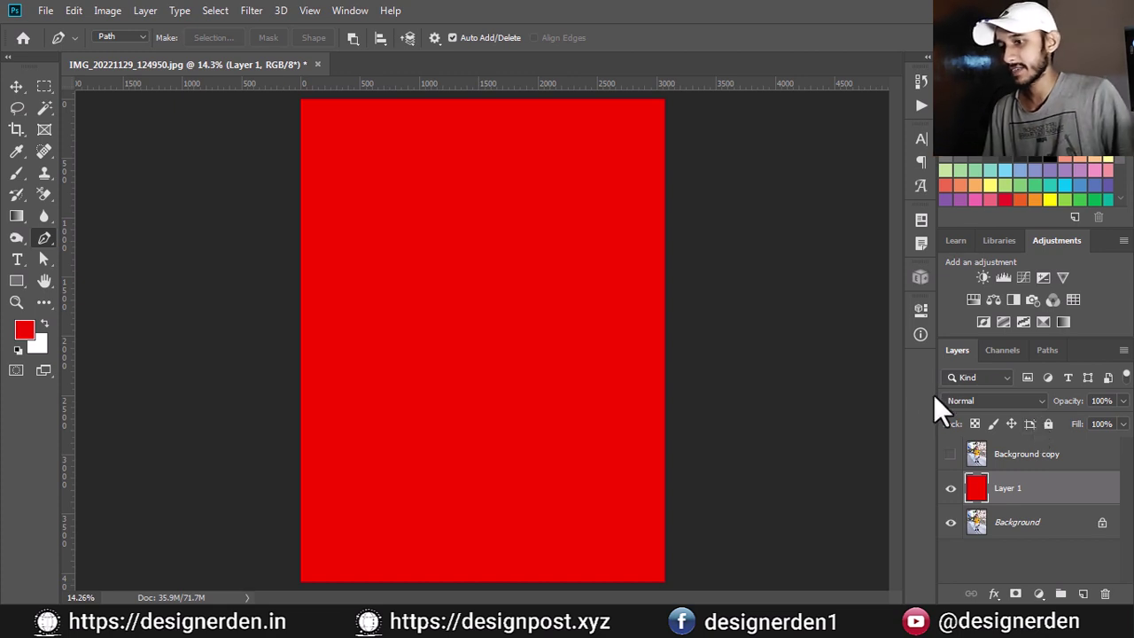
{"action": "left_click", "coordinate": [951, 455]}
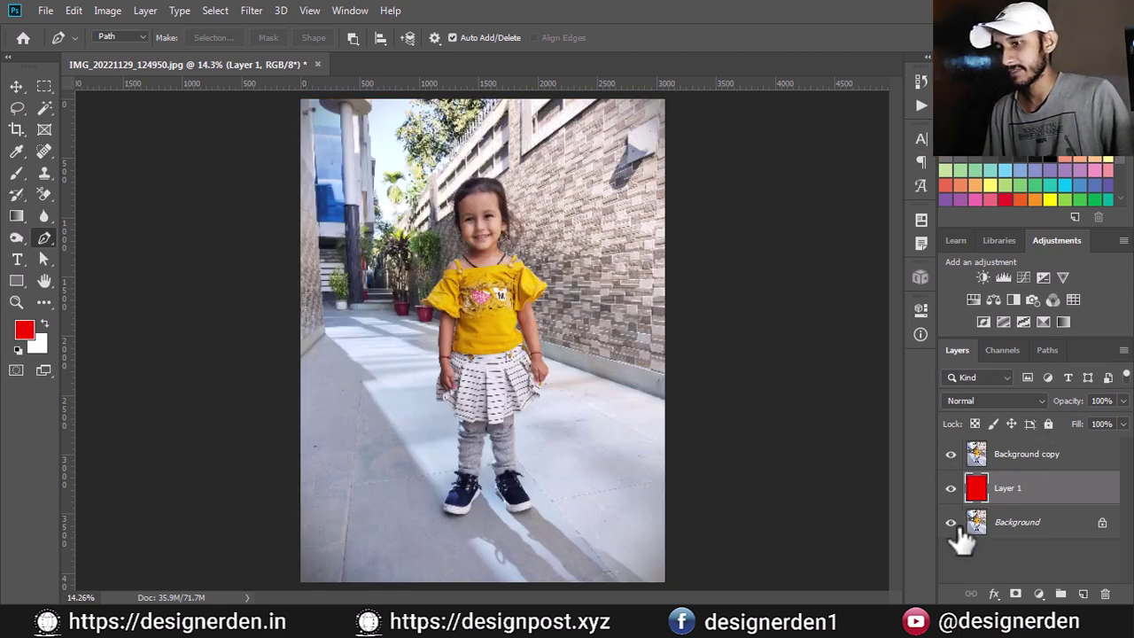
{"action": "left_click", "coordinate": [1019, 461]}
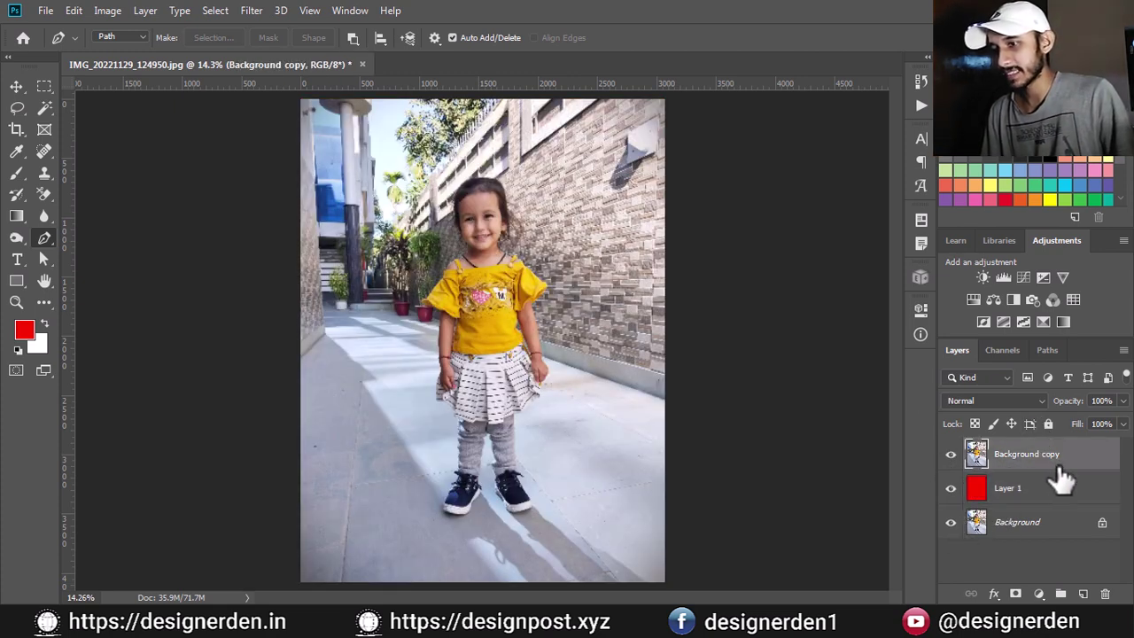
{"action": "left_click", "coordinate": [1054, 352]}
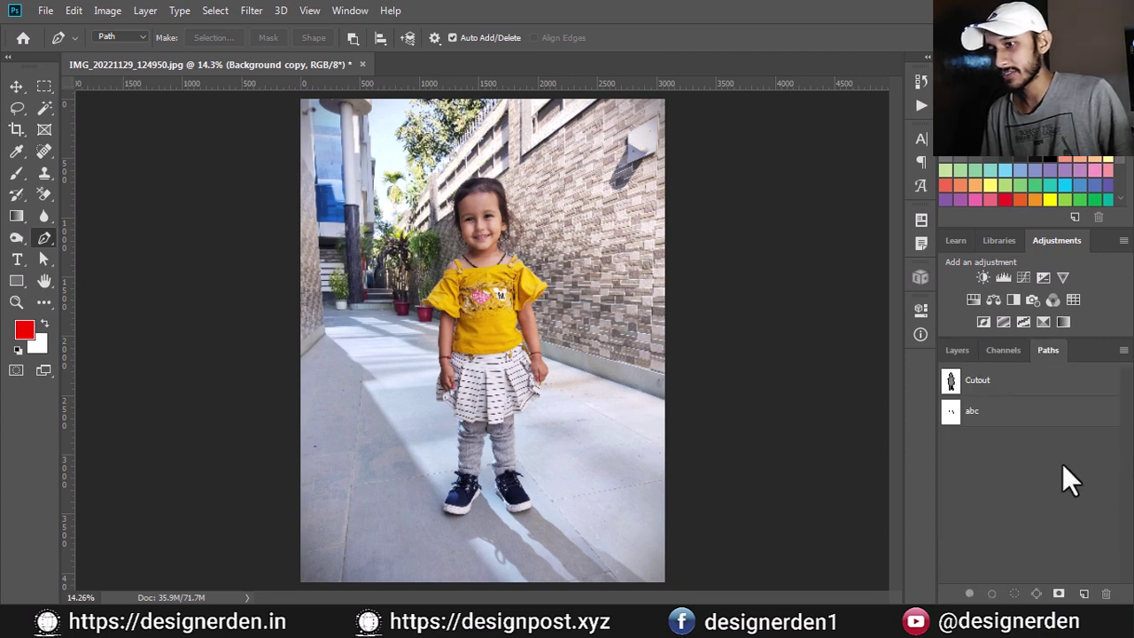
{"action": "left_click", "coordinate": [1037, 383]}
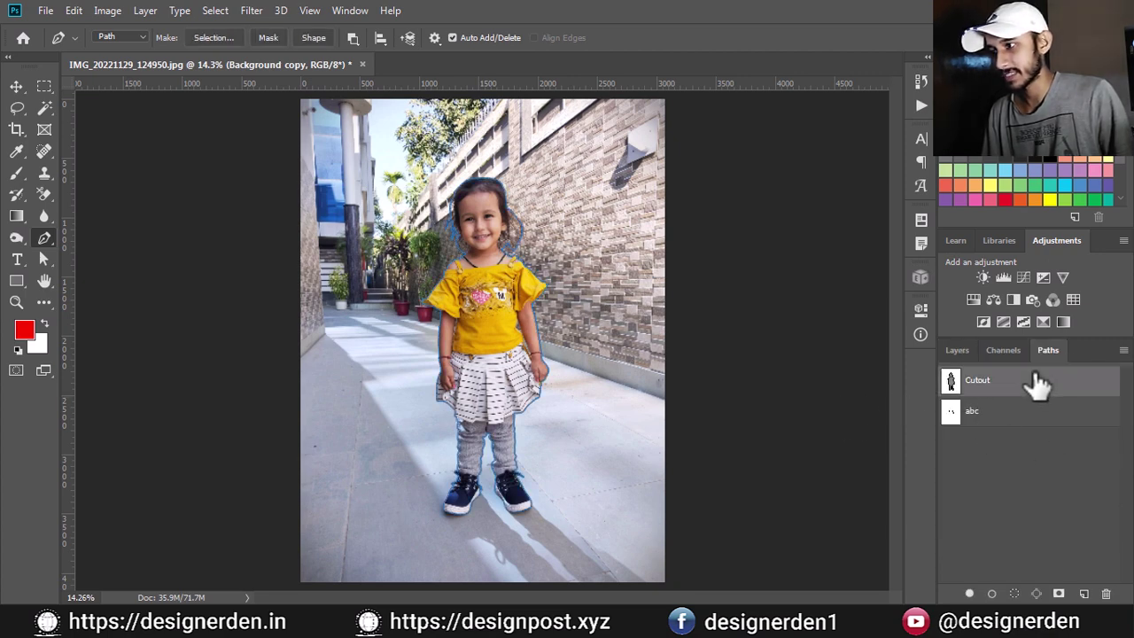
{"action": "left_click", "coordinate": [956, 350]}
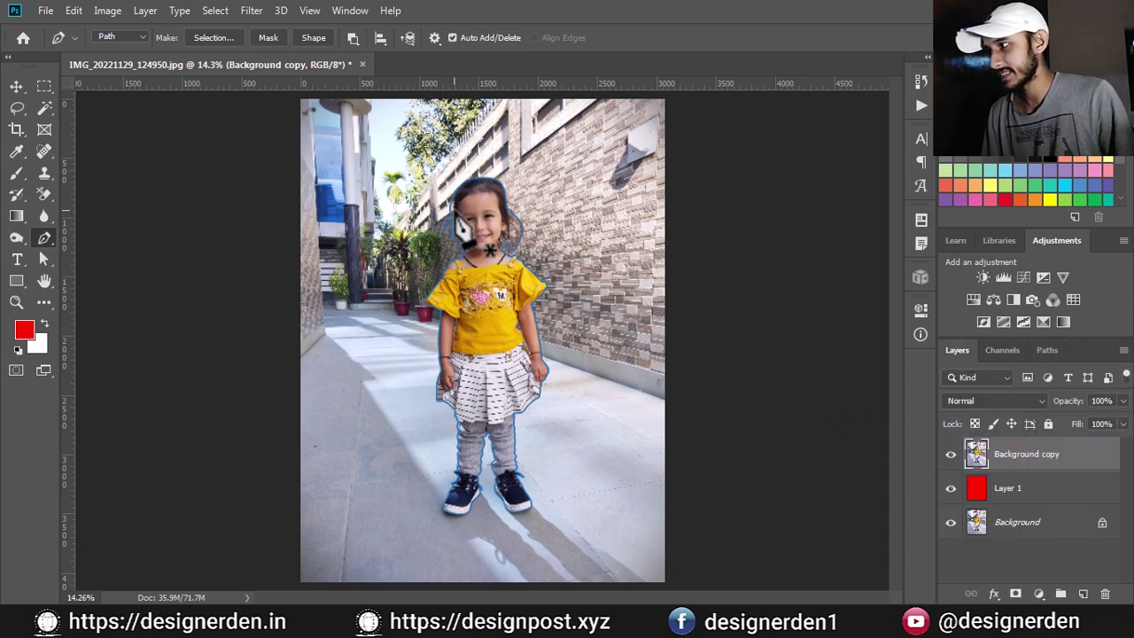
- Make a 0.5-pixel feathered selection from the Cutout path, test-delete the background, then undo
{"action": "right_click", "coordinate": [462, 197]}
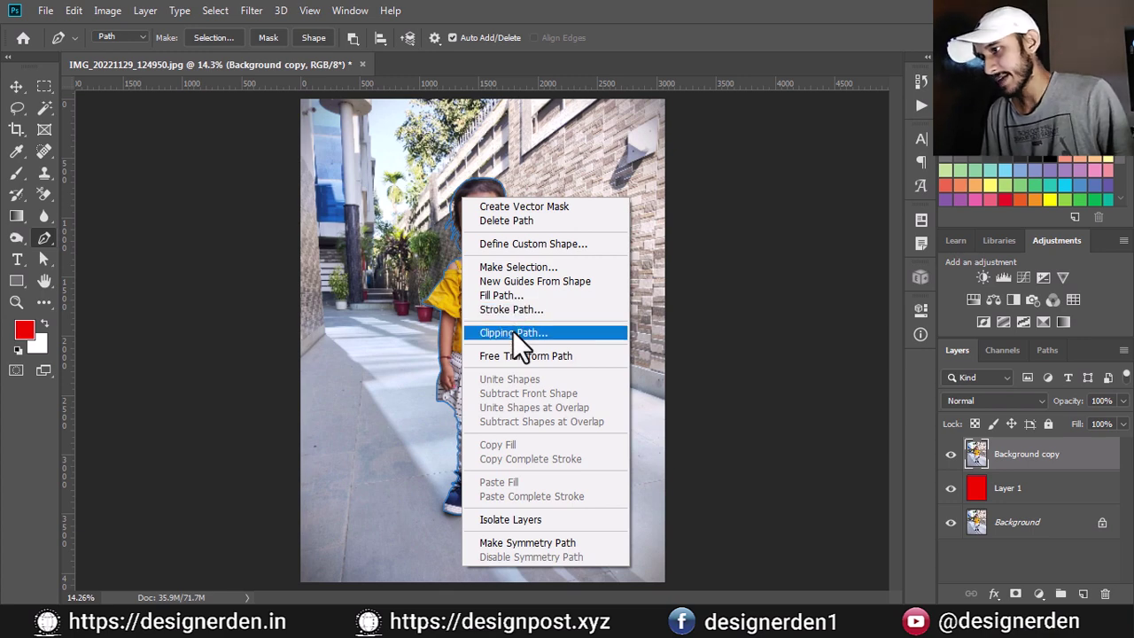
{"action": "left_click", "coordinate": [502, 268]}
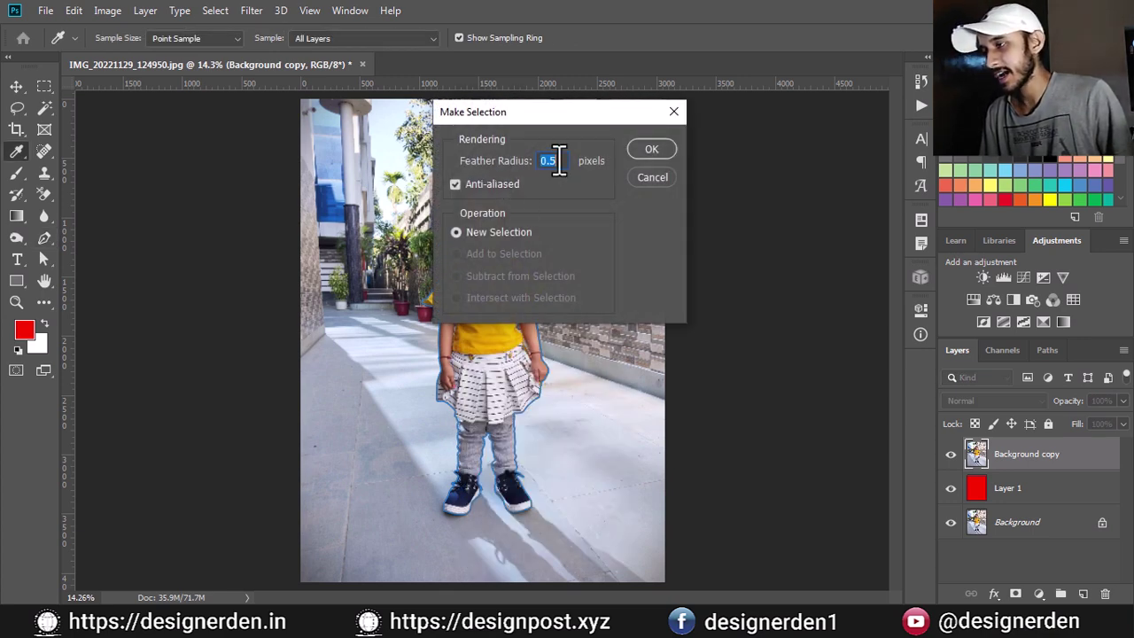
{"action": "left_click", "coordinate": [651, 150]}
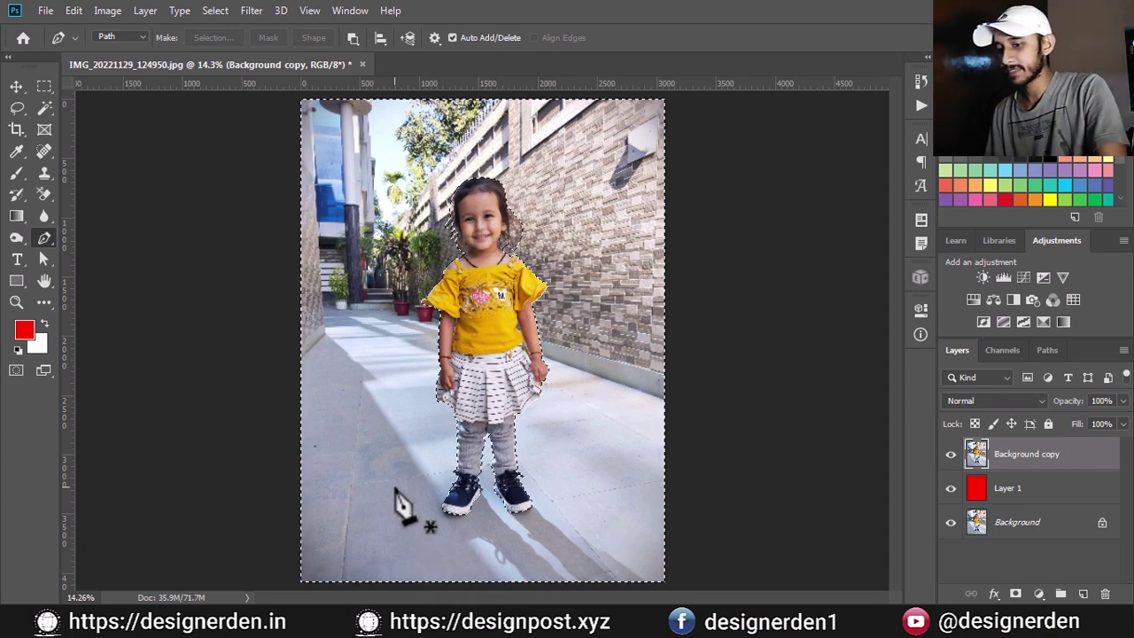
{"action": "key", "text": "Delete"}
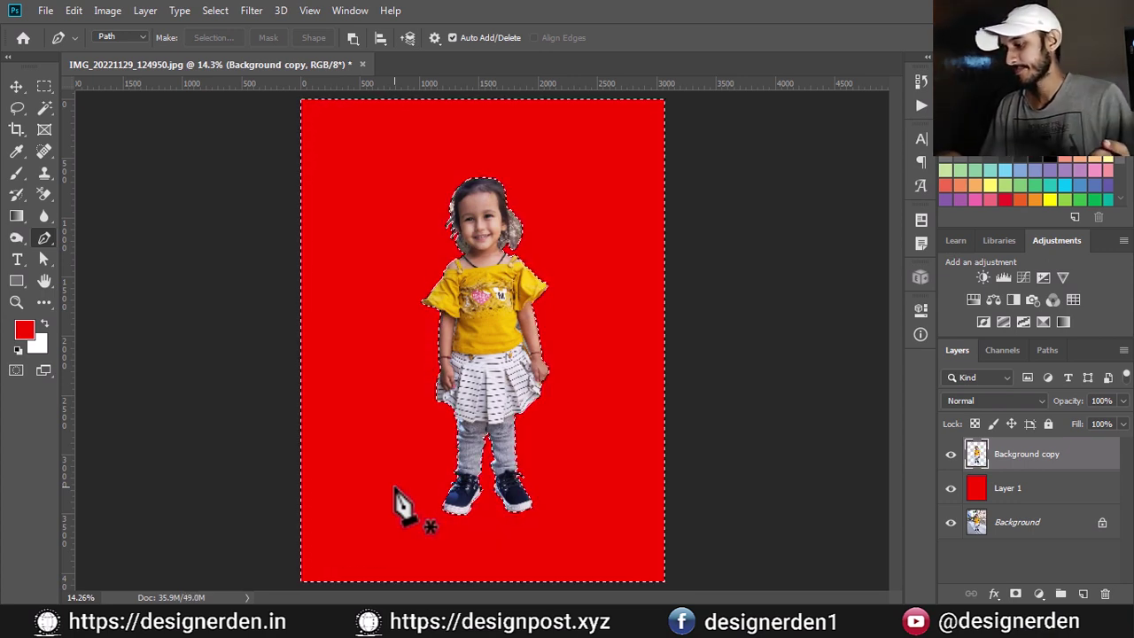
{"action": "key", "text": "ctrl+z"}
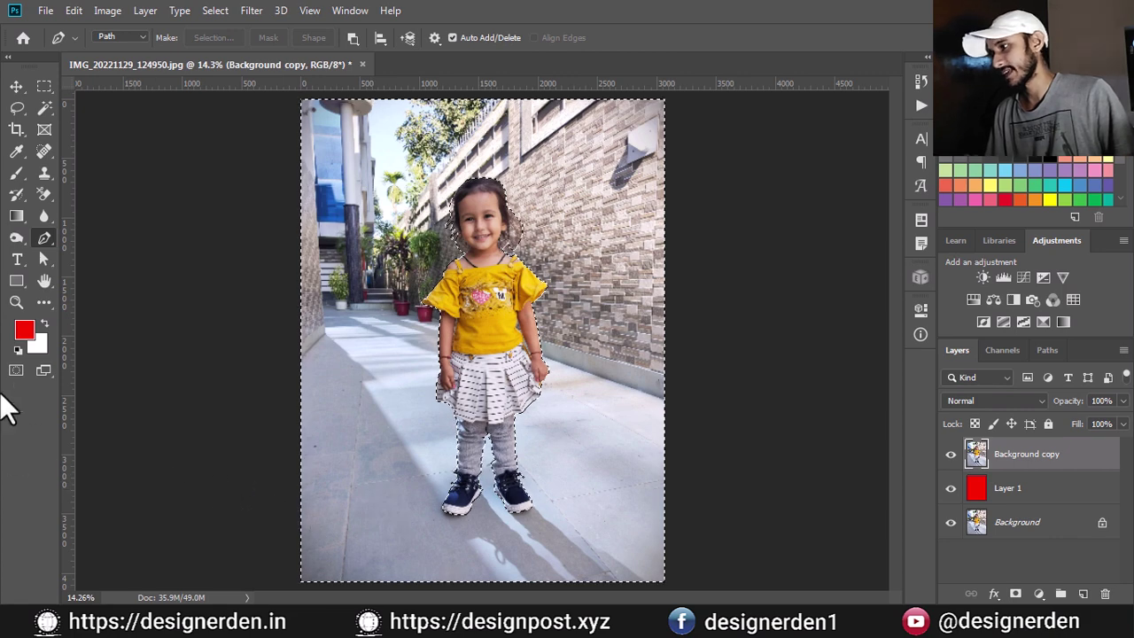
- Erase the photo left of and below the girl with the plain Eraser
{"action": "left_click", "coordinate": [42, 201]}
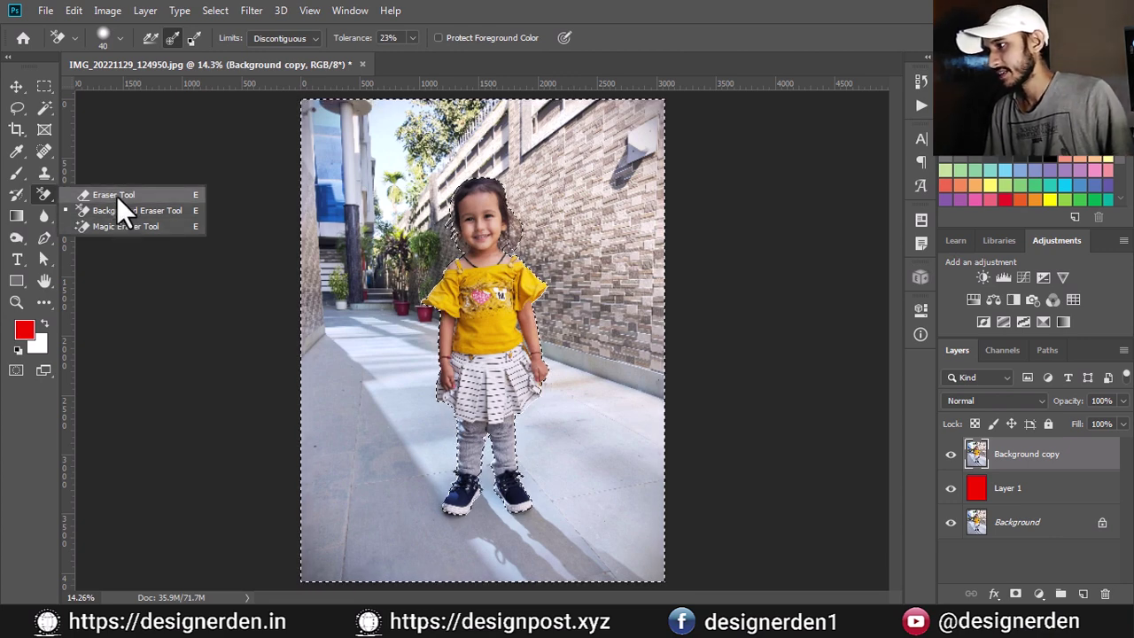
{"action": "left_click", "coordinate": [116, 195]}
{"action": "mouse_move", "coordinate": [377, 211]}
{"action": "left_mouse_down"}
{"action": "mouse_move", "coordinate": [399, 341]}
{"action": "mouse_move", "coordinate": [405, 215]}
{"action": "mouse_move", "coordinate": [456, 203]}
{"action": "mouse_move", "coordinate": [456, 265]}
{"action": "mouse_move", "coordinate": [423, 483]}
{"action": "mouse_move", "coordinate": [405, 329]}
{"action": "mouse_move", "coordinate": [443, 532]}
{"action": "mouse_move", "coordinate": [359, 346]}
{"action": "mouse_move", "coordinate": [362, 544]}
{"action": "mouse_move", "coordinate": [388, 410]}
{"action": "mouse_move", "coordinate": [398, 562]}
{"action": "mouse_move", "coordinate": [748, 518]}
{"action": "mouse_move", "coordinate": [435, 527]}
{"action": "mouse_move", "coordinate": [497, 527]}
{"action": "left_mouse_up"}
- Erase the brick wall, trees, sky and pavement areas with the Magic Eraser
{"action": "right_click", "coordinate": [53, 196]}
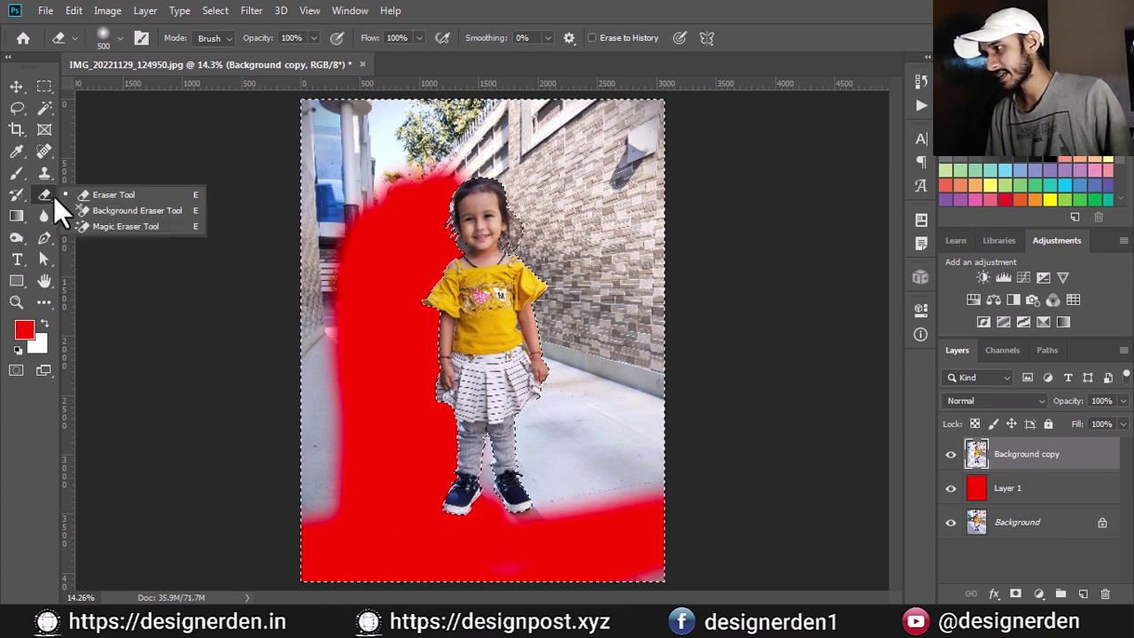
{"action": "left_click", "coordinate": [92, 229]}
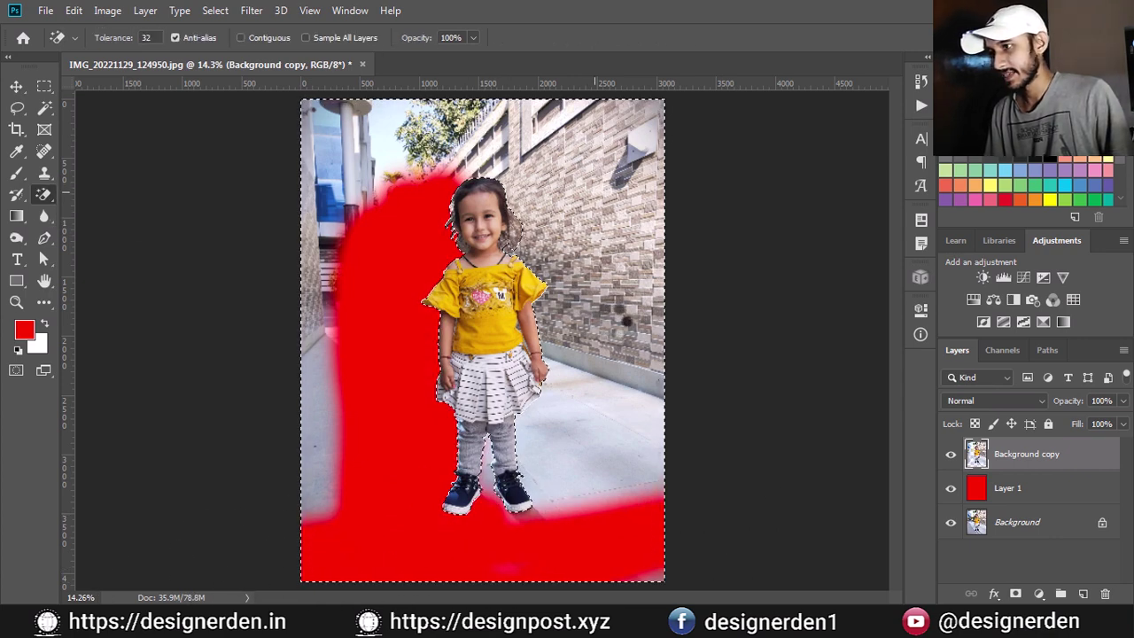
{"action": "left_click", "coordinate": [610, 173]}
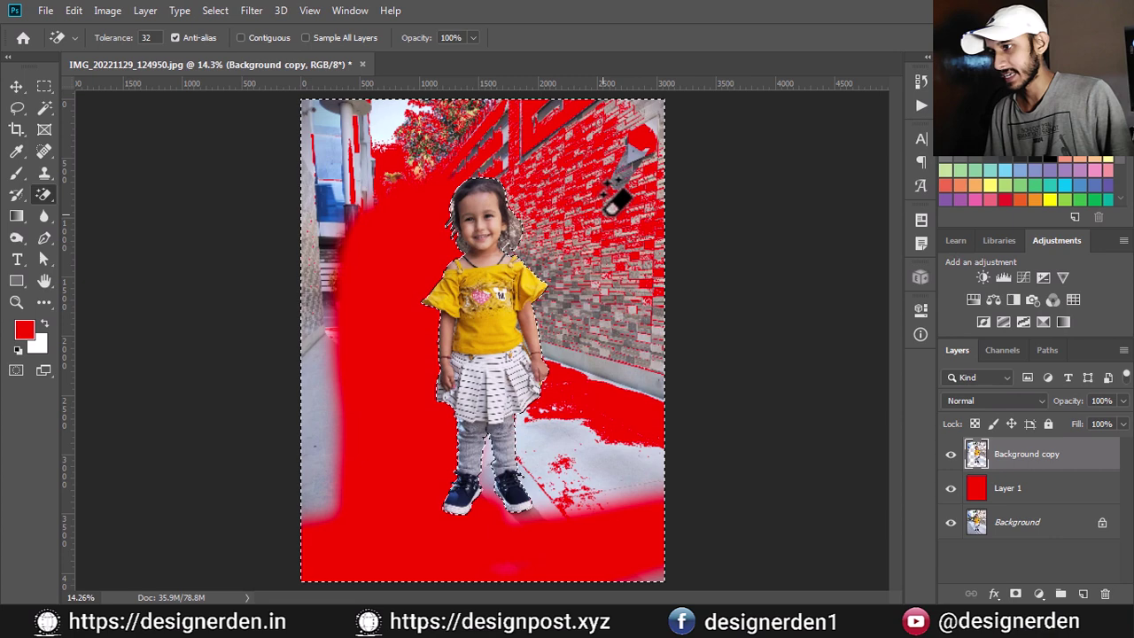
{"action": "left_click", "coordinate": [599, 268]}
{"action": "left_click", "coordinate": [341, 129]}
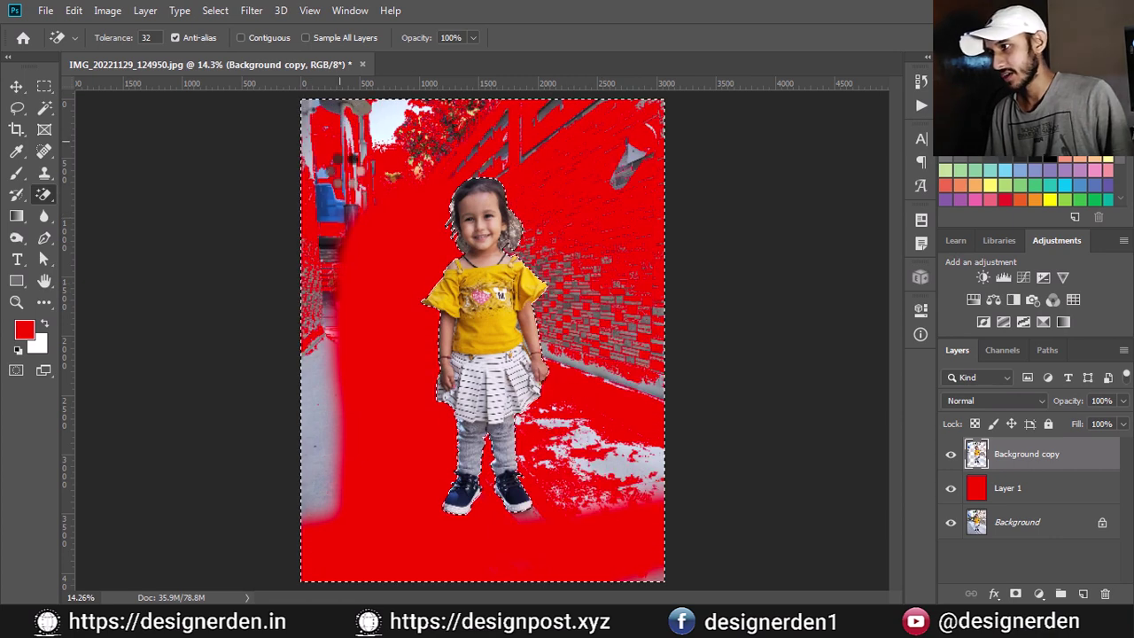
{"action": "left_click", "coordinate": [387, 101]}
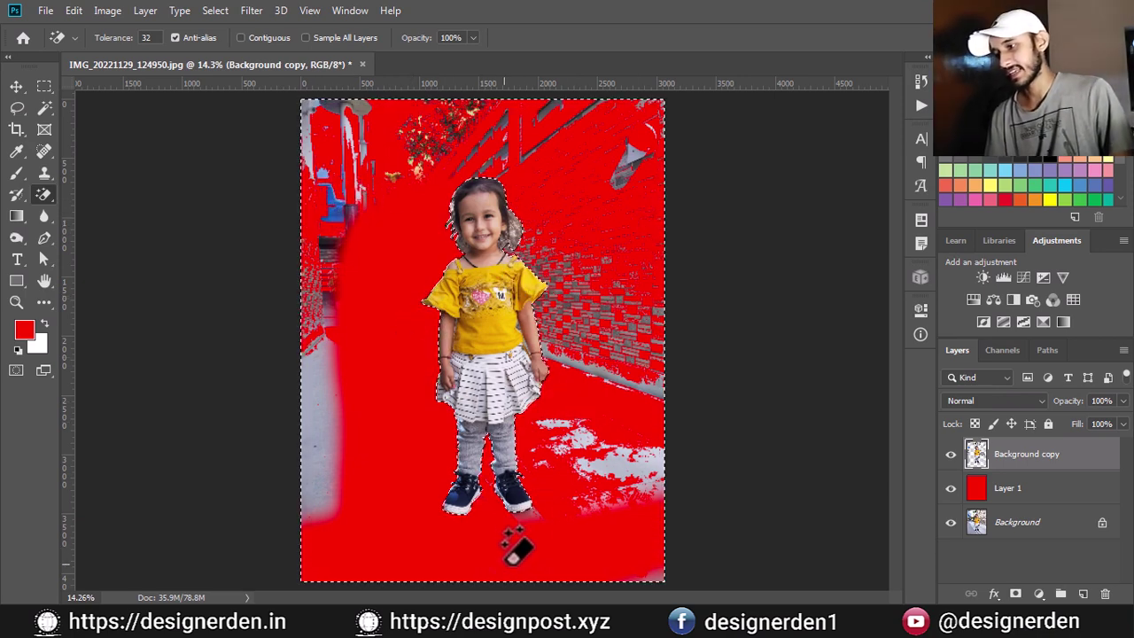
{"action": "left_click", "coordinate": [534, 494]}
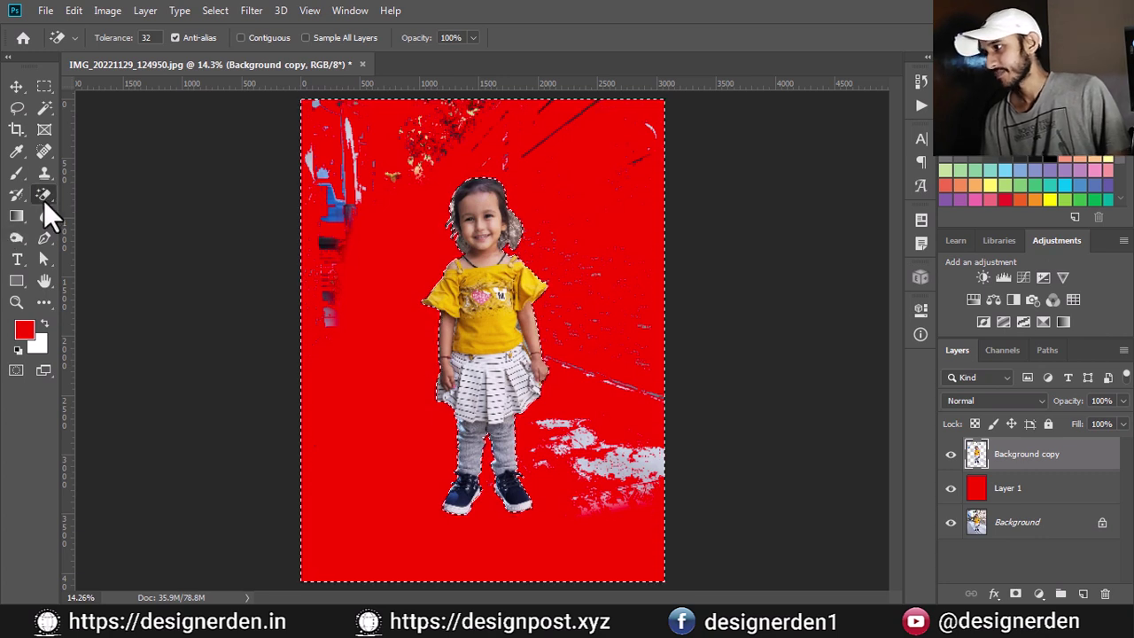
{"action": "right_click", "coordinate": [44, 198]}
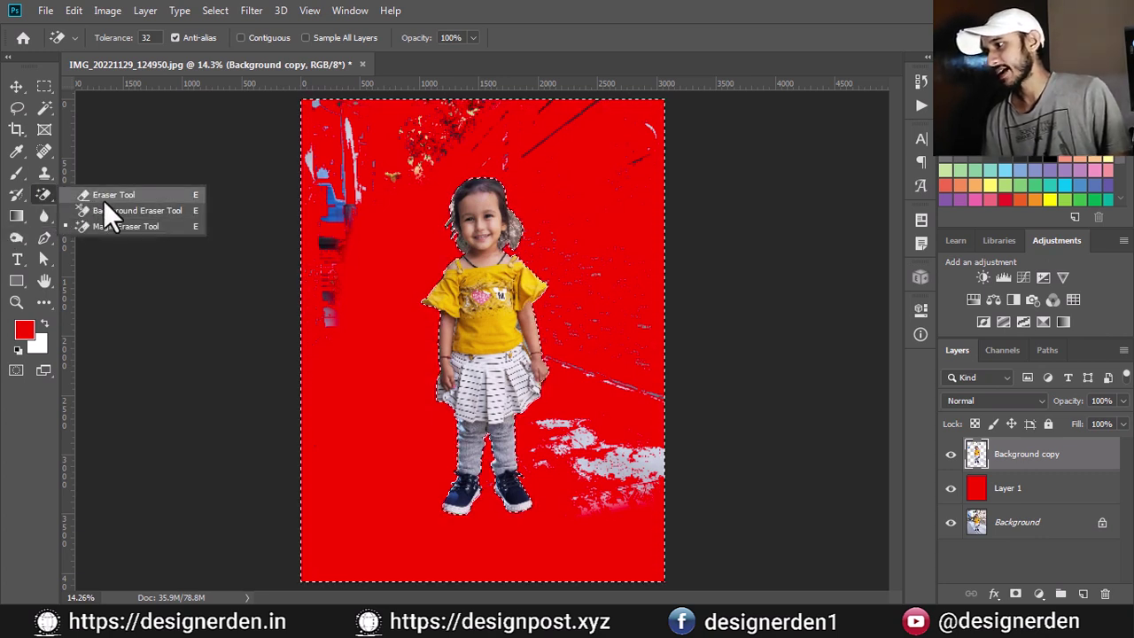
- Erase the white-grey patch at lower right with an enlarged Background Eraser
{"action": "left_click", "coordinate": [115, 214]}
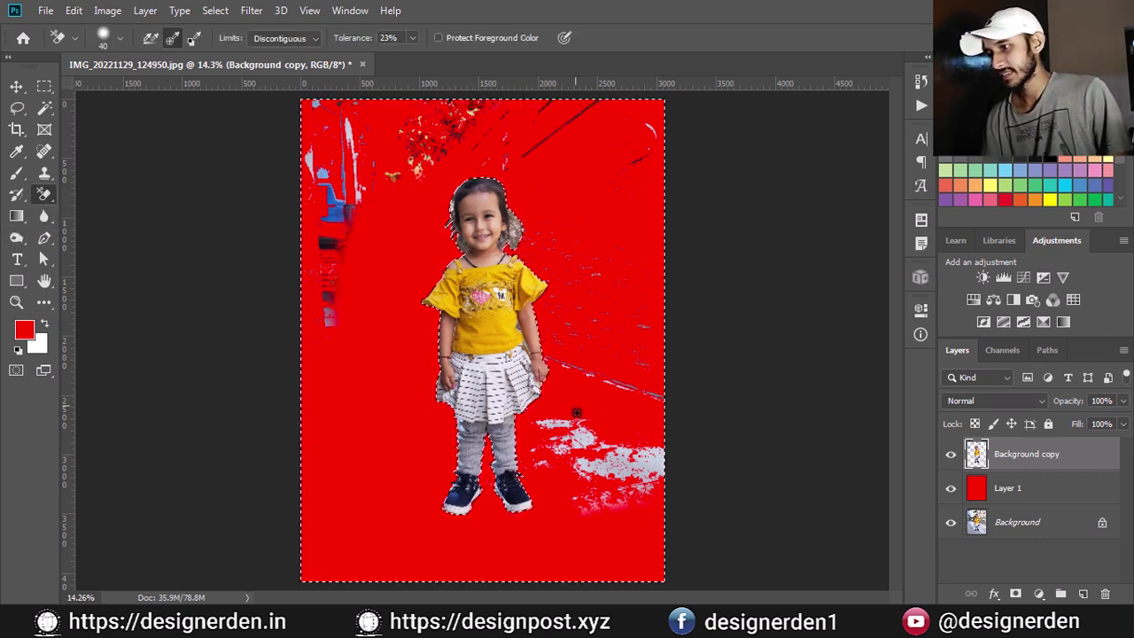
{"action": "key", "text": "bracketright"}
{"action": "key", "text": "bracketright"}
{"action": "key", "text": "bracketright"}
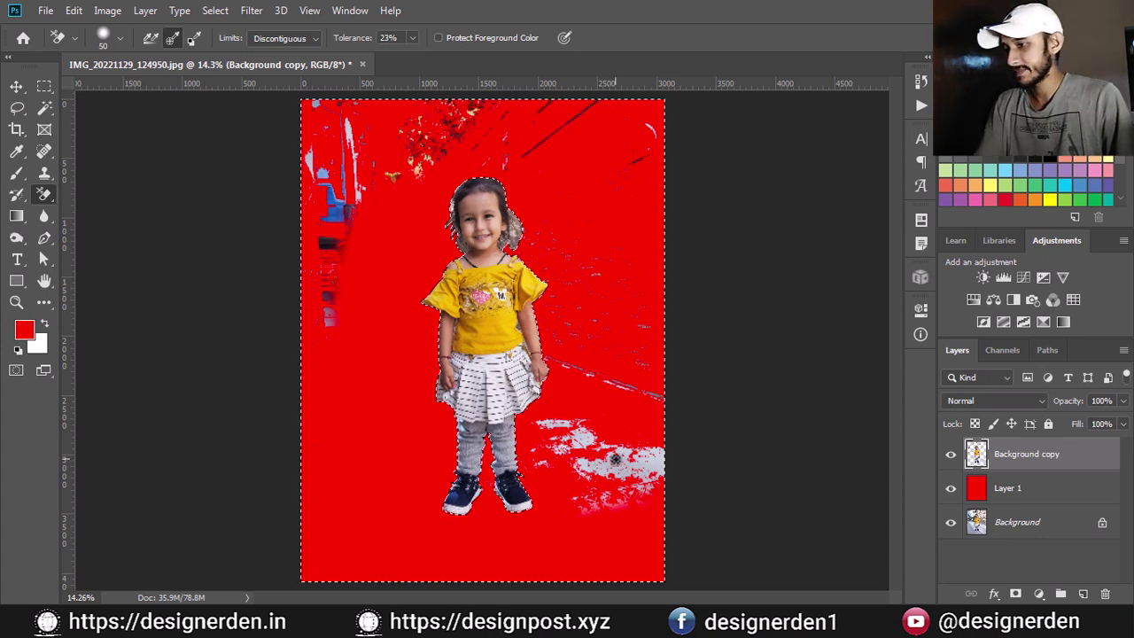
{"action": "key", "text": "bracketright"}
{"action": "key", "text": "bracketright"}
{"action": "key", "text": "bracketright"}
{"action": "mouse_move", "coordinate": [614, 458]}
{"action": "left_mouse_down"}
{"action": "mouse_move", "coordinate": [643, 506]}
{"action": "mouse_move", "coordinate": [615, 456]}
{"action": "mouse_move", "coordinate": [653, 398]}
{"action": "mouse_move", "coordinate": [641, 457]}
{"action": "mouse_move", "coordinate": [656, 463]}
{"action": "left_mouse_up"}
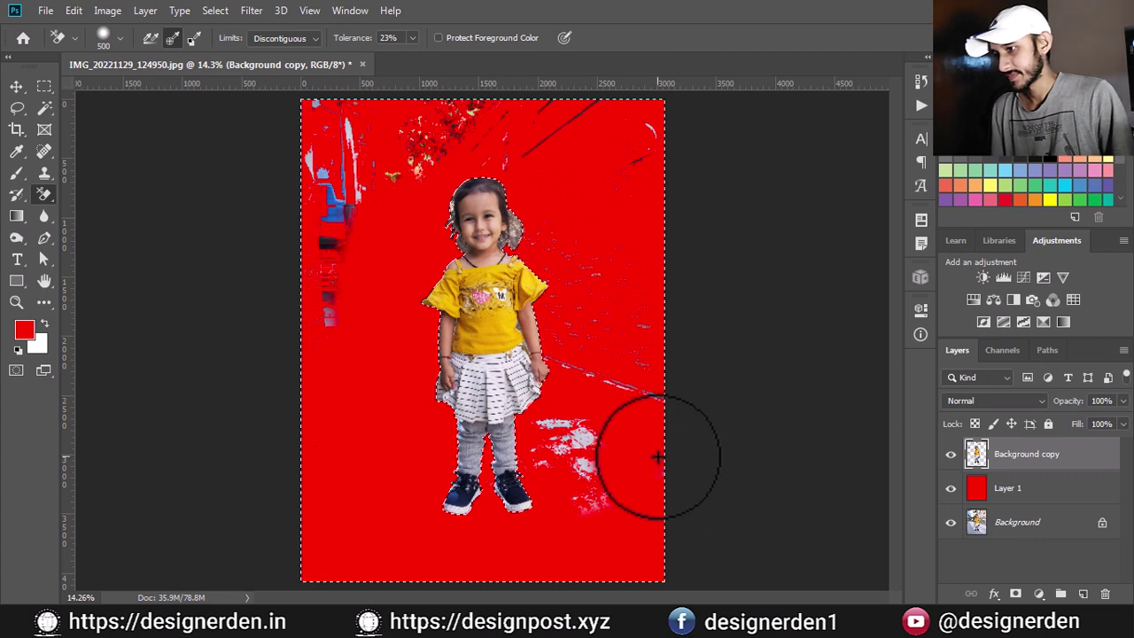
- Brush away the patch below the leg and the white streaks and specks with the Eraser
{"action": "right_click", "coordinate": [40, 192]}
{"action": "left_click", "coordinate": [121, 196]}
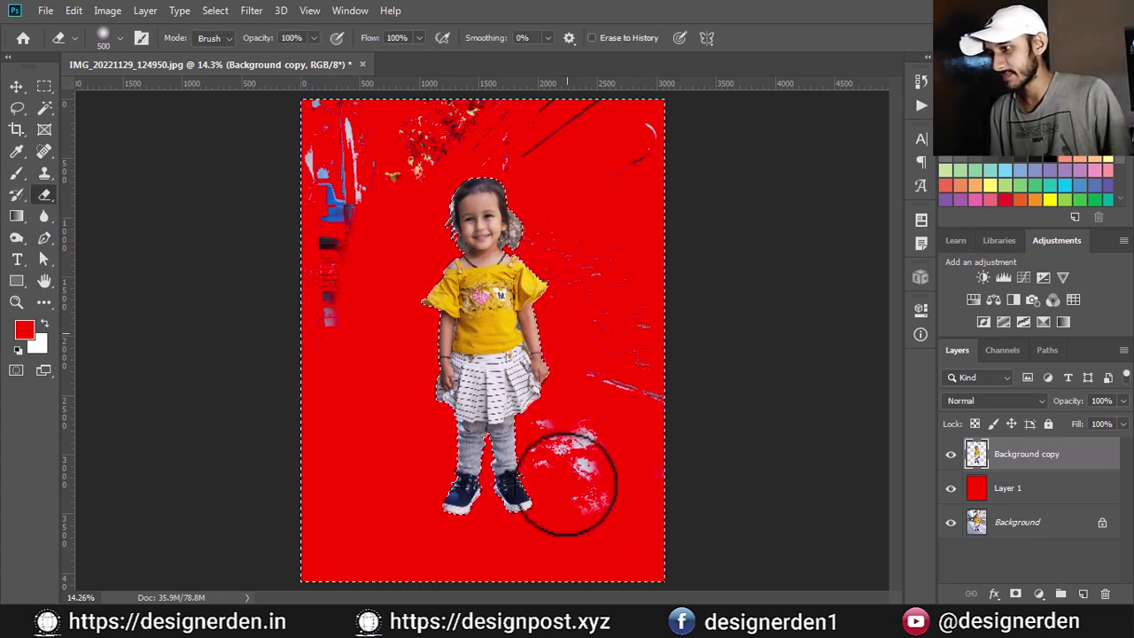
{"action": "left_click_drag", "start_coordinate": [567, 484], "coordinate": [519, 380]}
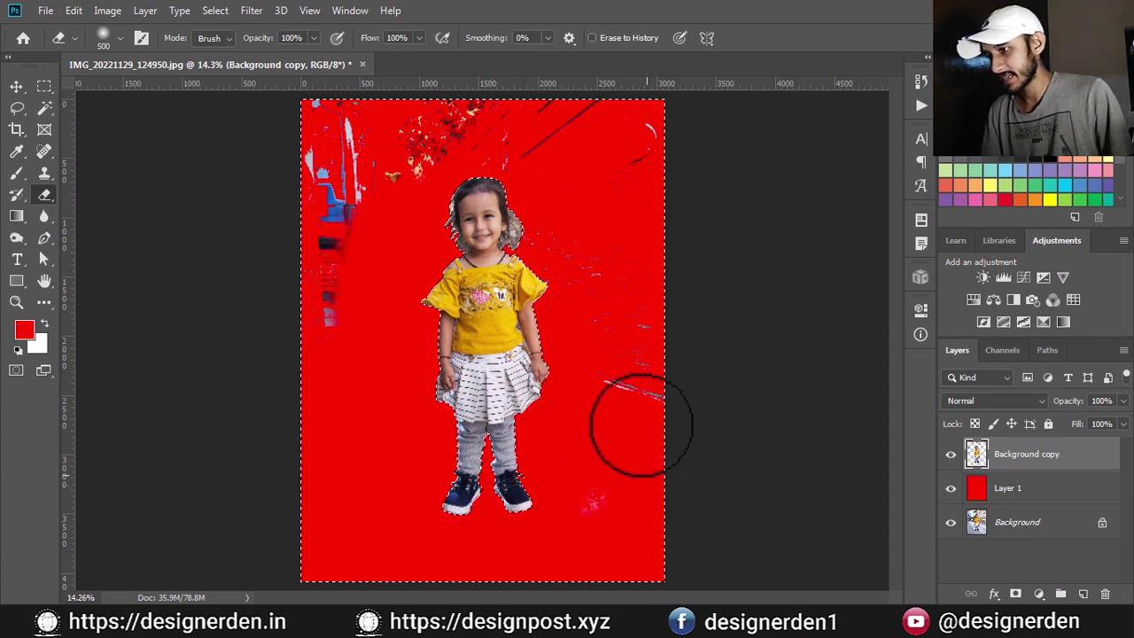
{"action": "mouse_move", "coordinate": [641, 425]}
{"action": "left_mouse_down"}
{"action": "mouse_move", "coordinate": [577, 505]}
{"action": "mouse_move", "coordinate": [662, 375]}
{"action": "mouse_move", "coordinate": [552, 342]}
{"action": "mouse_move", "coordinate": [539, 256]}
{"action": "mouse_move", "coordinate": [411, 268]}
{"action": "mouse_move", "coordinate": [360, 202]}
{"action": "mouse_move", "coordinate": [435, 142]}
{"action": "mouse_move", "coordinate": [410, 151]}
{"action": "mouse_move", "coordinate": [446, 116]}
{"action": "left_mouse_up"}
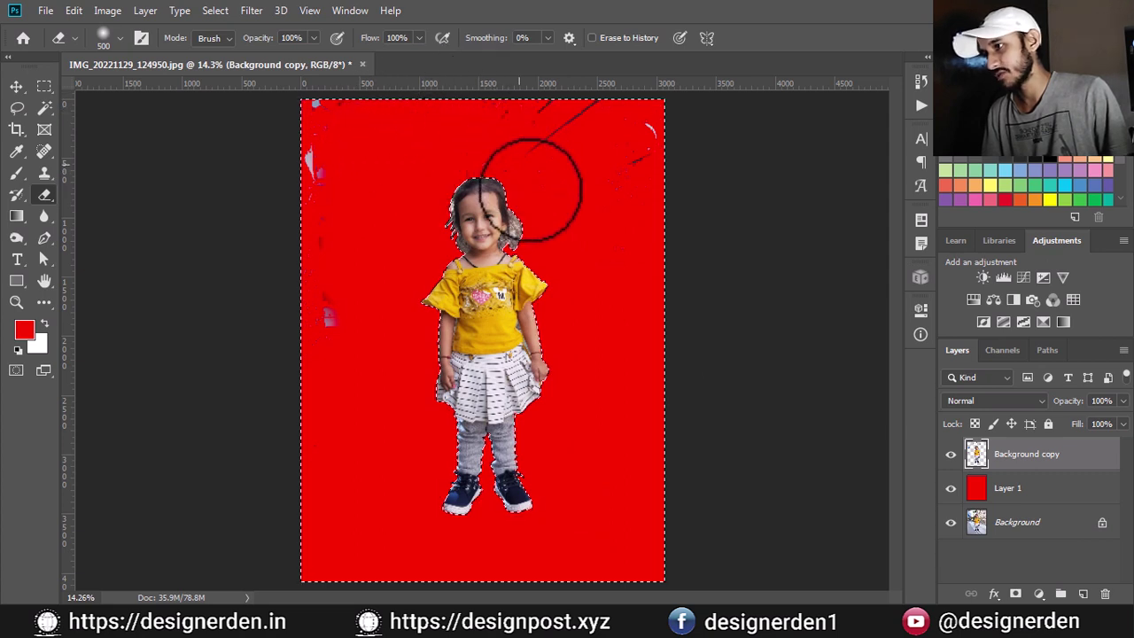
{"action": "left_click_drag", "start_coordinate": [443, 157], "coordinate": [600, 127]}
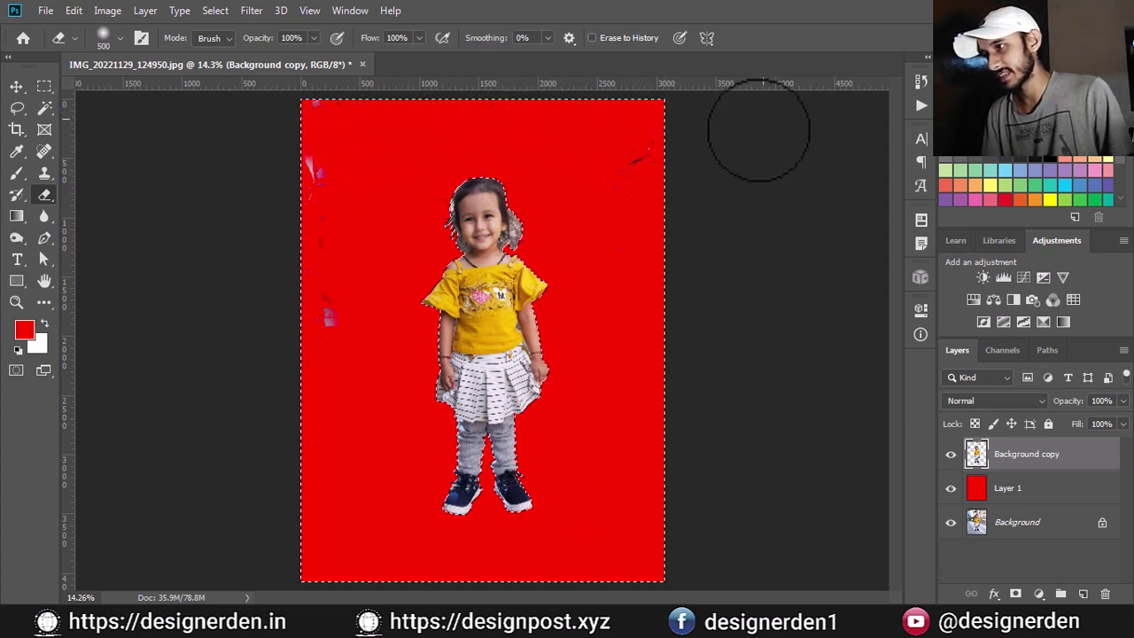
{"action": "left_click_drag", "start_coordinate": [758, 130], "coordinate": [632, 177]}
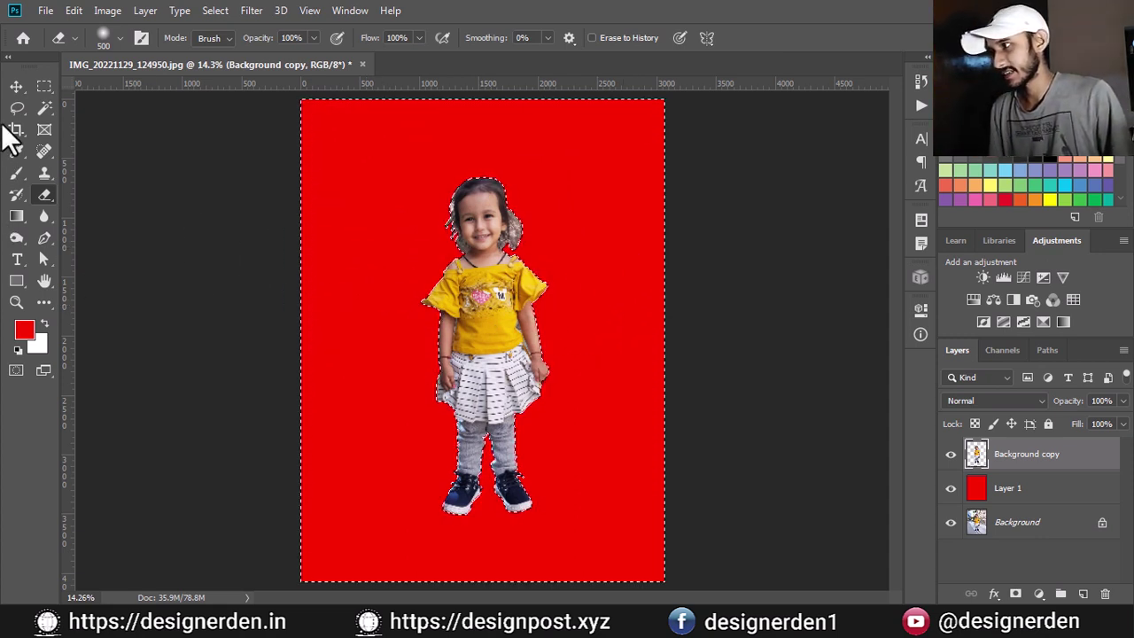
{"action": "left_click", "coordinate": [16, 86]}
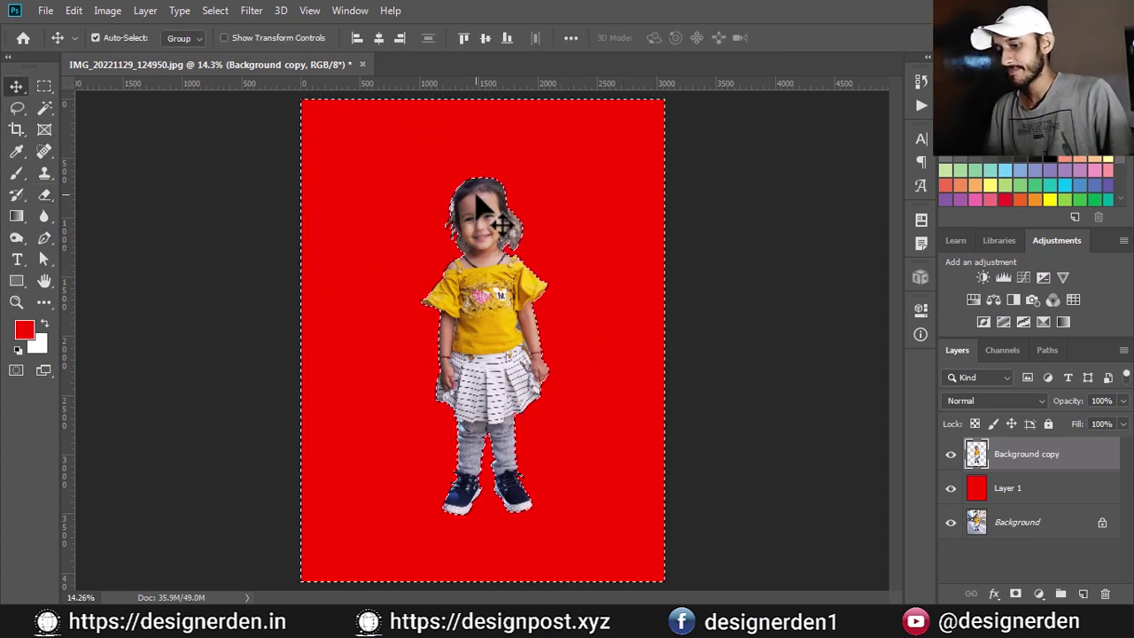
- Zoom in on the girl, drop the selection, and display the saved abc path
{"action": "key", "text": "ctrl+plus"}
{"action": "key", "text": "ctrl+plus"}
{"action": "key", "text": "ctrl+plus"}
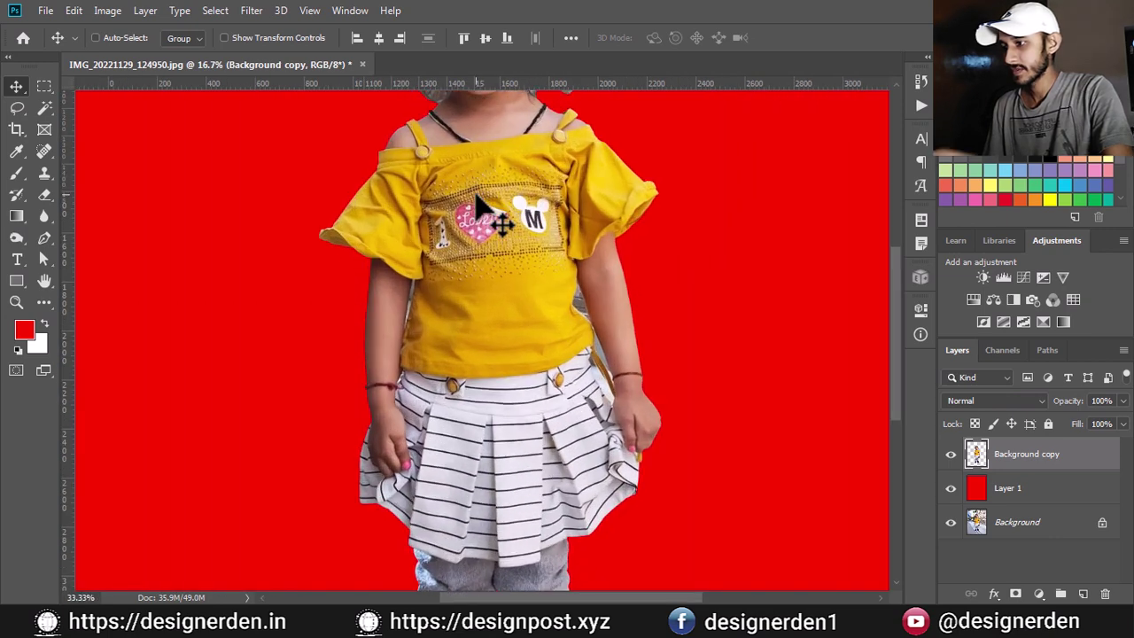
{"action": "key", "text": "ctrl+plus"}
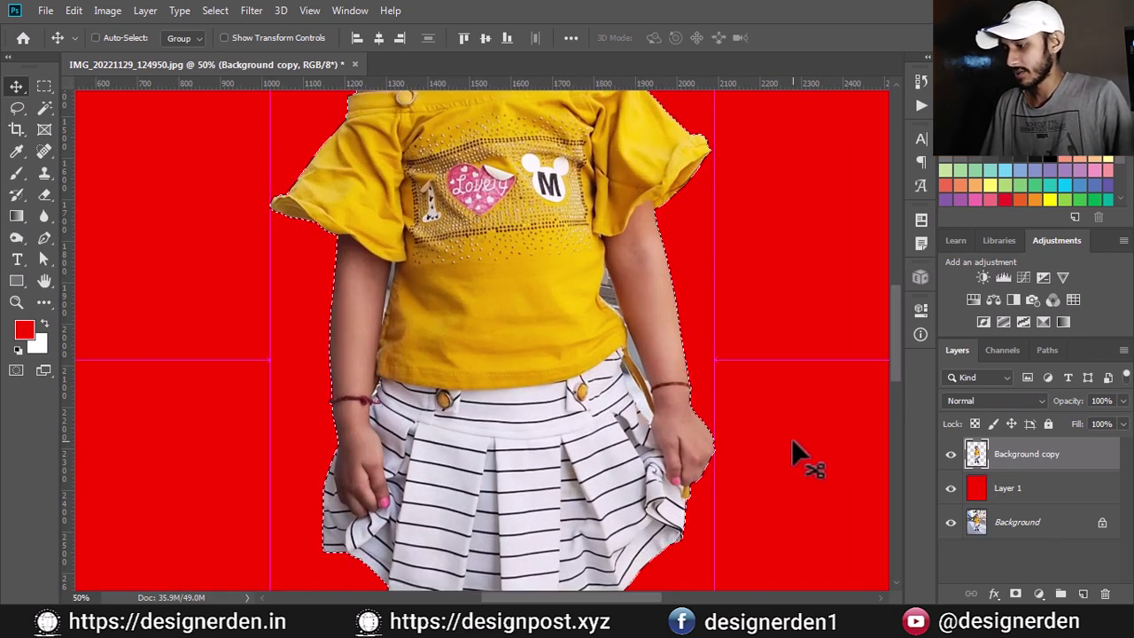
{"action": "key", "text": "ctrl+d"}
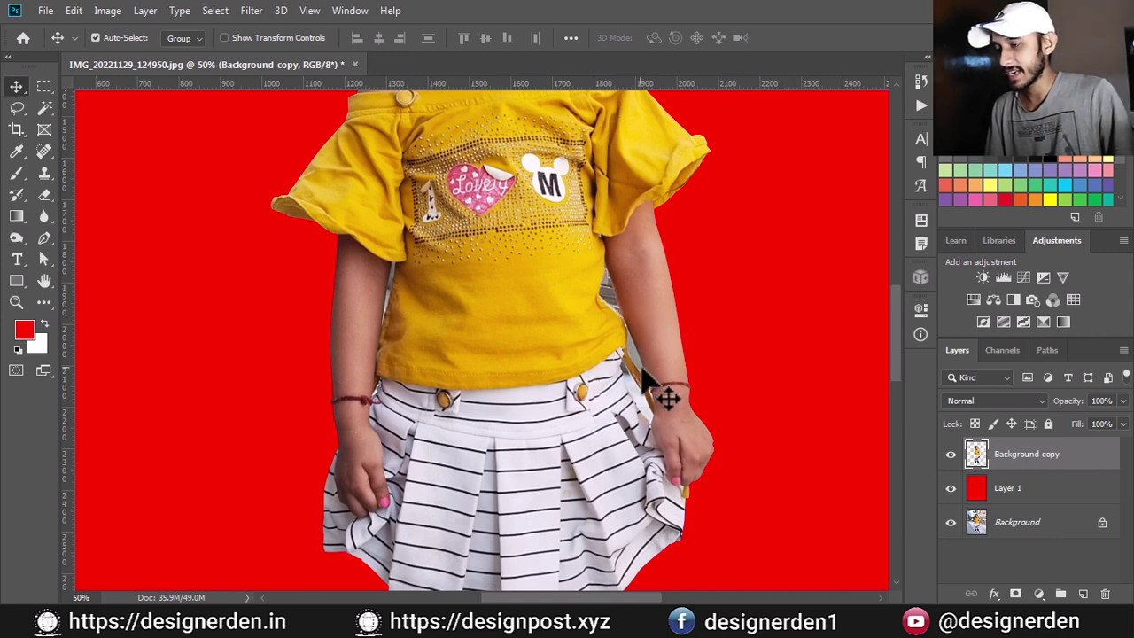
{"action": "left_click", "coordinate": [1051, 354]}
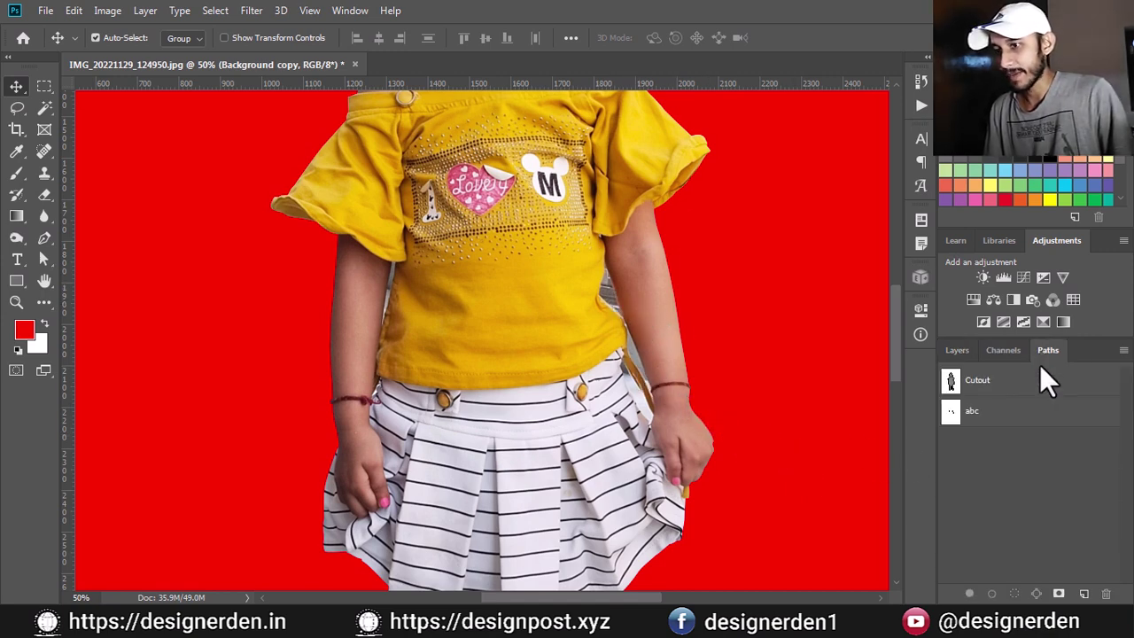
{"action": "left_click", "coordinate": [986, 415]}
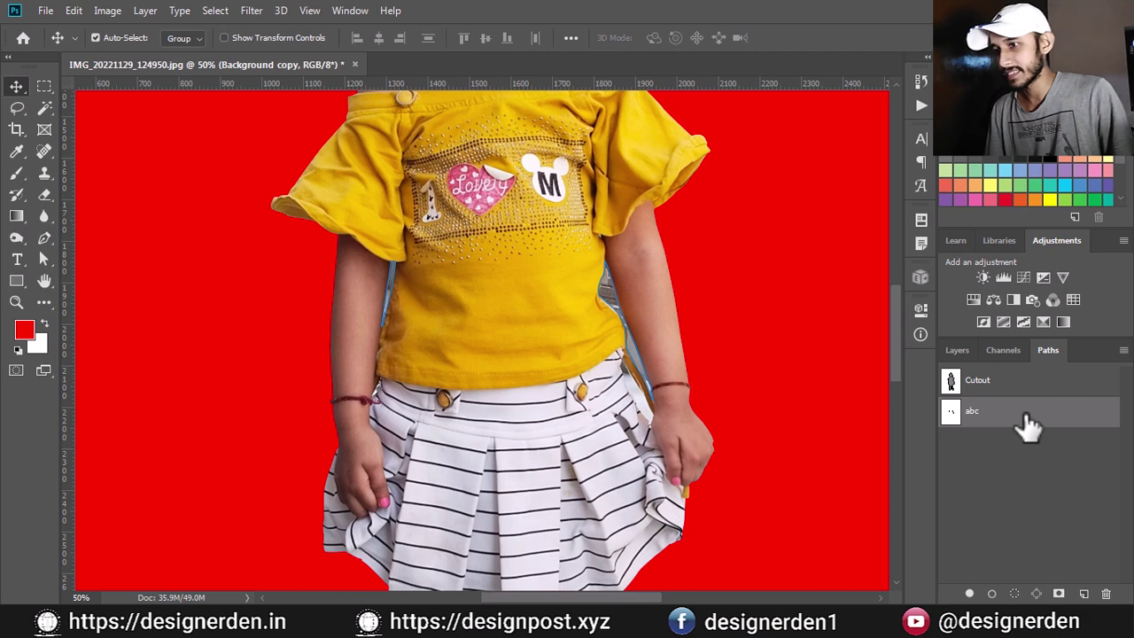
{"action": "left_click", "coordinate": [45, 239]}
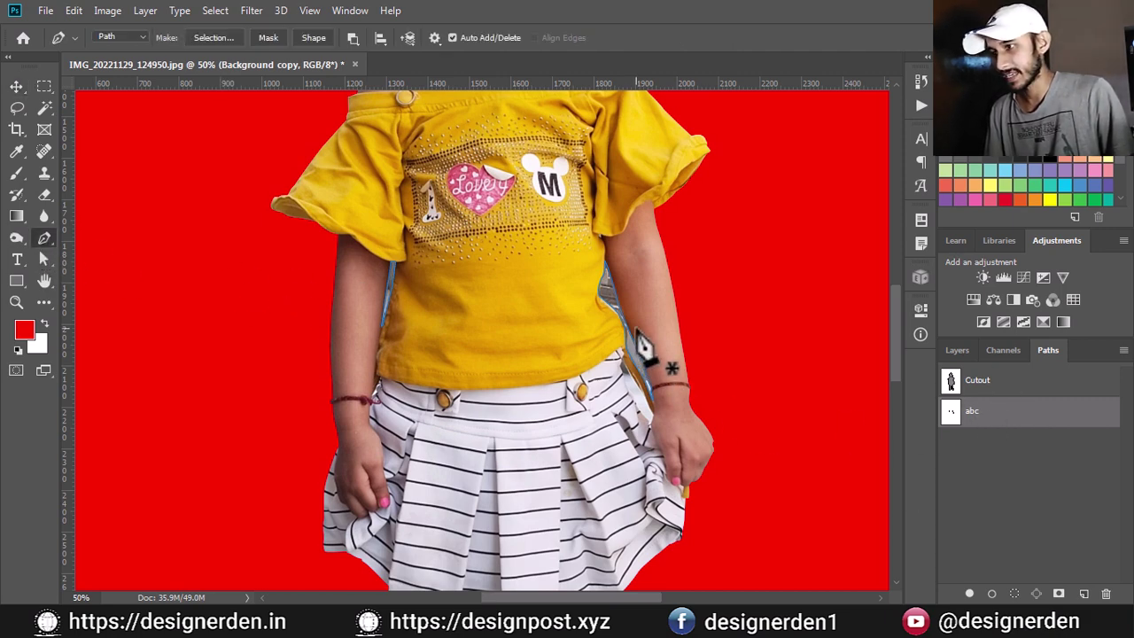
- Convert the abc path into a 0.5-pixel feathered selection and check it in Quick Mask
{"action": "right_click", "coordinate": [610, 296]}
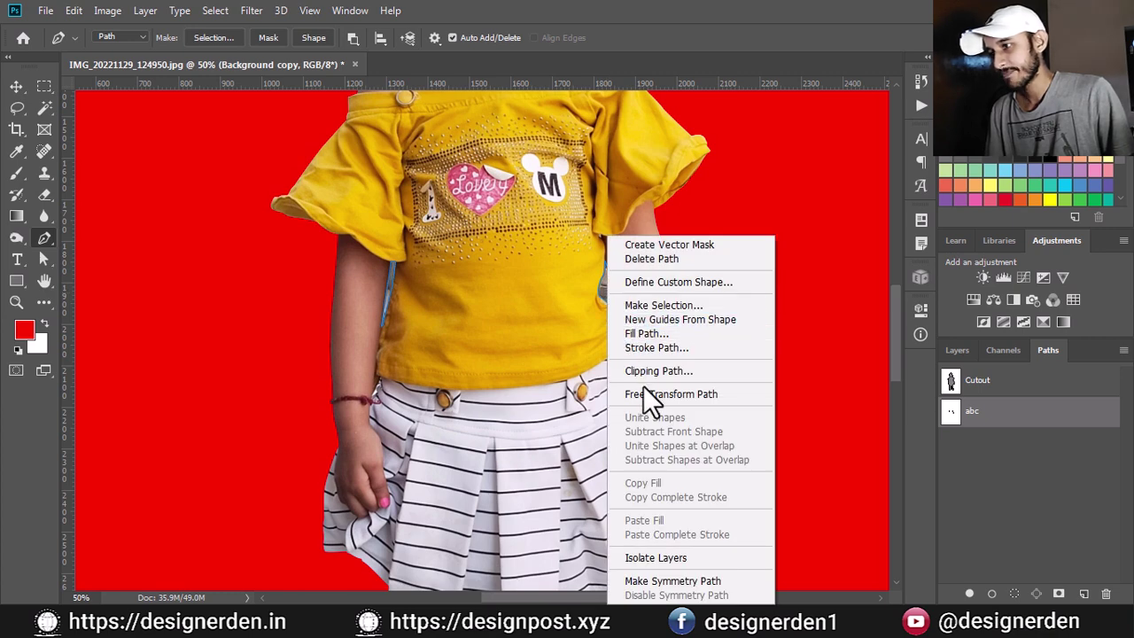
{"action": "left_click", "coordinate": [650, 307]}
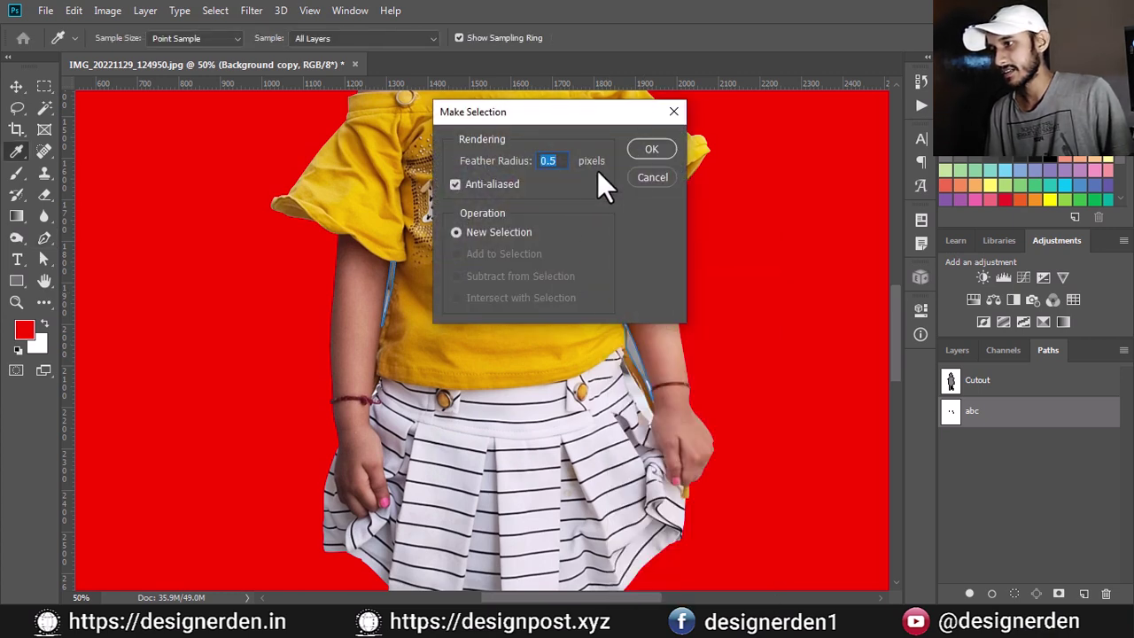
{"action": "left_click", "coordinate": [651, 150]}
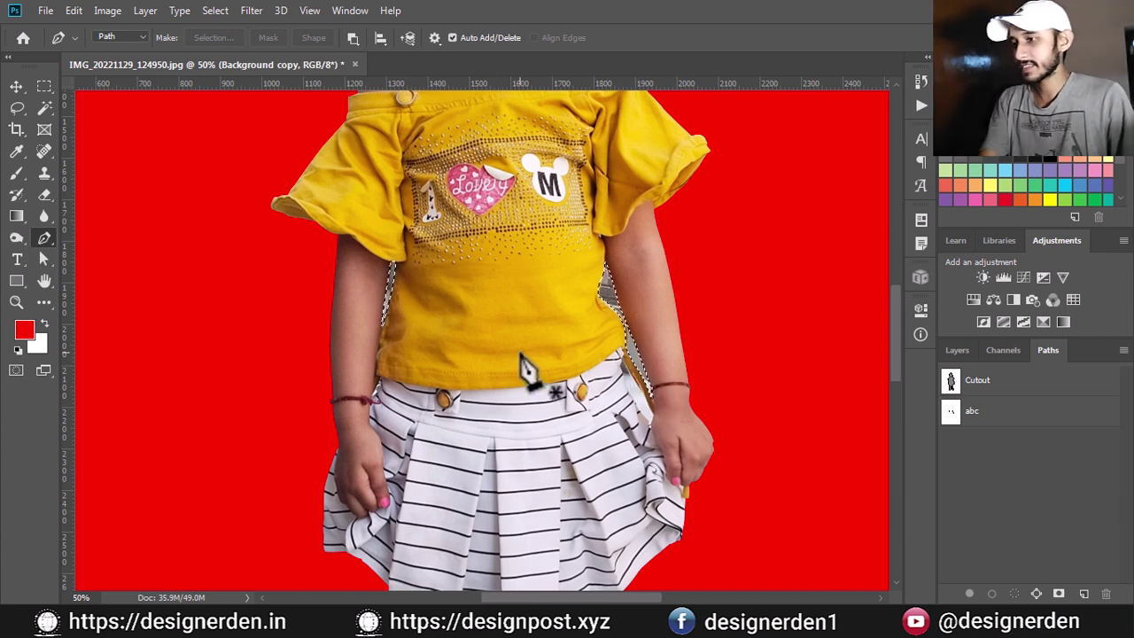
{"action": "key", "text": "q"}
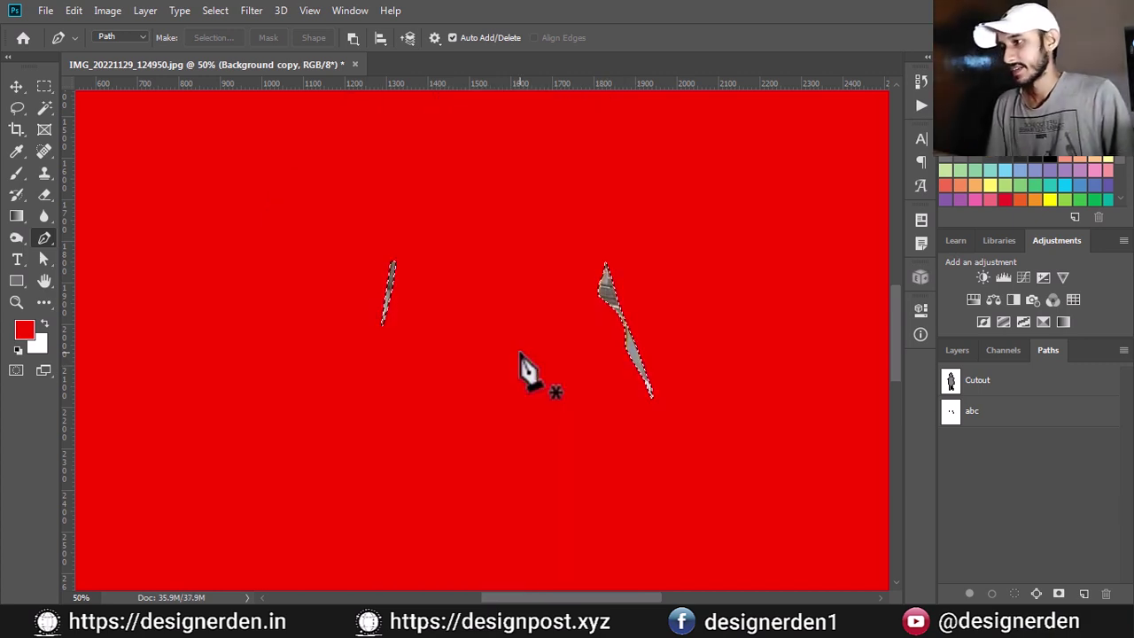
{"action": "key", "text": "q"}
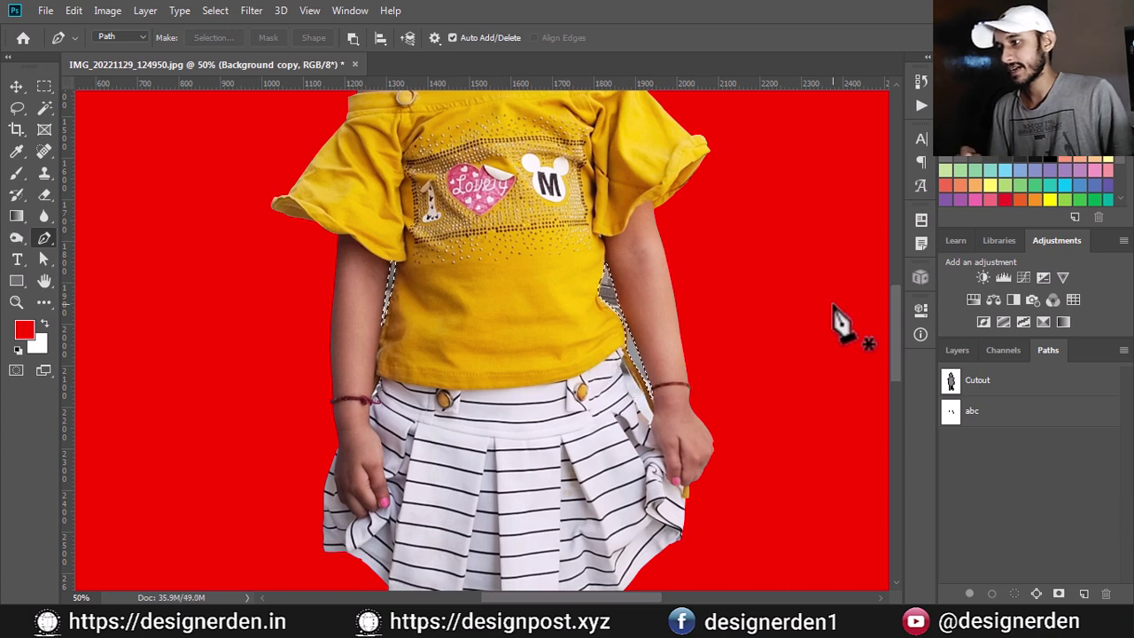
{"action": "left_click", "coordinate": [958, 350]}
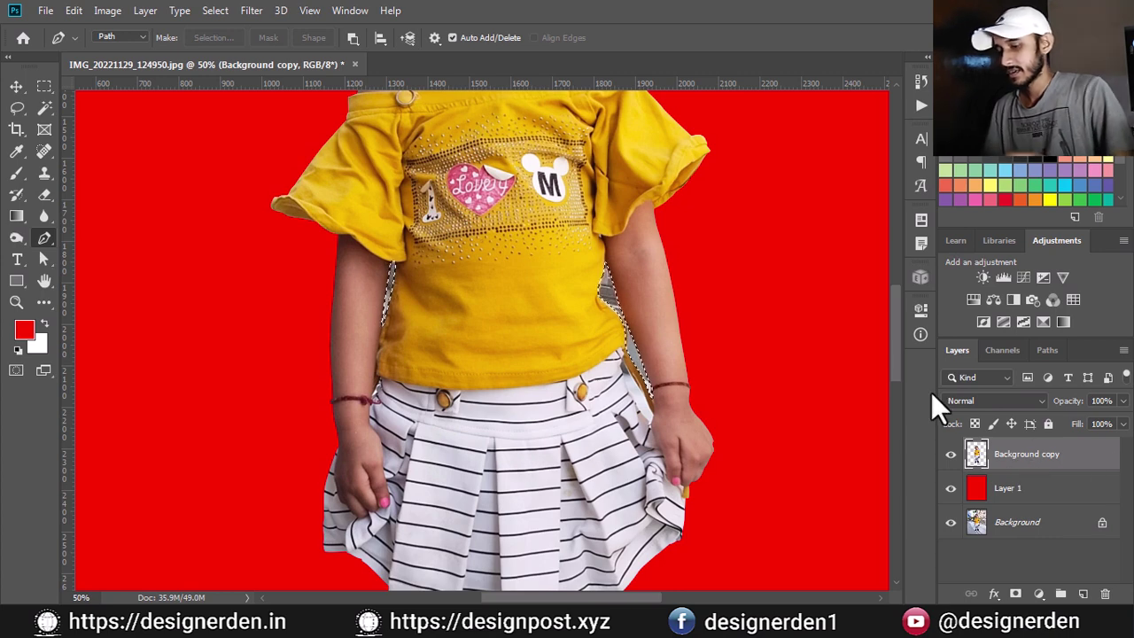
{"action": "key", "text": "ctrl+0"}
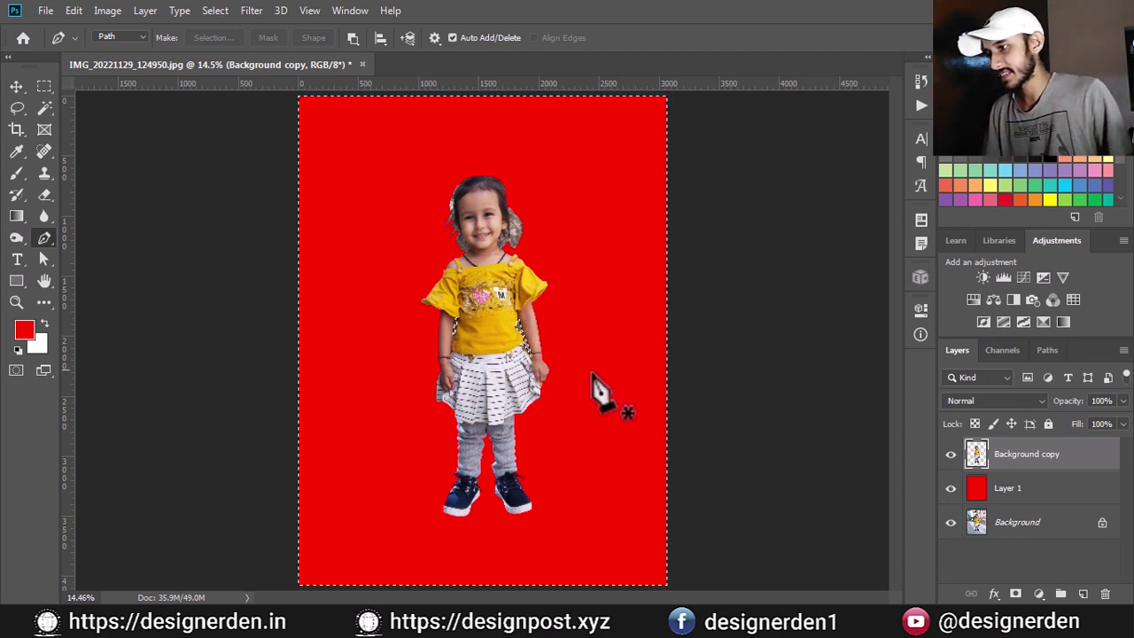
{"action": "key", "text": "ctrl+d"}
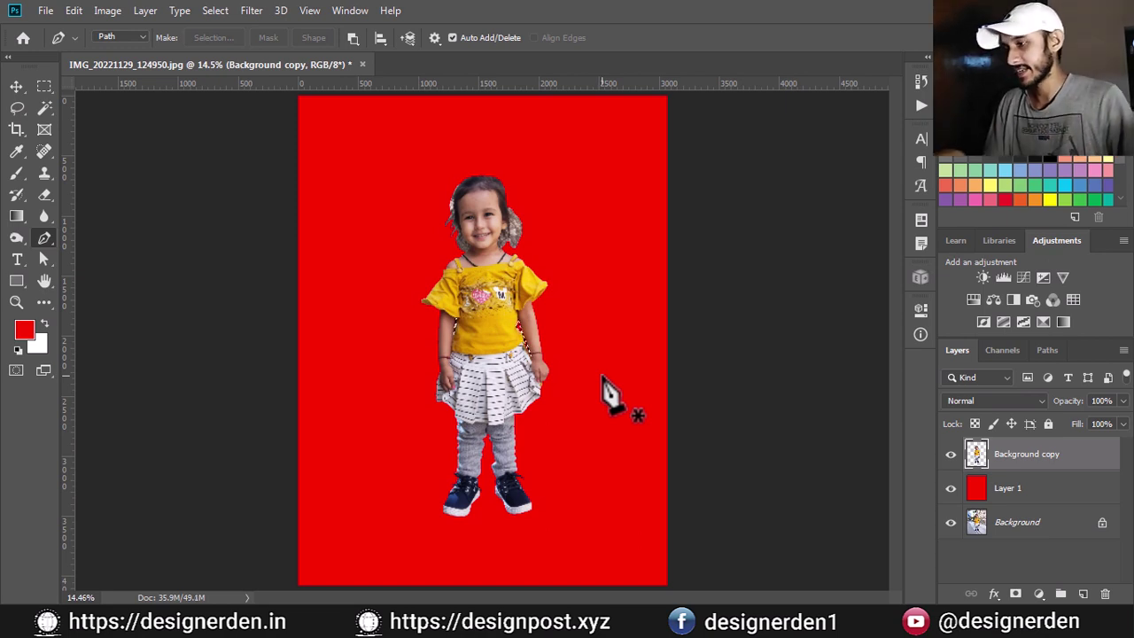
{"action": "scroll", "coordinate": [610, 395], "scroll_direction": "up", "scroll_amount": 1}
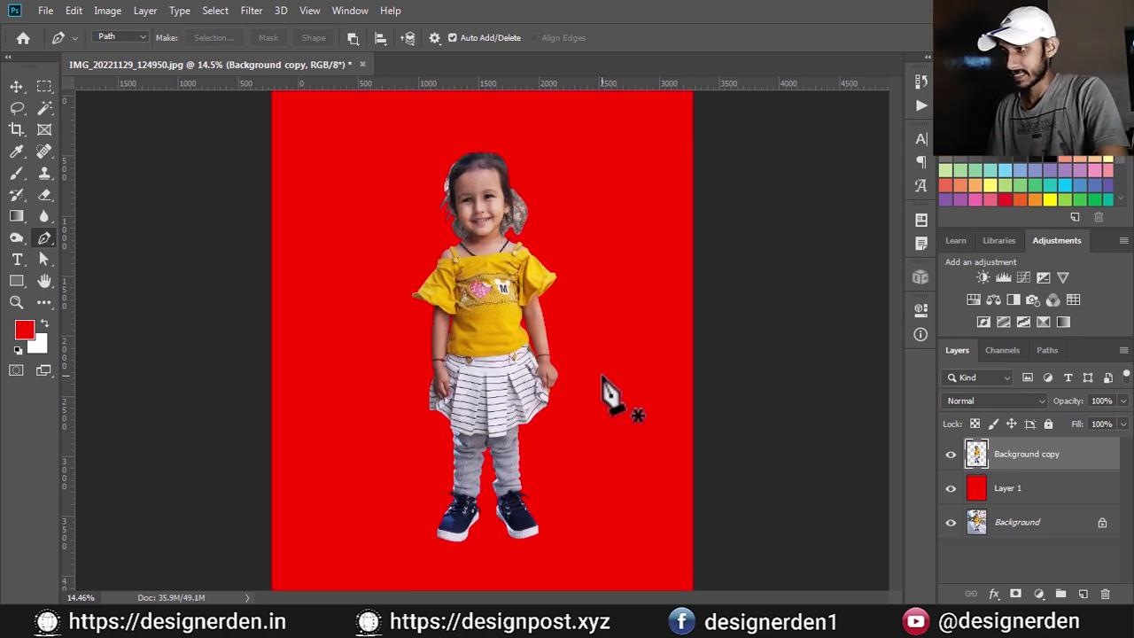
{"action": "scroll", "coordinate": [608, 393], "scroll_direction": "up", "scroll_amount": 2}
{"action": "scroll", "coordinate": [590, 397], "scroll_direction": "up", "scroll_amount": 1}
{"action": "scroll", "coordinate": [615, 405], "scroll_direction": "up", "scroll_amount": 1}
{"action": "scroll", "coordinate": [609, 393], "scroll_direction": "up", "scroll_amount": 1}
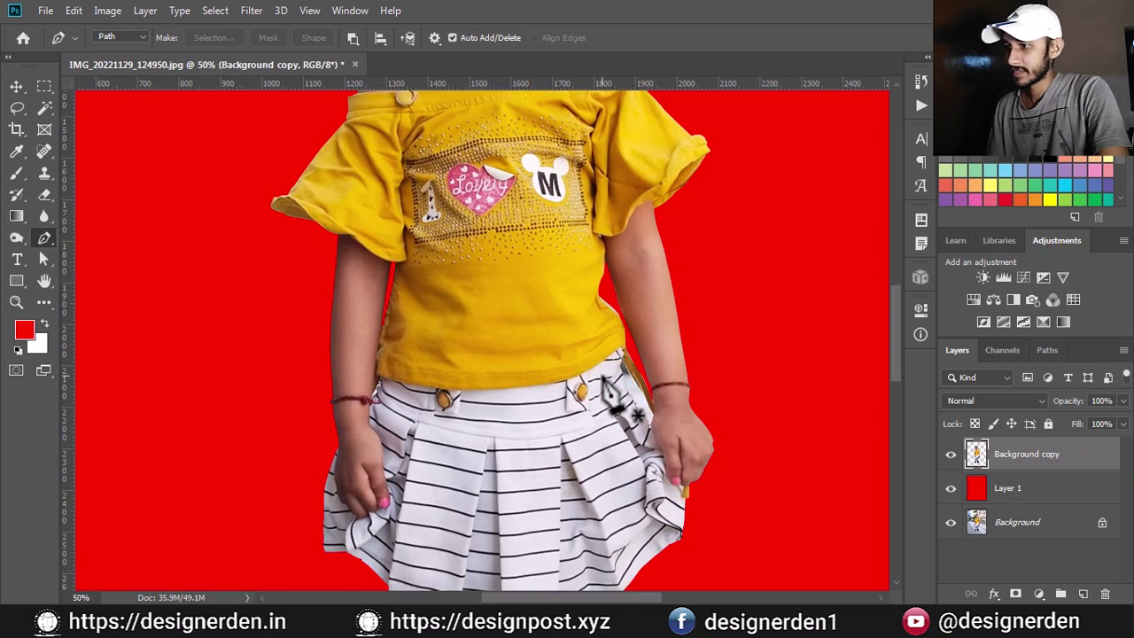
{"action": "scroll", "coordinate": [610, 392], "scroll_direction": "down", "scroll_amount": 1}
{"action": "scroll", "coordinate": [610, 392], "scroll_direction": "up", "scroll_amount": 1}
{"action": "scroll", "coordinate": [610, 394], "scroll_direction": "up", "scroll_amount": 1}
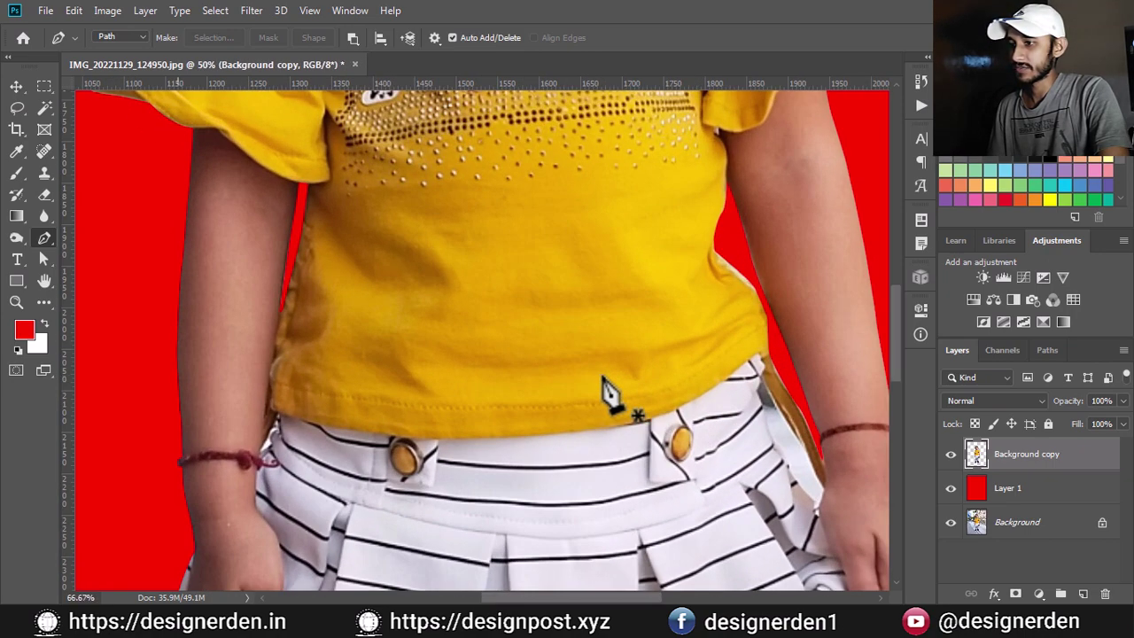
{"action": "scroll", "coordinate": [610, 395], "scroll_direction": "down", "scroll_amount": 1}
{"action": "scroll", "coordinate": [609, 394], "scroll_direction": "down", "scroll_amount": 1}
{"action": "scroll", "coordinate": [609, 395], "scroll_direction": "down", "scroll_amount": 1}
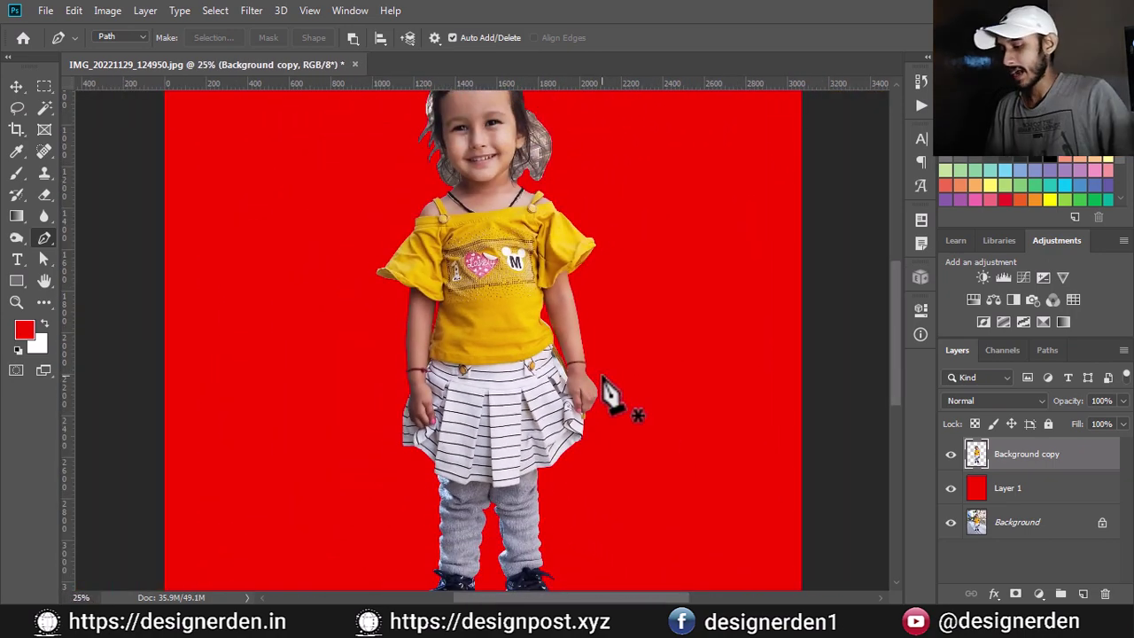
{"action": "left_click_drag", "start_coordinate": [475, 178], "coordinate": [487, 278]}
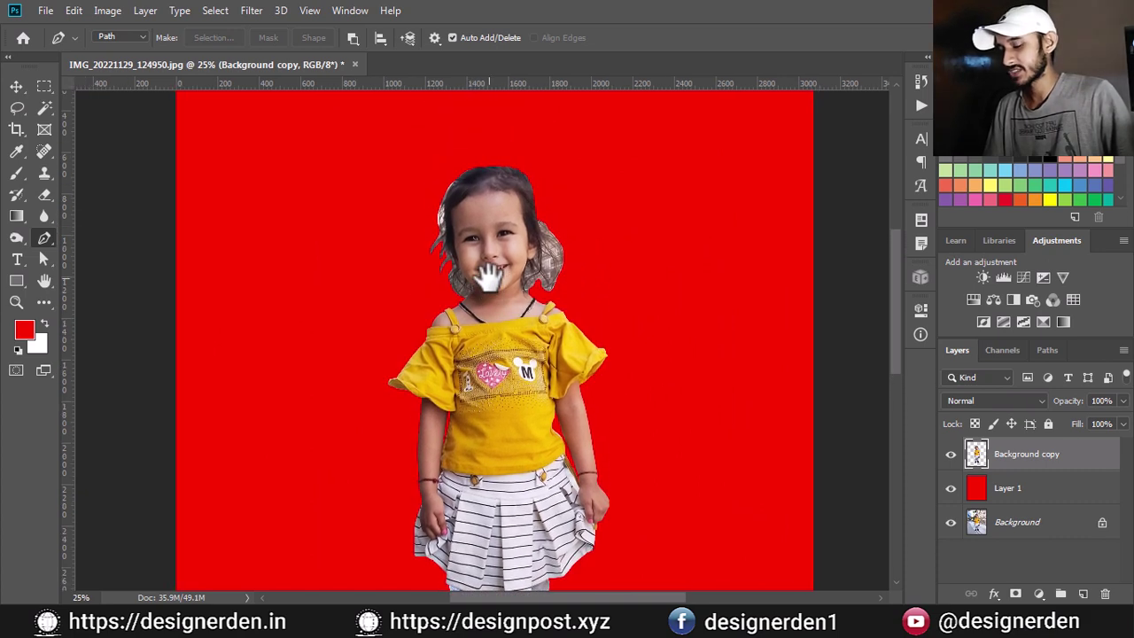
{"action": "scroll", "coordinate": [488, 277], "scroll_direction": "up", "scroll_amount": 1}
{"action": "scroll", "coordinate": [488, 277], "scroll_direction": "up", "scroll_amount": 1}
{"action": "scroll", "coordinate": [488, 278], "scroll_direction": "up", "scroll_amount": 1}
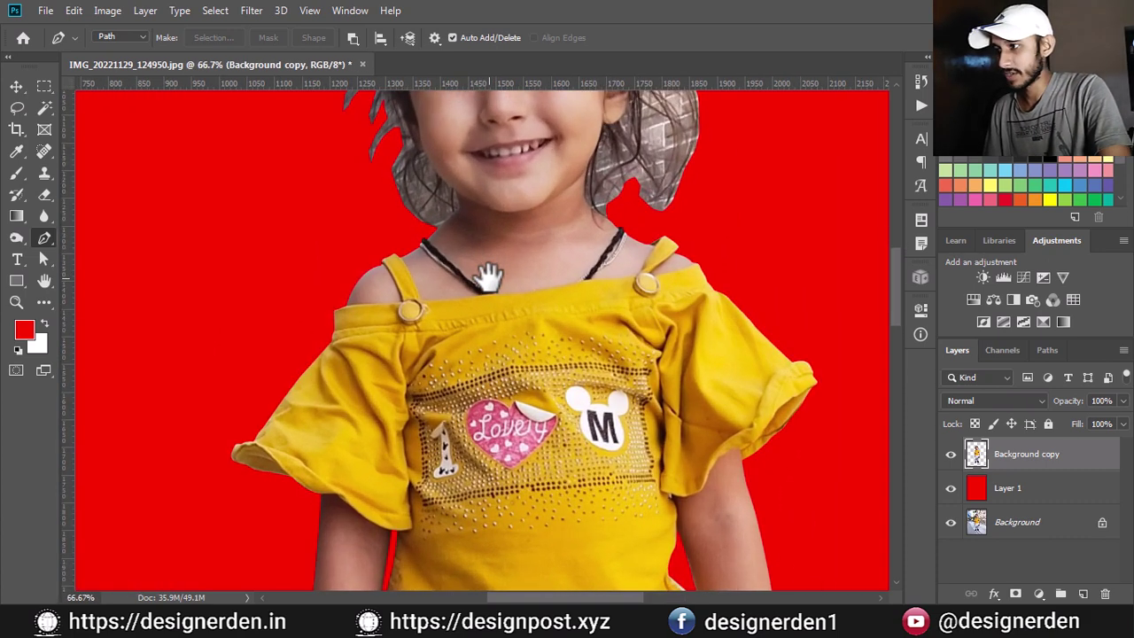
{"action": "scroll", "coordinate": [487, 277], "scroll_direction": "up", "scroll_amount": 1}
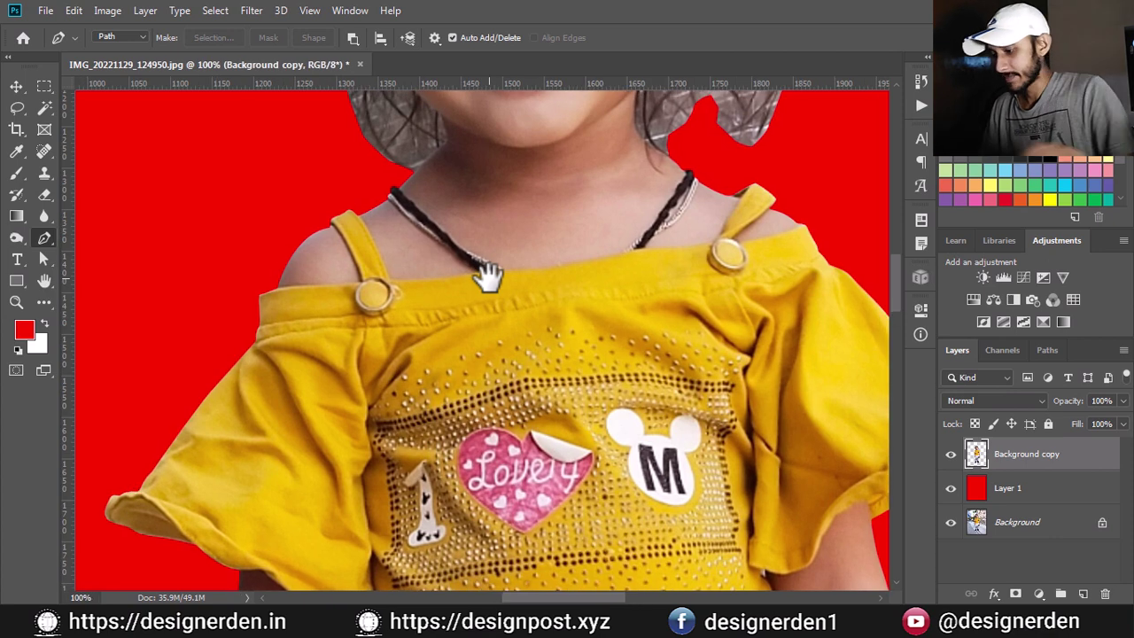
{"action": "mouse_move", "coordinate": [294, 158]}
{"action": "left_mouse_down"}
{"action": "mouse_move", "coordinate": [351, 417]}
{"action": "mouse_move", "coordinate": [395, 536]}
{"action": "left_mouse_up"}
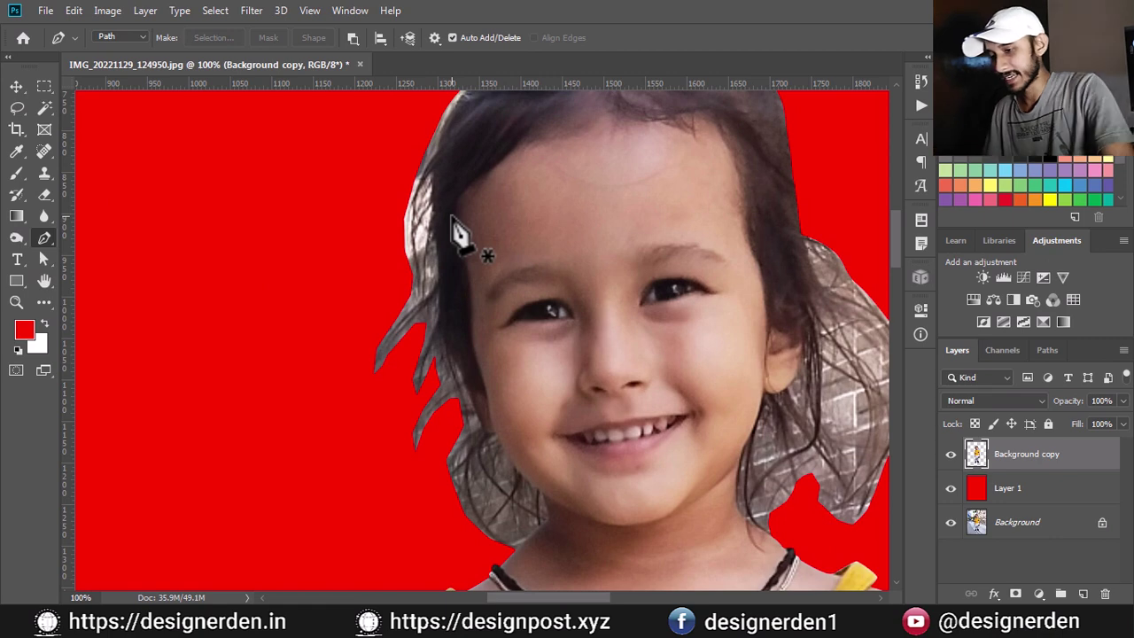
{"action": "scroll", "coordinate": [456, 232], "scroll_direction": "up", "scroll_amount": 2}
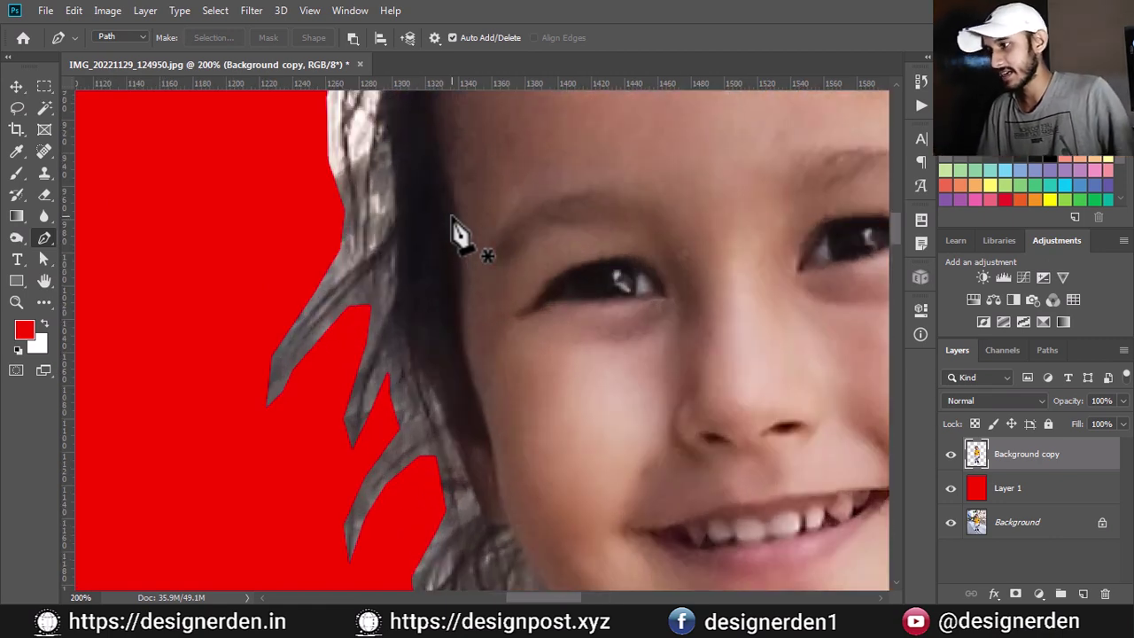
{"action": "scroll", "coordinate": [426, 259], "scroll_direction": "up", "scroll_amount": 2}
{"action": "mouse_move", "coordinate": [426, 258]}
{"action": "left_mouse_down"}
{"action": "mouse_move", "coordinate": [455, 418]}
{"action": "mouse_move", "coordinate": [443, 539]}
{"action": "left_mouse_up"}
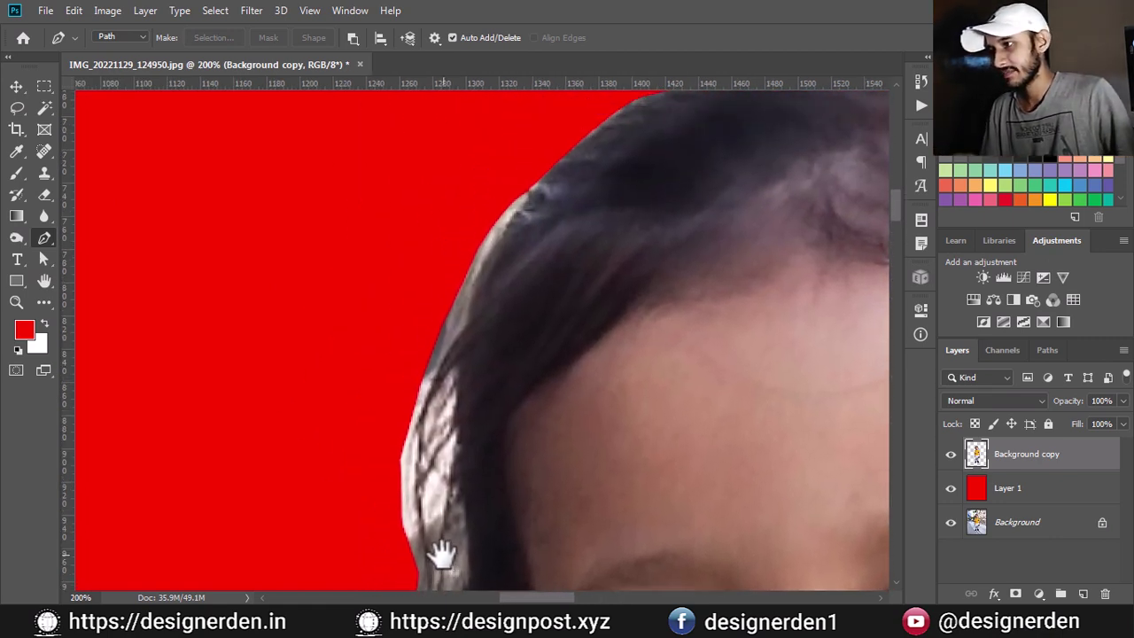
- Start a pen path at the top of the left hair edge and follow it down
{"action": "left_click", "coordinate": [536, 176]}
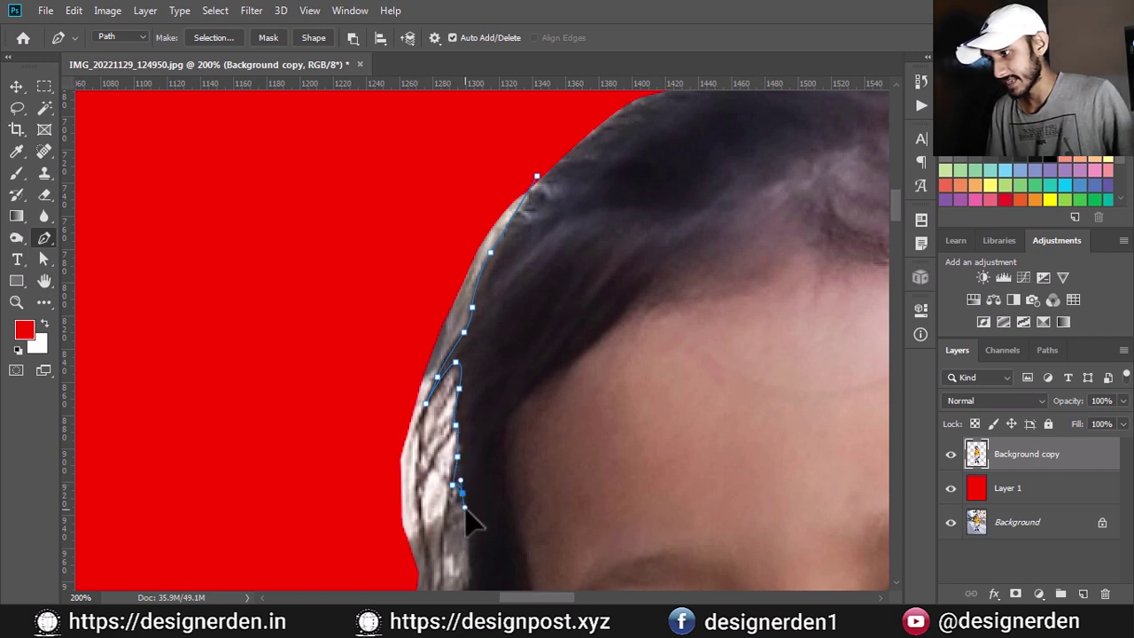
{"action": "left_click_drag", "start_coordinate": [468, 538], "coordinate": [439, 226]}
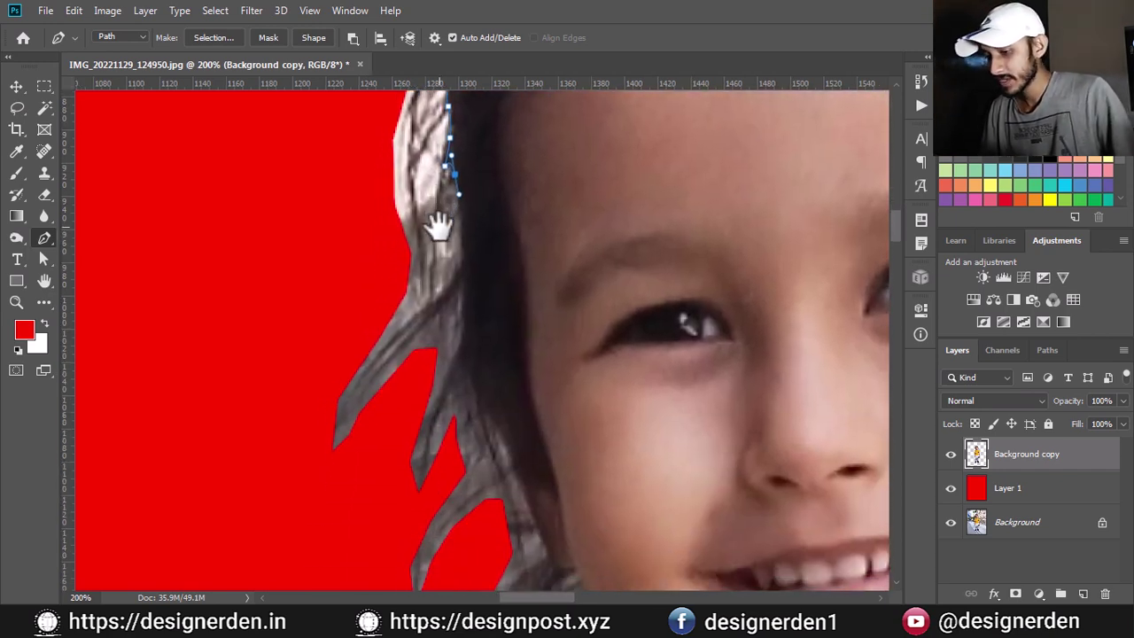
{"action": "scroll", "coordinate": [439, 226], "scroll_direction": "up", "scroll_amount": 1}
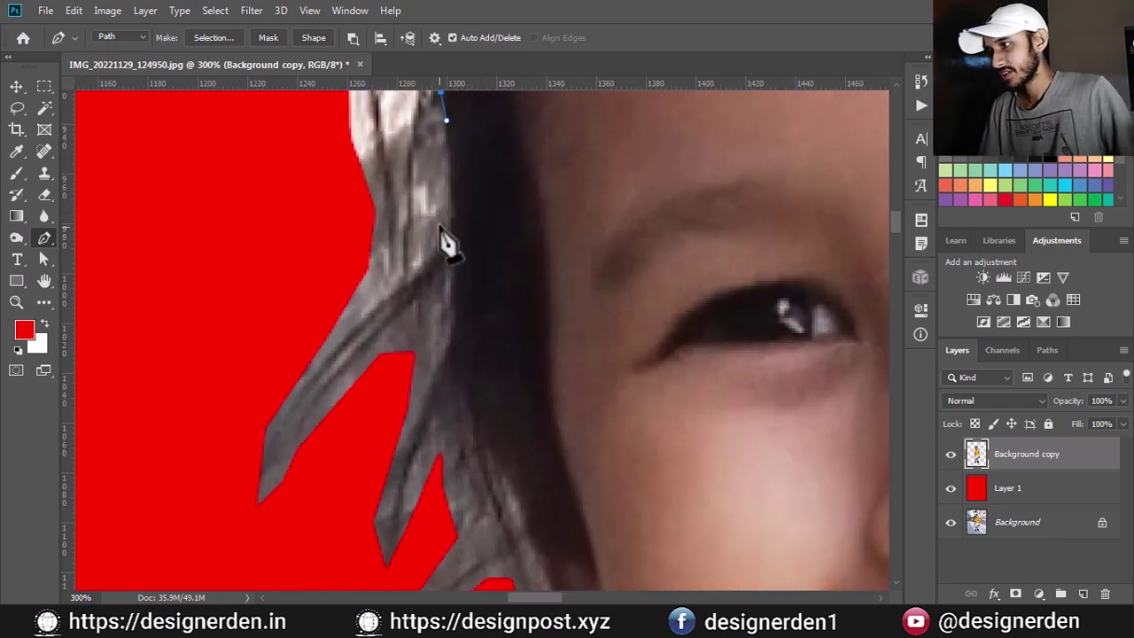
{"action": "mouse_move", "coordinate": [446, 246]}
{"action": "left_mouse_down"}
{"action": "mouse_move", "coordinate": [433, 344]}
{"action": "mouse_move", "coordinate": [453, 381]}
{"action": "left_mouse_up"}
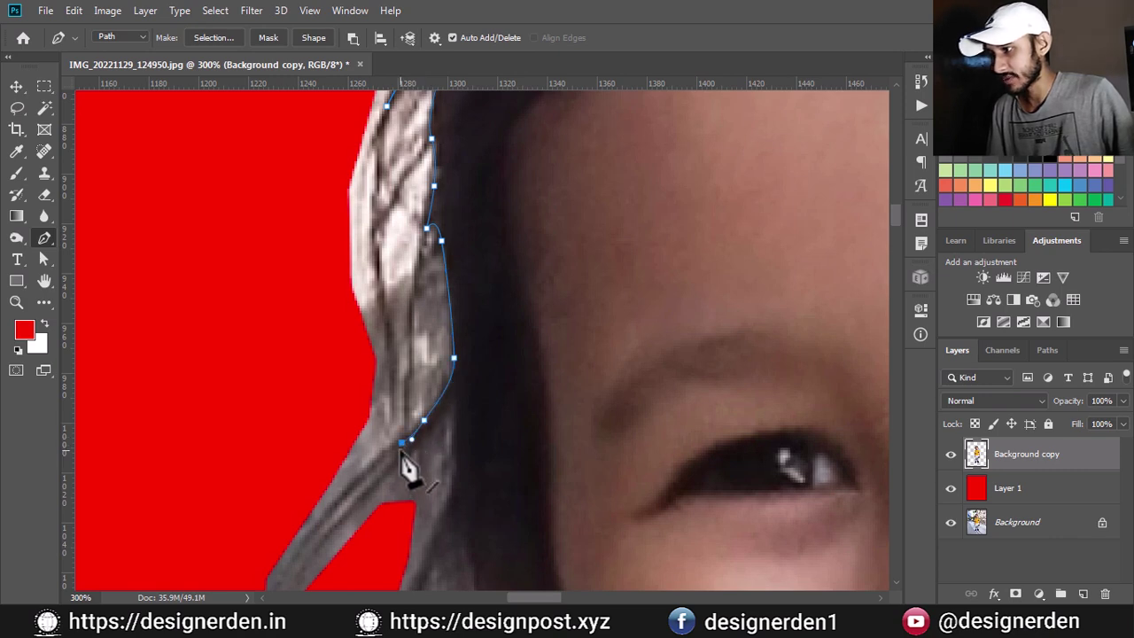
{"action": "left_click", "coordinate": [387, 473]}
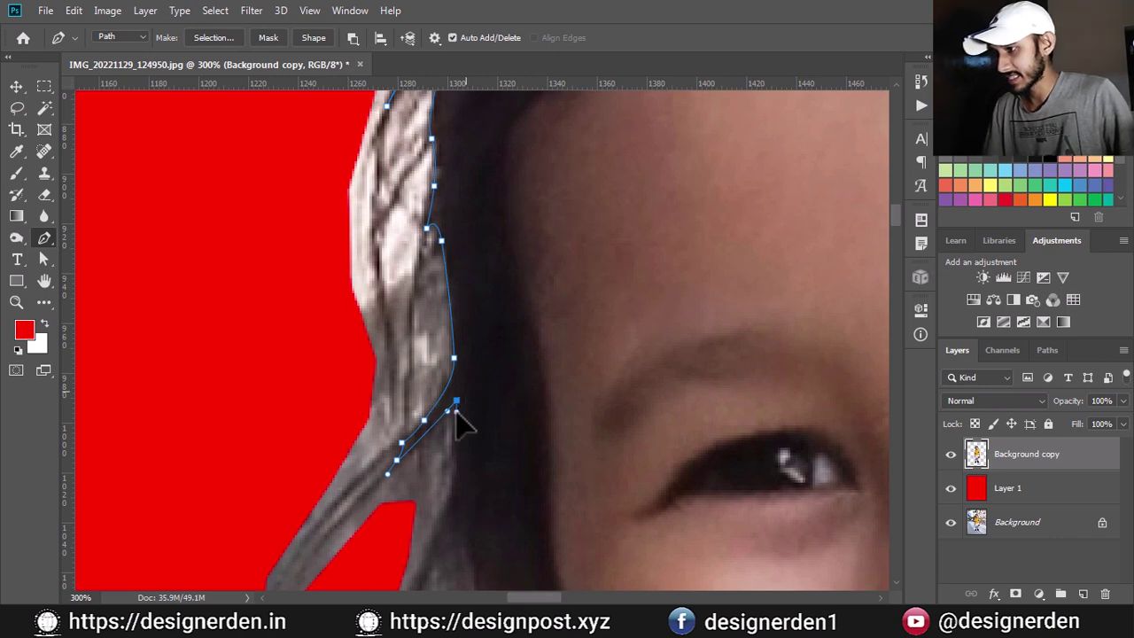
{"action": "left_click_drag", "start_coordinate": [451, 470], "coordinate": [474, 300]}
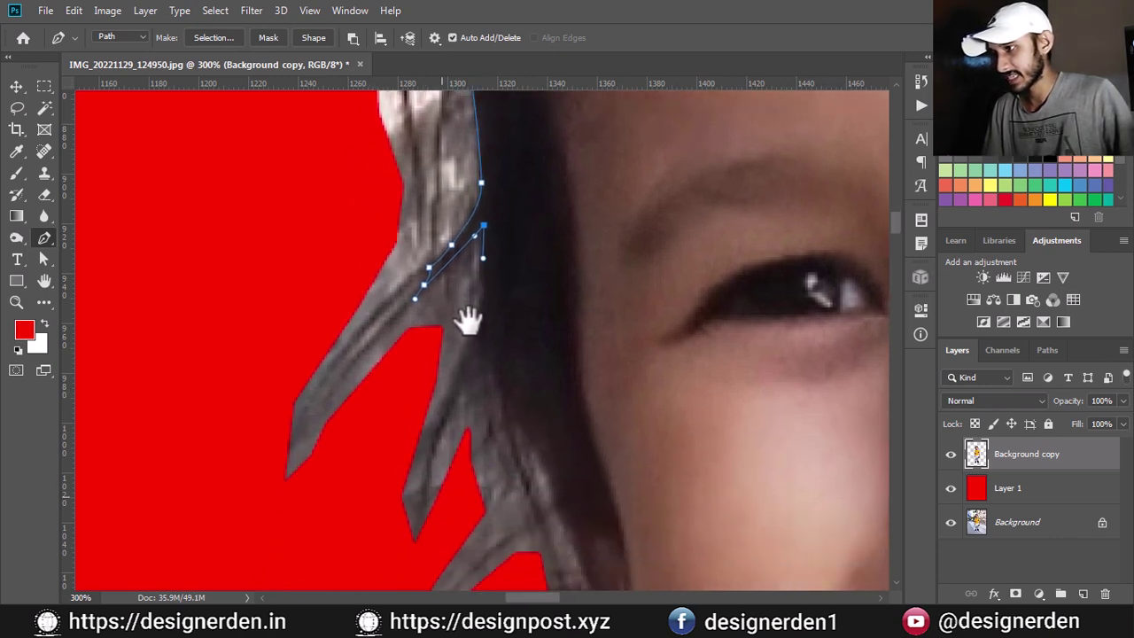
- Trace the hair strand down past the cheek toward the chin
{"action": "left_click", "coordinate": [469, 363]}
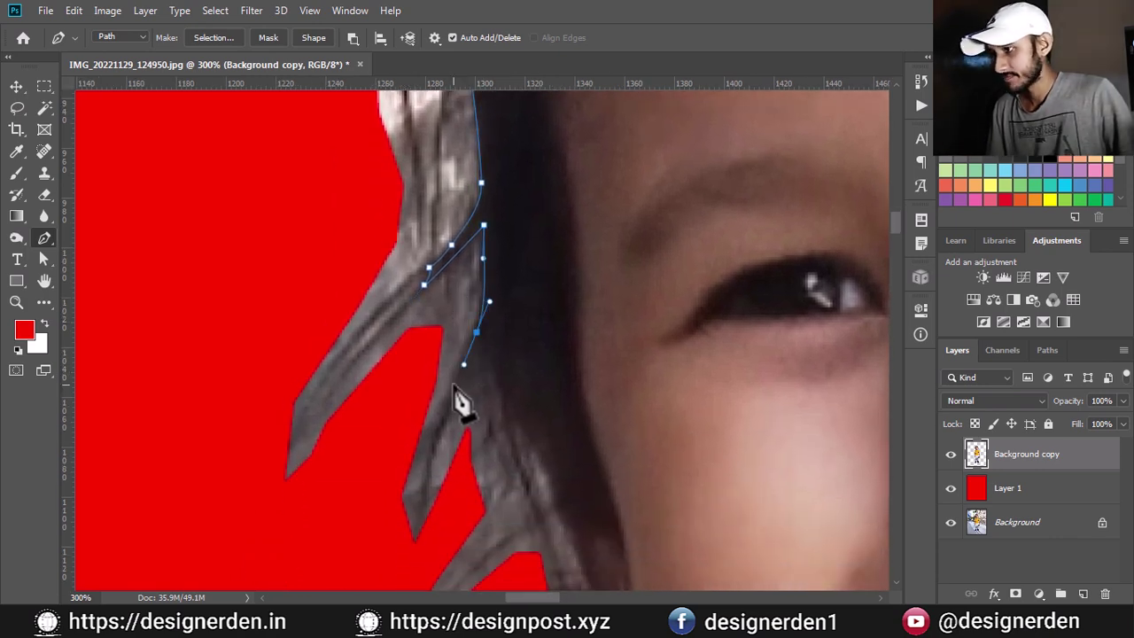
{"action": "left_click", "coordinate": [502, 376]}
{"action": "left_click_drag", "start_coordinate": [600, 579], "coordinate": [493, 398]}
{"action": "left_click", "coordinate": [502, 433]}
{"action": "left_click", "coordinate": [537, 449]}
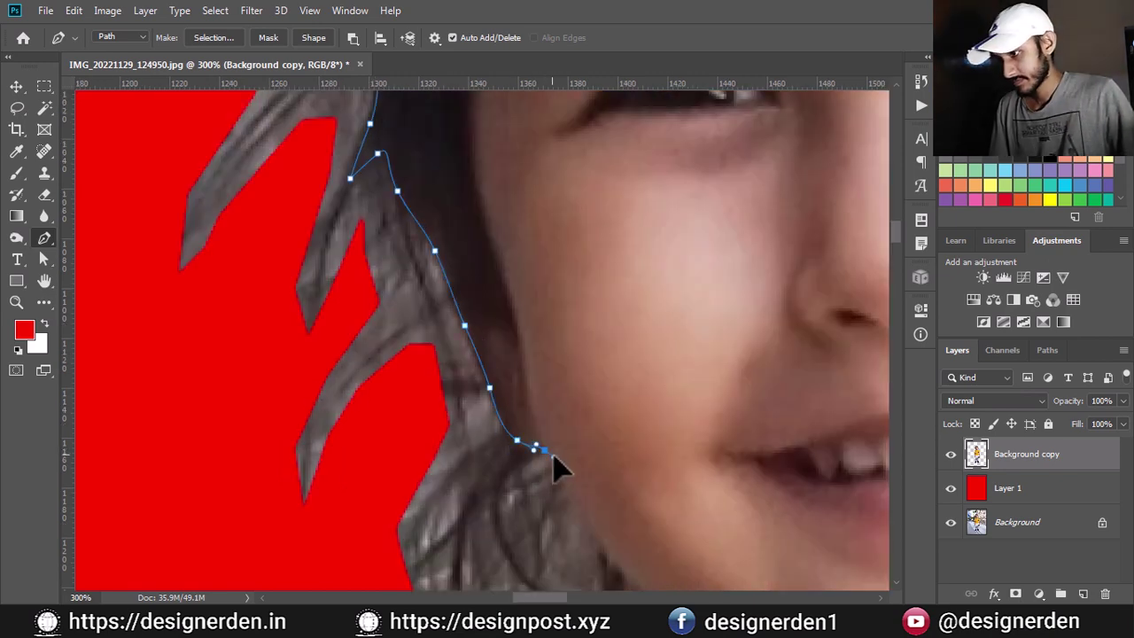
{"action": "left_click_drag", "start_coordinate": [524, 481], "coordinate": [404, 205]}
{"action": "left_click", "coordinate": [477, 267]}
{"action": "left_click", "coordinate": [506, 303]}
{"action": "left_click", "coordinate": [549, 341]}
{"action": "left_click", "coordinate": [562, 347]}
{"action": "left_click", "coordinate": [585, 431]}
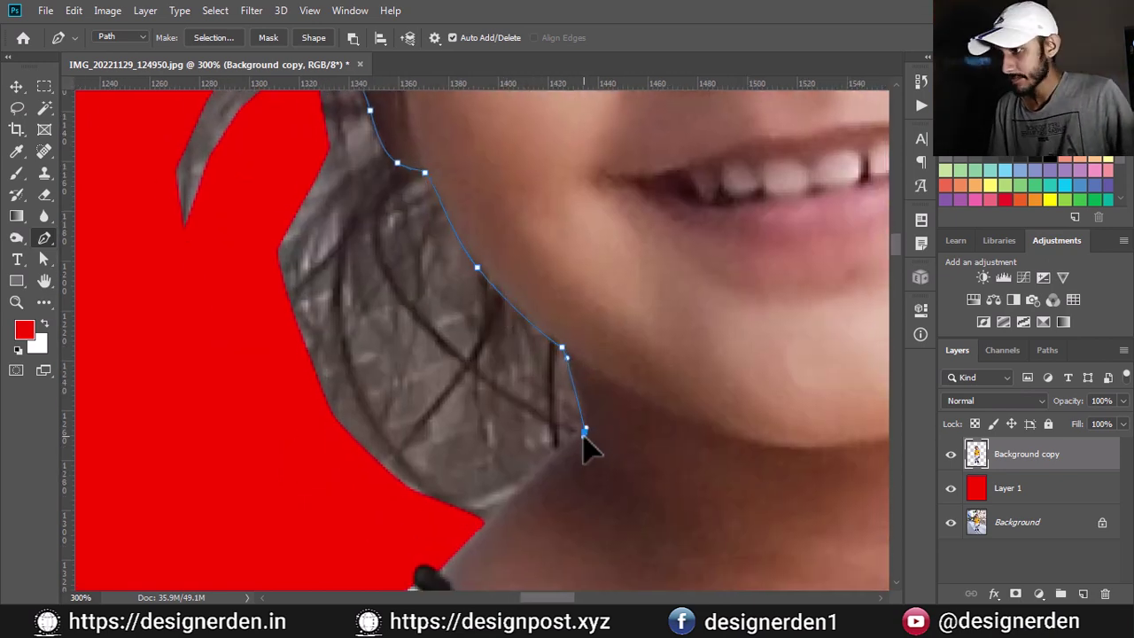
{"action": "left_click", "coordinate": [516, 523]}
- Close the path around the wall patch and up the outer hair edge
{"action": "left_click_drag", "start_coordinate": [258, 386], "coordinate": [380, 463]}
{"action": "left_click", "coordinate": [431, 479]}
{"action": "left_click", "coordinate": [388, 330]}
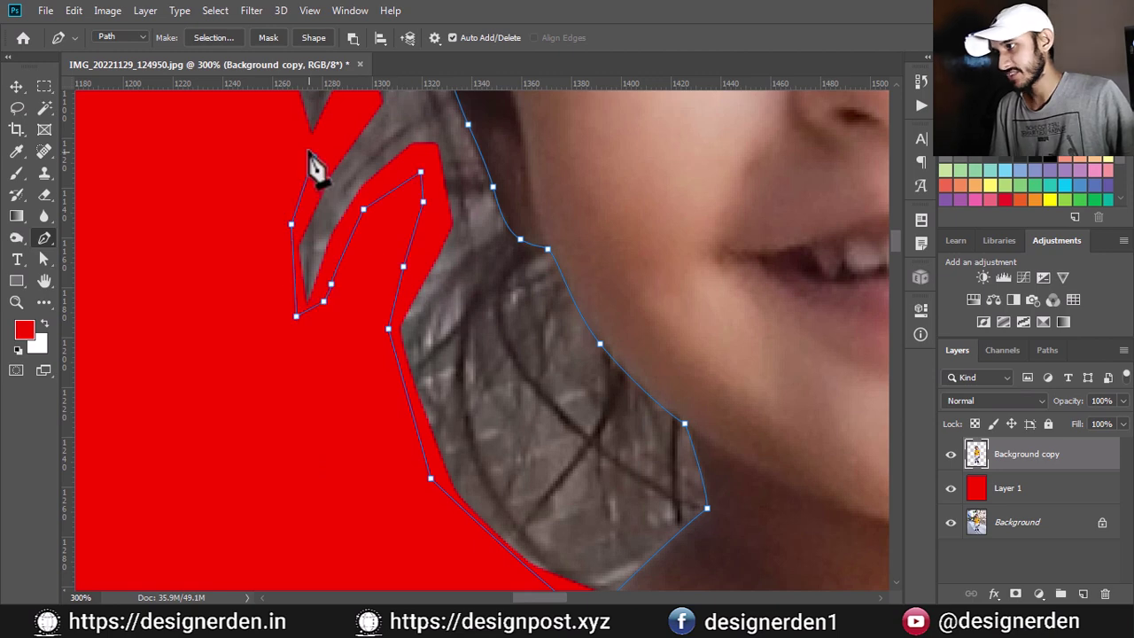
{"action": "left_click_drag", "start_coordinate": [316, 168], "coordinate": [286, 278]}
{"action": "left_click_drag", "start_coordinate": [319, 133], "coordinate": [349, 266]}
{"action": "left_click_drag", "start_coordinate": [252, 164], "coordinate": [314, 341]}
{"action": "left_click_drag", "start_coordinate": [332, 270], "coordinate": [335, 323]}
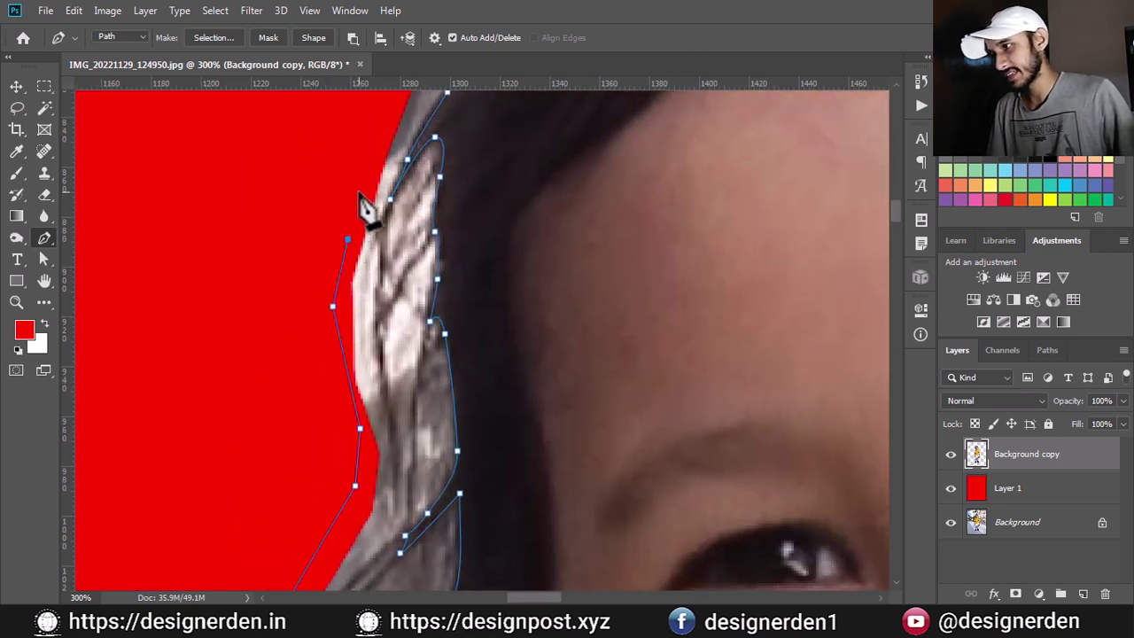
{"action": "left_click_drag", "start_coordinate": [375, 177], "coordinate": [360, 325]}
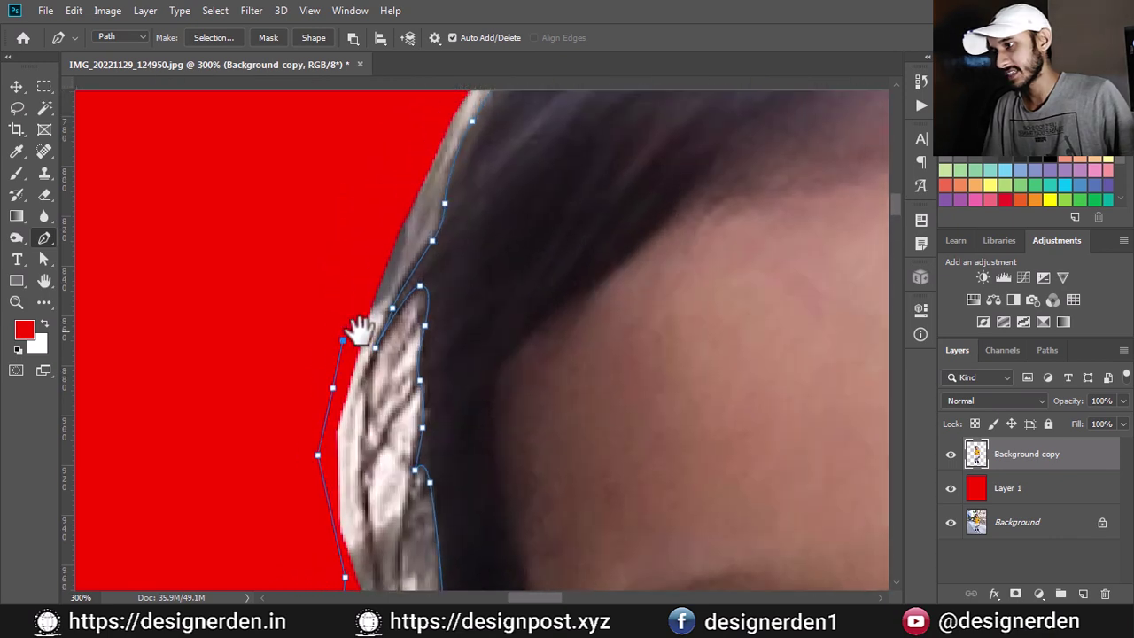
{"action": "left_click", "coordinate": [390, 226]}
{"action": "left_click_drag", "start_coordinate": [404, 199], "coordinate": [364, 349]}
{"action": "left_click", "coordinate": [502, 156]}
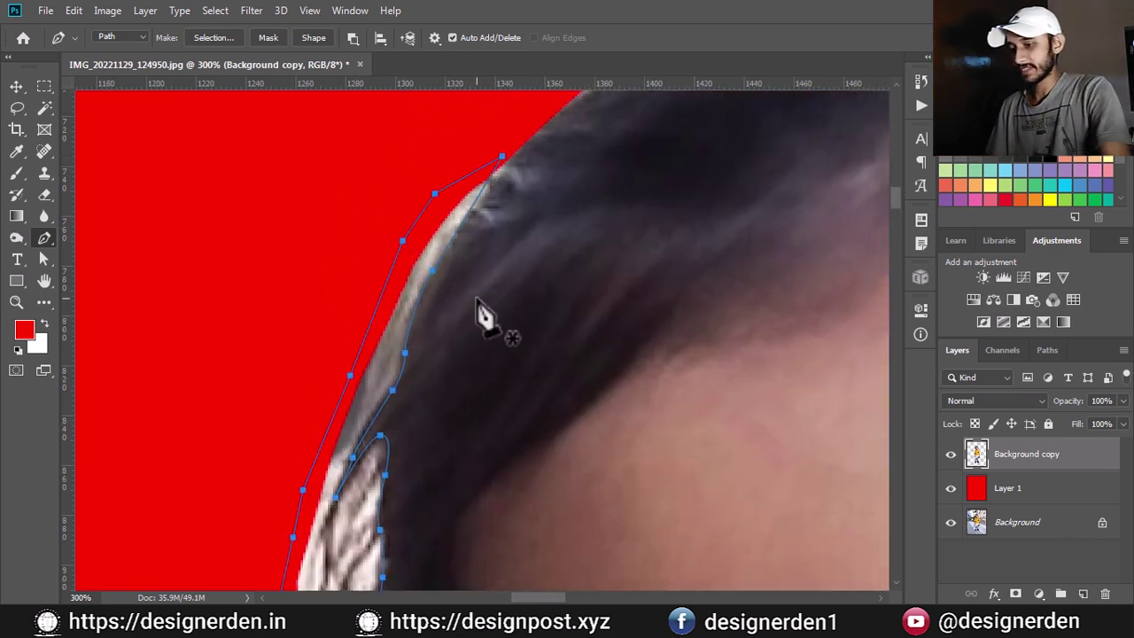
- Trace a second path down the right hair edge, around the ear toward the neck
{"action": "key", "text": "ctrl+minus"}
{"action": "key", "text": "ctrl+minus"}
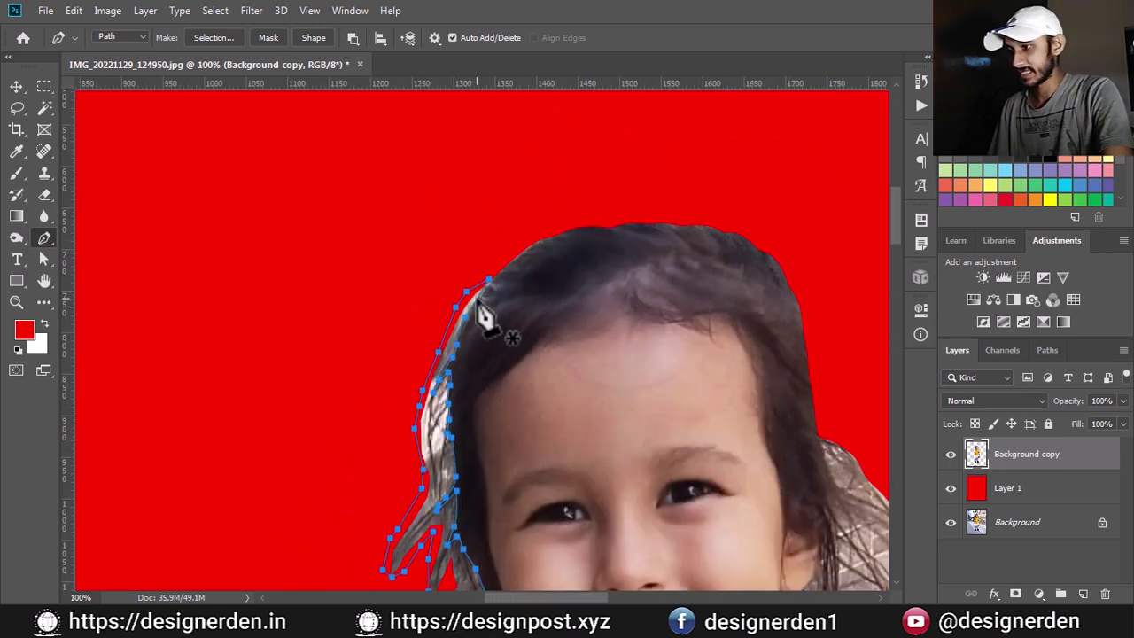
{"action": "key", "text": "ctrl+minus"}
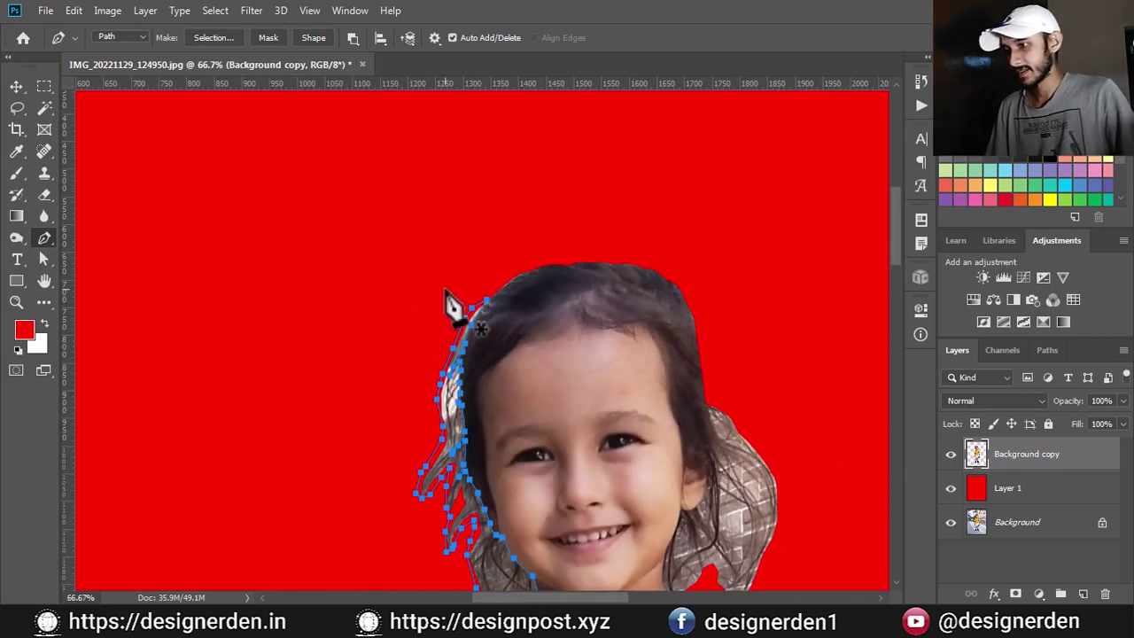
{"action": "scroll", "coordinate": [492, 376], "scroll_direction": "up", "scroll_amount": 1}
{"action": "scroll", "coordinate": [492, 376], "scroll_direction": "up", "scroll_amount": 1}
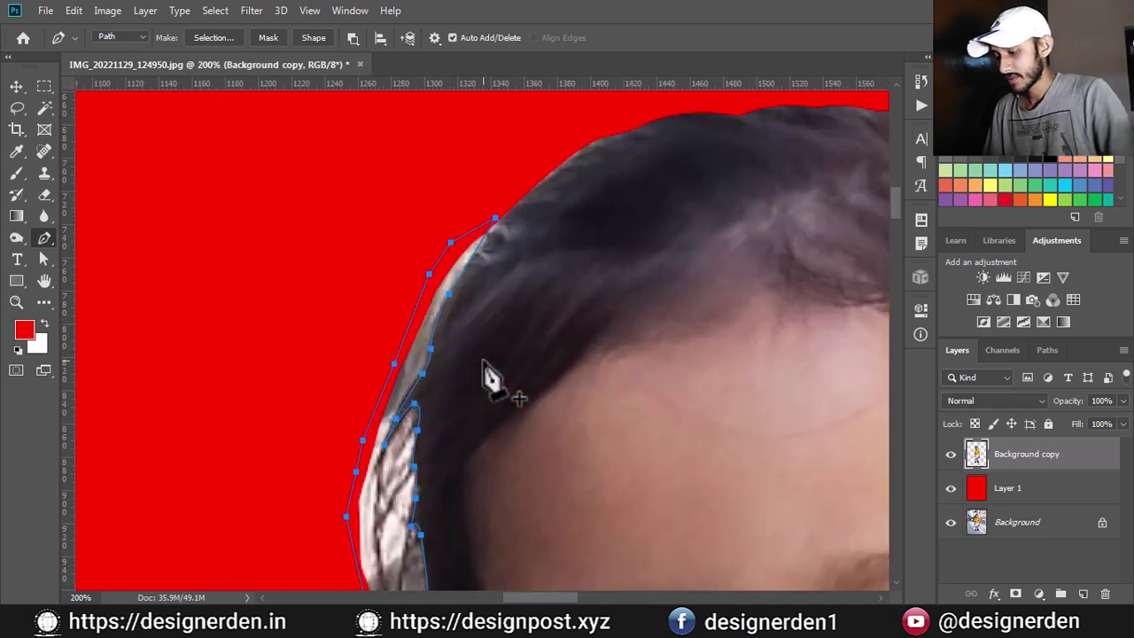
{"action": "mouse_move", "coordinate": [492, 376]}
{"action": "left_mouse_down"}
{"action": "mouse_move", "coordinate": [426, 385]}
{"action": "mouse_move", "coordinate": [329, 253]}
{"action": "mouse_move", "coordinate": [283, 287]}
{"action": "mouse_move", "coordinate": [186, 152]}
{"action": "mouse_move", "coordinate": [122, 139]}
{"action": "mouse_move", "coordinate": [118, 124]}
{"action": "left_mouse_up"}
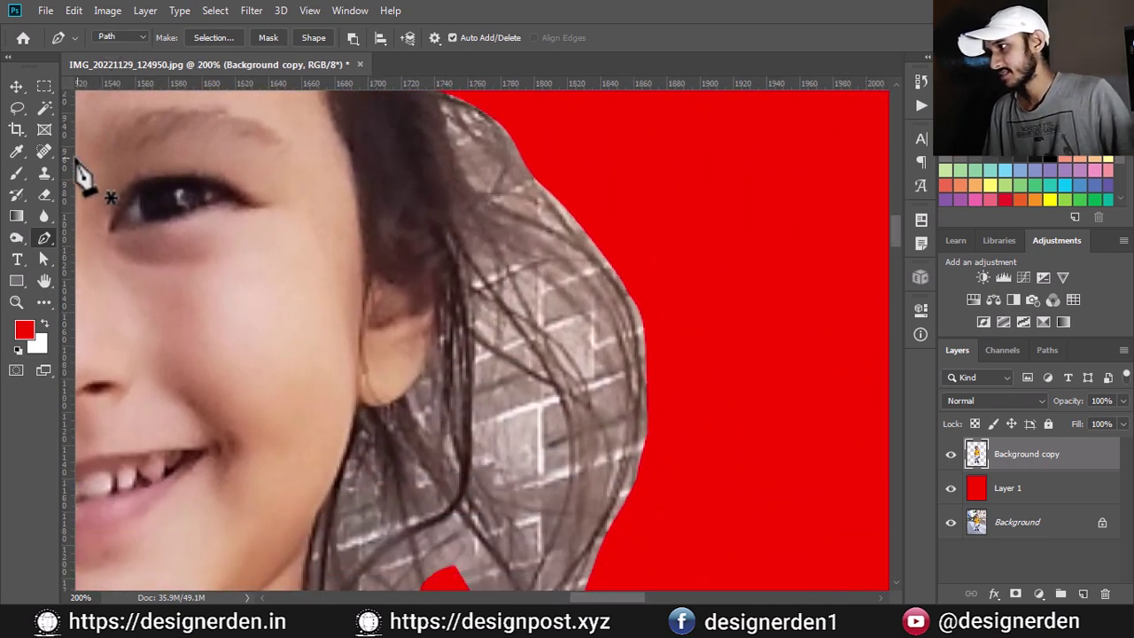
{"action": "left_click", "coordinate": [446, 93]}
{"action": "left_click", "coordinate": [437, 108]}
{"action": "left_click", "coordinate": [448, 138]}
{"action": "left_click", "coordinate": [477, 194]}
{"action": "left_click_drag", "start_coordinate": [476, 219], "coordinate": [498, 214]}
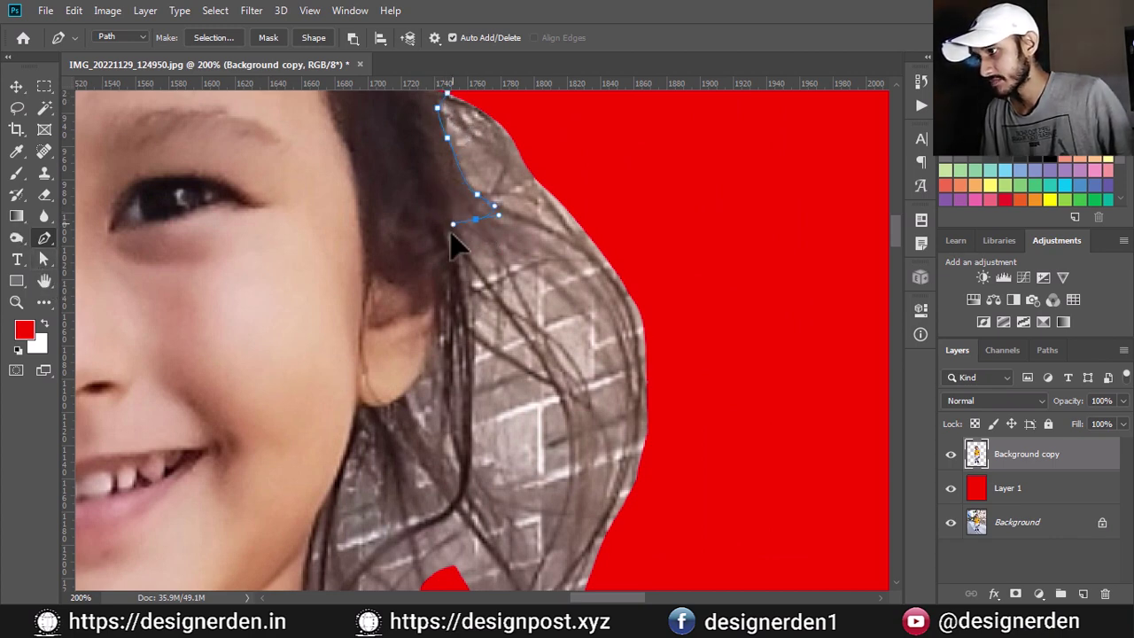
{"action": "left_click", "coordinate": [469, 412]}
{"action": "left_click_drag", "start_coordinate": [436, 305], "coordinate": [424, 313]}
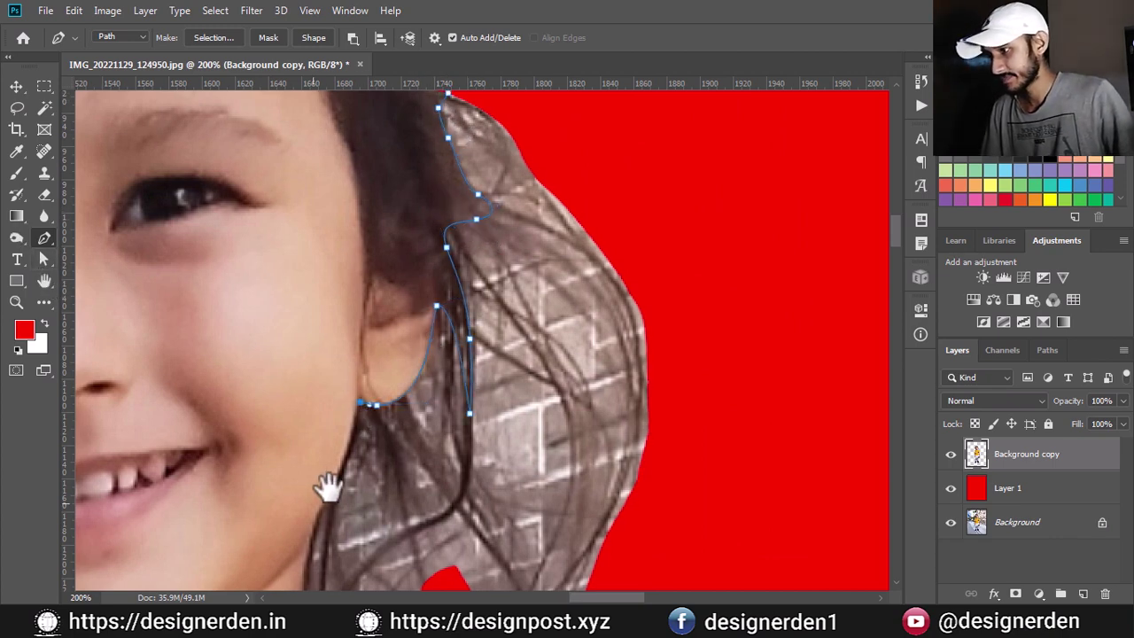
{"action": "left_click_drag", "start_coordinate": [324, 496], "coordinate": [464, 375]}
{"action": "left_click", "coordinate": [478, 332]}
{"action": "left_click", "coordinate": [445, 465]}
{"action": "left_click", "coordinate": [454, 497]}
{"action": "left_click_drag", "start_coordinate": [518, 543], "coordinate": [580, 585]}
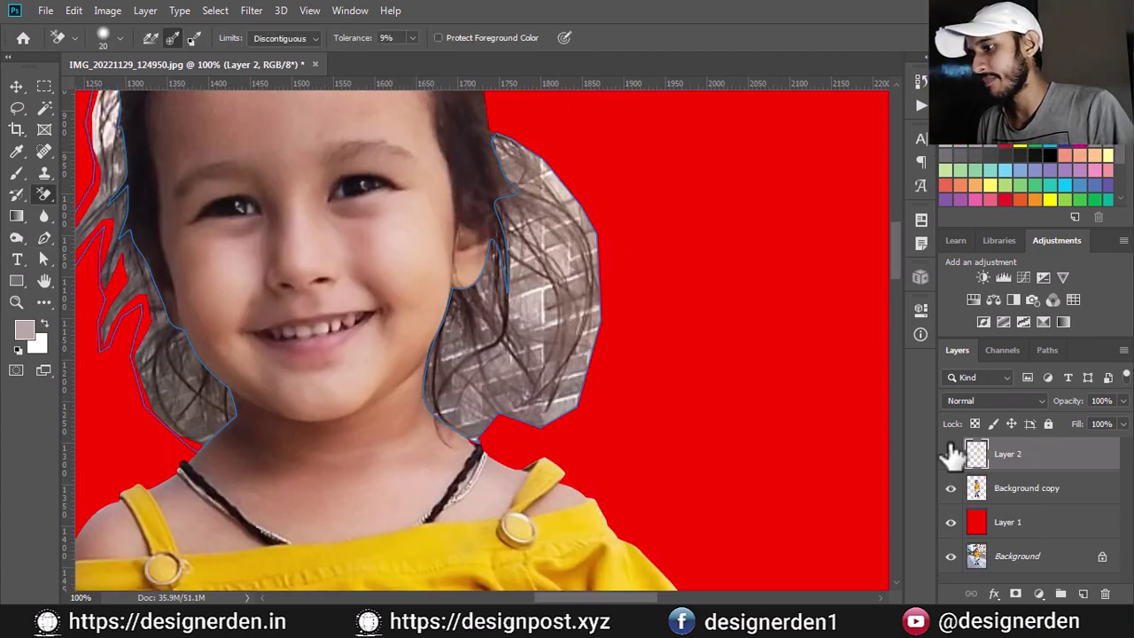
- Show Layer 2 and convert the hair-wall path into a 0.5-pixel feathered selection
{"action": "left_click", "coordinate": [950, 455]}
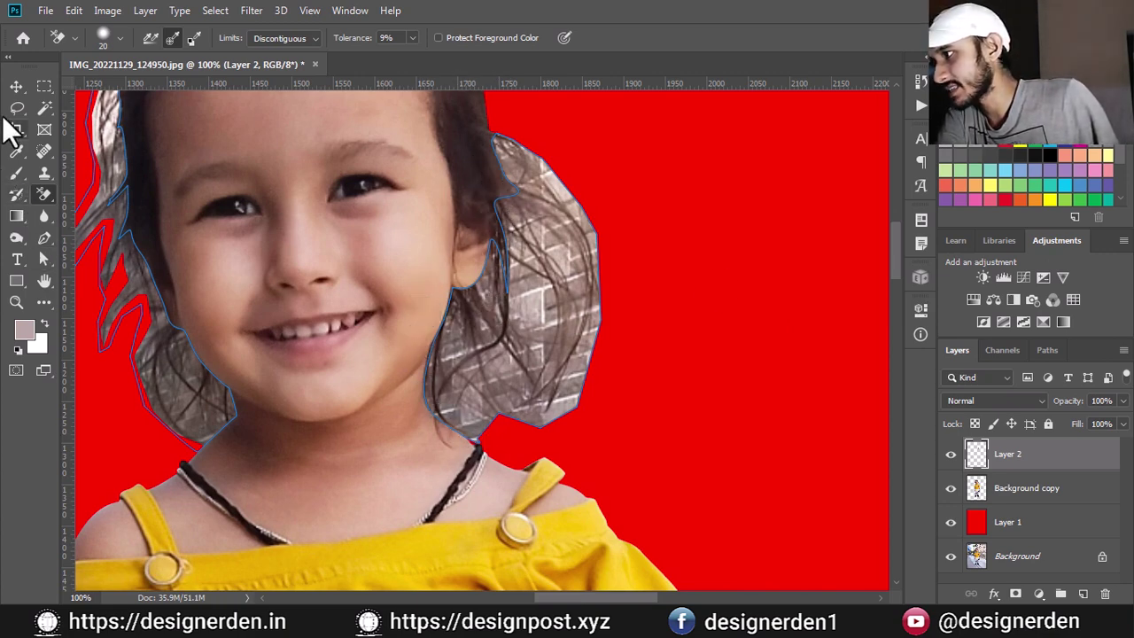
{"action": "left_click", "coordinate": [15, 87]}
{"action": "left_click", "coordinate": [44, 238]}
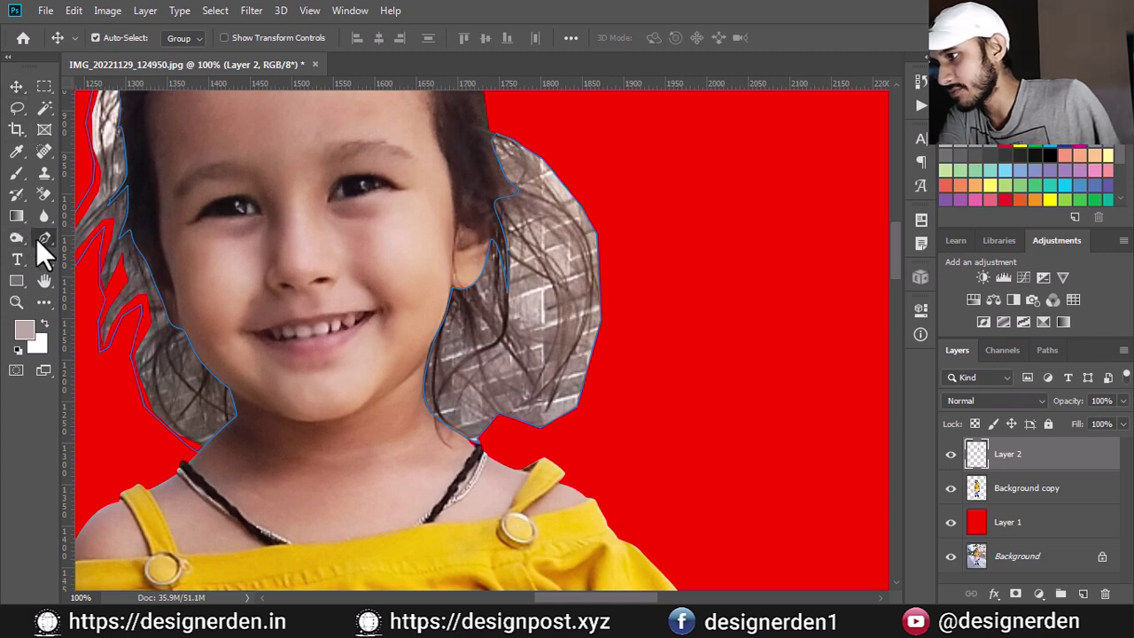
{"action": "right_click", "coordinate": [509, 213]}
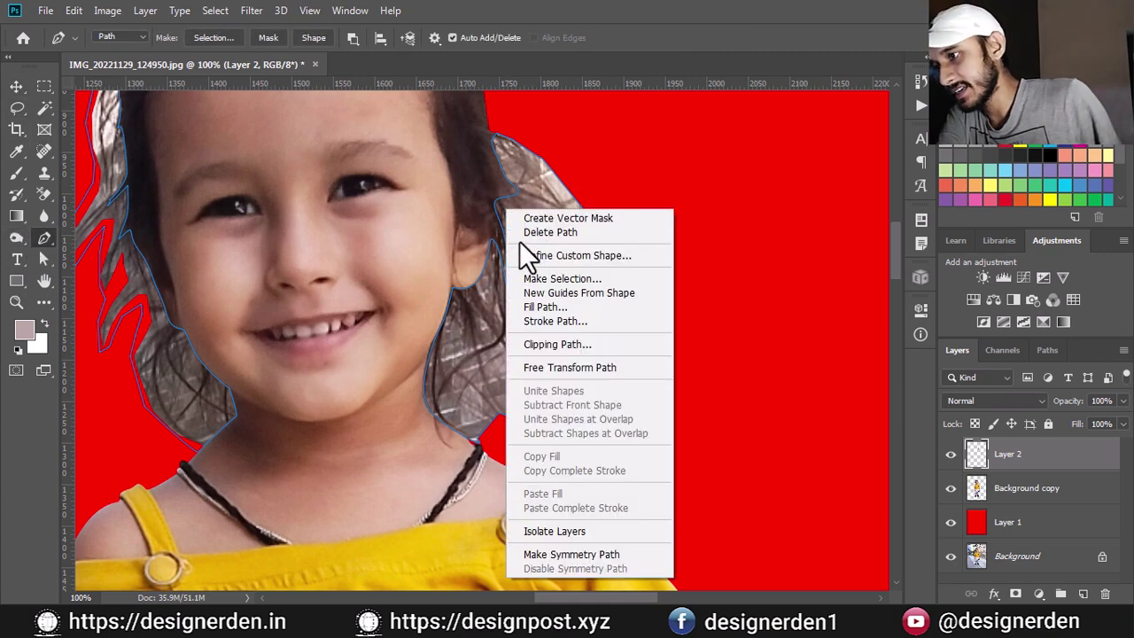
{"action": "left_click", "coordinate": [530, 279]}
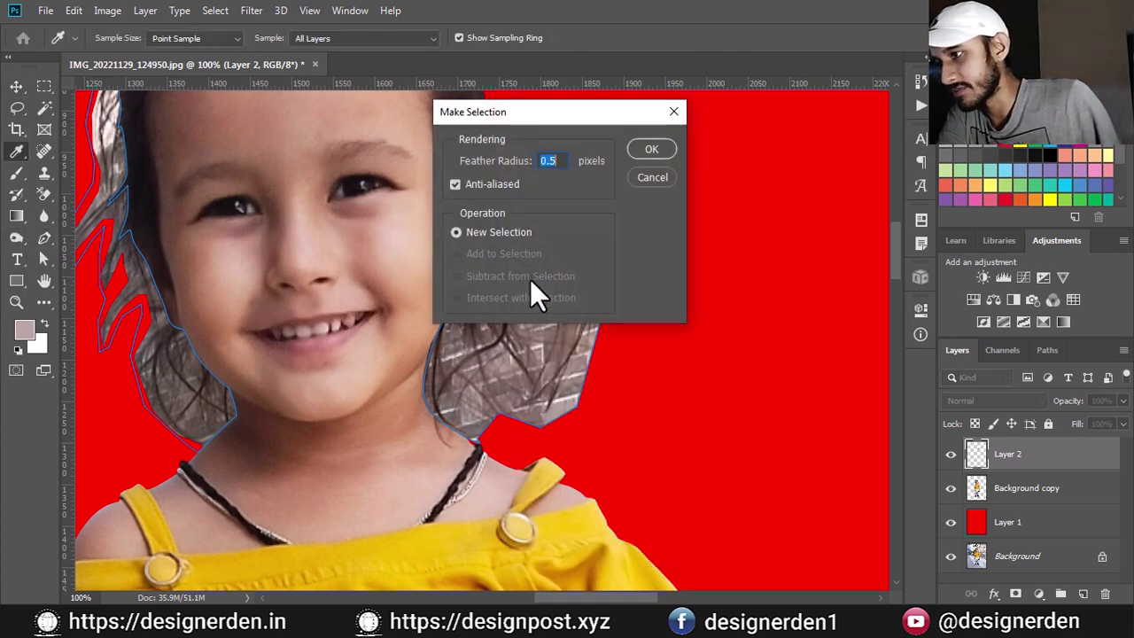
{"action": "left_click", "coordinate": [647, 149]}
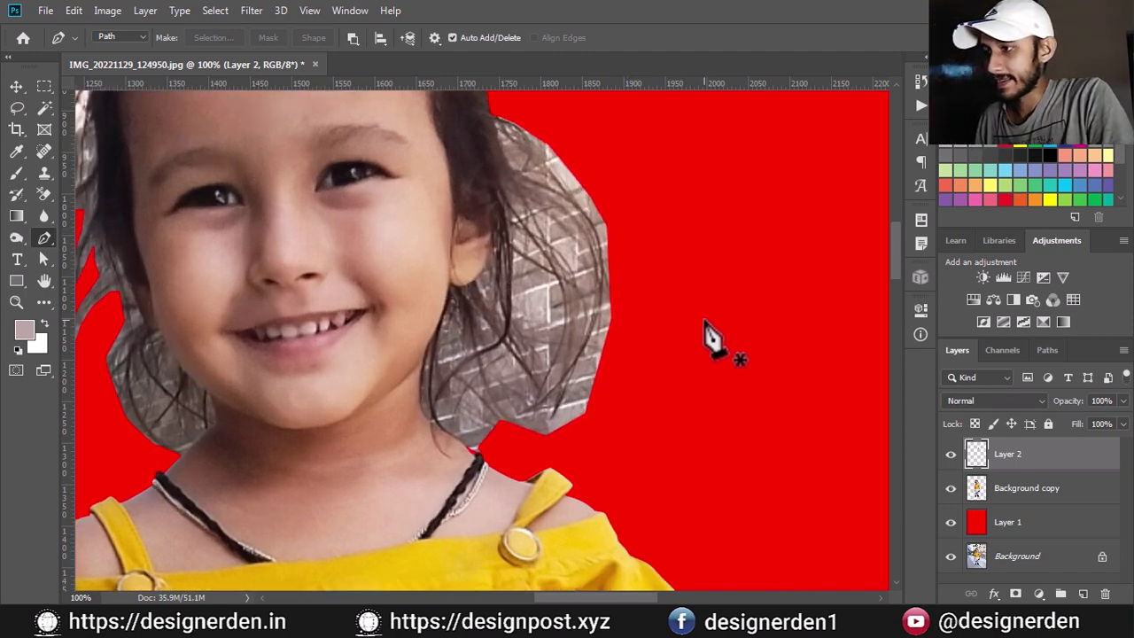
- Select the Background Eraser Tool with Tolerance set to 14%
{"action": "key", "text": "ctrl+plus"}
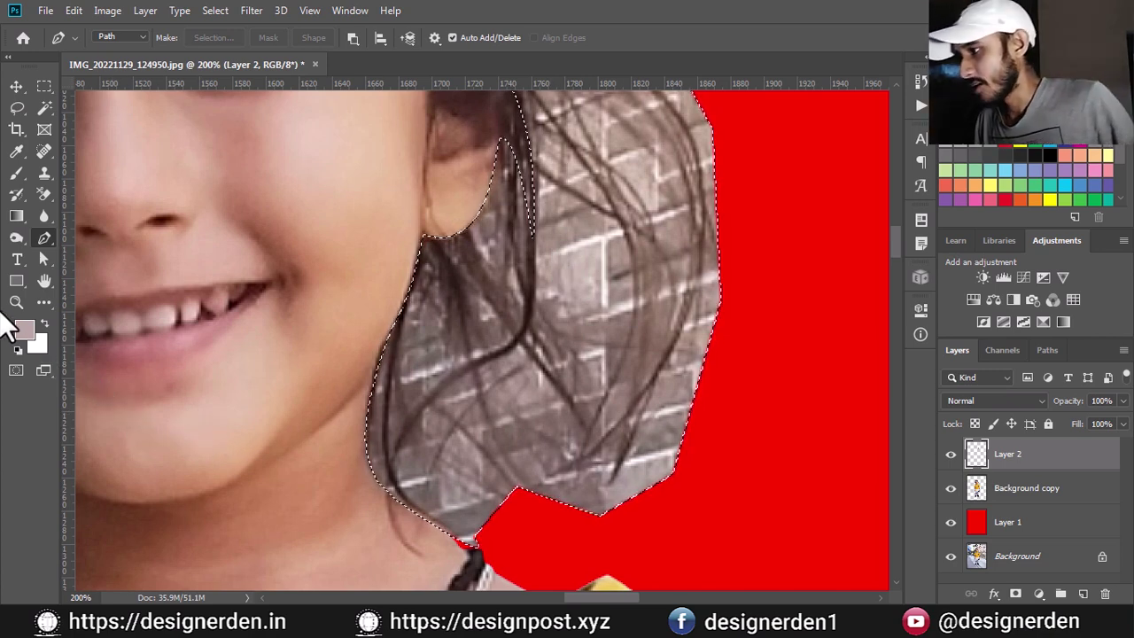
{"action": "left_click", "coordinate": [50, 190]}
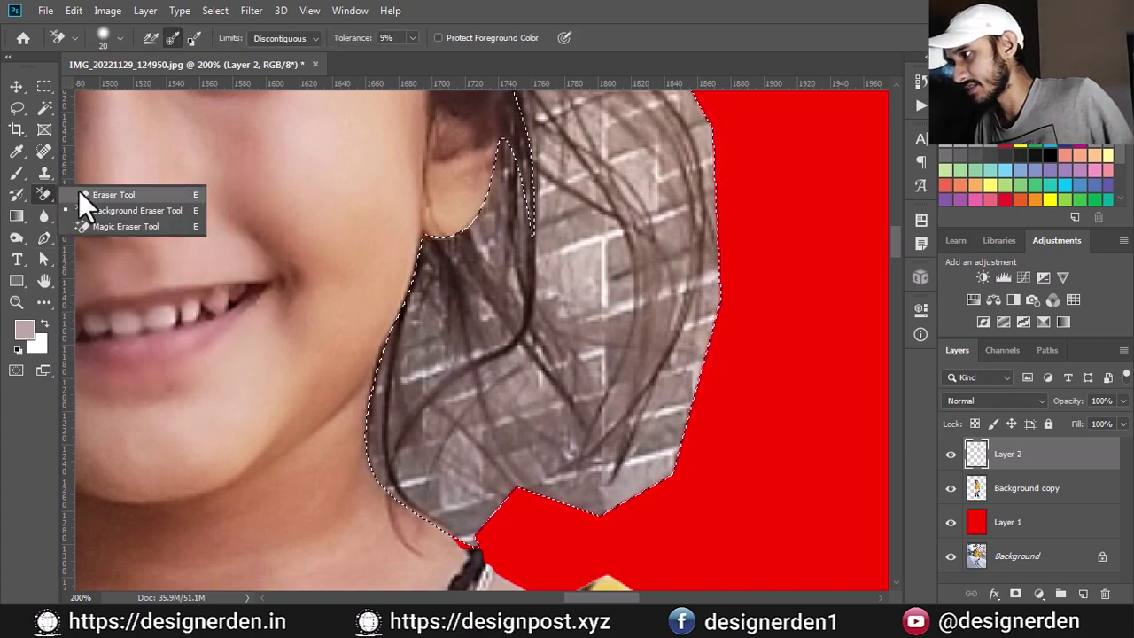
{"action": "left_click", "coordinate": [103, 211]}
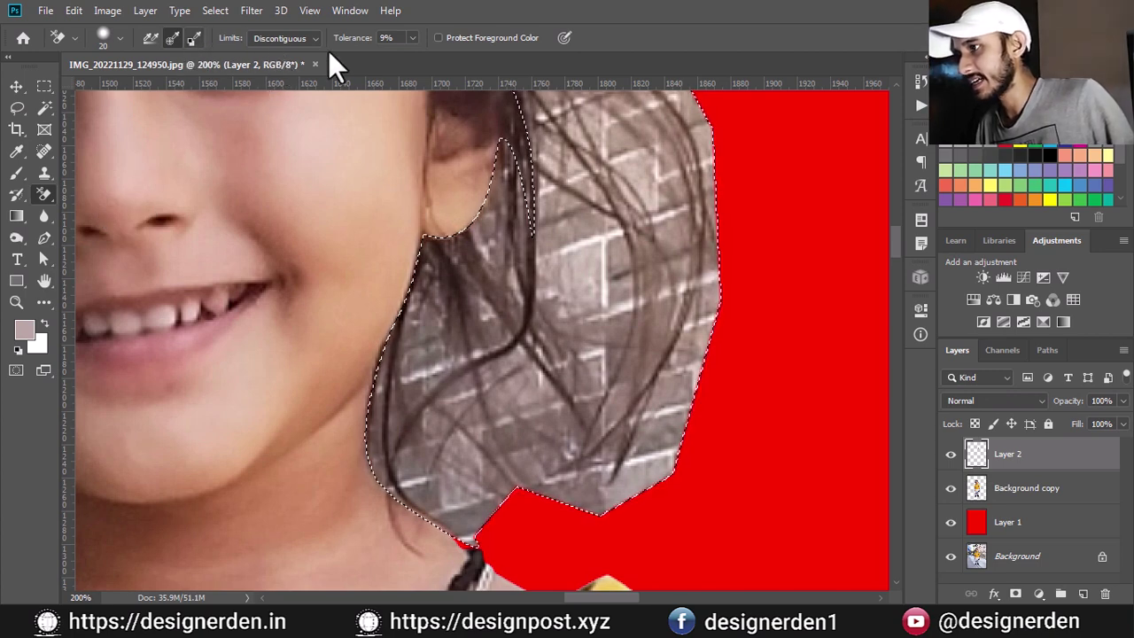
{"action": "left_click", "coordinate": [412, 38]}
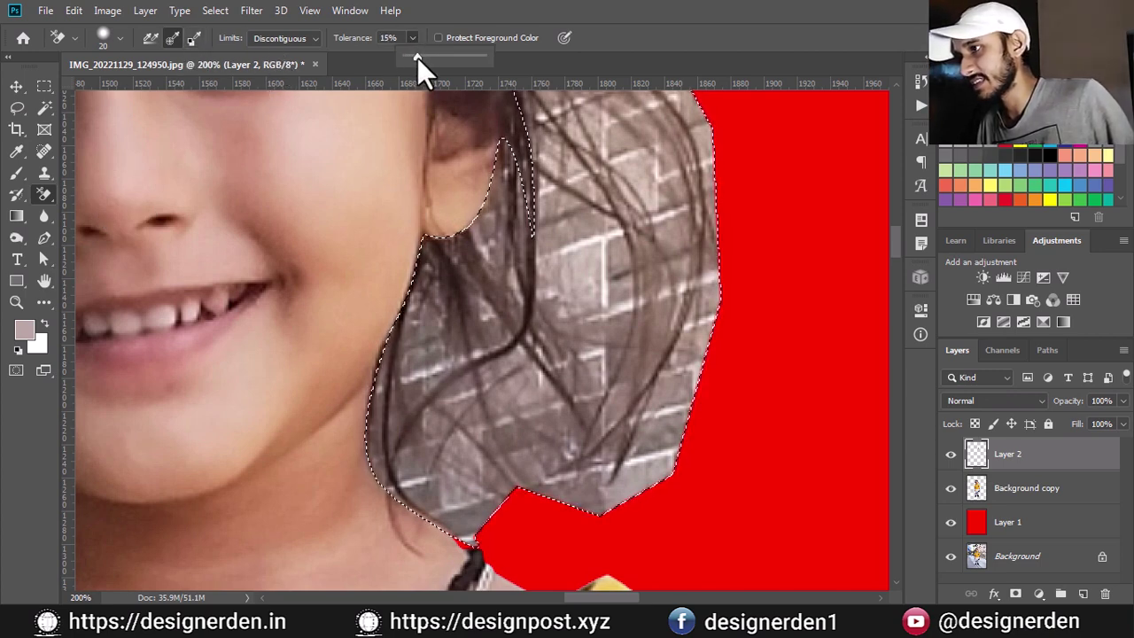
{"action": "left_click", "coordinate": [470, 11]}
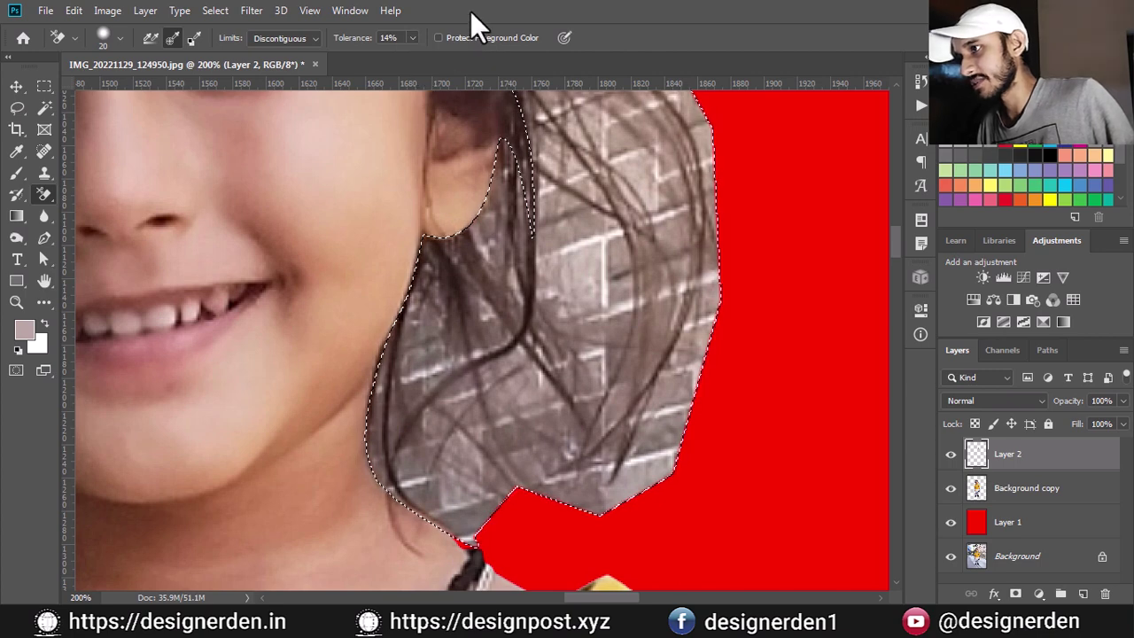
- Sample the pale wall tone f9f0eb beside the hair as the background colour
{"action": "left_click", "coordinate": [42, 341]}
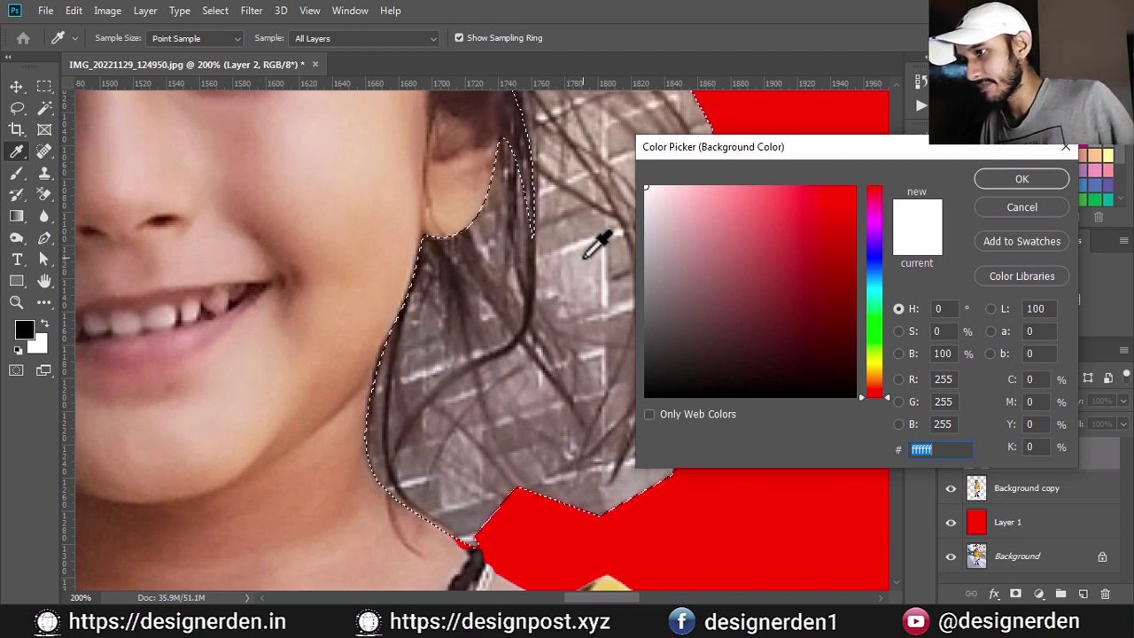
{"action": "left_click", "coordinate": [575, 245]}
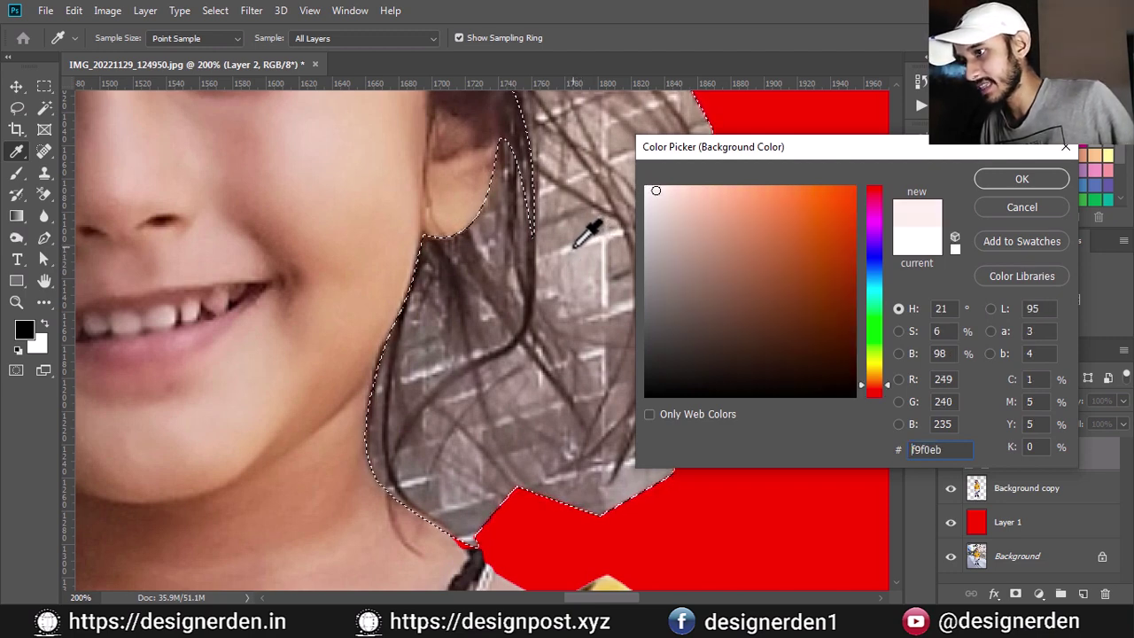
{"action": "left_click", "coordinate": [1028, 179]}
{"action": "key", "text": "e"}
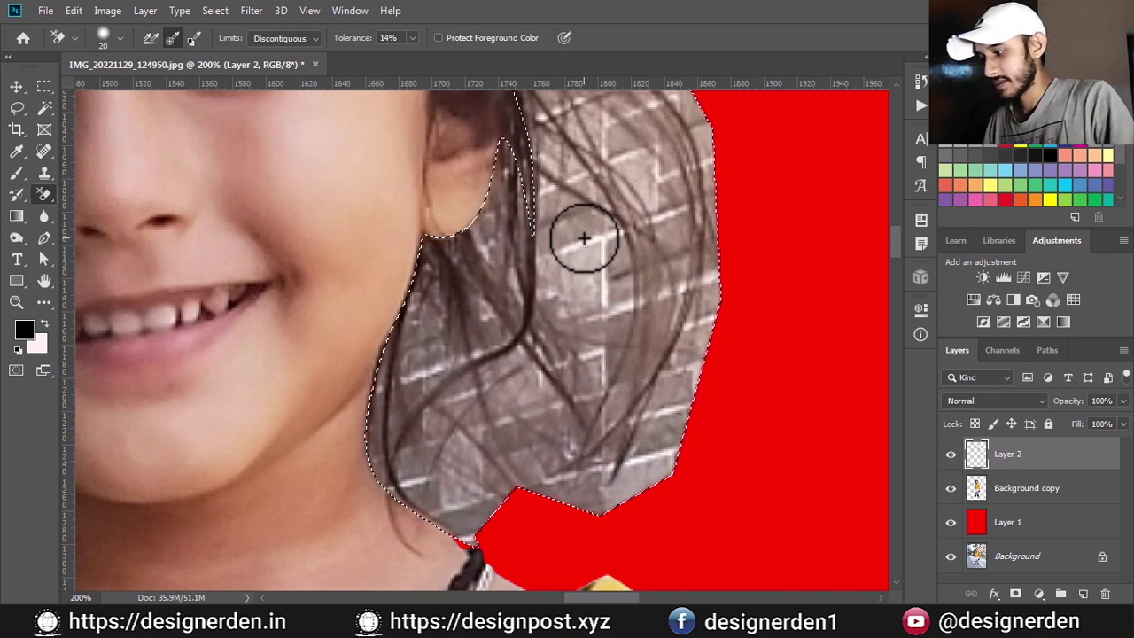
- Erase brick wall along the right and lower edges of the hair
{"action": "key", "text": "super+space"}
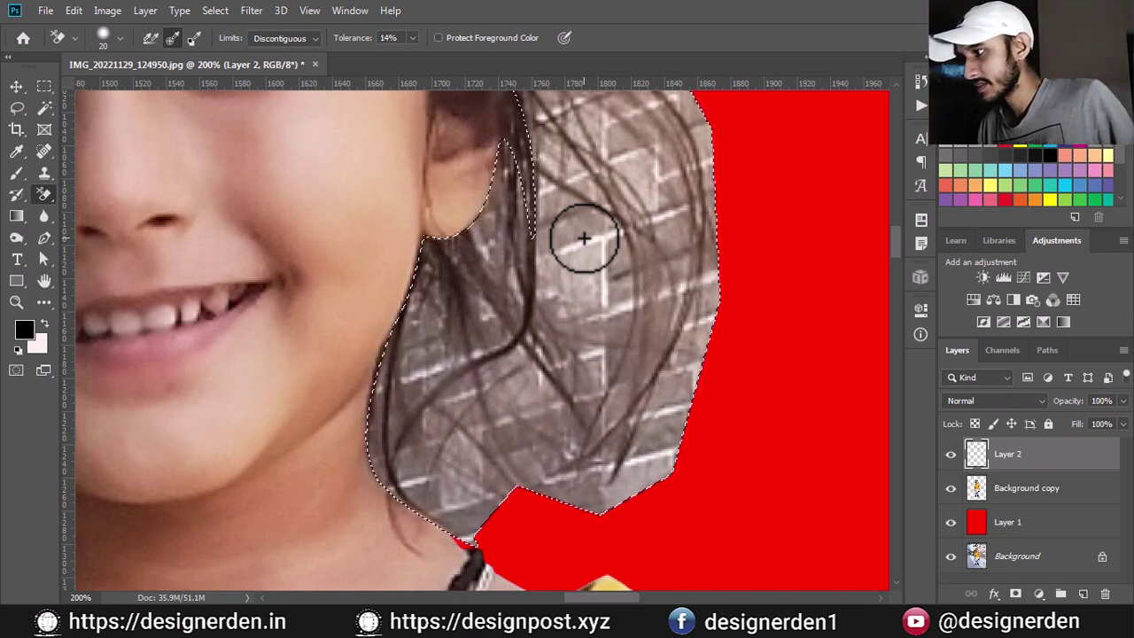
{"action": "mouse_move", "coordinate": [591, 255]}
{"action": "left_mouse_down"}
{"action": "mouse_move", "coordinate": [592, 240]}
{"action": "mouse_move", "coordinate": [616, 232]}
{"action": "mouse_move", "coordinate": [590, 241]}
{"action": "mouse_move", "coordinate": [625, 337]}
{"action": "mouse_move", "coordinate": [663, 300]}
{"action": "mouse_move", "coordinate": [591, 311]}
{"action": "mouse_move", "coordinate": [628, 306]}
{"action": "mouse_move", "coordinate": [582, 339]}
{"action": "mouse_move", "coordinate": [481, 324]}
{"action": "mouse_move", "coordinate": [520, 451]}
{"action": "mouse_move", "coordinate": [562, 435]}
{"action": "mouse_move", "coordinate": [414, 476]}
{"action": "left_mouse_up"}
{"action": "mouse_move", "coordinate": [478, 413]}
{"action": "left_mouse_down"}
{"action": "mouse_move", "coordinate": [405, 455]}
{"action": "mouse_move", "coordinate": [437, 317]}
{"action": "left_mouse_up"}
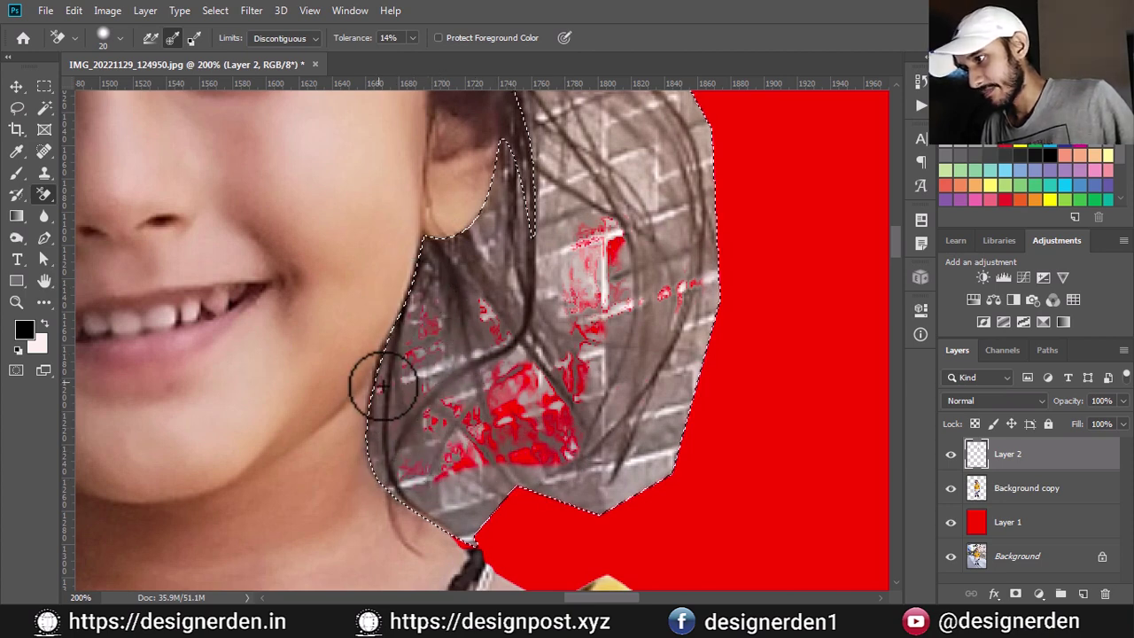
{"action": "mouse_move", "coordinate": [382, 386]}
{"action": "left_mouse_down"}
{"action": "mouse_move", "coordinate": [460, 531]}
{"action": "mouse_move", "coordinate": [476, 506]}
{"action": "mouse_move", "coordinate": [648, 470]}
{"action": "mouse_move", "coordinate": [585, 495]}
{"action": "mouse_move", "coordinate": [665, 451]}
{"action": "mouse_move", "coordinate": [714, 277]}
{"action": "left_mouse_up"}
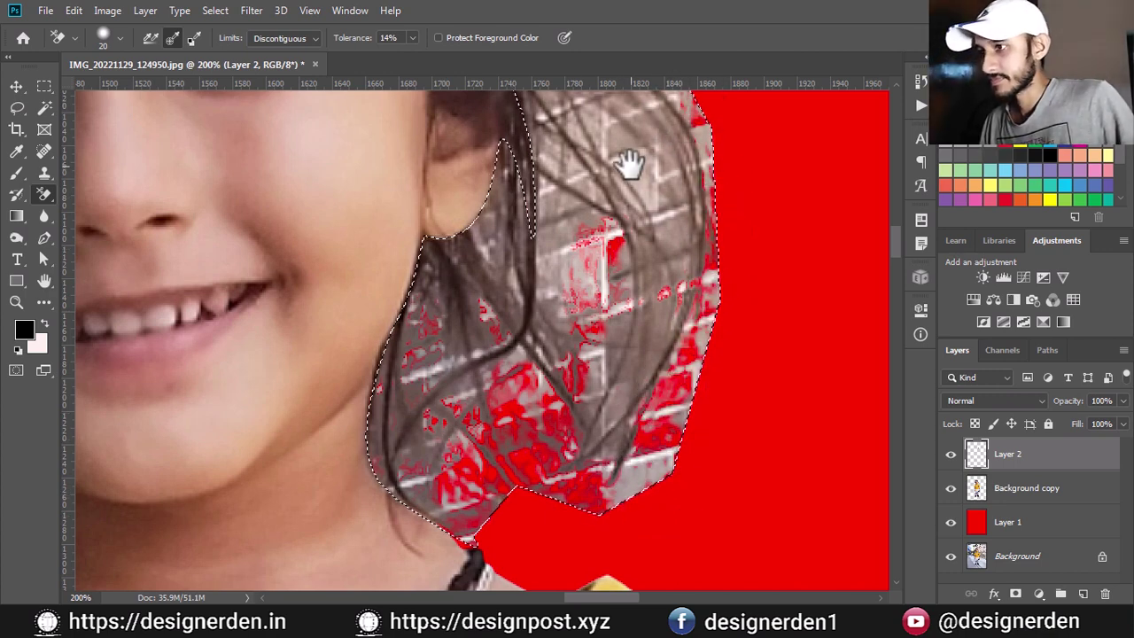
{"action": "left_click_drag", "start_coordinate": [629, 165], "coordinate": [679, 299]}
{"action": "left_click_drag", "start_coordinate": [679, 157], "coordinate": [726, 228]}
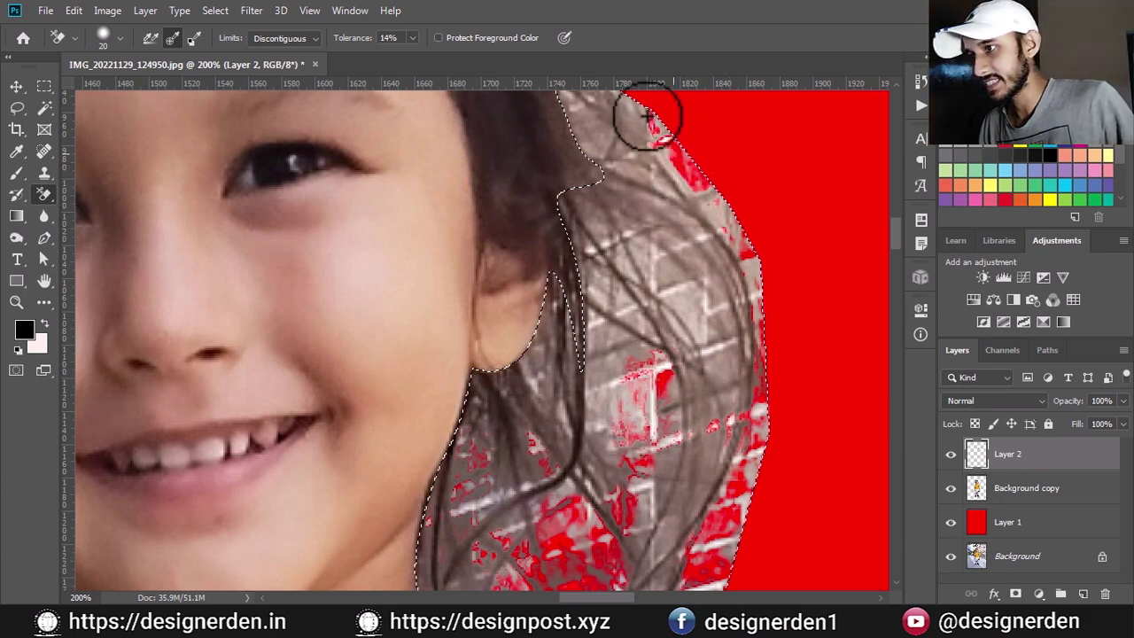
- Lower the Background Eraser tolerance to 9% and erase wall along the top of the hair
{"action": "left_click", "coordinate": [412, 37]}
{"action": "left_click_drag", "start_coordinate": [411, 58], "coordinate": [406, 58]}
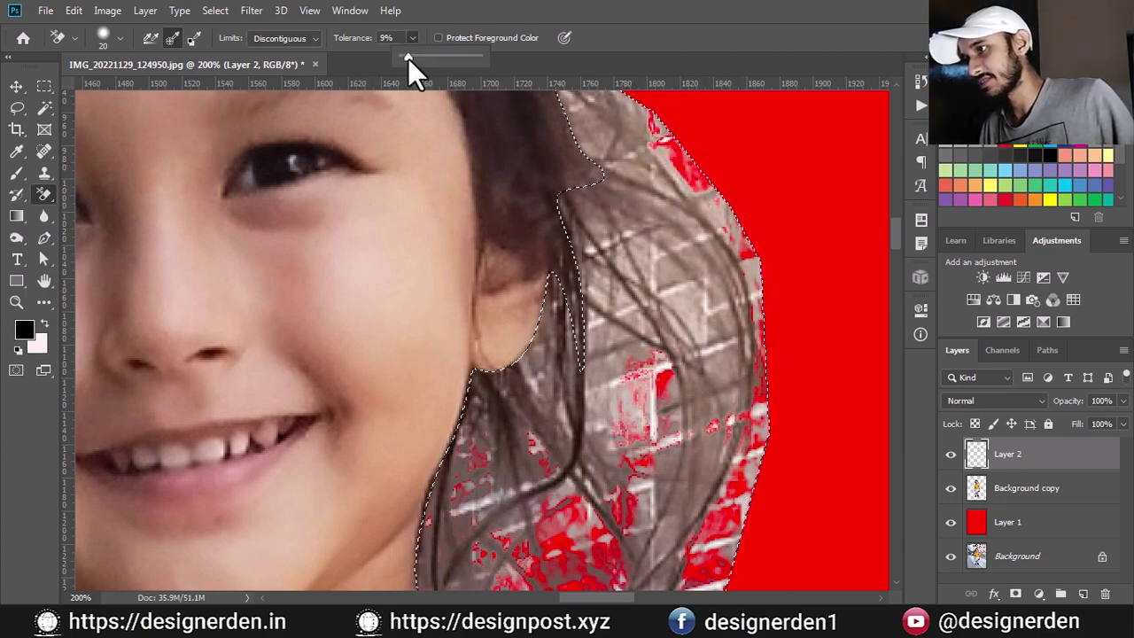
{"action": "left_click", "coordinate": [697, 165]}
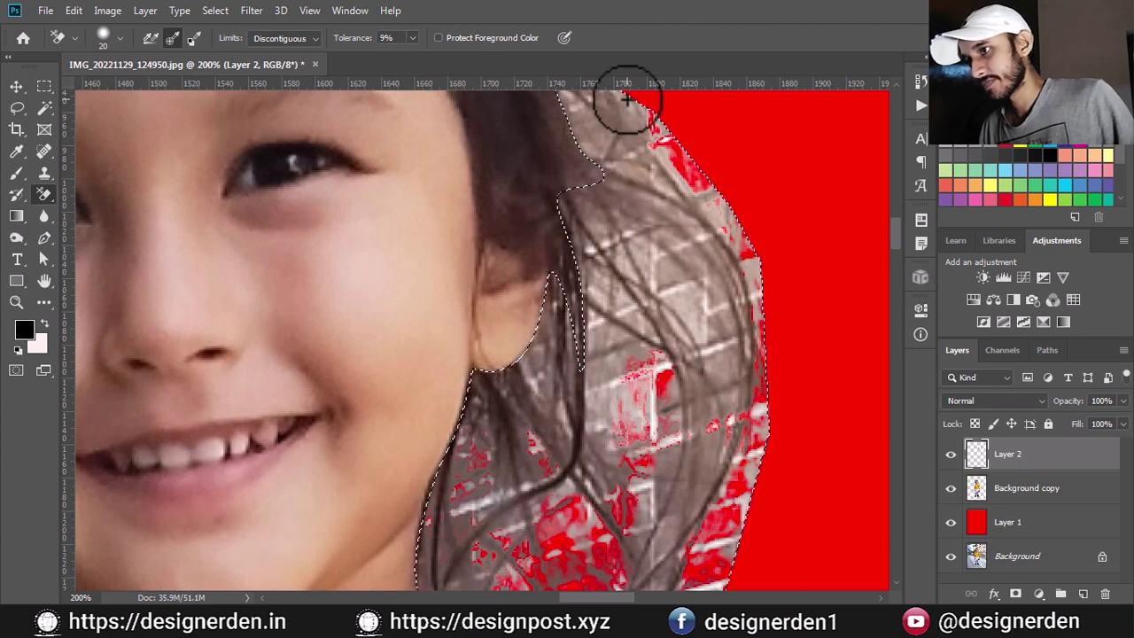
{"action": "left_click_drag", "start_coordinate": [577, 178], "coordinate": [637, 275]}
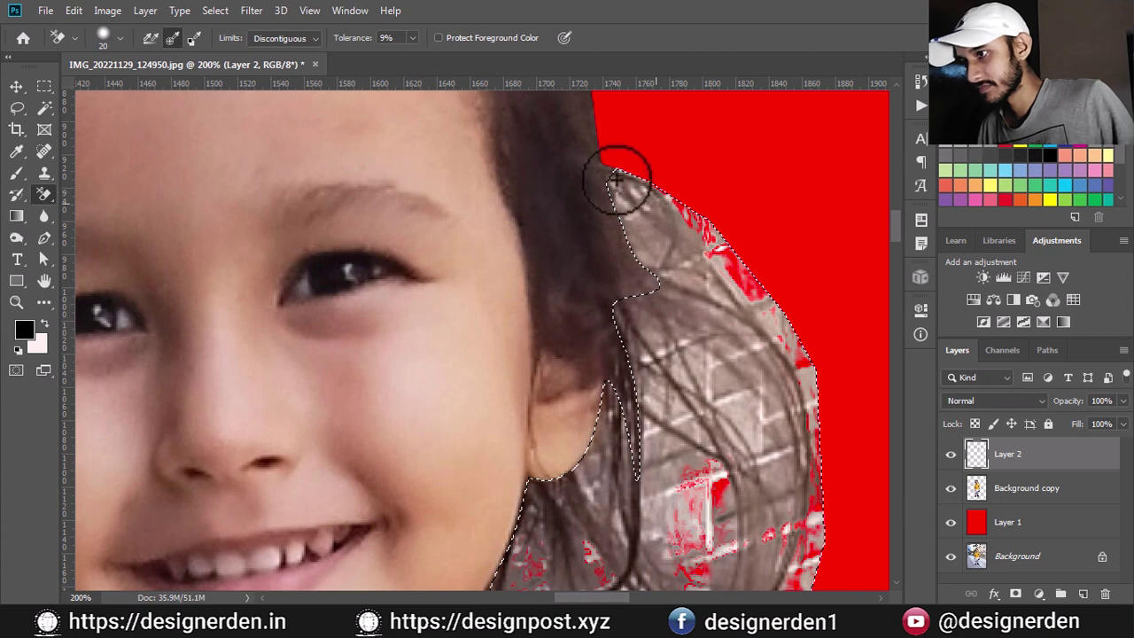
{"action": "mouse_move", "coordinate": [616, 178]}
{"action": "left_mouse_down"}
{"action": "mouse_move", "coordinate": [735, 309]}
{"action": "mouse_move", "coordinate": [800, 425]}
{"action": "mouse_move", "coordinate": [673, 362]}
{"action": "mouse_move", "coordinate": [716, 406]}
{"action": "mouse_move", "coordinate": [661, 330]}
{"action": "left_mouse_up"}
- Erase wall along the right hair edge down toward the chin and between strands
{"action": "mouse_move", "coordinate": [724, 372]}
{"action": "left_mouse_down"}
{"action": "mouse_move", "coordinate": [804, 400]}
{"action": "mouse_move", "coordinate": [663, 254]}
{"action": "mouse_move", "coordinate": [730, 319]}
{"action": "mouse_move", "coordinate": [762, 307]}
{"action": "mouse_move", "coordinate": [831, 392]}
{"action": "mouse_move", "coordinate": [680, 200]}
{"action": "mouse_move", "coordinate": [767, 283]}
{"action": "mouse_move", "coordinate": [800, 383]}
{"action": "left_mouse_up"}
{"action": "mouse_move", "coordinate": [754, 283]}
{"action": "left_mouse_down"}
{"action": "mouse_move", "coordinate": [841, 455]}
{"action": "mouse_move", "coordinate": [812, 425]}
{"action": "mouse_move", "coordinate": [754, 488]}
{"action": "mouse_move", "coordinate": [620, 303]}
{"action": "mouse_move", "coordinate": [602, 259]}
{"action": "left_mouse_up"}
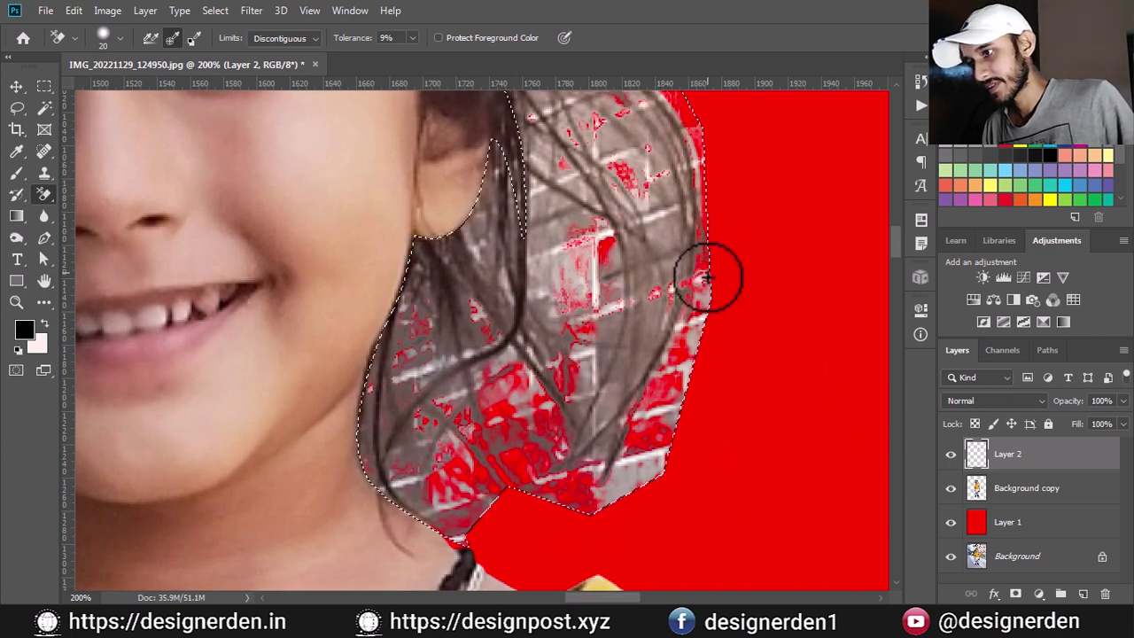
{"action": "mouse_move", "coordinate": [706, 270]}
{"action": "left_mouse_down"}
{"action": "mouse_move", "coordinate": [653, 473]}
{"action": "mouse_move", "coordinate": [600, 525]}
{"action": "mouse_move", "coordinate": [653, 455]}
{"action": "mouse_move", "coordinate": [582, 514]}
{"action": "mouse_move", "coordinate": [438, 519]}
{"action": "mouse_move", "coordinate": [401, 478]}
{"action": "left_mouse_up"}
{"action": "mouse_move", "coordinate": [587, 257]}
{"action": "left_mouse_down"}
{"action": "mouse_move", "coordinate": [583, 222]}
{"action": "mouse_move", "coordinate": [591, 292]}
{"action": "left_mouse_up"}
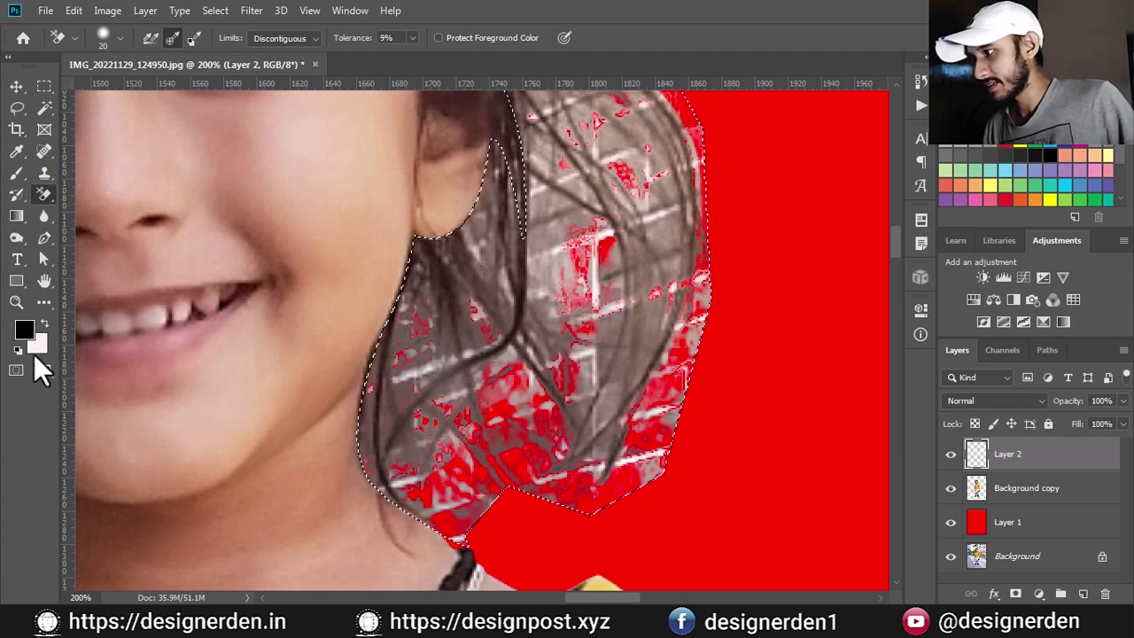
- Resample a darker wall tone as the background colour and erase grey wall near the lower hair
{"action": "left_click", "coordinate": [36, 349]}
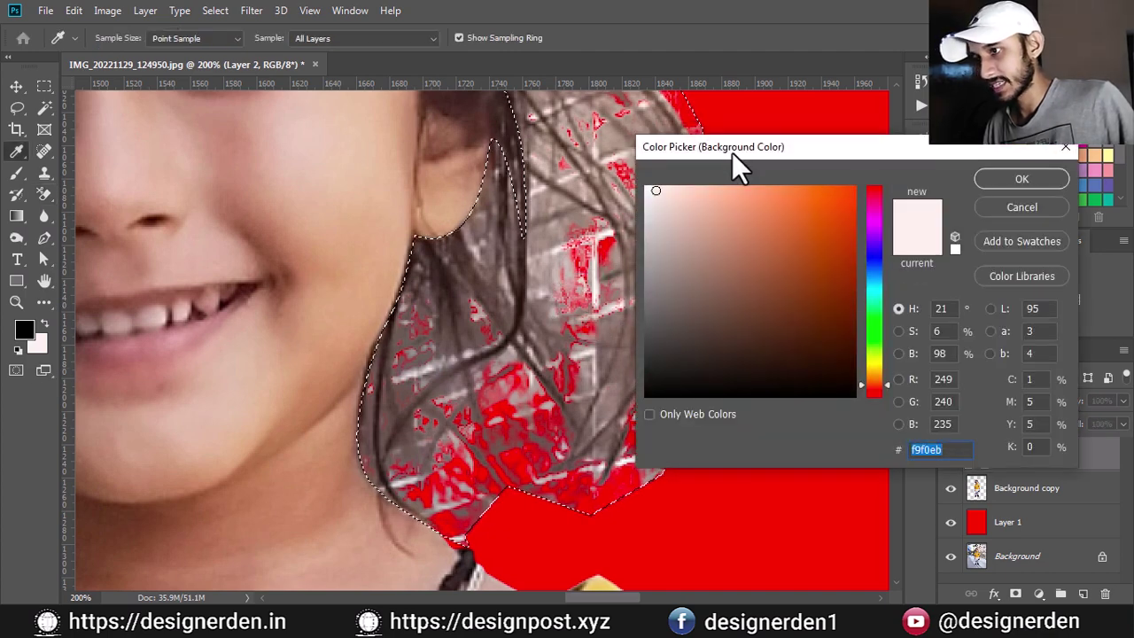
{"action": "left_click_drag", "start_coordinate": [732, 153], "coordinate": [864, 140]}
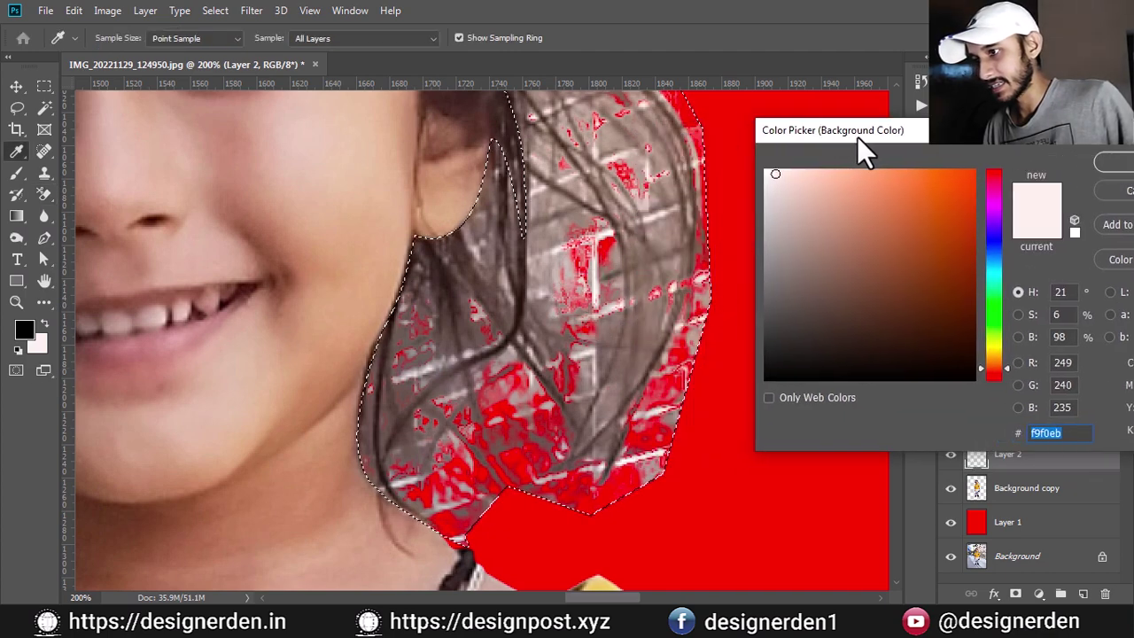
{"action": "left_click", "coordinate": [682, 326]}
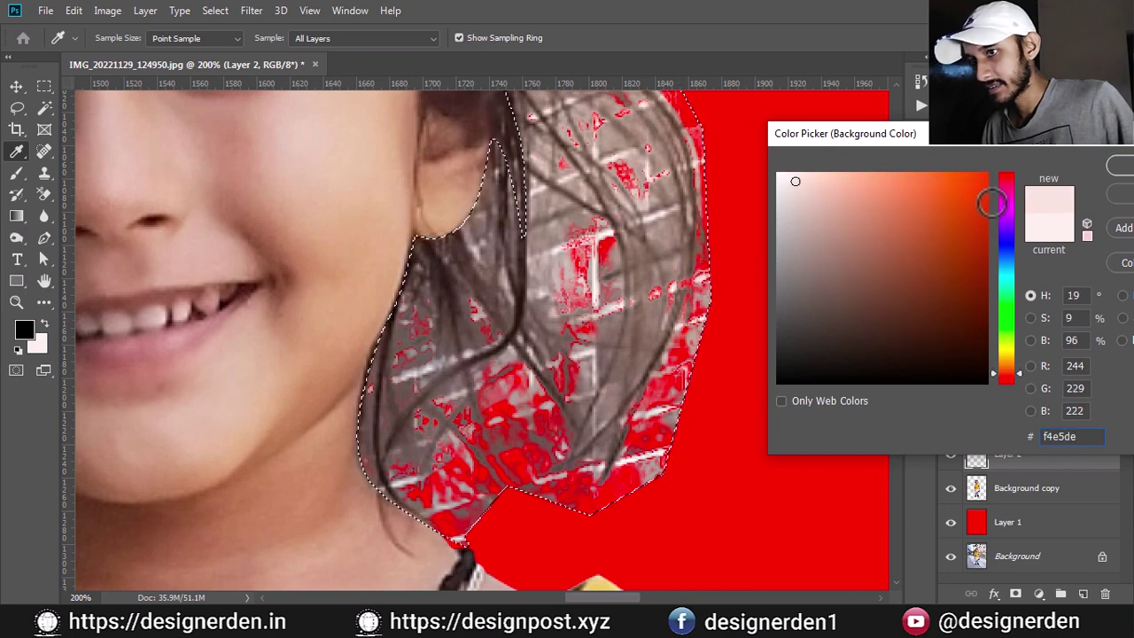
{"action": "left_click", "coordinate": [1121, 167]}
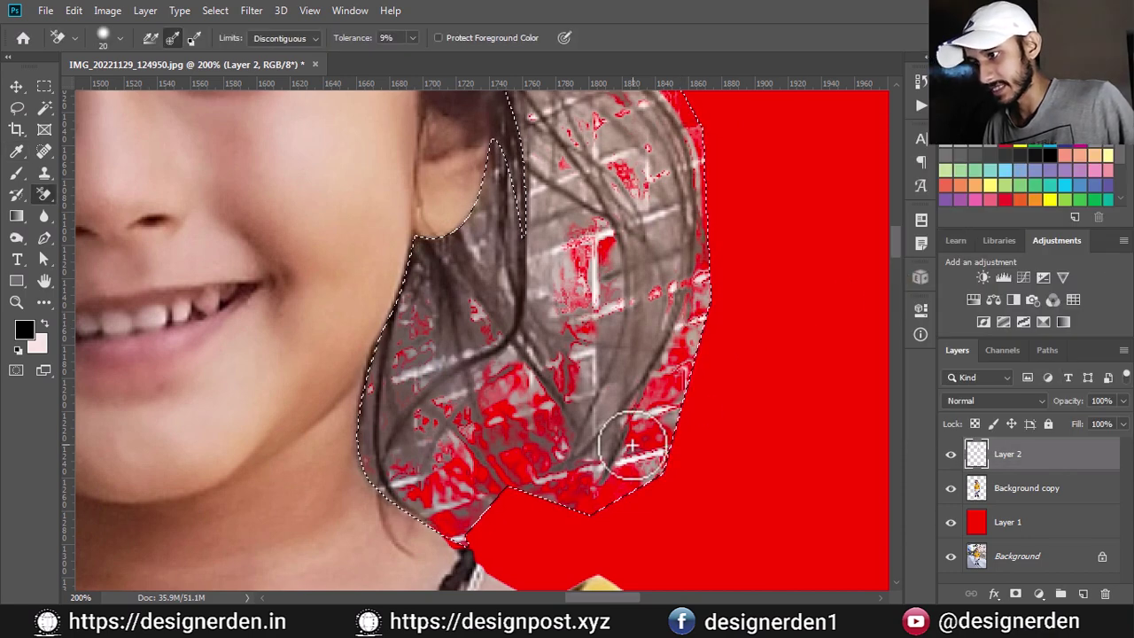
{"action": "left_click_drag", "start_coordinate": [633, 408], "coordinate": [651, 443]}
- Make the Background copy layer active and reopen the background colour picker
{"action": "left_click", "coordinate": [1032, 496]}
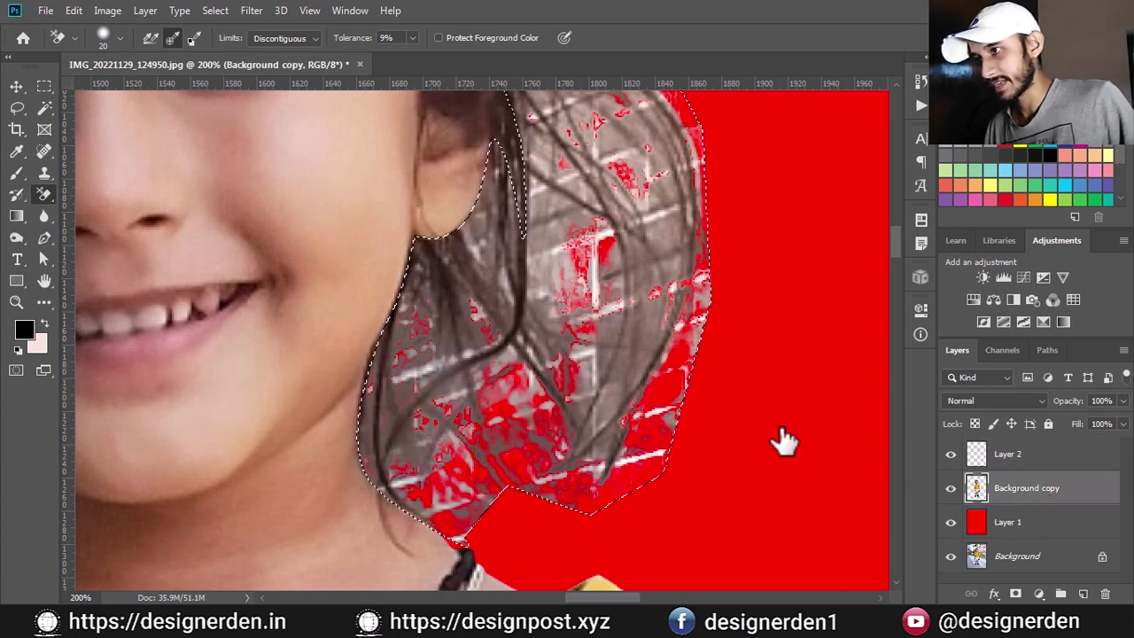
{"action": "left_click", "coordinate": [37, 345]}
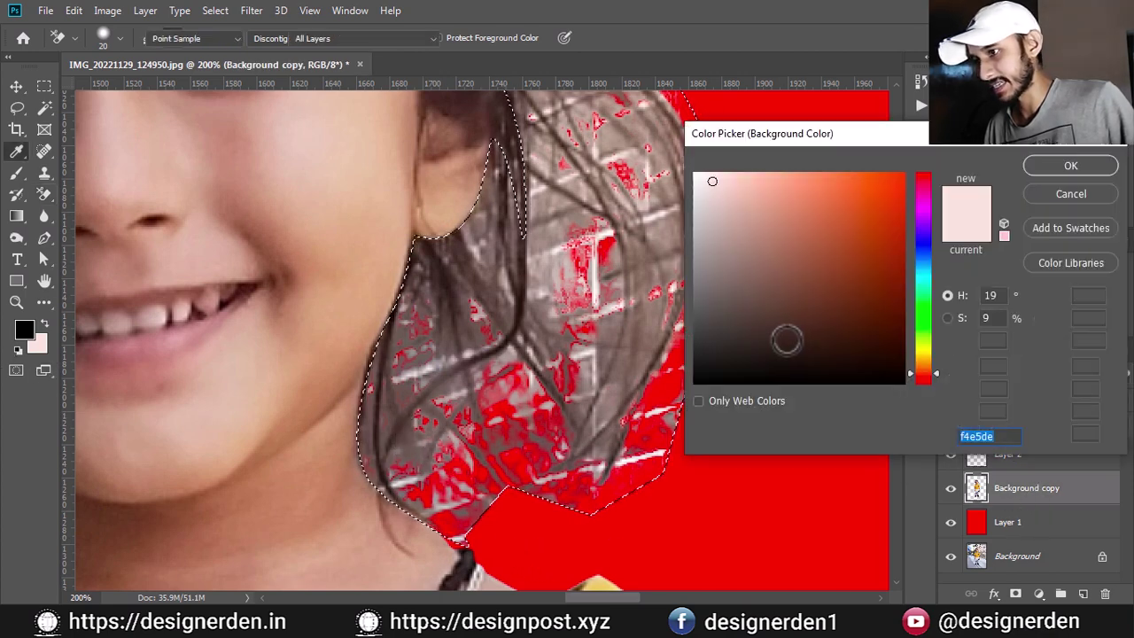
{"action": "left_click_drag", "start_coordinate": [837, 139], "coordinate": [970, 115]}
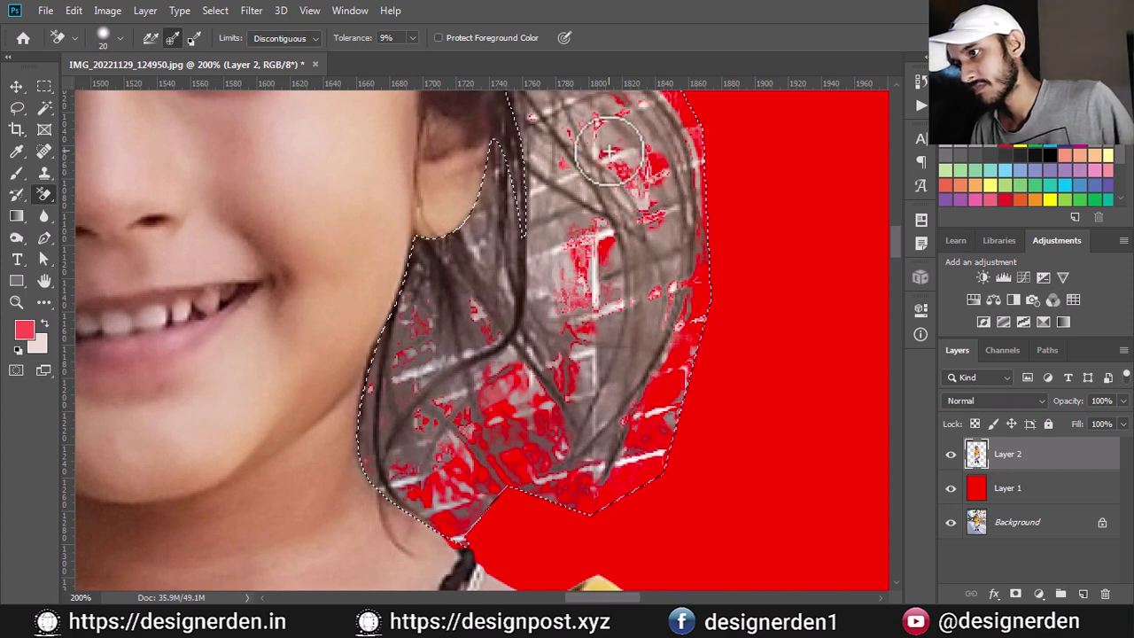
- Erase wall among the hair strands by the cheek with a size-90 brush, then shrink it to 40
{"action": "left_click_drag", "start_coordinate": [611, 156], "coordinate": [621, 158]}
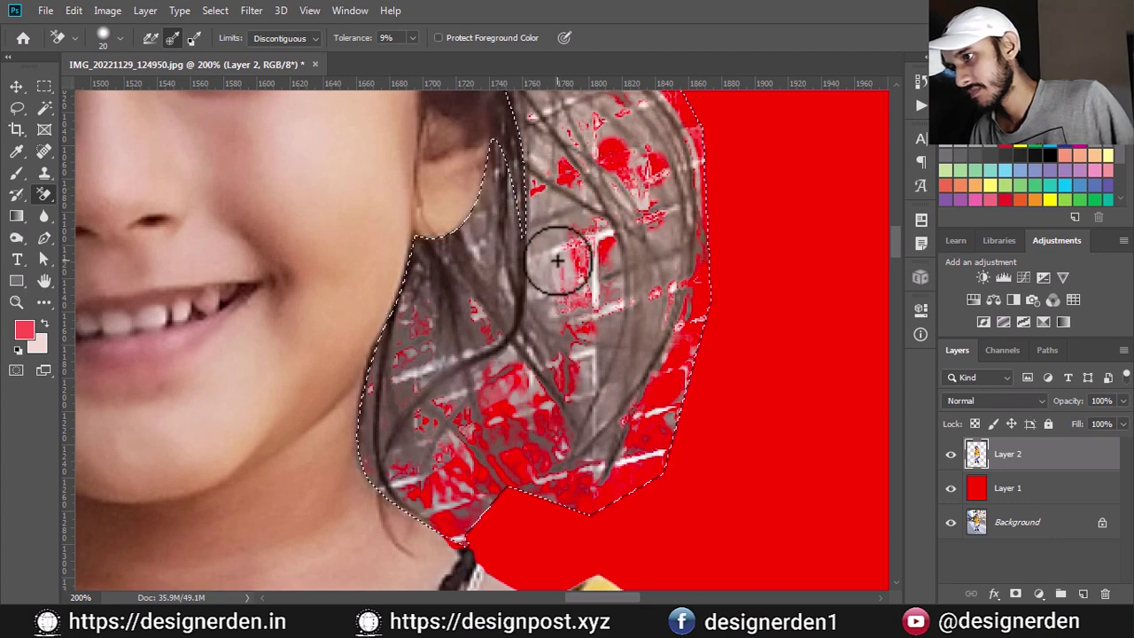
{"action": "mouse_move", "coordinate": [553, 238]}
{"action": "left_mouse_down"}
{"action": "mouse_move", "coordinate": [552, 324]}
{"action": "mouse_move", "coordinate": [583, 367]}
{"action": "mouse_move", "coordinate": [514, 325]}
{"action": "mouse_move", "coordinate": [567, 435]}
{"action": "mouse_move", "coordinate": [503, 397]}
{"action": "left_mouse_up"}
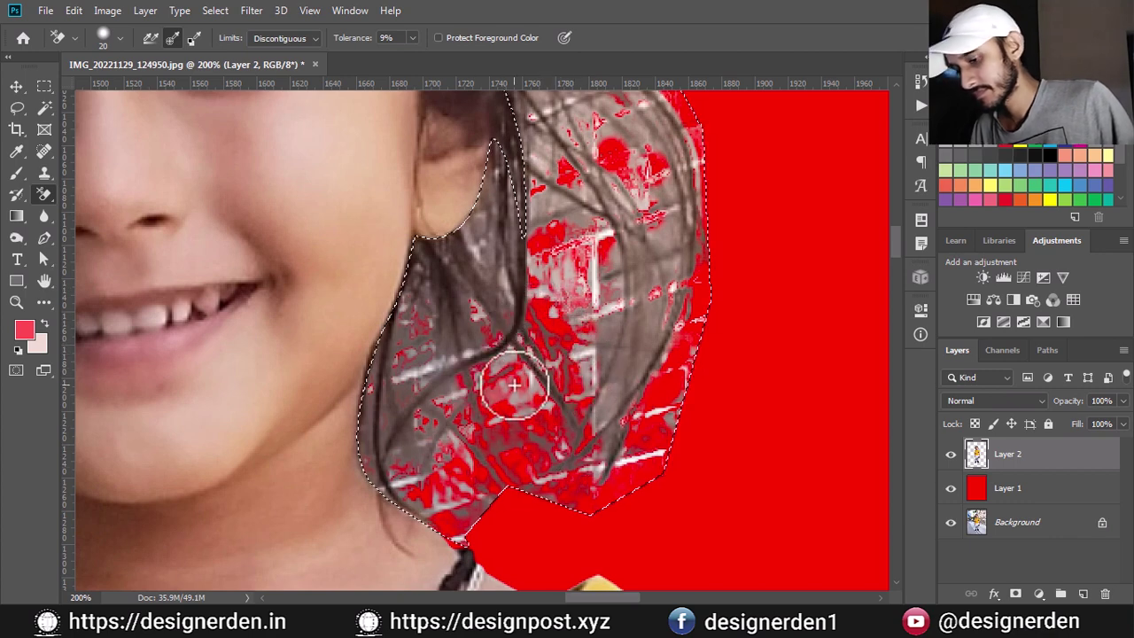
{"action": "key", "text": "bracketright"}
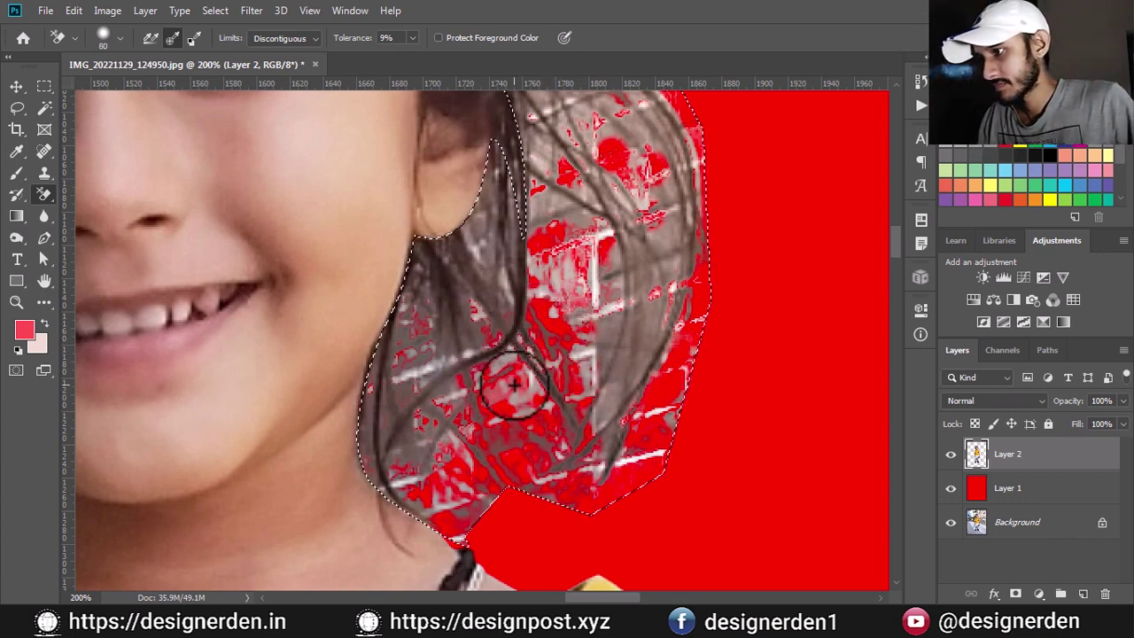
{"action": "key", "text": "bracketright"}
{"action": "key", "text": "bracketright"}
{"action": "key", "text": "bracketright"}
{"action": "mouse_move", "coordinate": [519, 381]}
{"action": "left_mouse_down"}
{"action": "mouse_move", "coordinate": [519, 488]}
{"action": "mouse_move", "coordinate": [483, 456]}
{"action": "mouse_move", "coordinate": [415, 479]}
{"action": "mouse_move", "coordinate": [443, 506]}
{"action": "mouse_move", "coordinate": [576, 481]}
{"action": "mouse_move", "coordinate": [566, 385]}
{"action": "mouse_move", "coordinate": [532, 417]}
{"action": "left_mouse_up"}
{"action": "scroll", "coordinate": [673, 358], "scroll_direction": "up", "scroll_amount": 5}
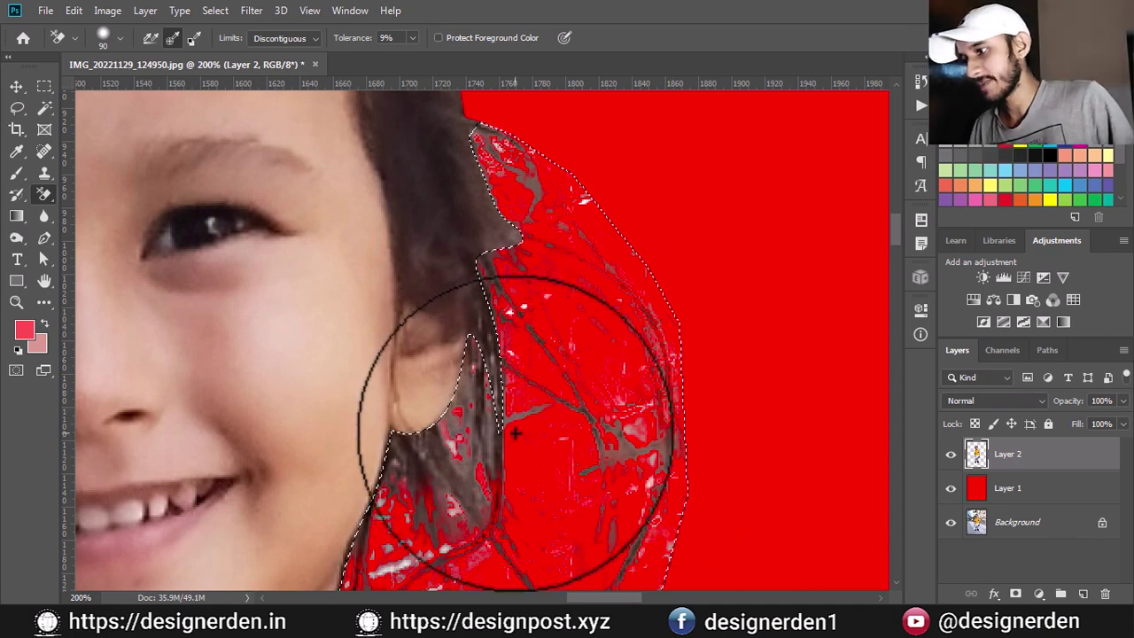
{"action": "left_click_drag", "start_coordinate": [452, 452], "coordinate": [462, 520]}
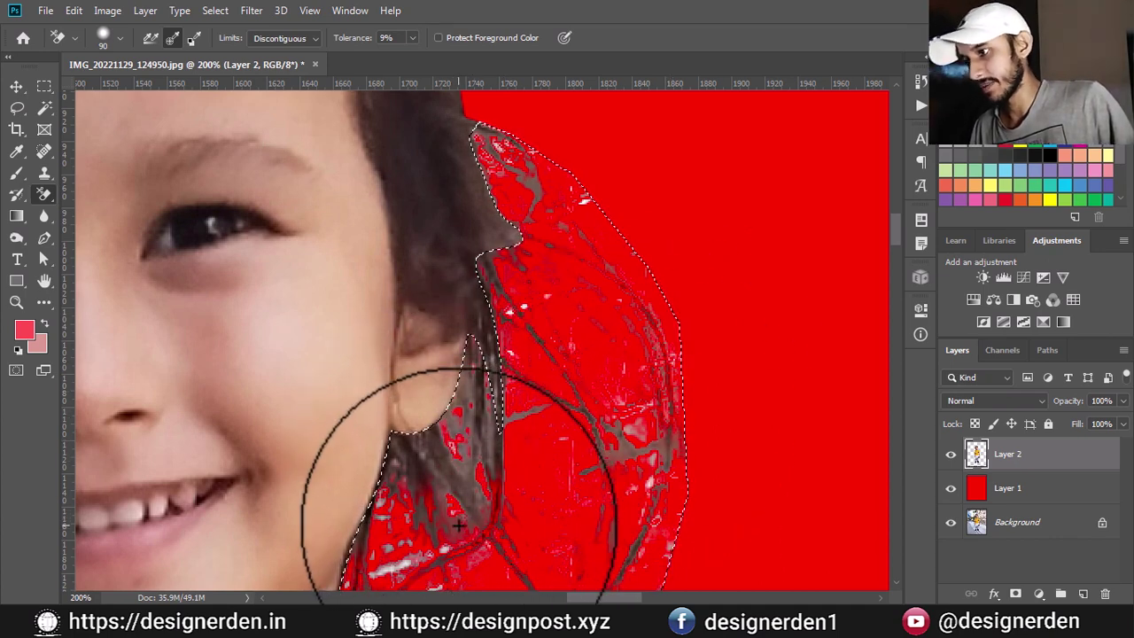
{"action": "left_click_drag", "start_coordinate": [625, 443], "coordinate": [608, 168]}
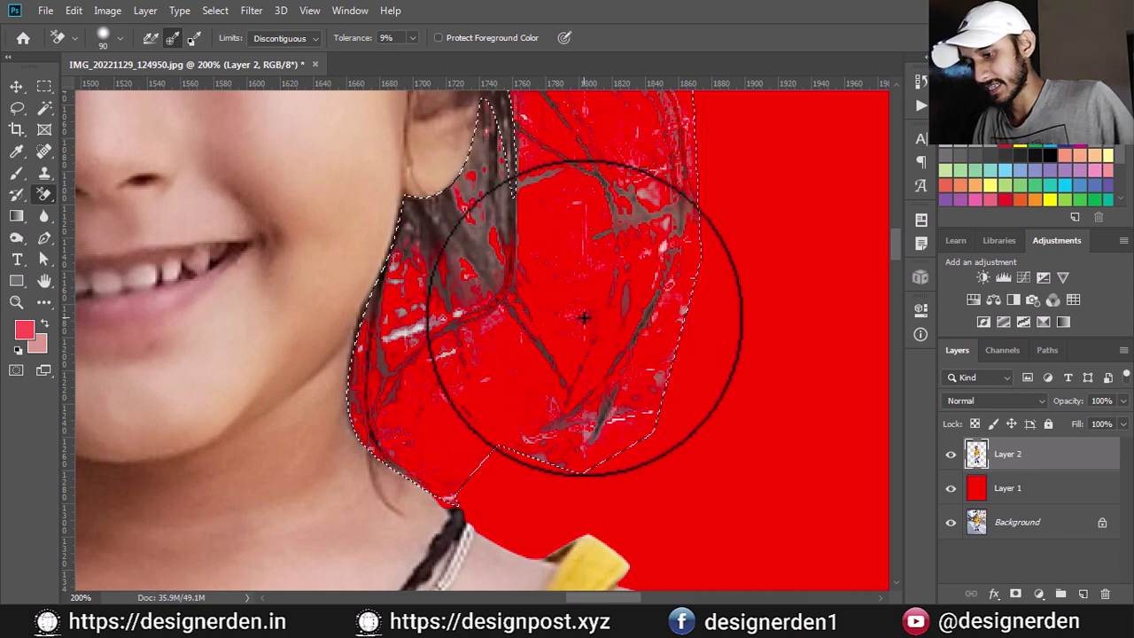
{"action": "key", "text": "bracketleft"}
{"action": "key", "text": "bracketleft"}
{"action": "key", "text": "bracketleft"}
{"action": "key", "text": "bracketleft"}
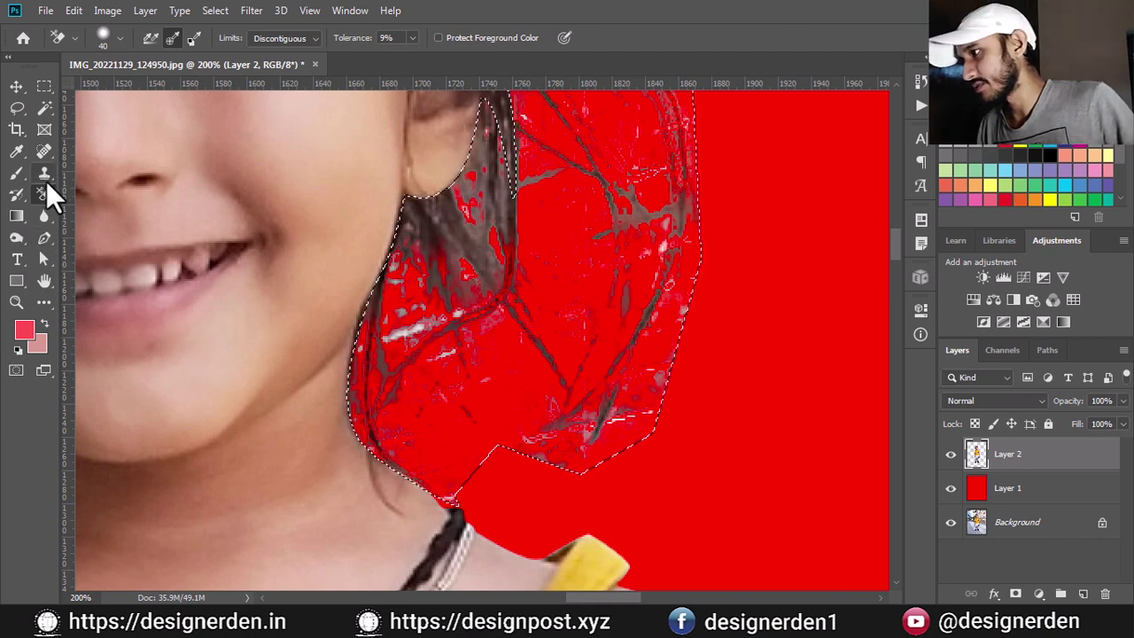
- Switch to the plain Eraser and shrink its brush to size 50
{"action": "right_click", "coordinate": [45, 190]}
{"action": "left_click", "coordinate": [84, 191]}
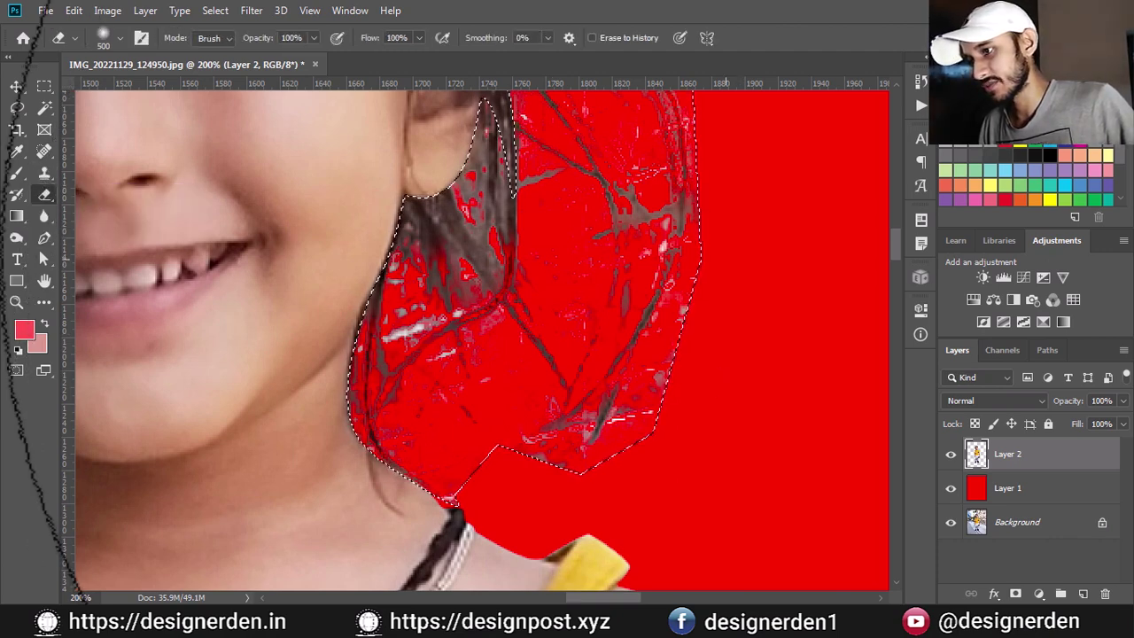
{"action": "key", "text": "bracketleft"}
{"action": "key", "text": "bracketleft"}
{"action": "key", "text": "bracketleft"}
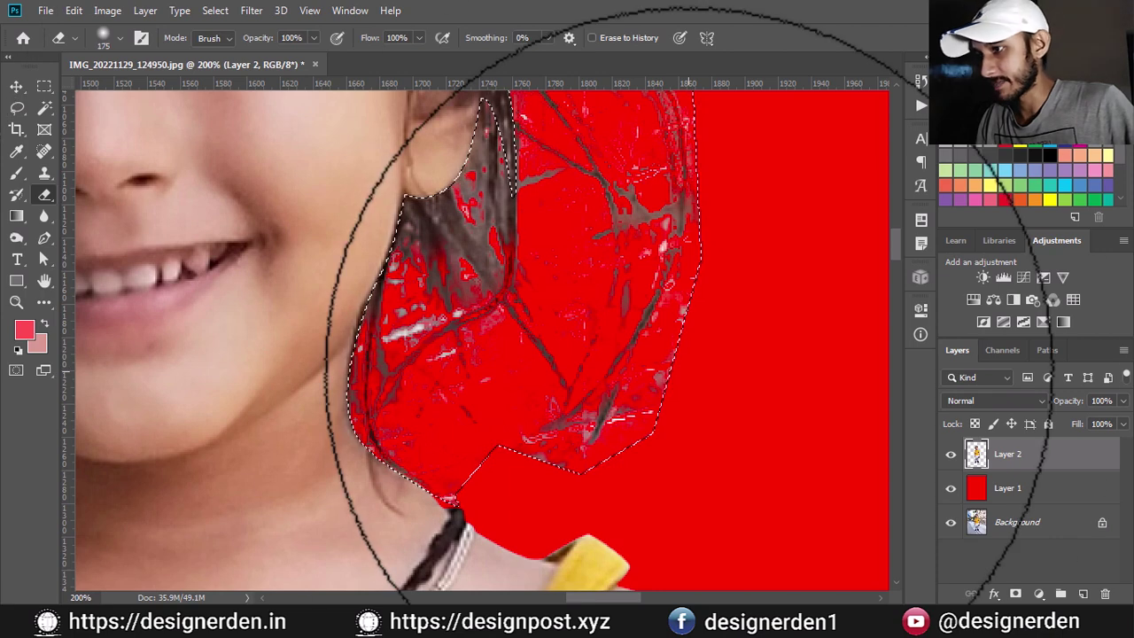
{"action": "key", "text": "bracketleft"}
{"action": "key", "text": "bracketleft"}
{"action": "key", "text": "bracketleft"}
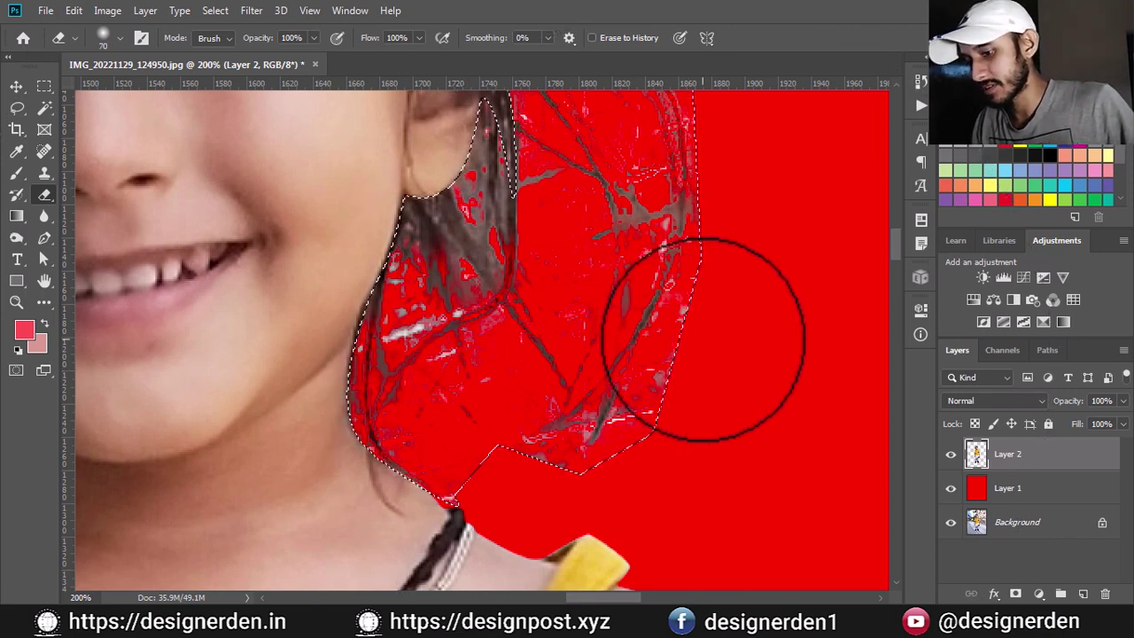
{"action": "key", "text": "bracketleft"}
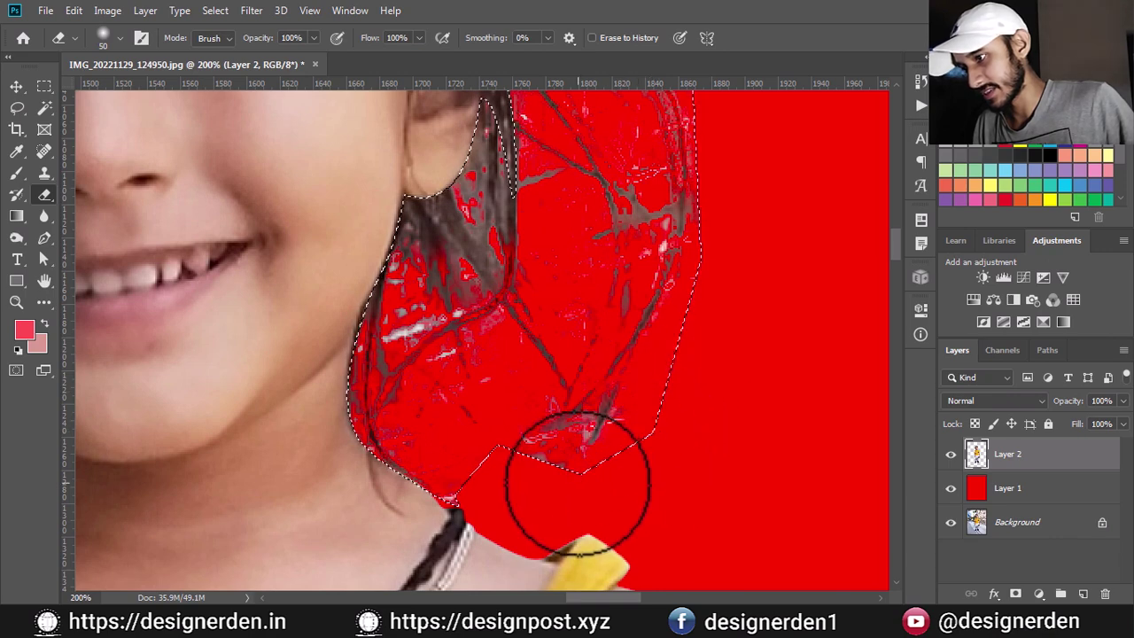
- Erase leftover grey wall strands inside the hair outline, then deselect
{"action": "mouse_move", "coordinate": [533, 489]}
{"action": "left_mouse_down"}
{"action": "mouse_move", "coordinate": [481, 481]}
{"action": "mouse_move", "coordinate": [481, 407]}
{"action": "mouse_move", "coordinate": [431, 468]}
{"action": "mouse_move", "coordinate": [430, 428]}
{"action": "mouse_move", "coordinate": [422, 434]}
{"action": "left_mouse_up"}
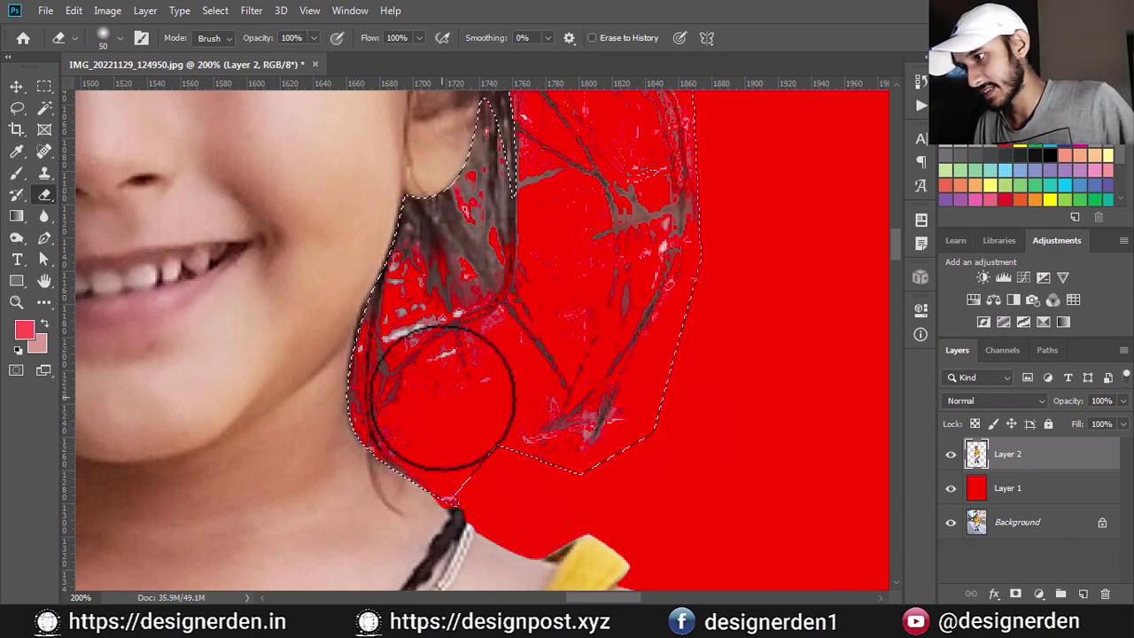
{"action": "mouse_move", "coordinate": [553, 305]}
{"action": "left_mouse_down"}
{"action": "mouse_move", "coordinate": [544, 291]}
{"action": "mouse_move", "coordinate": [570, 253]}
{"action": "mouse_move", "coordinate": [558, 219]}
{"action": "left_mouse_up"}
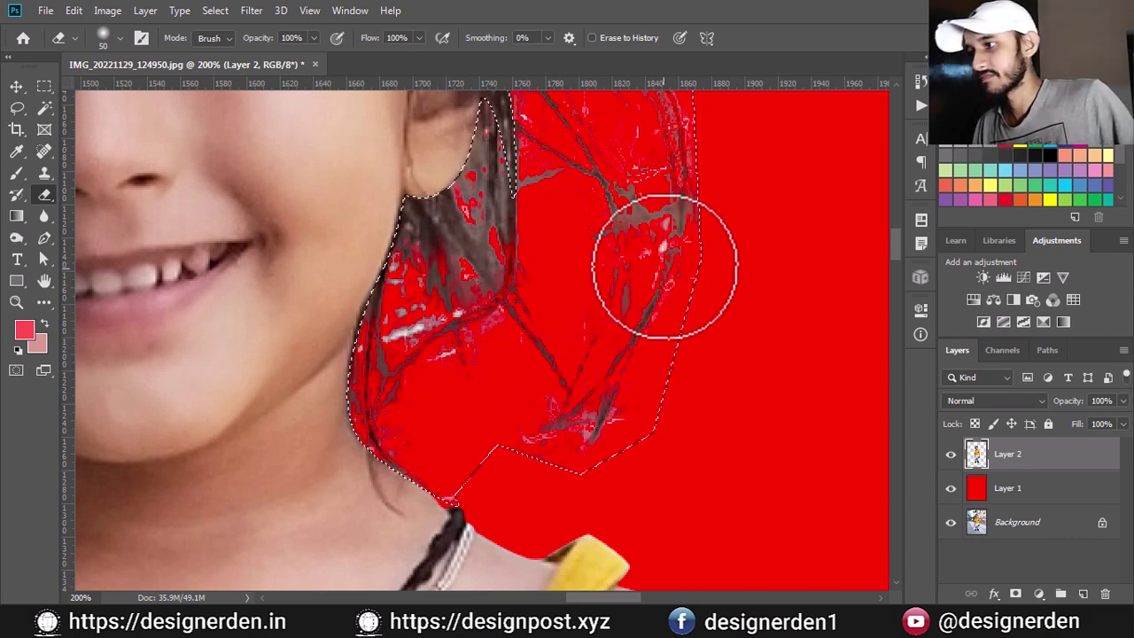
{"action": "left_click_drag", "start_coordinate": [665, 266], "coordinate": [552, 499]}
{"action": "mouse_move", "coordinate": [501, 222]}
{"action": "left_mouse_down"}
{"action": "mouse_move", "coordinate": [476, 171]}
{"action": "mouse_move", "coordinate": [473, 198]}
{"action": "mouse_move", "coordinate": [577, 324]}
{"action": "mouse_move", "coordinate": [611, 448]}
{"action": "mouse_move", "coordinate": [620, 410]}
{"action": "mouse_move", "coordinate": [468, 399]}
{"action": "mouse_move", "coordinate": [526, 410]}
{"action": "left_mouse_up"}
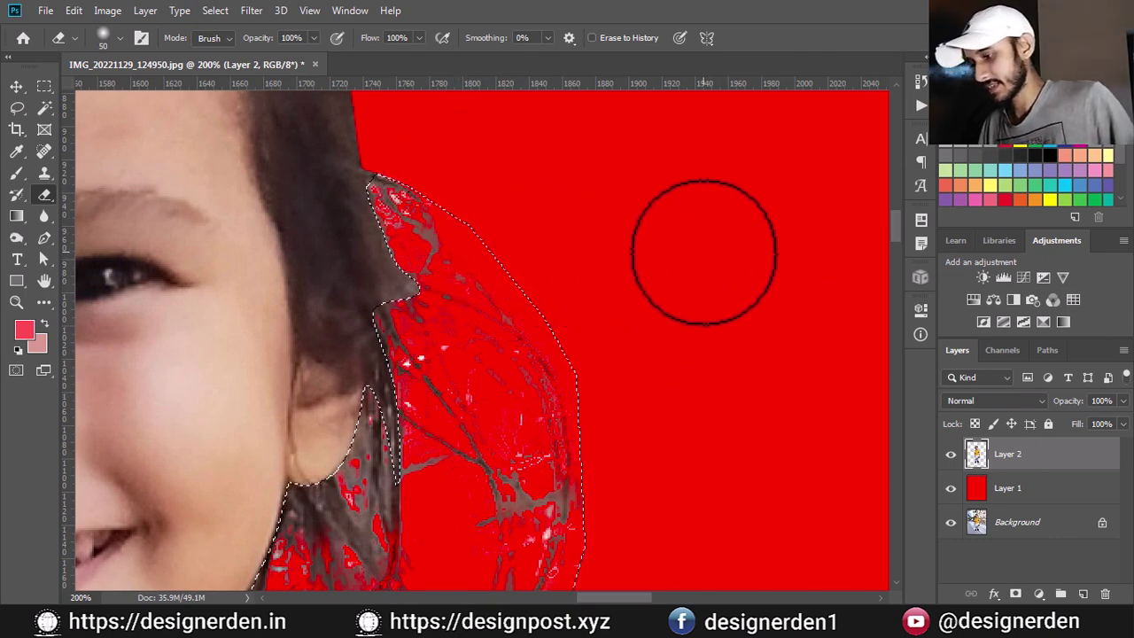
{"action": "key", "text": "ctrl+d"}
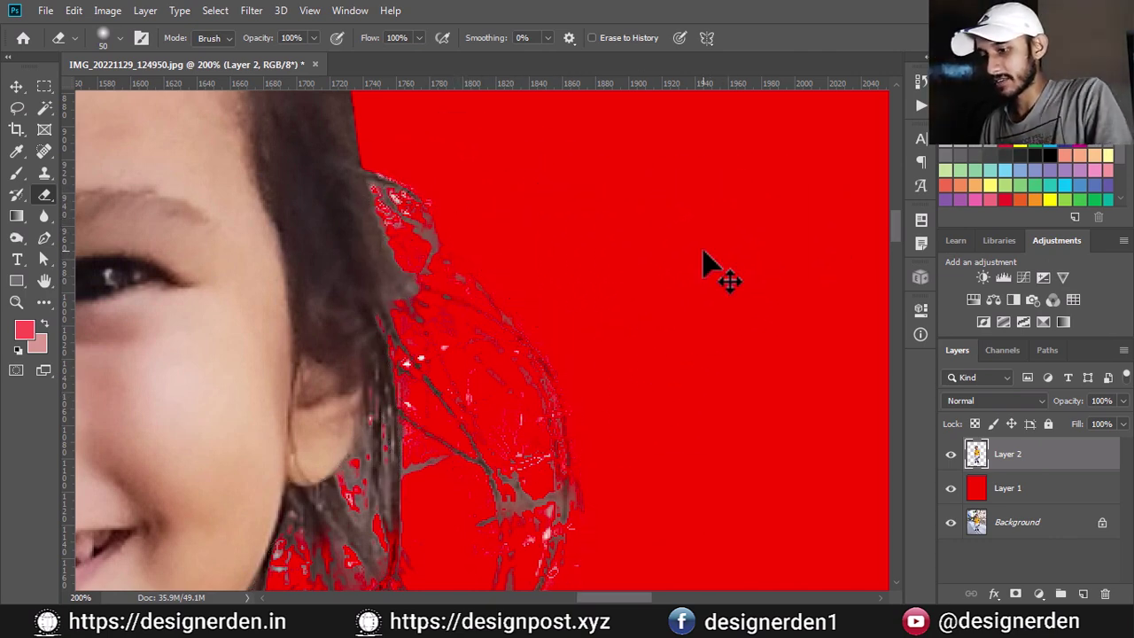
- Check the whole image, then enlarge the eraser to 150 and erase stray wisps right of the head
{"action": "key", "text": "ctrl+0"}
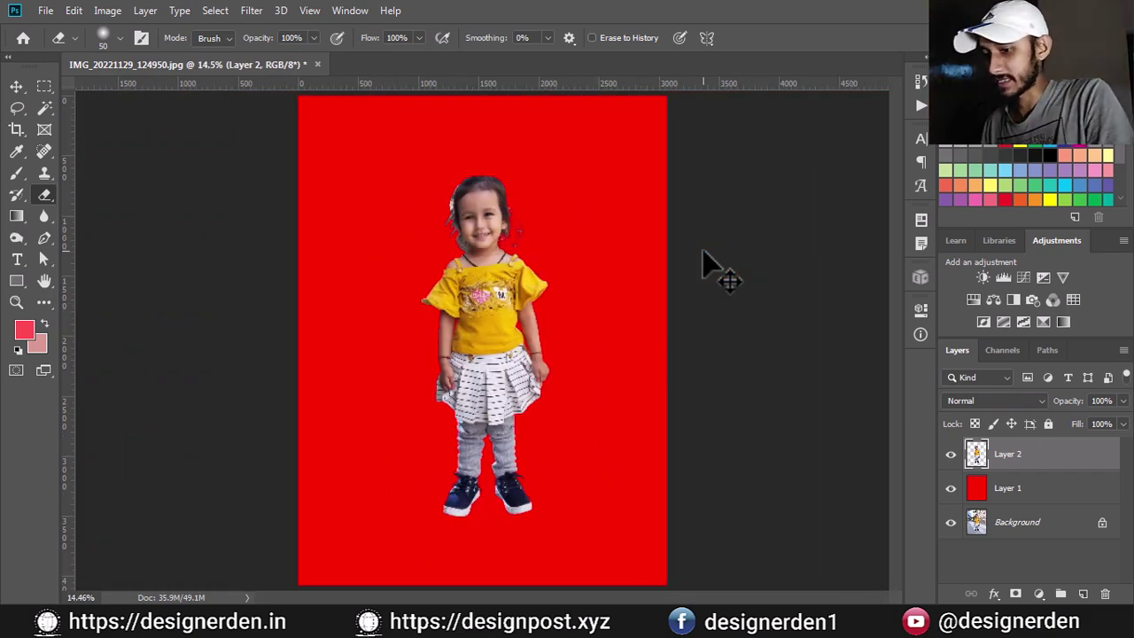
{"action": "key", "text": "ctrl+plus"}
{"action": "key", "text": "ctrl+plus"}
{"action": "key", "text": "ctrl+plus"}
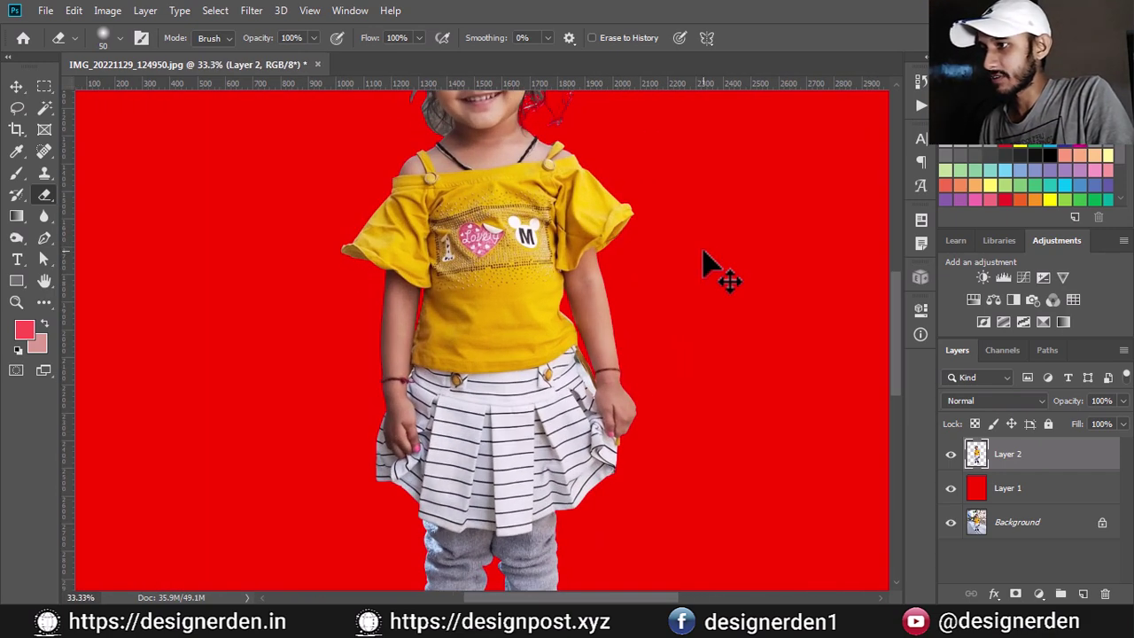
{"action": "left_click_drag", "start_coordinate": [653, 162], "coordinate": [585, 282]}
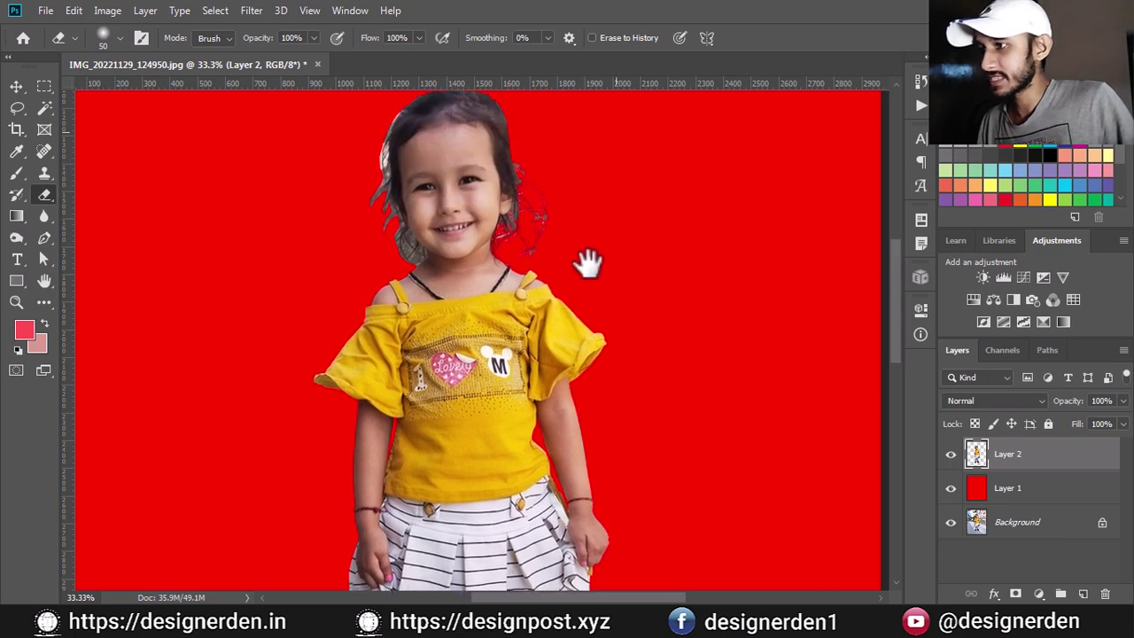
{"action": "key", "text": "ctrl+plus"}
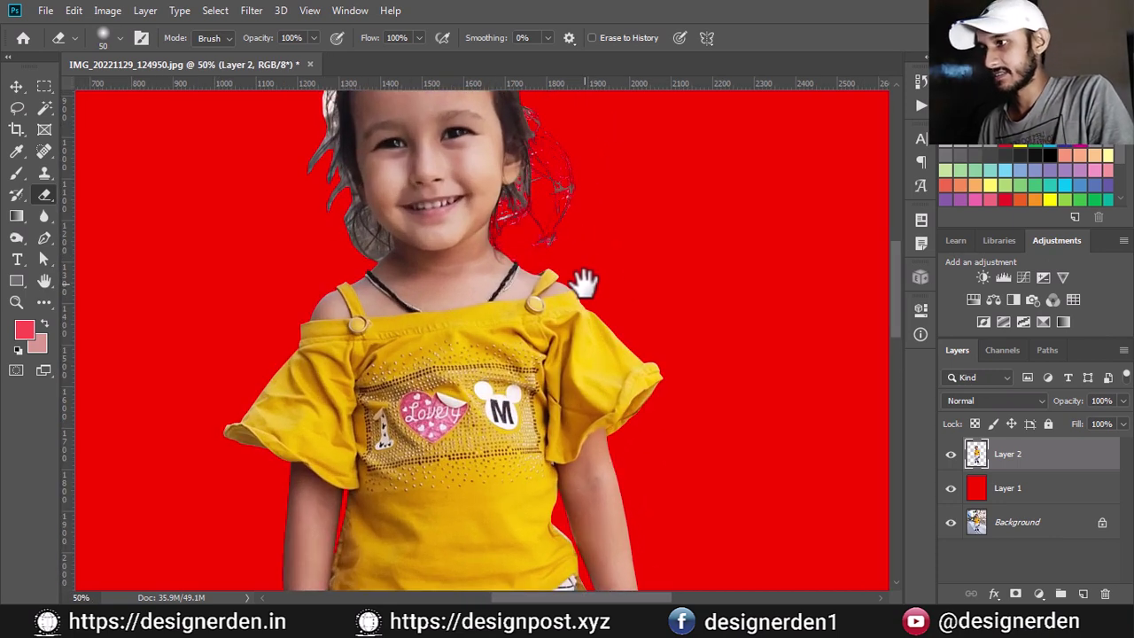
{"action": "key", "text": "ctrl+plus"}
{"action": "key", "text": "ctrl+minus"}
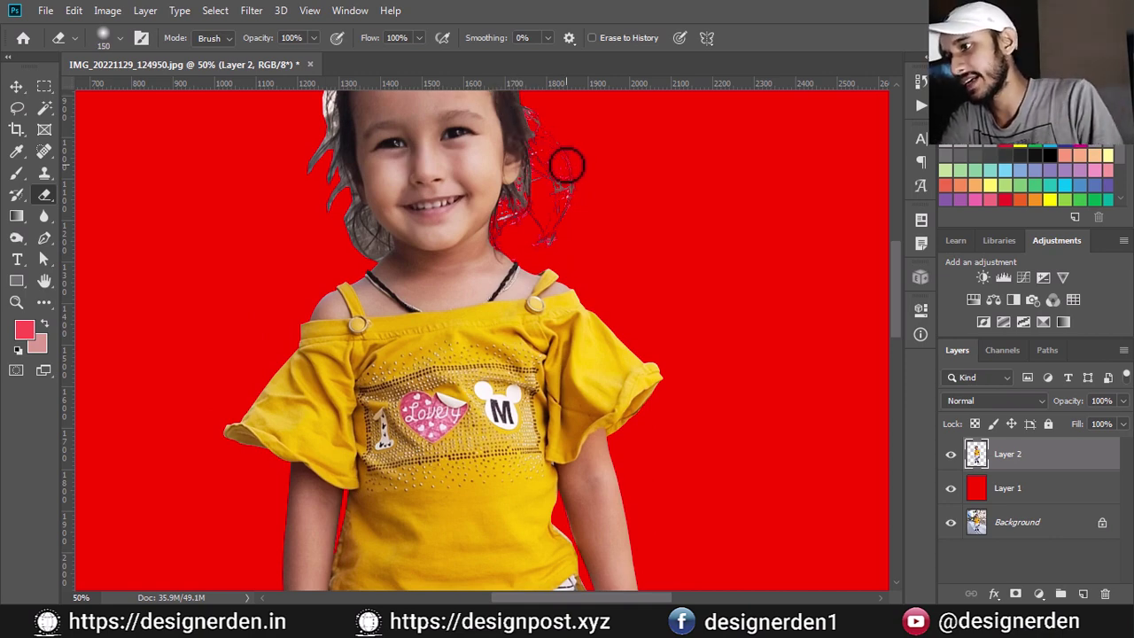
{"action": "key", "text": "bracketright"}
{"action": "key", "text": "bracketright"}
{"action": "key", "text": "bracketright"}
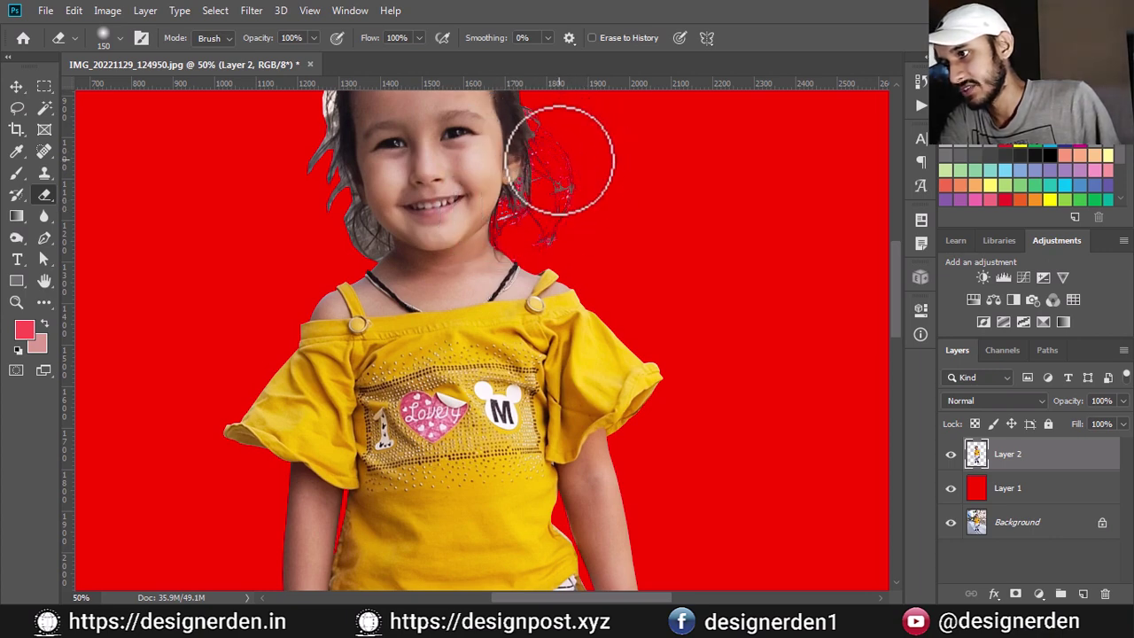
{"action": "mouse_move", "coordinate": [571, 142]}
{"action": "left_mouse_down"}
{"action": "mouse_move", "coordinate": [583, 227]}
{"action": "mouse_move", "coordinate": [552, 254]}
{"action": "mouse_move", "coordinate": [556, 233]}
{"action": "left_mouse_up"}
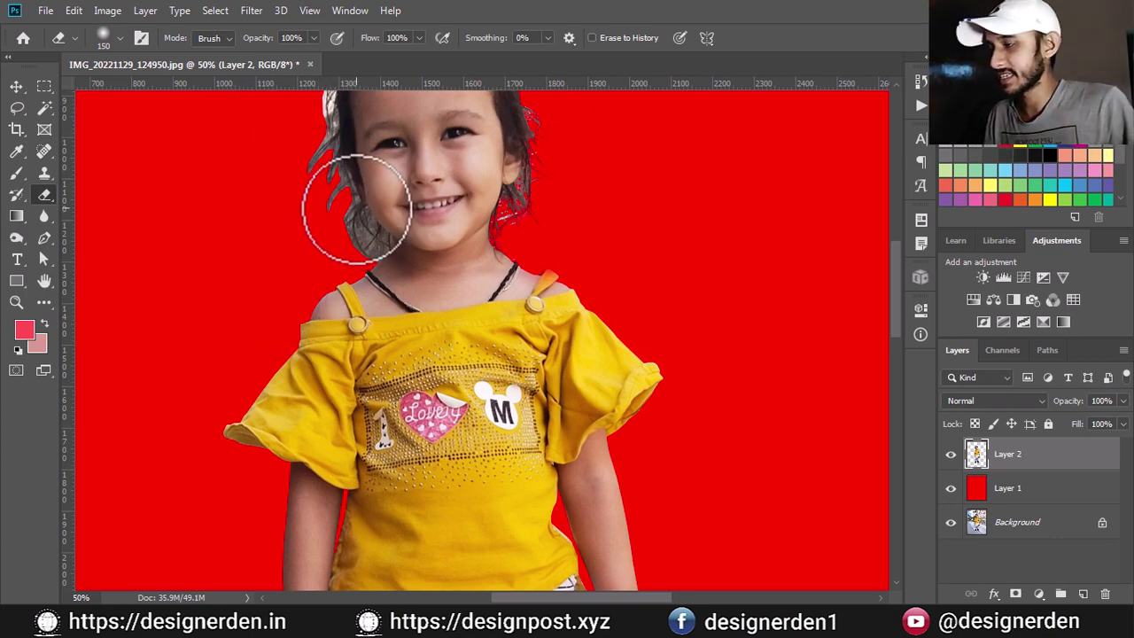
{"action": "left_click_drag", "start_coordinate": [355, 202], "coordinate": [403, 324]}
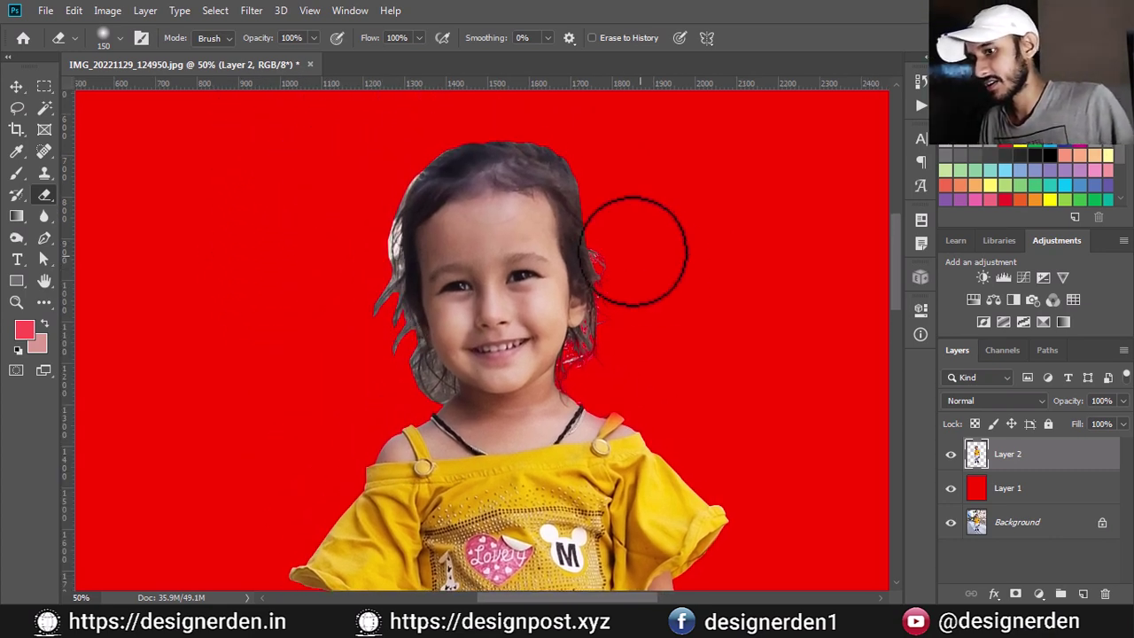
{"action": "key", "text": "ctrl+plus"}
{"action": "key", "text": "ctrl+plus"}
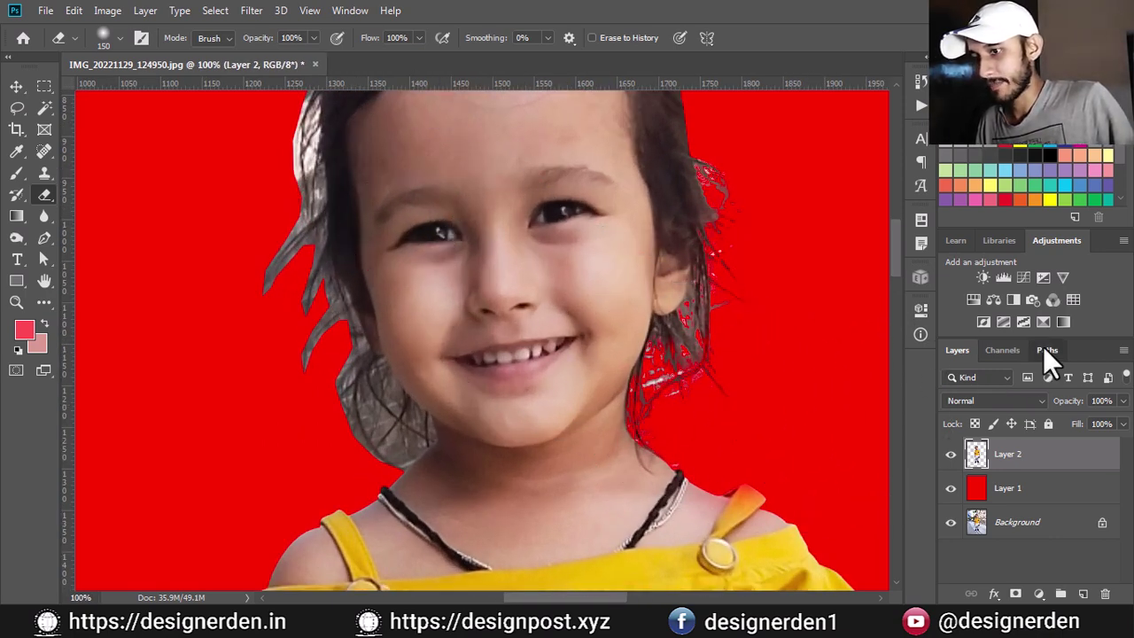
- Turn the Work Path hair outline into a selection with 0.5 feather
{"action": "left_click", "coordinate": [1048, 351]}
{"action": "left_click", "coordinate": [1001, 443]}
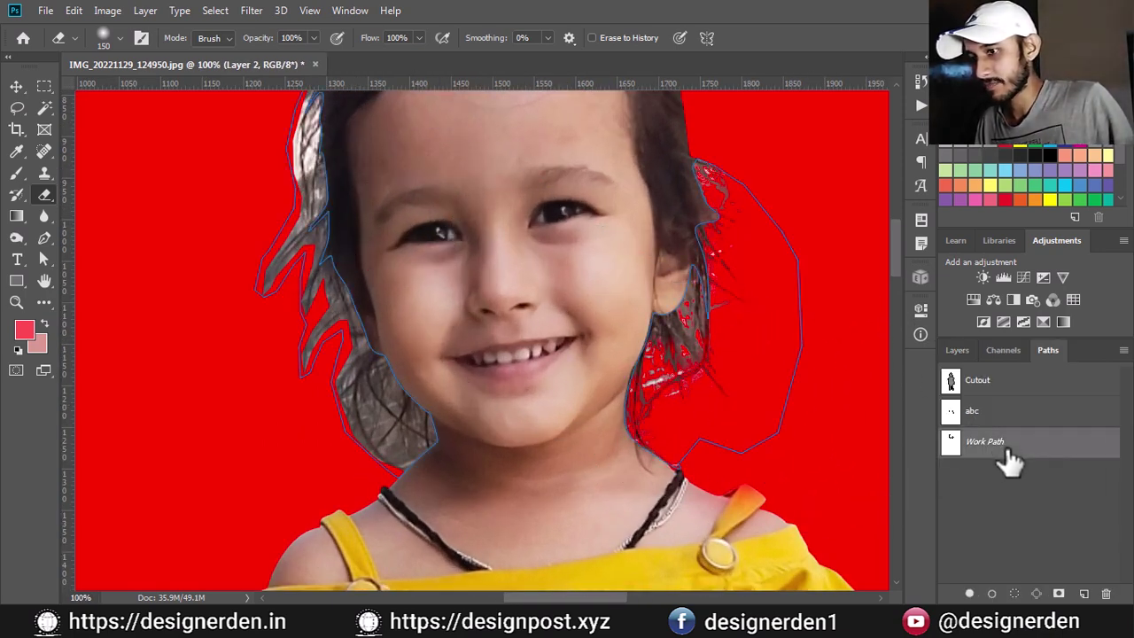
{"action": "left_click", "coordinate": [45, 238]}
{"action": "right_click", "coordinate": [299, 206]}
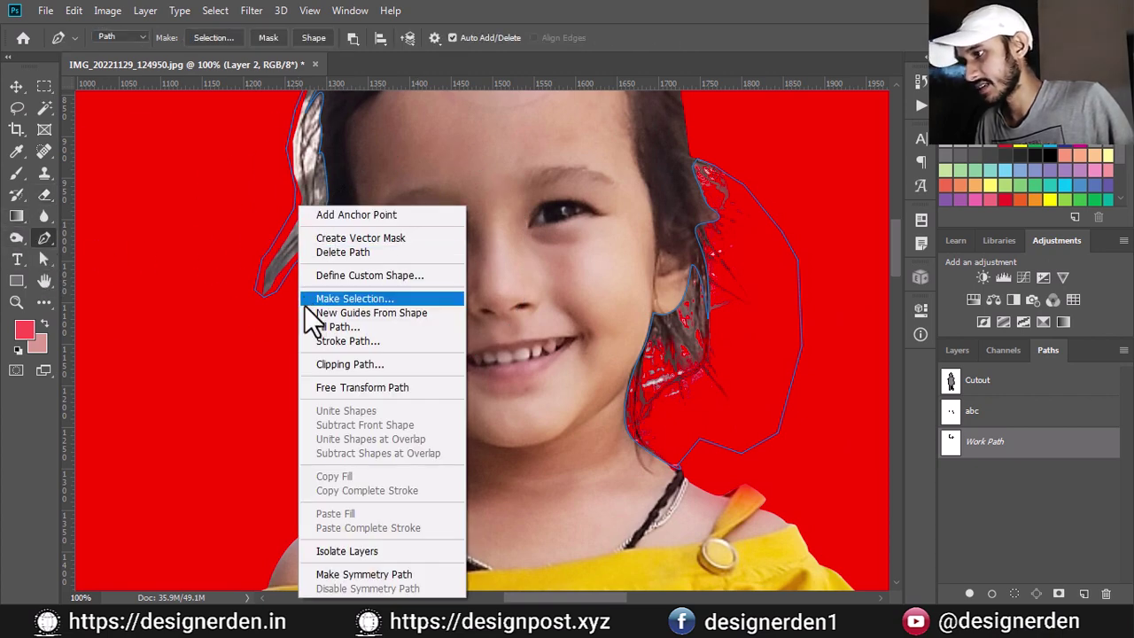
{"action": "left_click", "coordinate": [319, 298]}
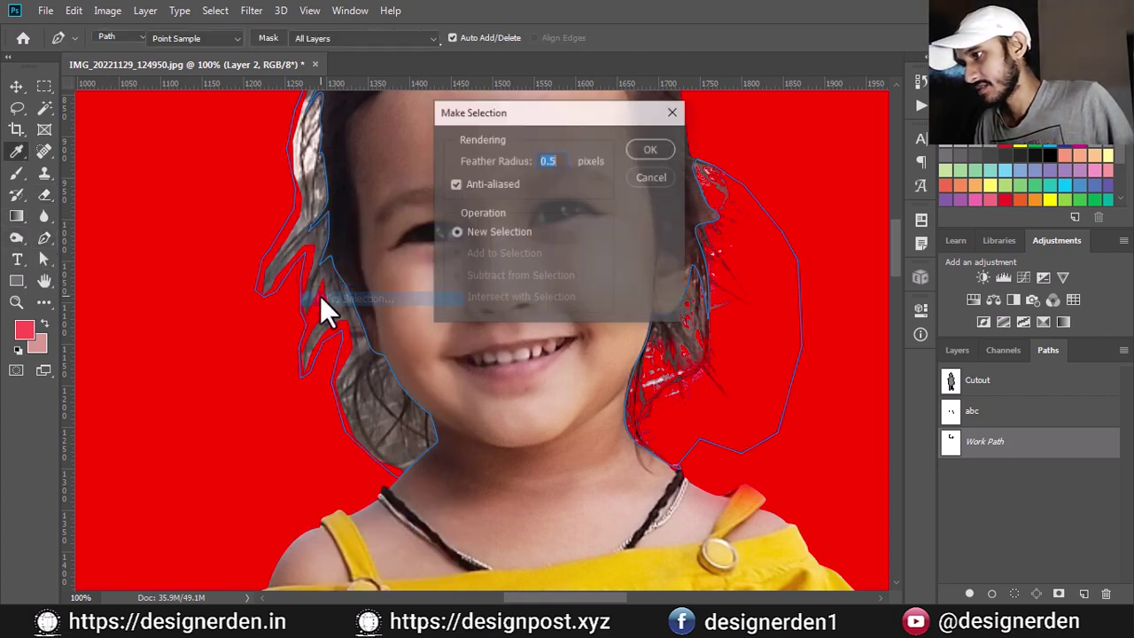
{"action": "left_click", "coordinate": [650, 151]}
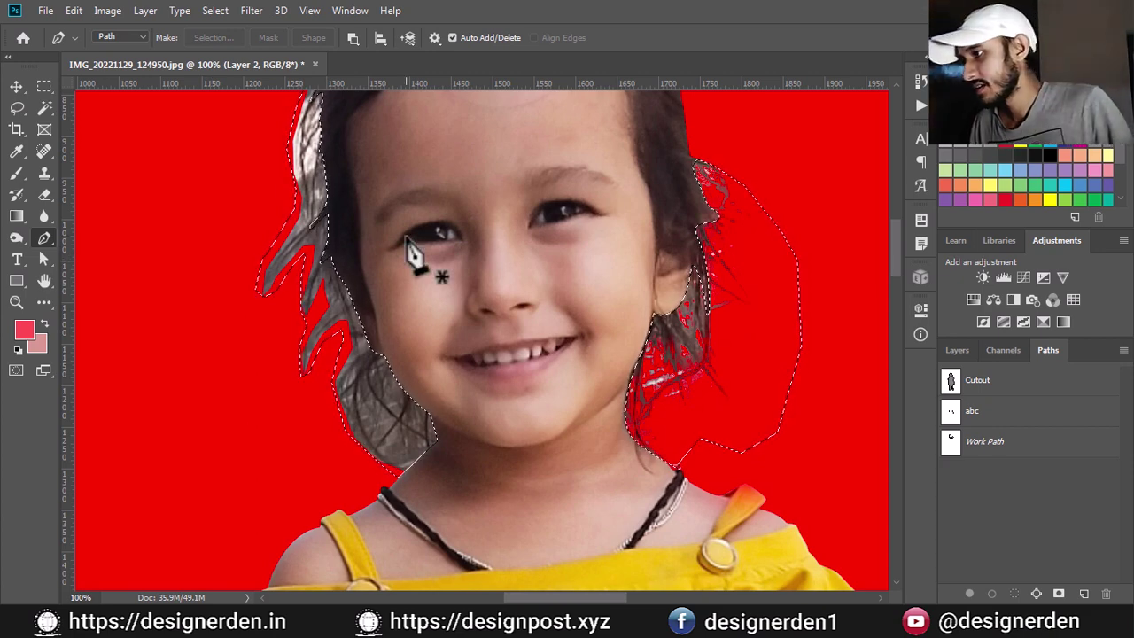
- Set the background colour to the sampled grey hair tone 8f8785
{"action": "left_click", "coordinate": [36, 346]}
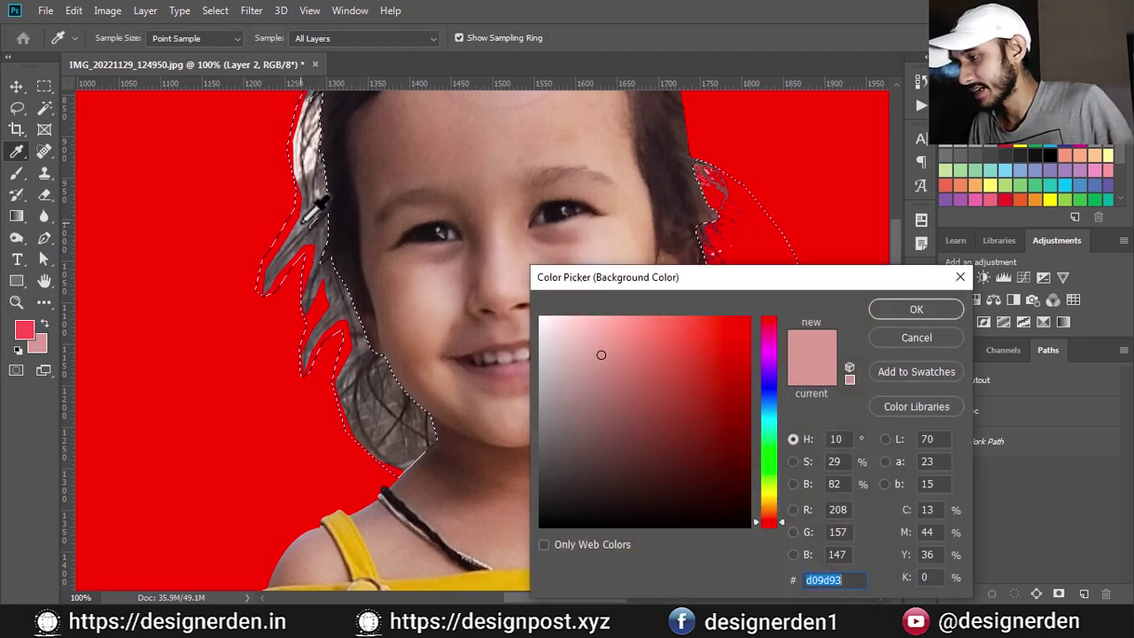
{"action": "left_click", "coordinate": [306, 221]}
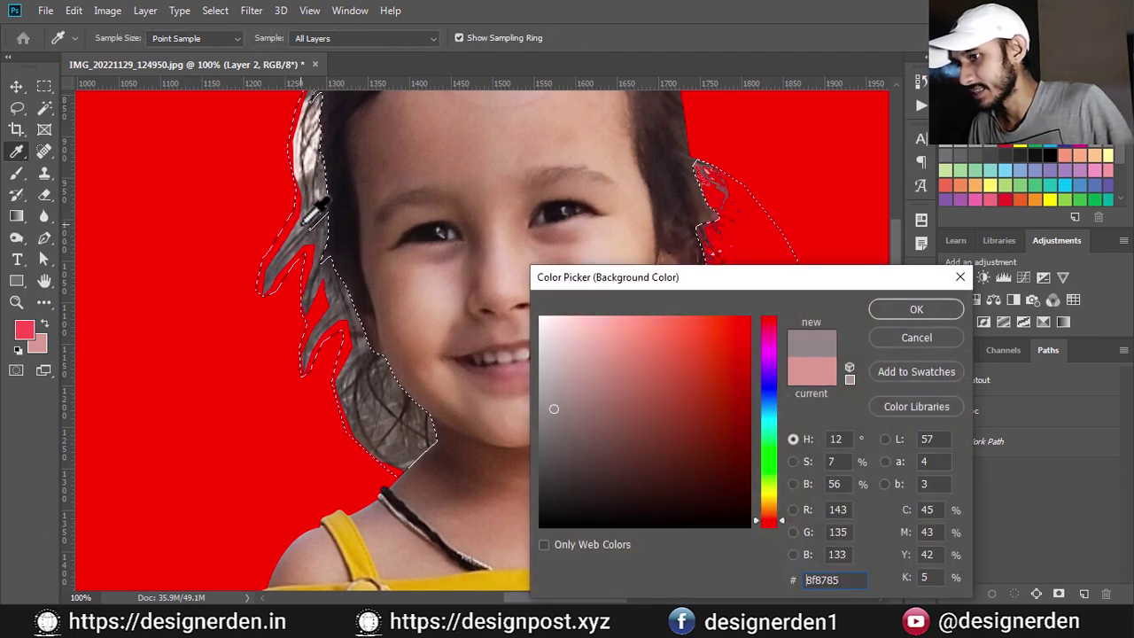
{"action": "left_click", "coordinate": [916, 309]}
{"action": "key", "text": "p"}
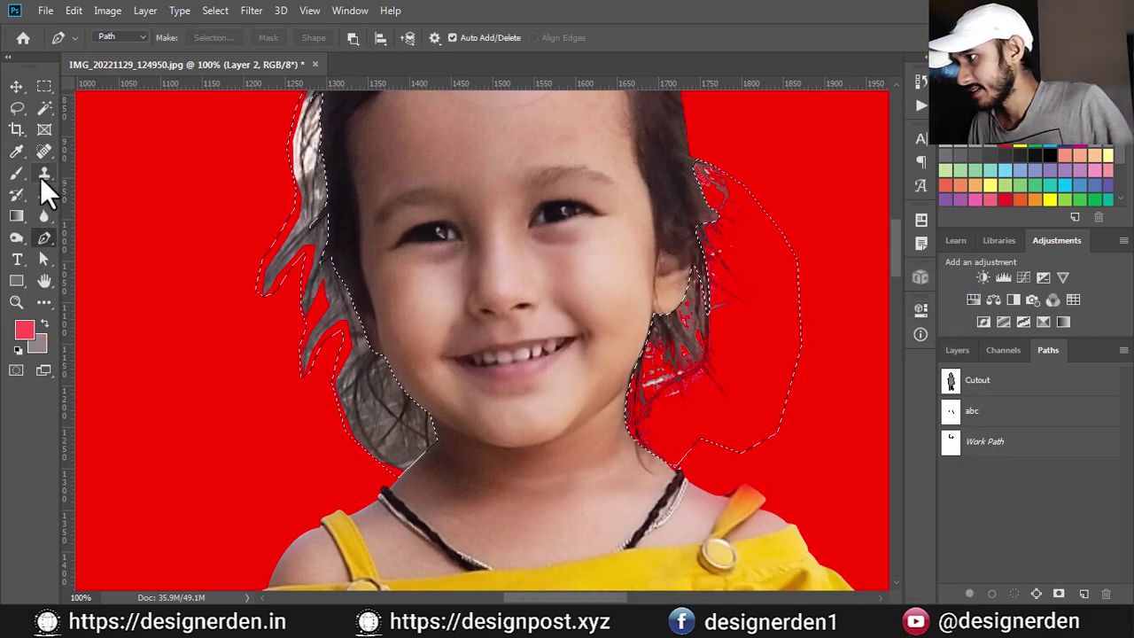
- Switch to the Background Eraser Tool and raise its tolerance to 16%
{"action": "left_click", "coordinate": [43, 173]}
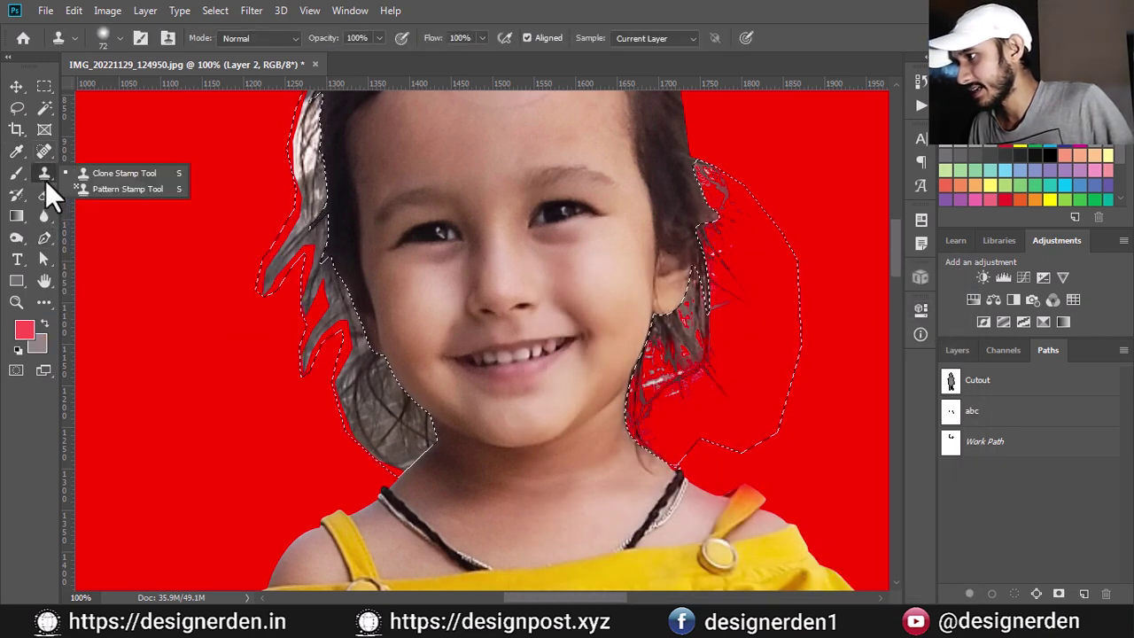
{"action": "right_click", "coordinate": [41, 198]}
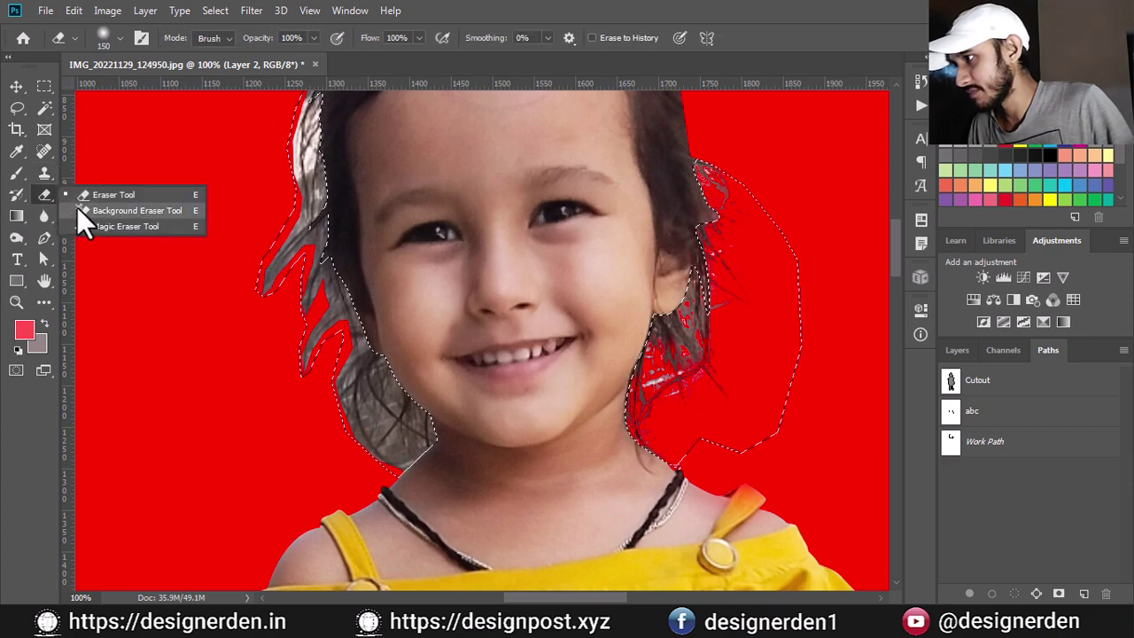
{"action": "left_click", "coordinate": [78, 207]}
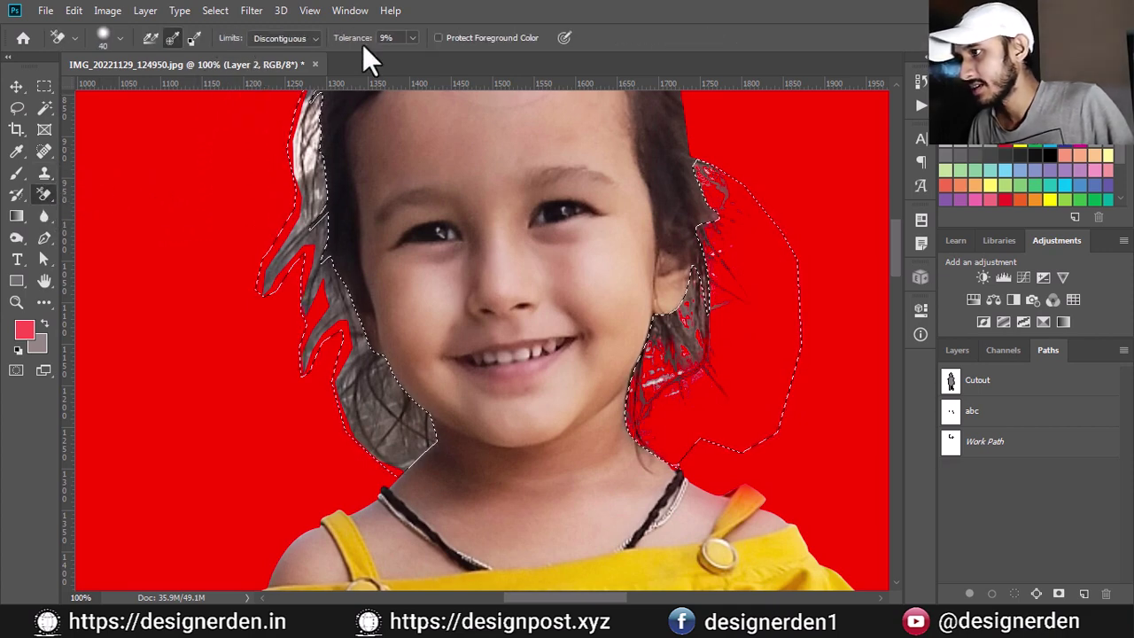
{"action": "left_click", "coordinate": [413, 38]}
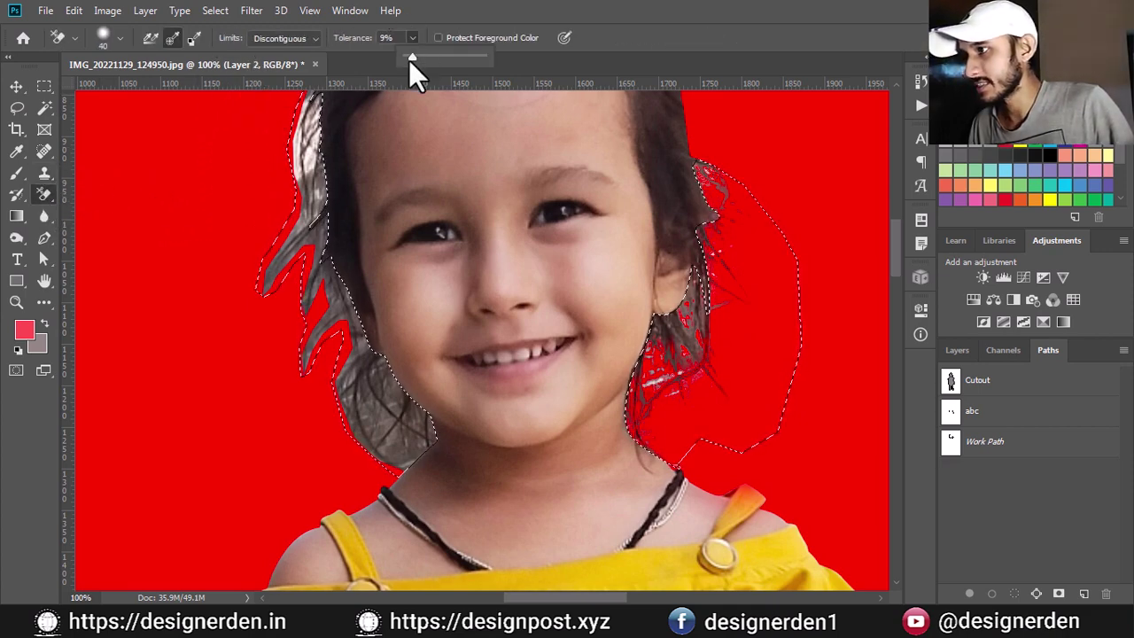
{"action": "left_click_drag", "start_coordinate": [408, 59], "coordinate": [413, 61]}
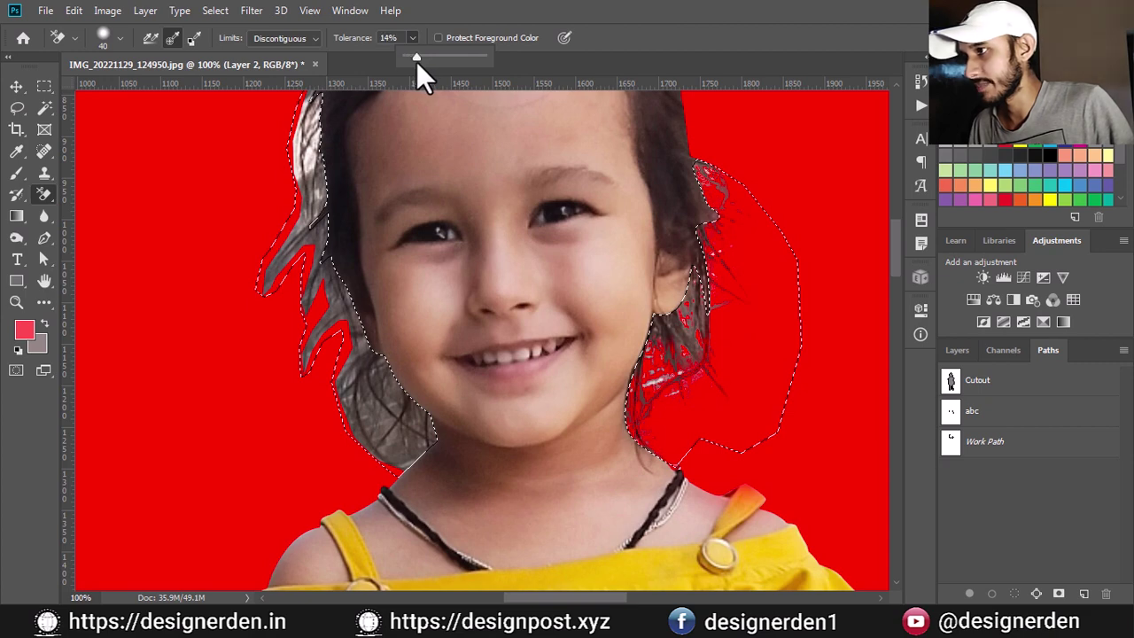
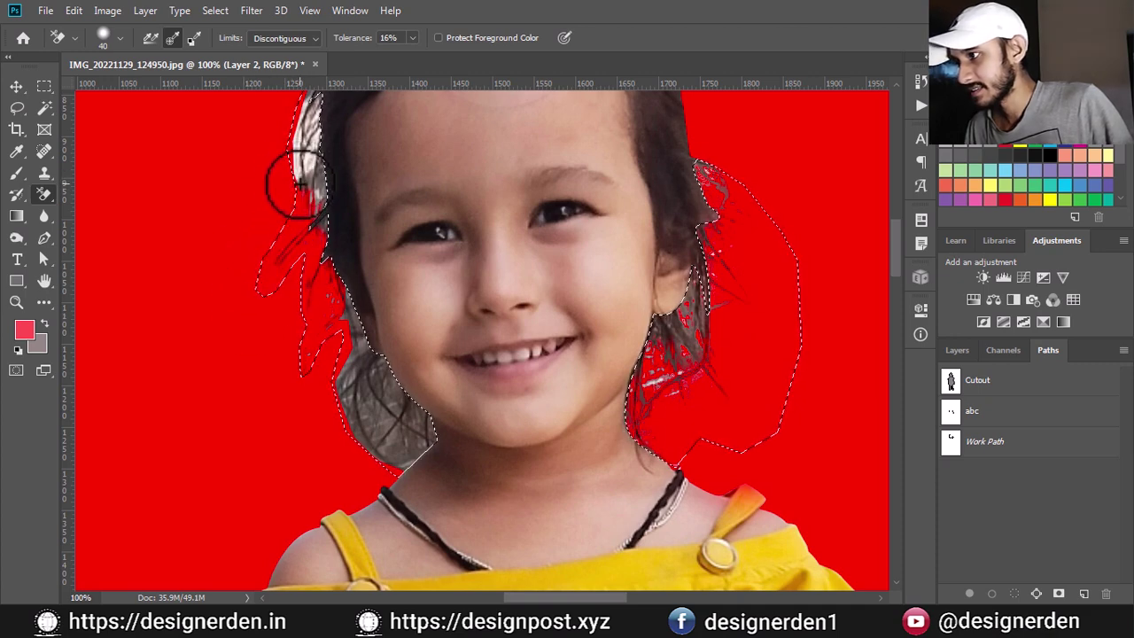
- Erase grey from the upper-left hair strands, then set the background colour to white
{"action": "left_click_drag", "start_coordinate": [300, 173], "coordinate": [288, 346]}
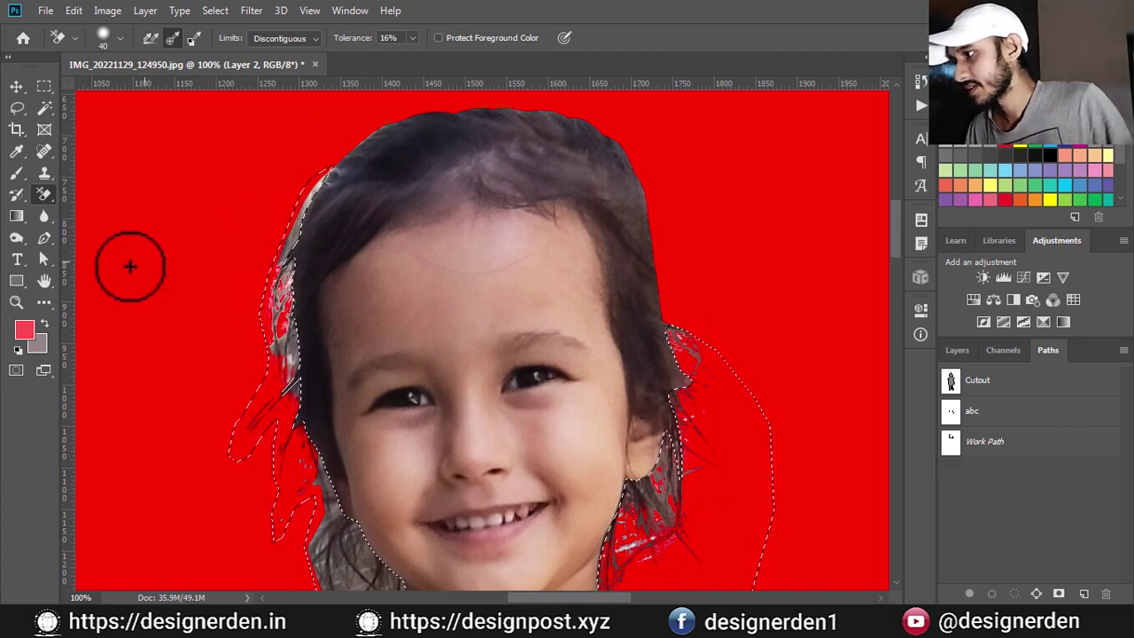
{"action": "left_click", "coordinate": [35, 346]}
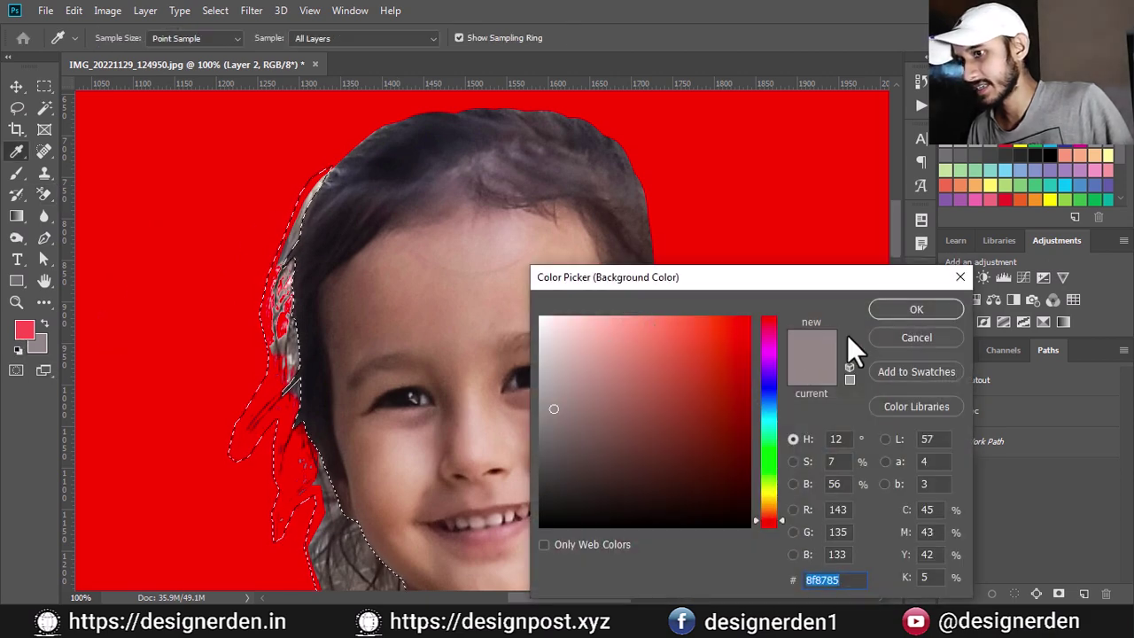
{"action": "left_click", "coordinate": [539, 317]}
{"action": "left_click", "coordinate": [941, 310]}
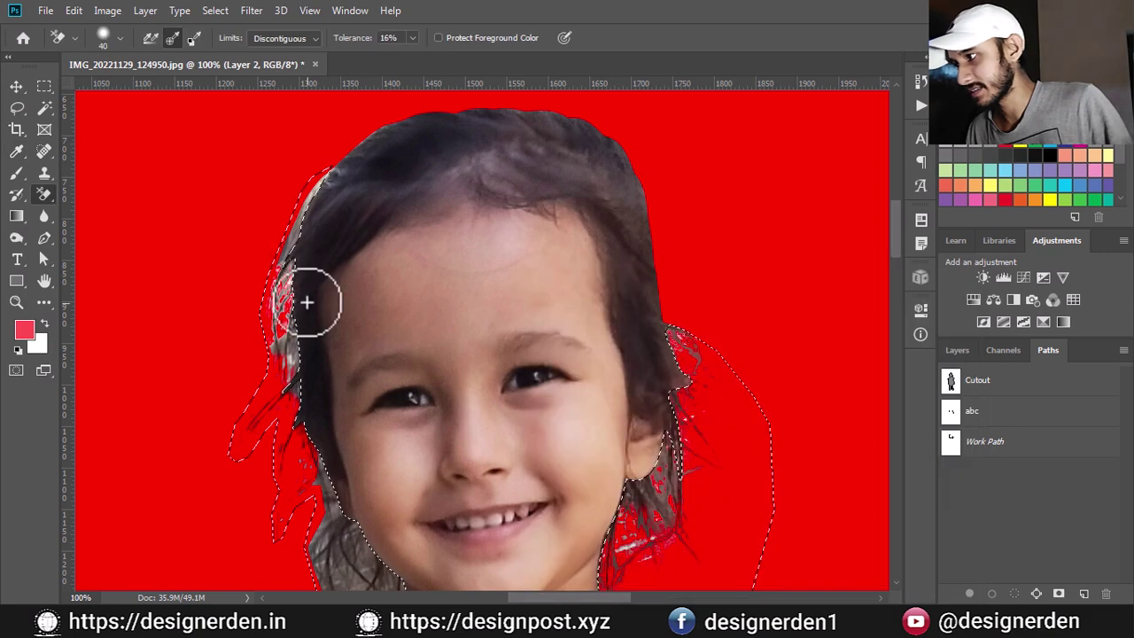
- Brush away the remaining grey fringe along the left and lower-left hair edges
{"action": "mouse_move", "coordinate": [307, 302]}
{"action": "left_mouse_down"}
{"action": "mouse_move", "coordinate": [286, 254]}
{"action": "mouse_move", "coordinate": [304, 183]}
{"action": "mouse_move", "coordinate": [321, 185]}
{"action": "left_mouse_up"}
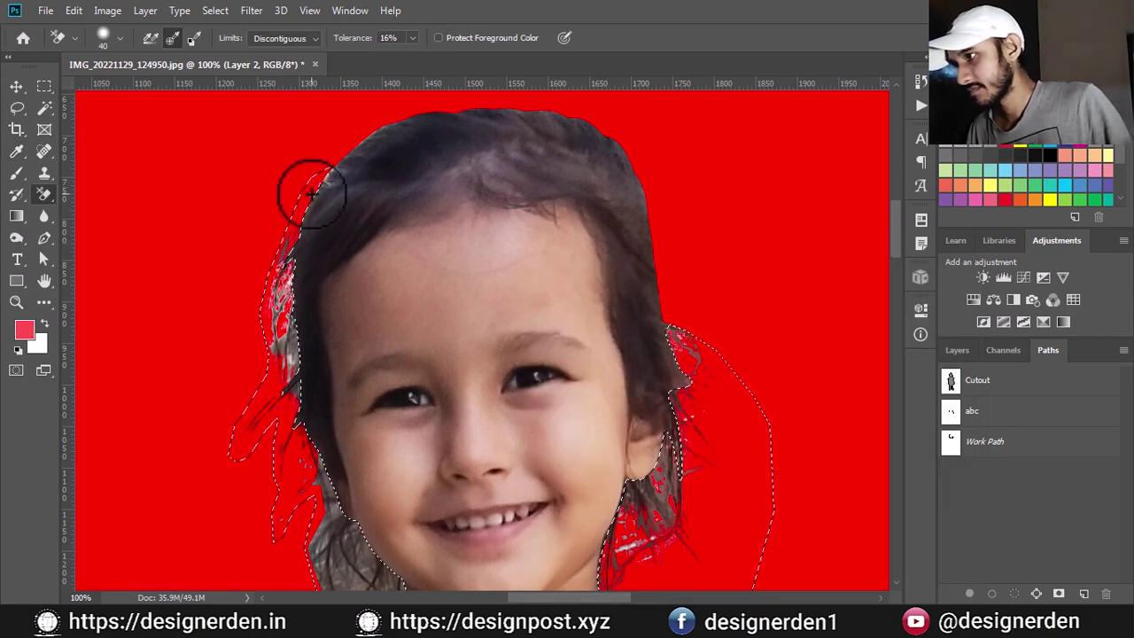
{"action": "left_click_drag", "start_coordinate": [245, 382], "coordinate": [275, 284]}
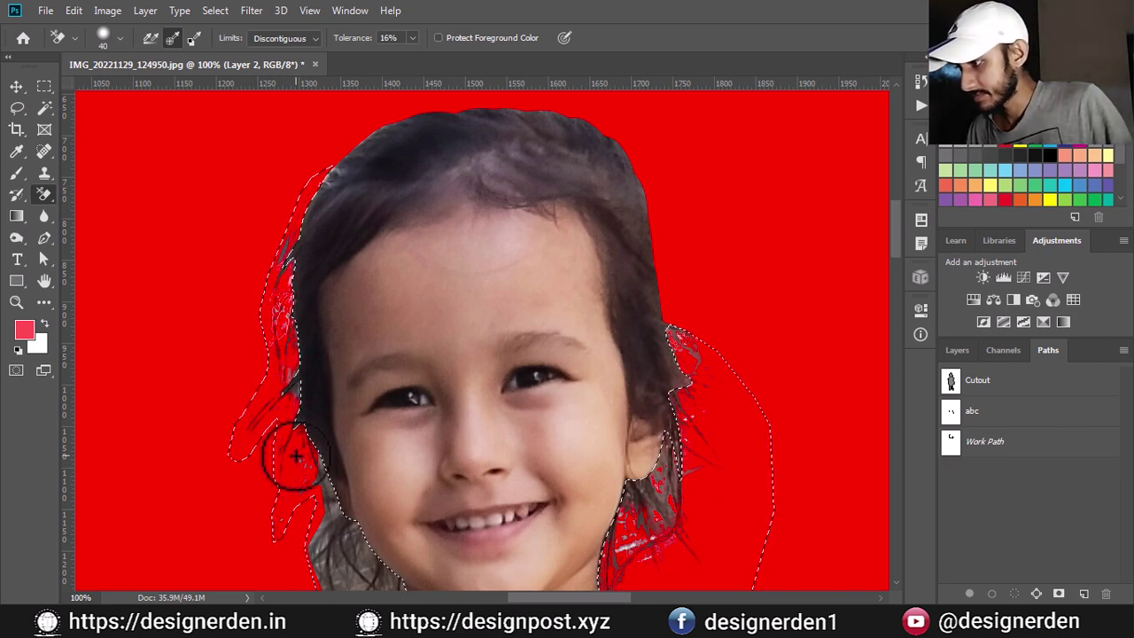
{"action": "left_click_drag", "start_coordinate": [302, 481], "coordinate": [330, 523]}
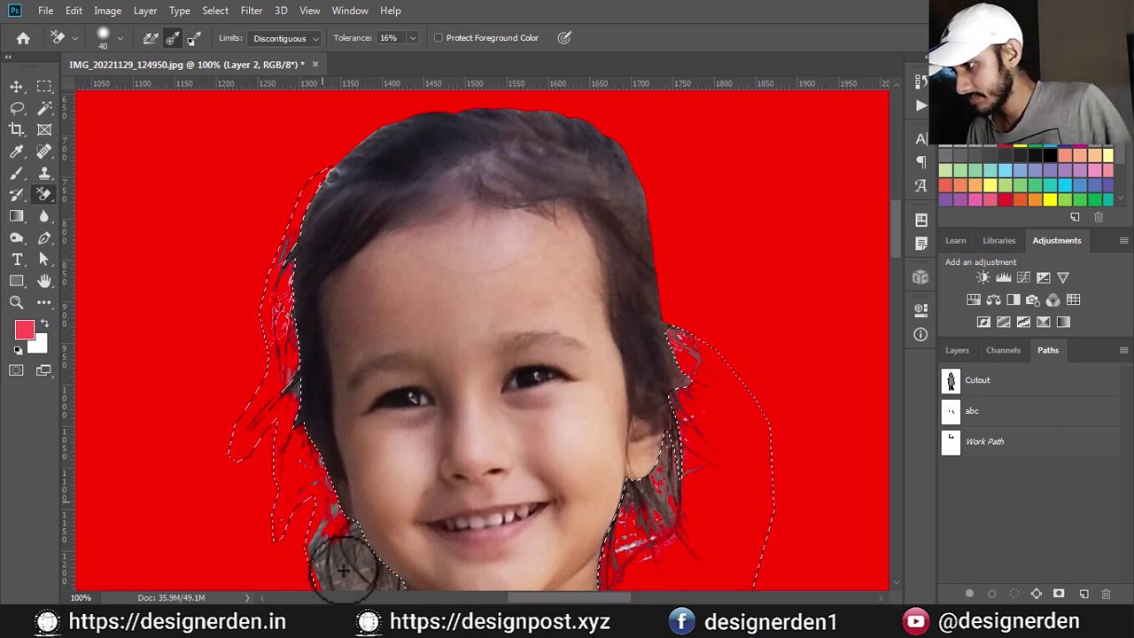
{"action": "left_click_drag", "start_coordinate": [347, 562], "coordinate": [298, 336]}
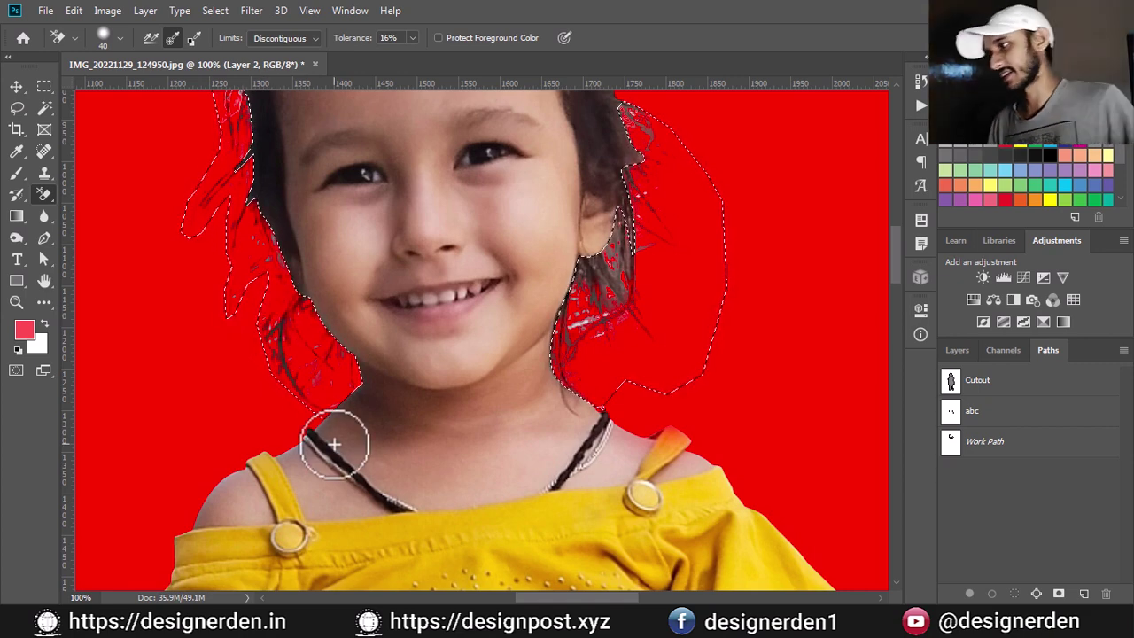
- Switch to the plain Eraser Tool, drop the hair selection with Ctrl+D, and zoom out
{"action": "right_click", "coordinate": [35, 203]}
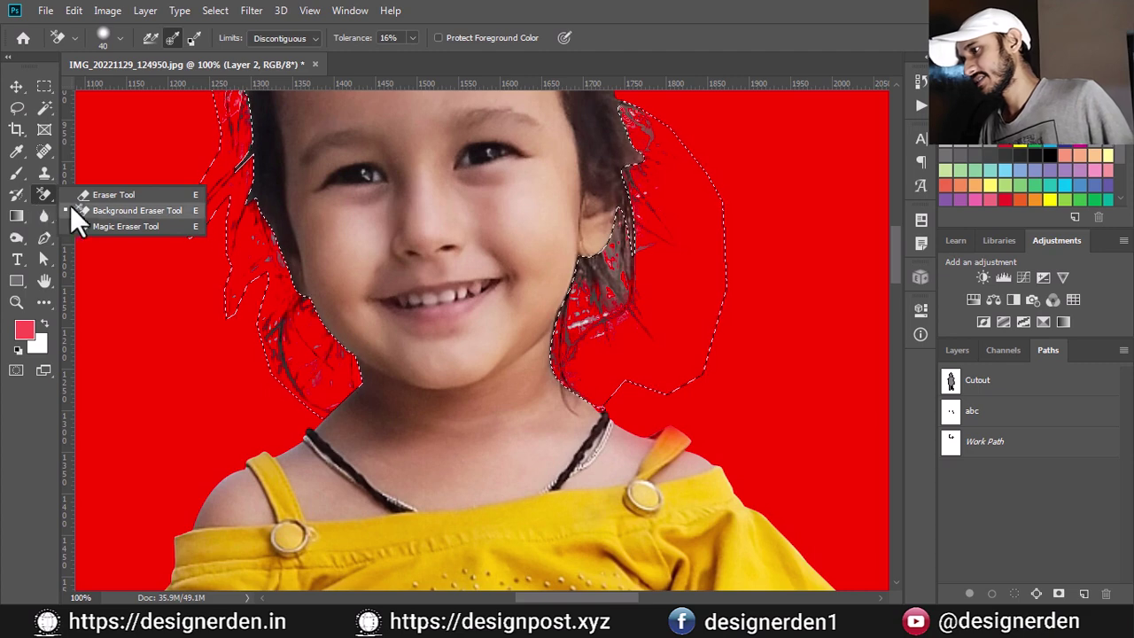
{"action": "left_click", "coordinate": [111, 194]}
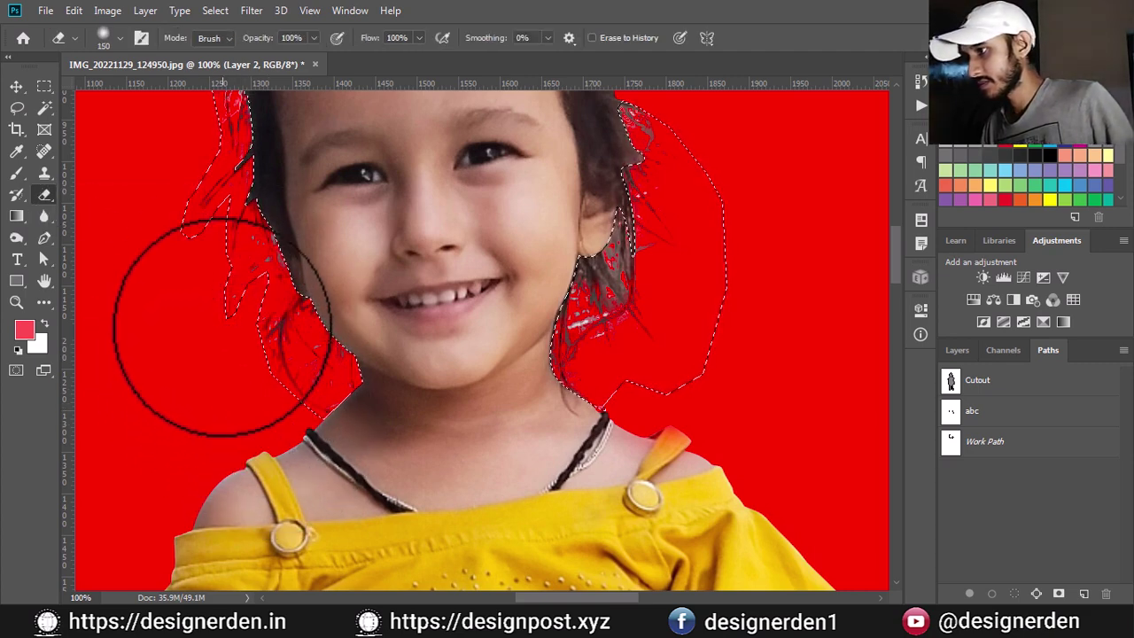
{"action": "left_click_drag", "start_coordinate": [177, 216], "coordinate": [226, 366]}
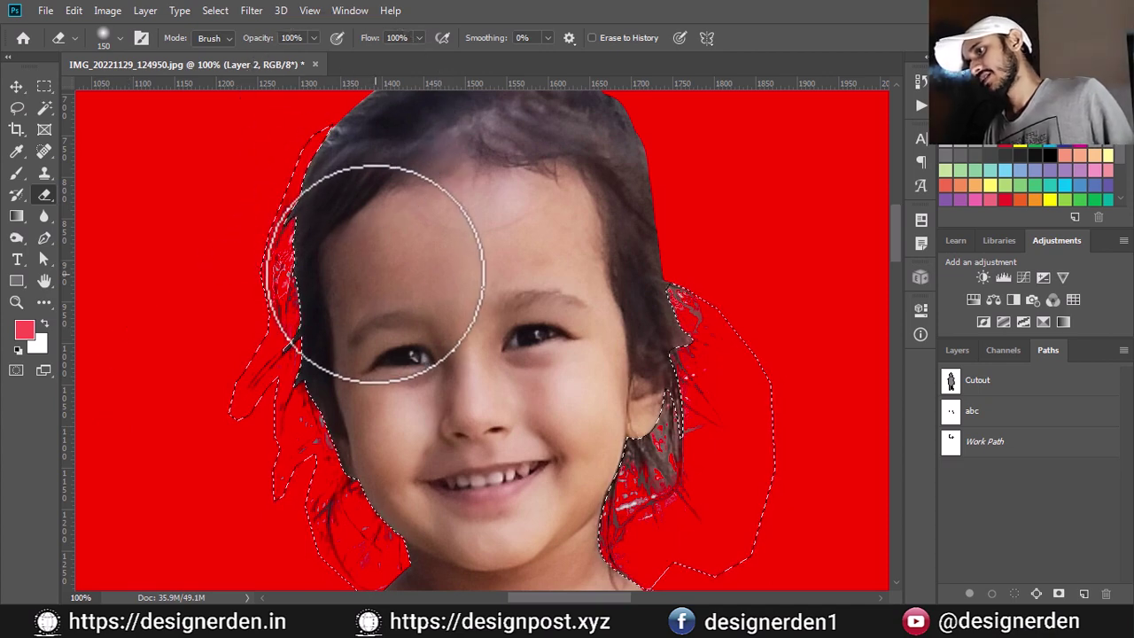
{"action": "key", "text": "ctrl+d"}
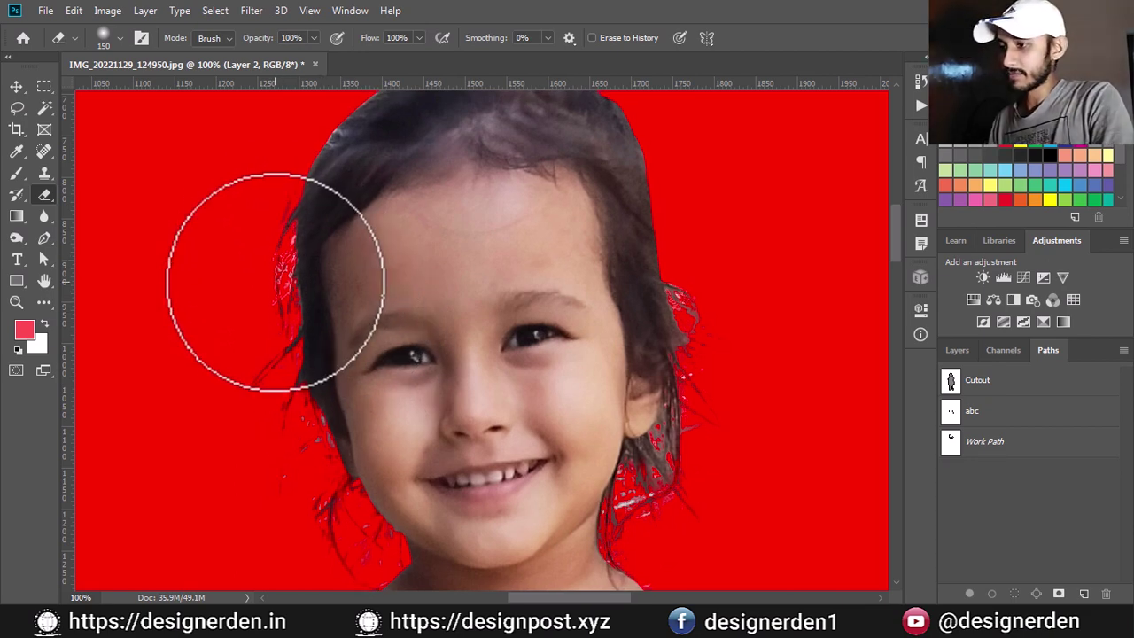
{"action": "key", "text": "ctrl+minus"}
{"action": "key", "text": "ctrl+minus"}
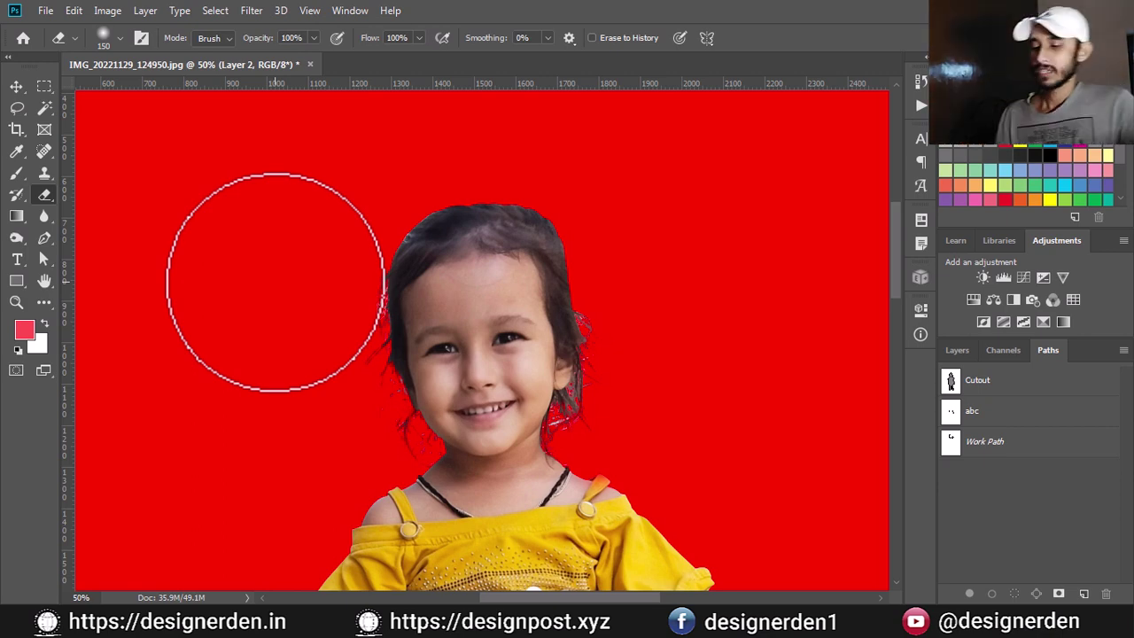
{"action": "key", "text": "ctrl+minus"}
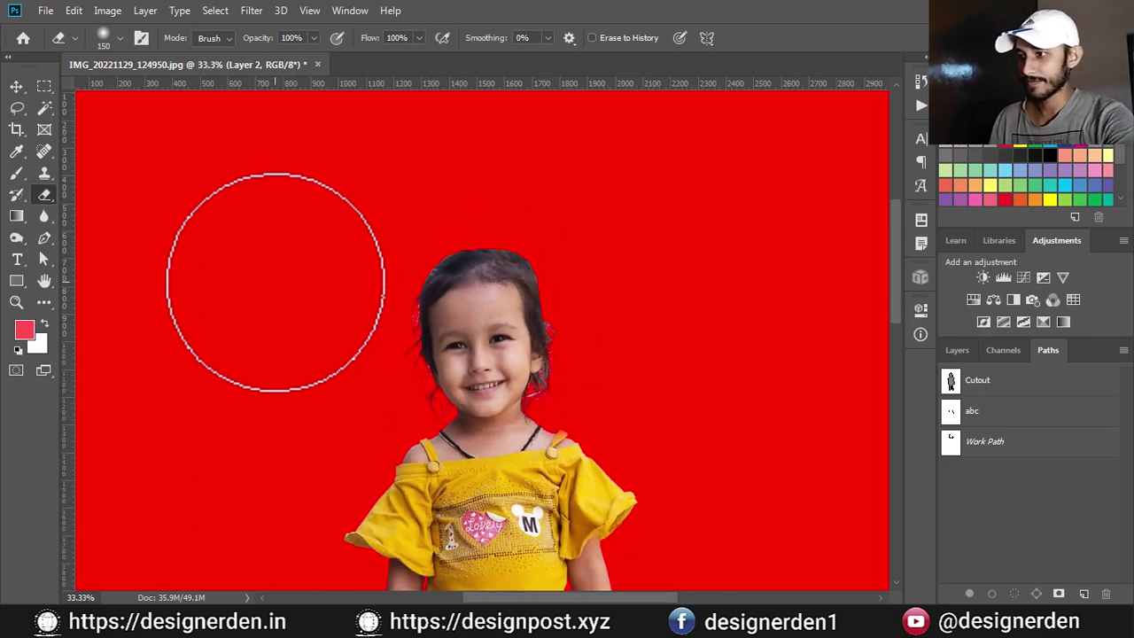
{"action": "key", "text": "ctrl+minus"}
{"action": "key", "text": "ctrl+minus"}
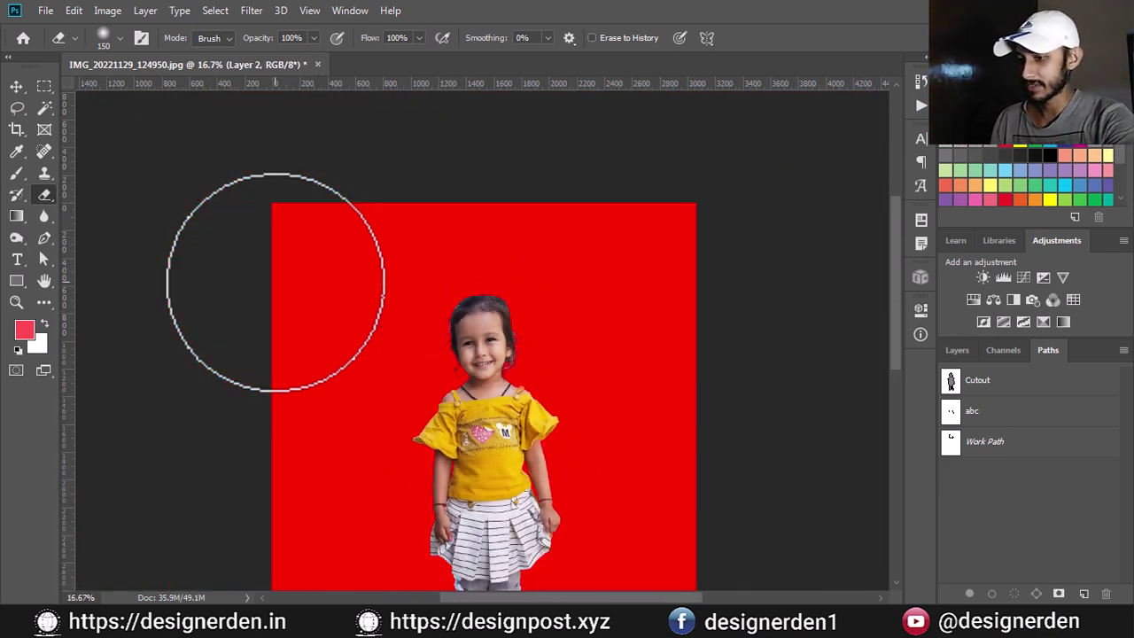
{"action": "key", "text": "ctrl+0"}
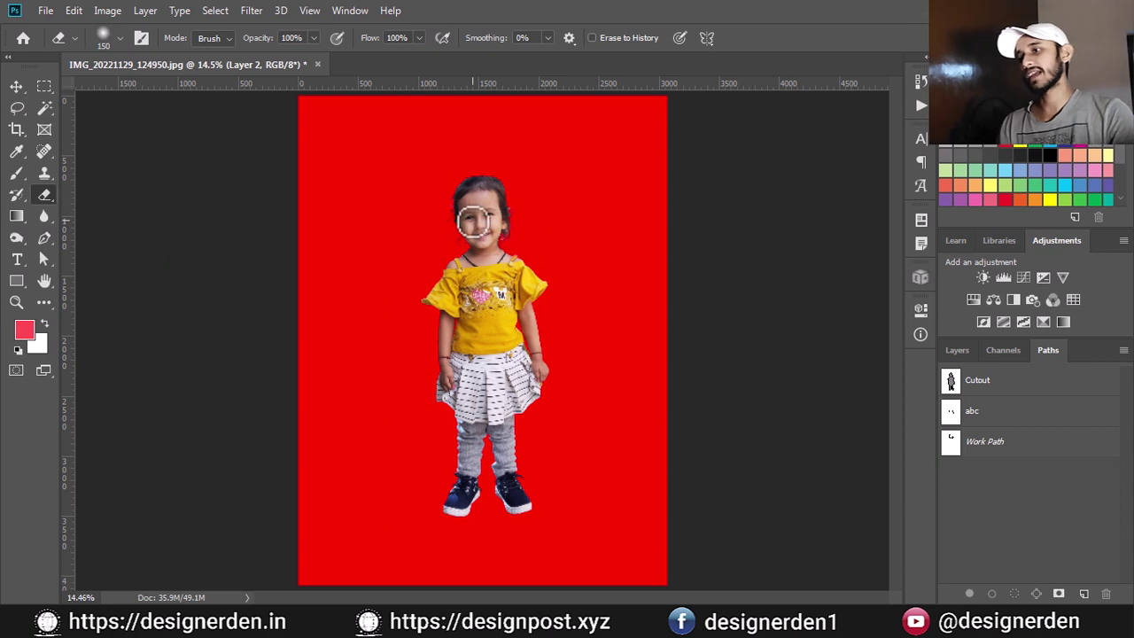
{"action": "left_click_drag", "start_coordinate": [475, 220], "coordinate": [486, 229]}
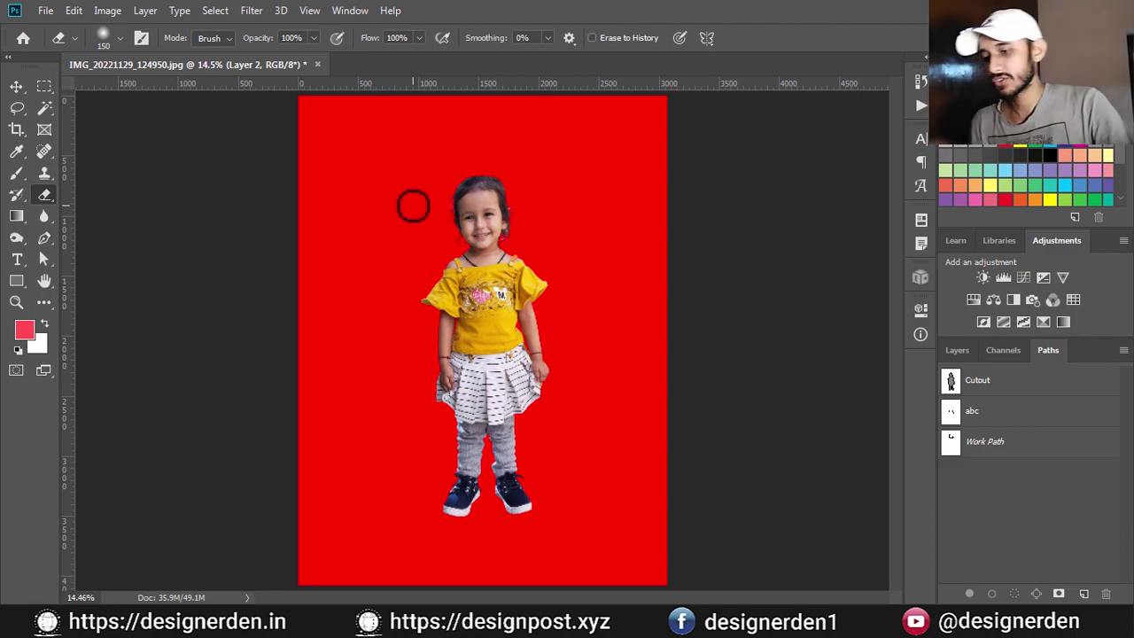
{"action": "key", "text": "ctrl+plus"}
{"action": "key", "text": "ctrl+plus"}
{"action": "key", "text": "ctrl+plus"}
{"action": "key", "text": "ctrl+plus"}
{"action": "key", "text": "ctrl+plus"}
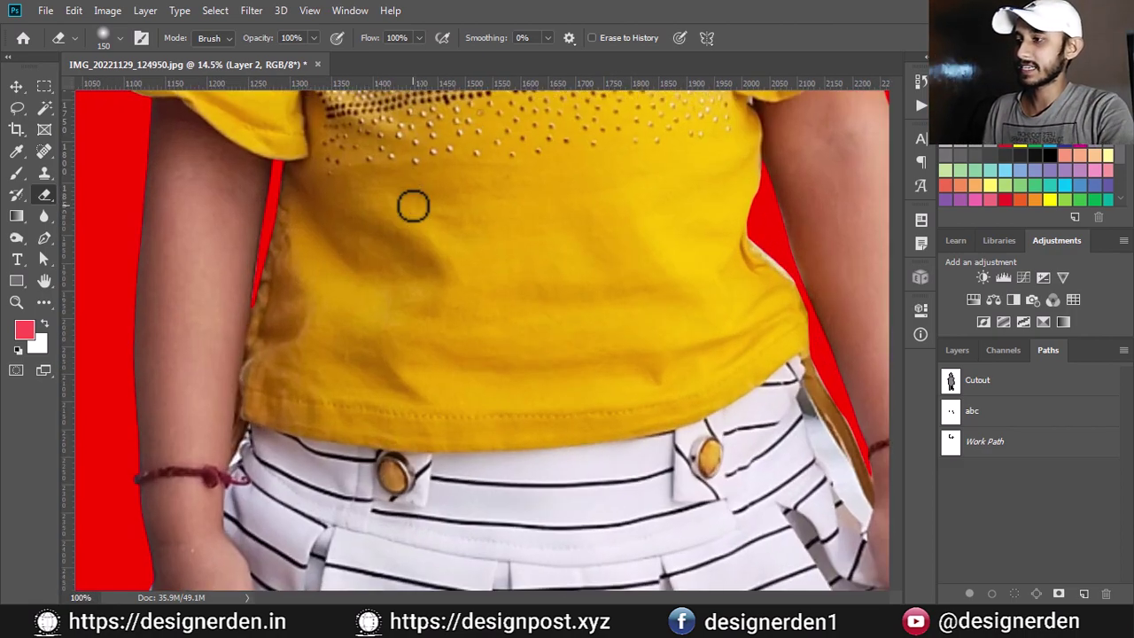
{"action": "key", "text": "ctrl+plus"}
{"action": "left_click_drag", "start_coordinate": [417, 392], "coordinate": [403, 496]}
{"action": "mouse_move", "coordinate": [377, 160]}
{"action": "left_mouse_down"}
{"action": "mouse_move", "coordinate": [374, 374]}
{"action": "mouse_move", "coordinate": [451, 579]}
{"action": "left_mouse_up"}
{"action": "mouse_move", "coordinate": [461, 319]}
{"action": "left_mouse_down"}
{"action": "mouse_move", "coordinate": [461, 421]}
{"action": "mouse_move", "coordinate": [443, 451]}
{"action": "mouse_move", "coordinate": [459, 434]}
{"action": "left_mouse_up"}
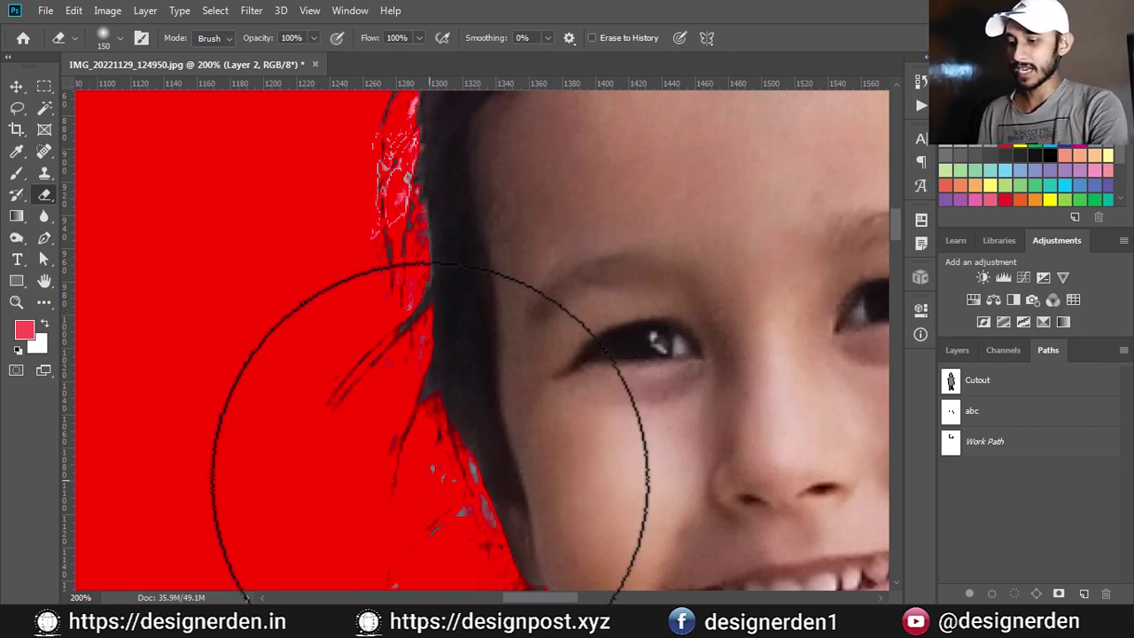
{"action": "key", "text": "ctrl+0"}
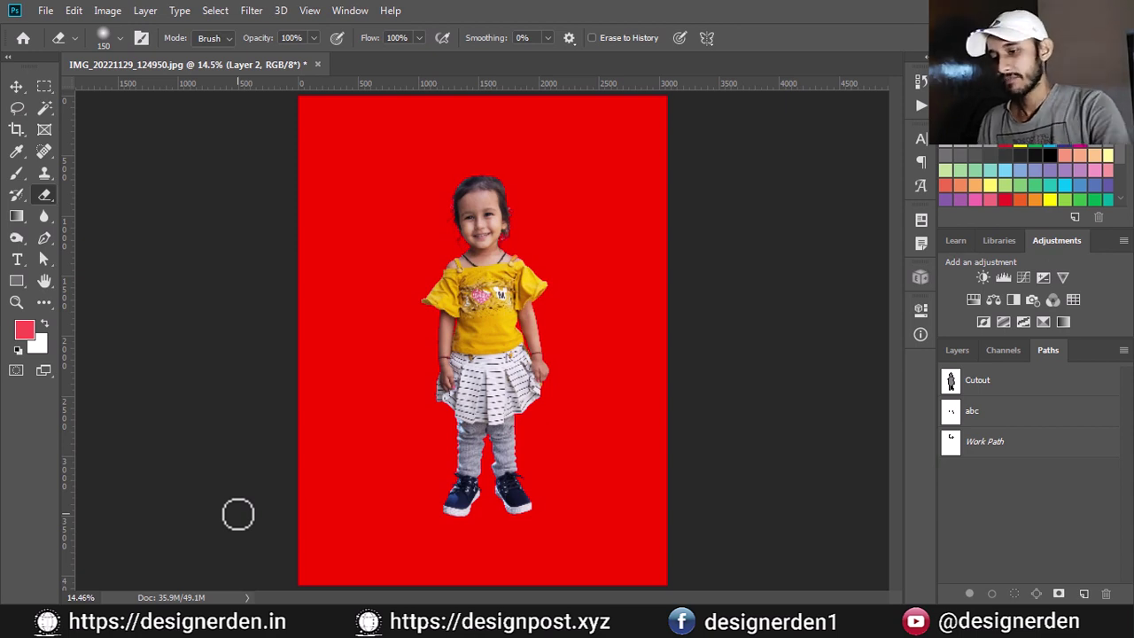
- Hide the cut-out Layer 2 and red Layer 1 to view the original photo
{"action": "left_click", "coordinate": [957, 355]}
{"action": "left_click", "coordinate": [951, 454]}
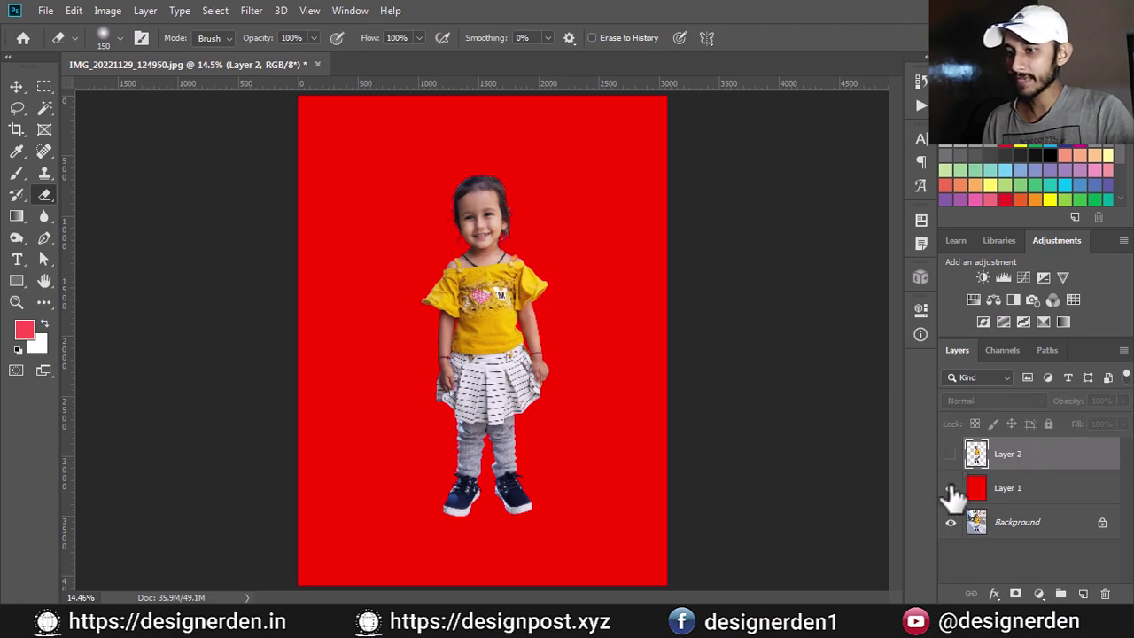
{"action": "left_click", "coordinate": [950, 488]}
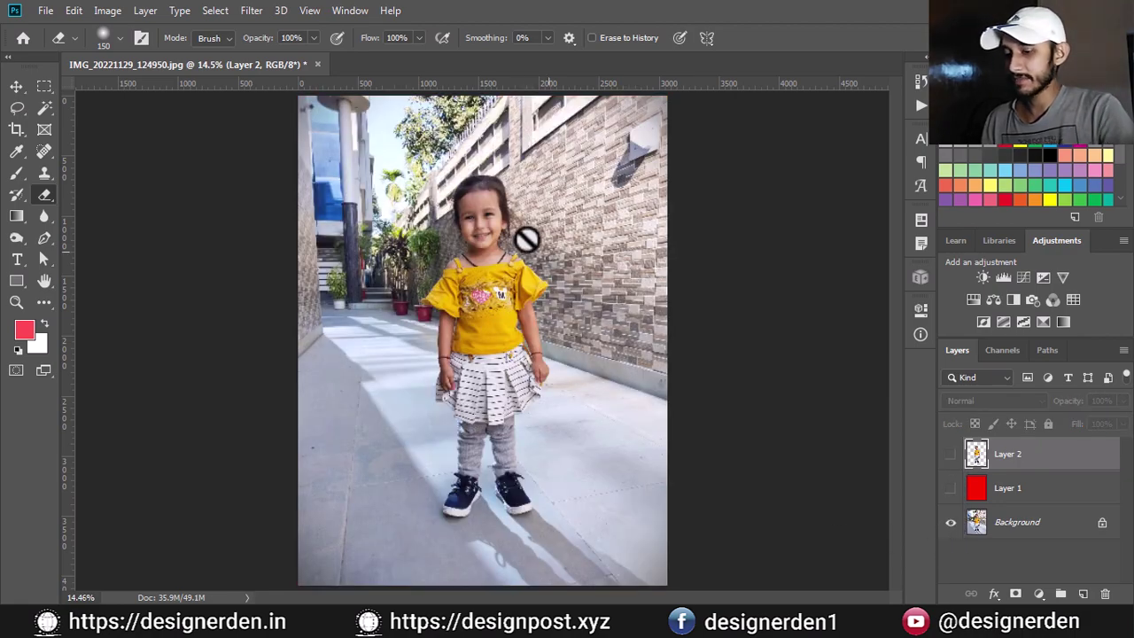
{"action": "scroll", "coordinate": [527, 239], "scroll_direction": "up", "scroll_amount": 2}
{"action": "scroll", "coordinate": [526, 239], "scroll_direction": "up", "scroll_amount": 2}
{"action": "scroll", "coordinate": [526, 235], "scroll_direction": "up", "scroll_amount": 1}
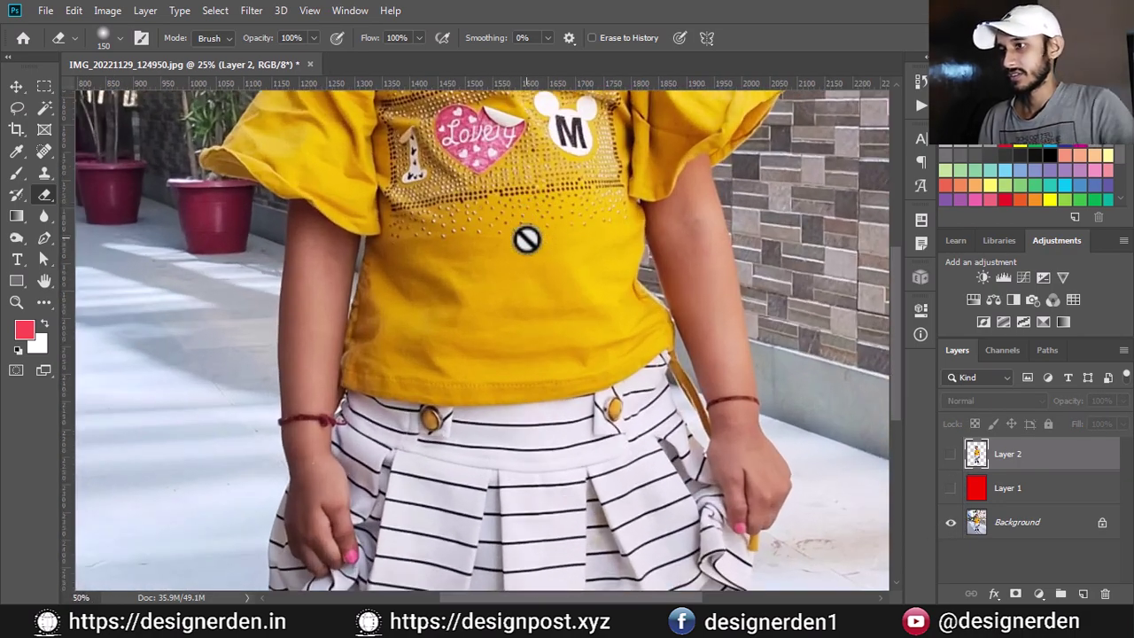
{"action": "left_click_drag", "start_coordinate": [527, 224], "coordinate": [393, 392]}
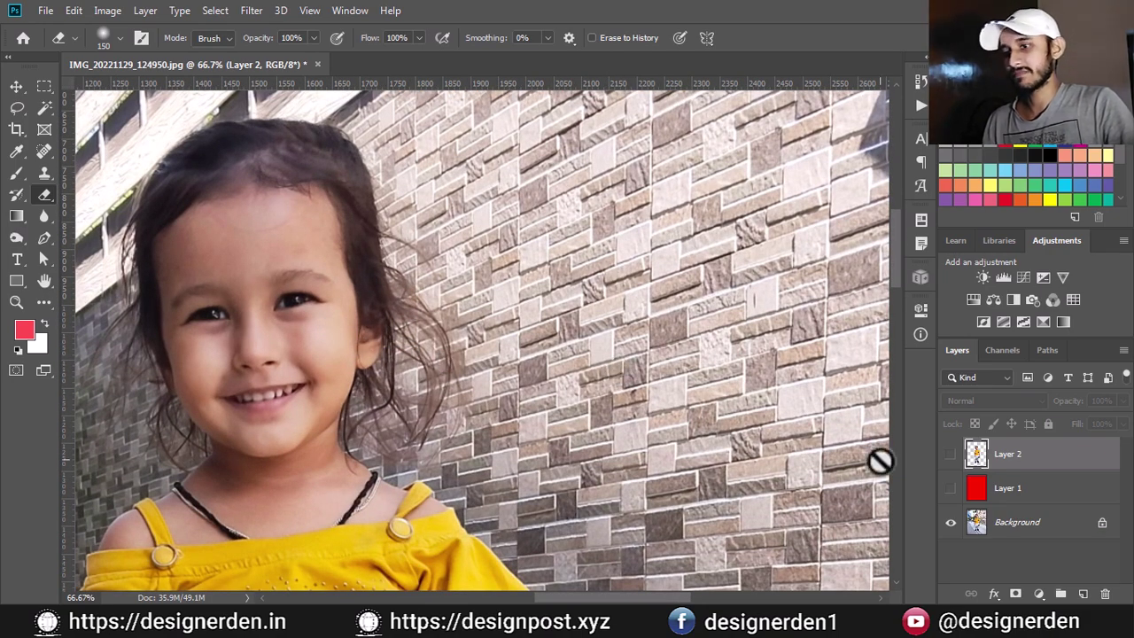
- Show Layers 2 and 1 again, then hide the red layer to reveal transparency
{"action": "left_click", "coordinate": [951, 453]}
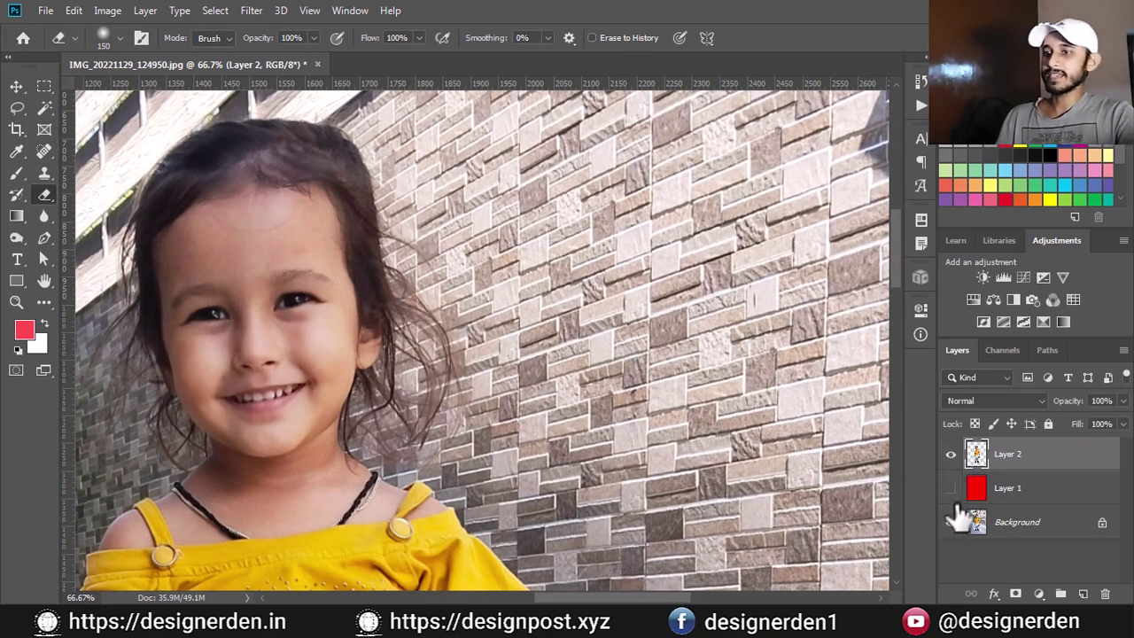
{"action": "left_click", "coordinate": [951, 488]}
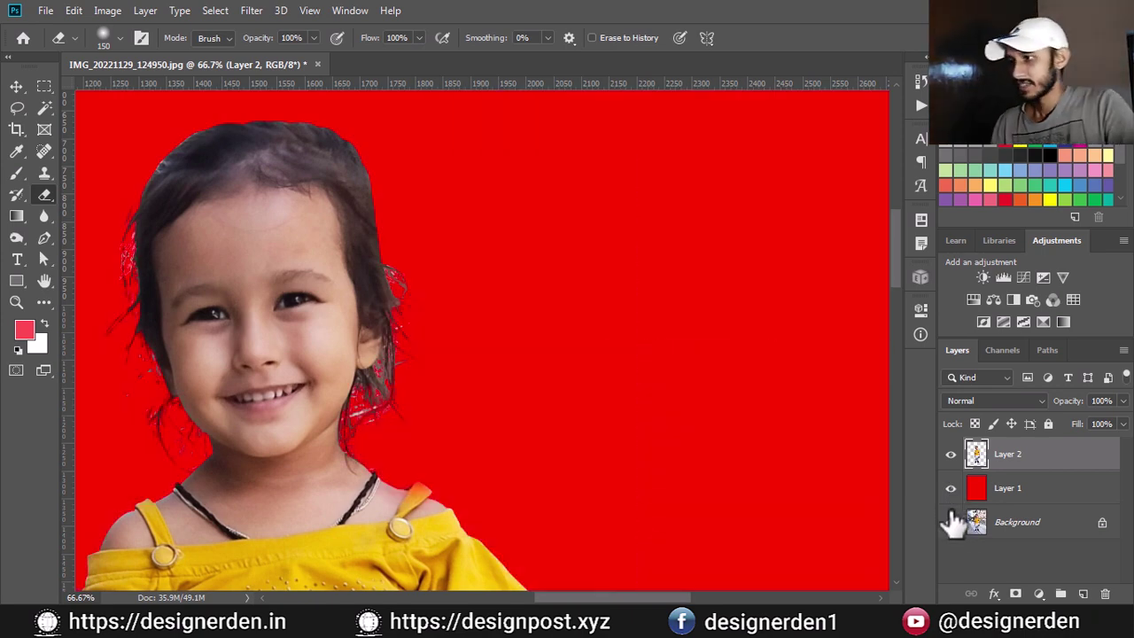
{"action": "key", "text": "ctrl+minus"}
{"action": "key", "text": "ctrl+minus"}
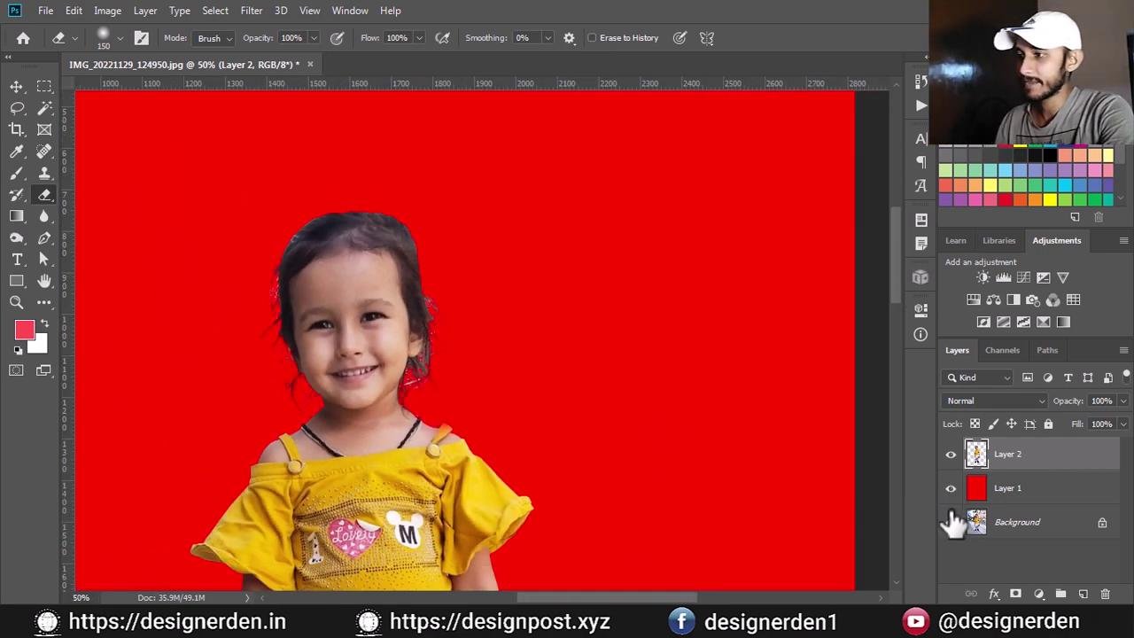
{"action": "key", "text": "ctrl+minus"}
{"action": "key", "text": "ctrl+minus"}
{"action": "key", "text": "ctrl+minus"}
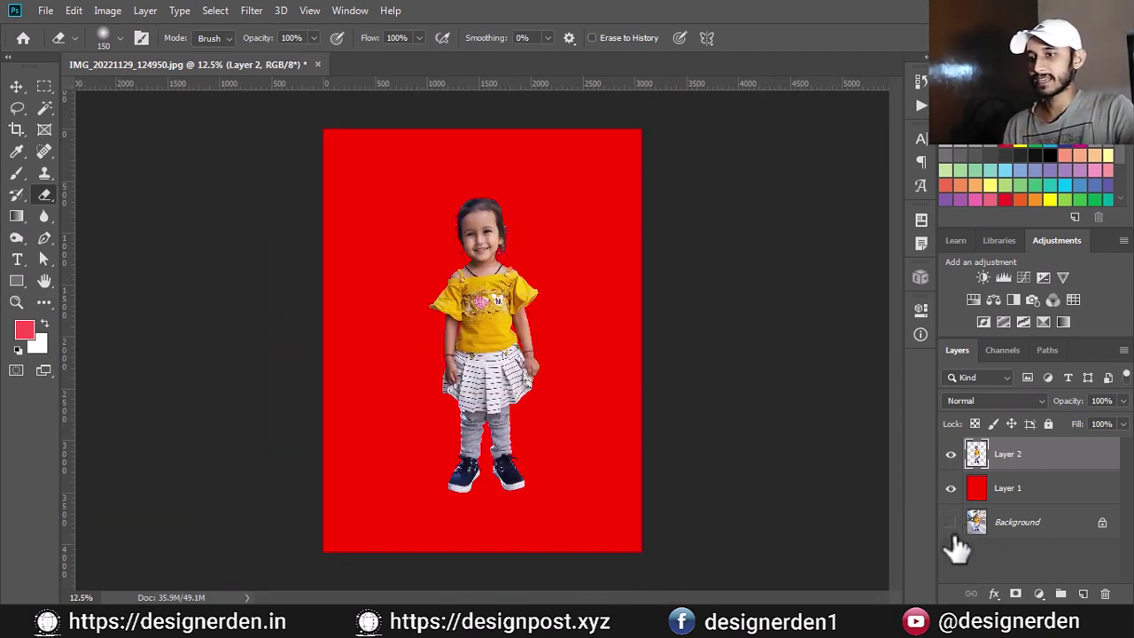
{"action": "left_click", "coordinate": [950, 502]}
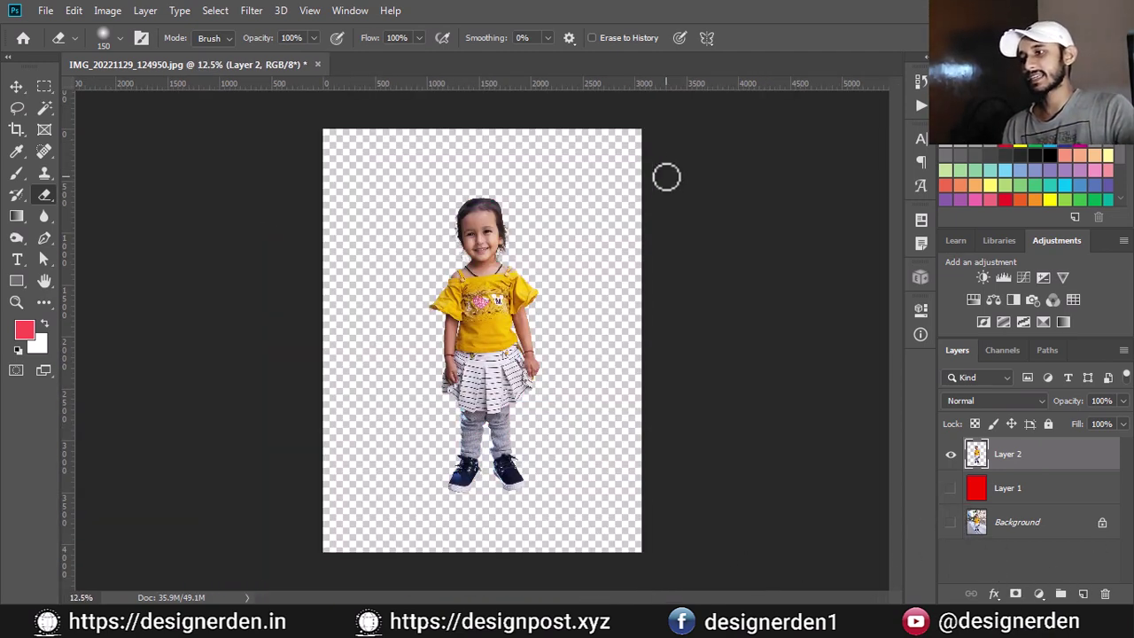